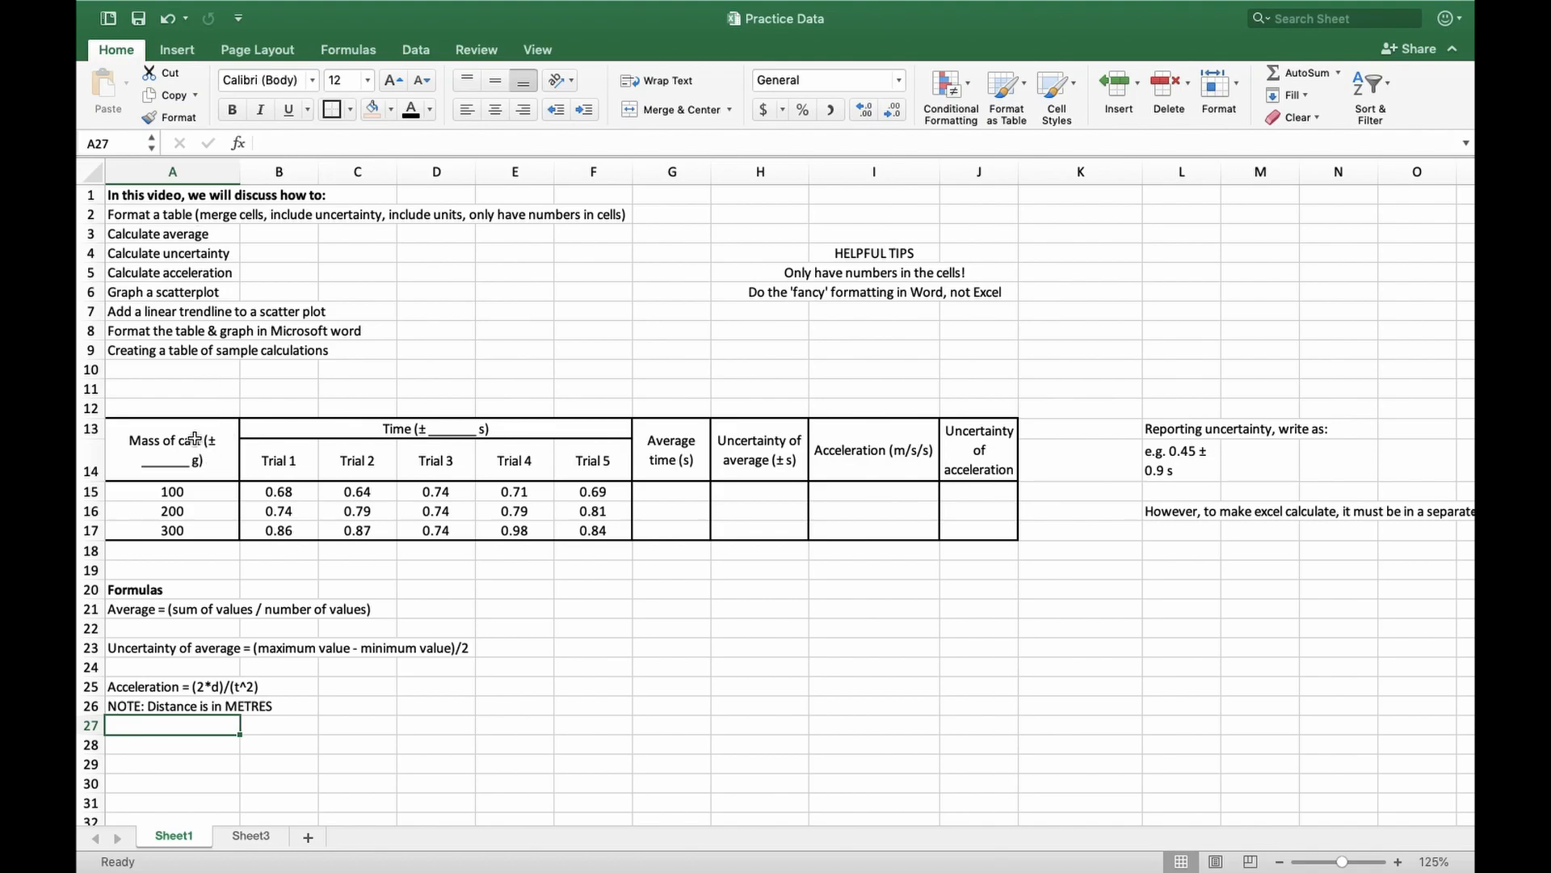
drag(759, 295, 976, 289)
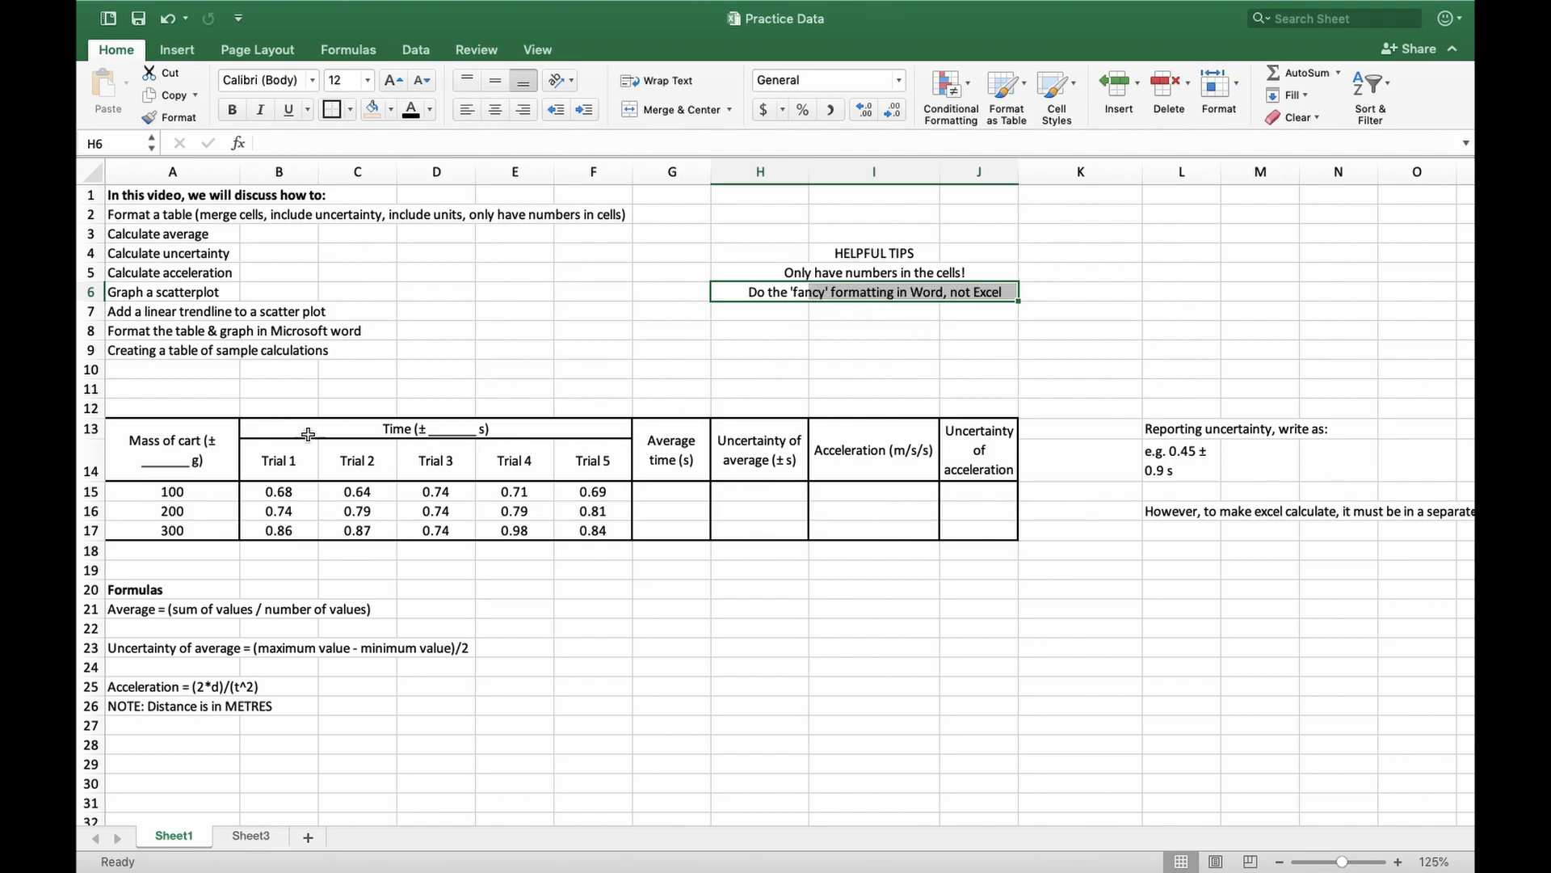
drag(219, 433, 978, 548)
click(958, 547)
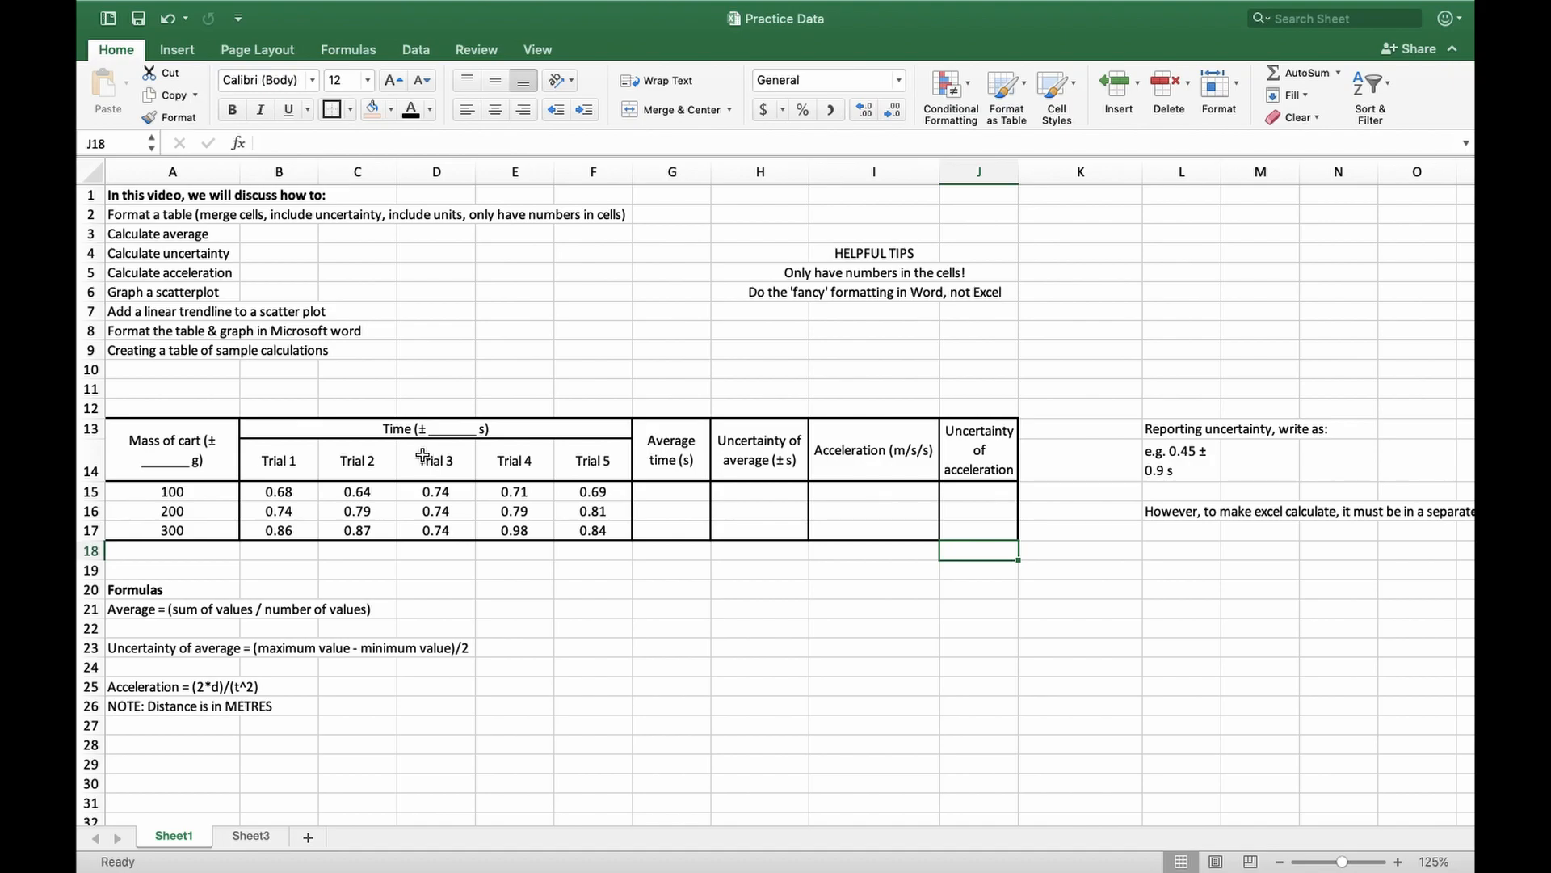
Unmerge the Mass of cart and Average time header cells in A13:A14 and G13:G14
click(219, 440)
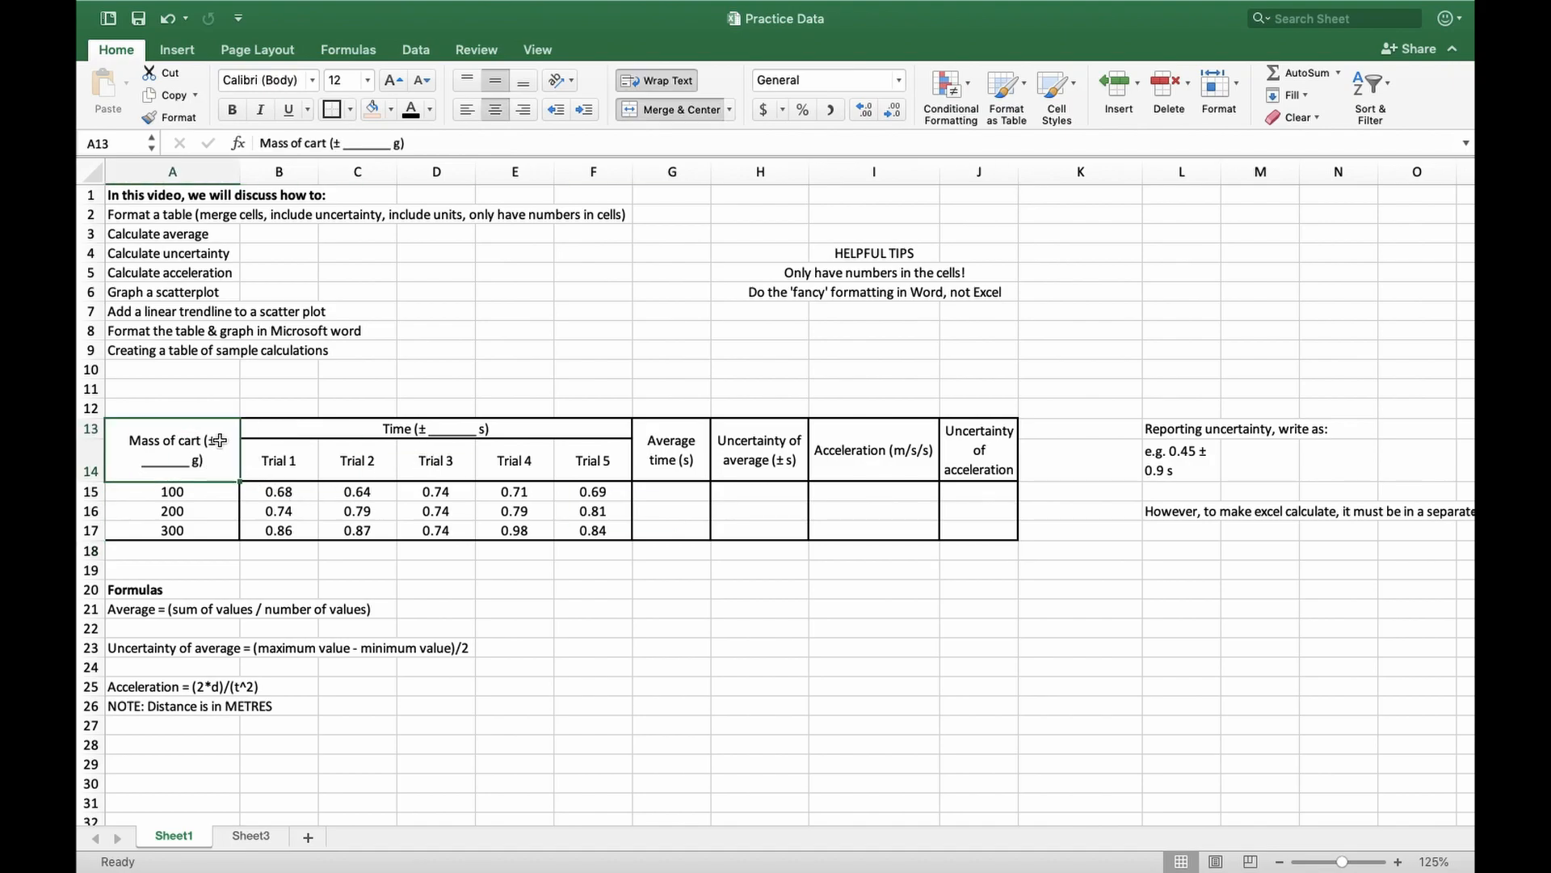
click(676, 106)
click(289, 449)
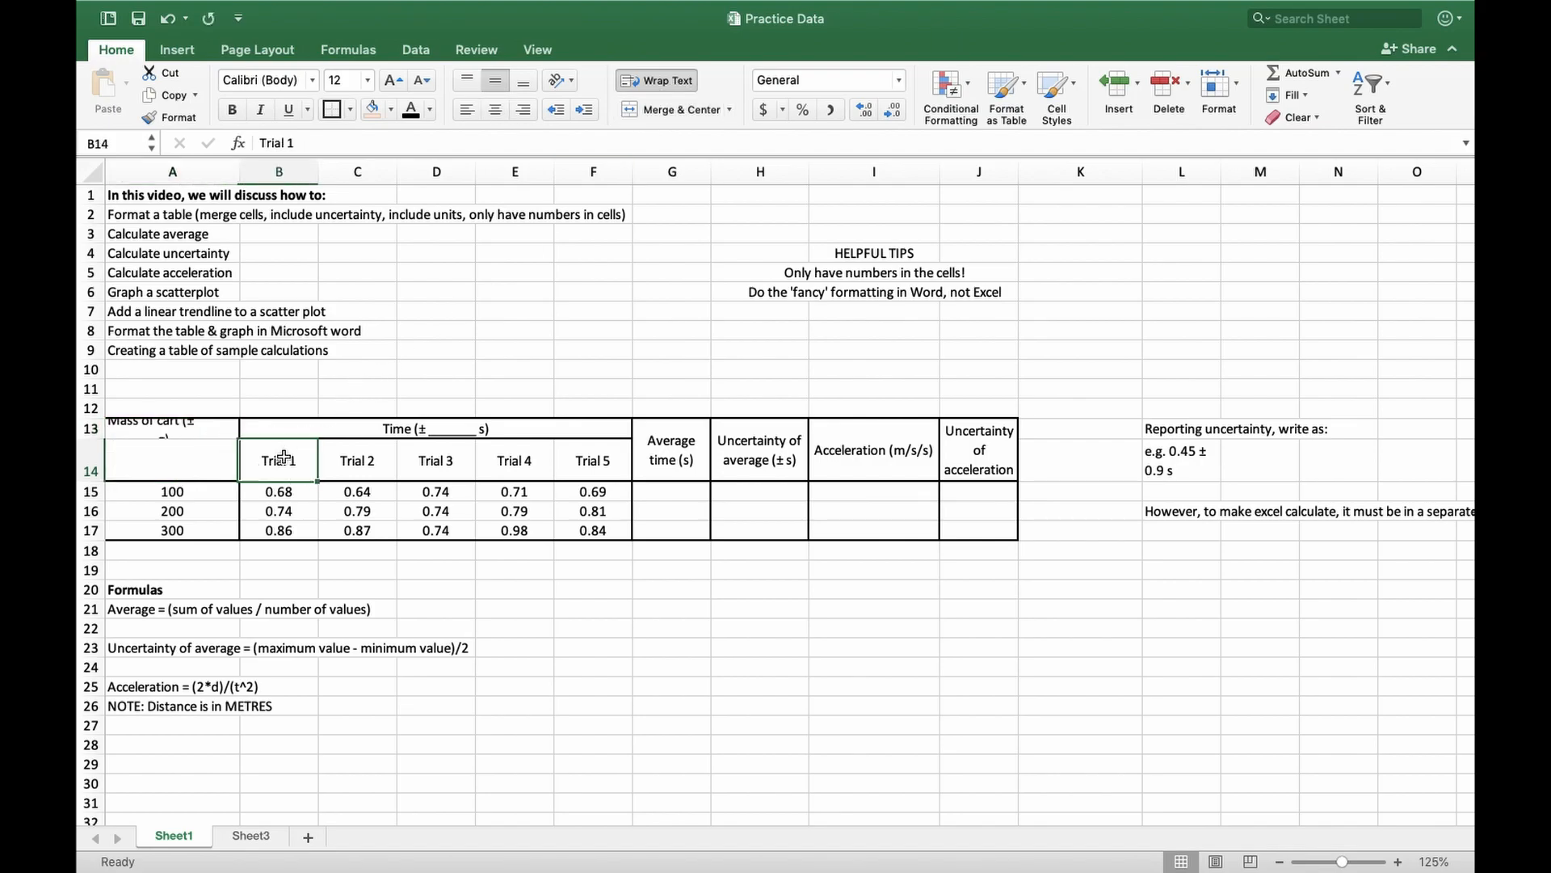
click(677, 439)
click(665, 109)
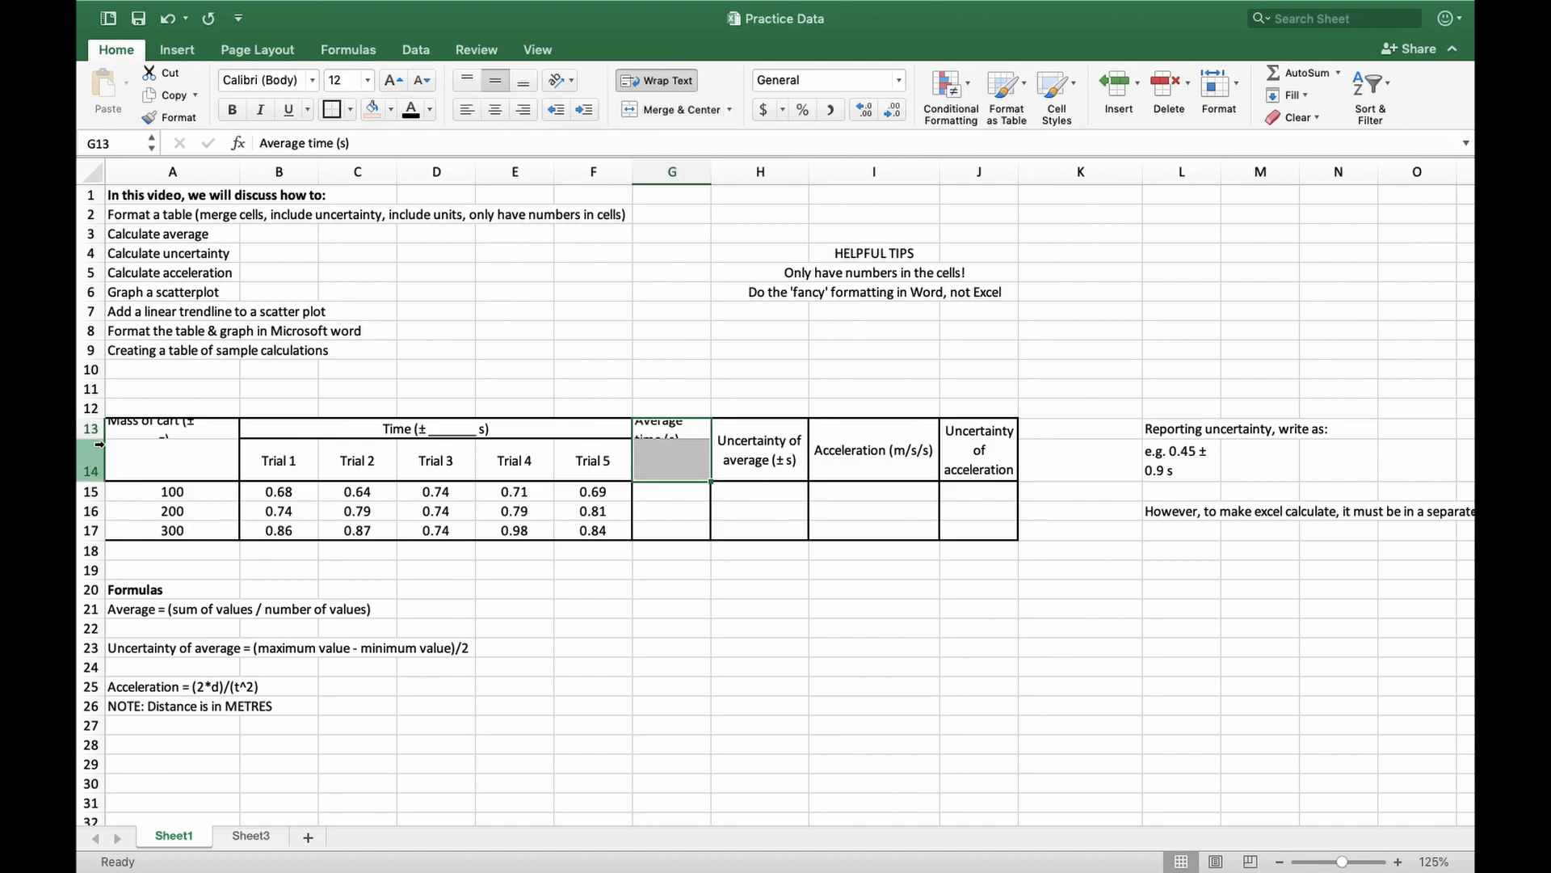
Merge and center A13:A14 for the Mass of cart header and G13:G14 for the Average time header
drag(171, 434, 193, 457)
click(666, 111)
drag(669, 436, 670, 467)
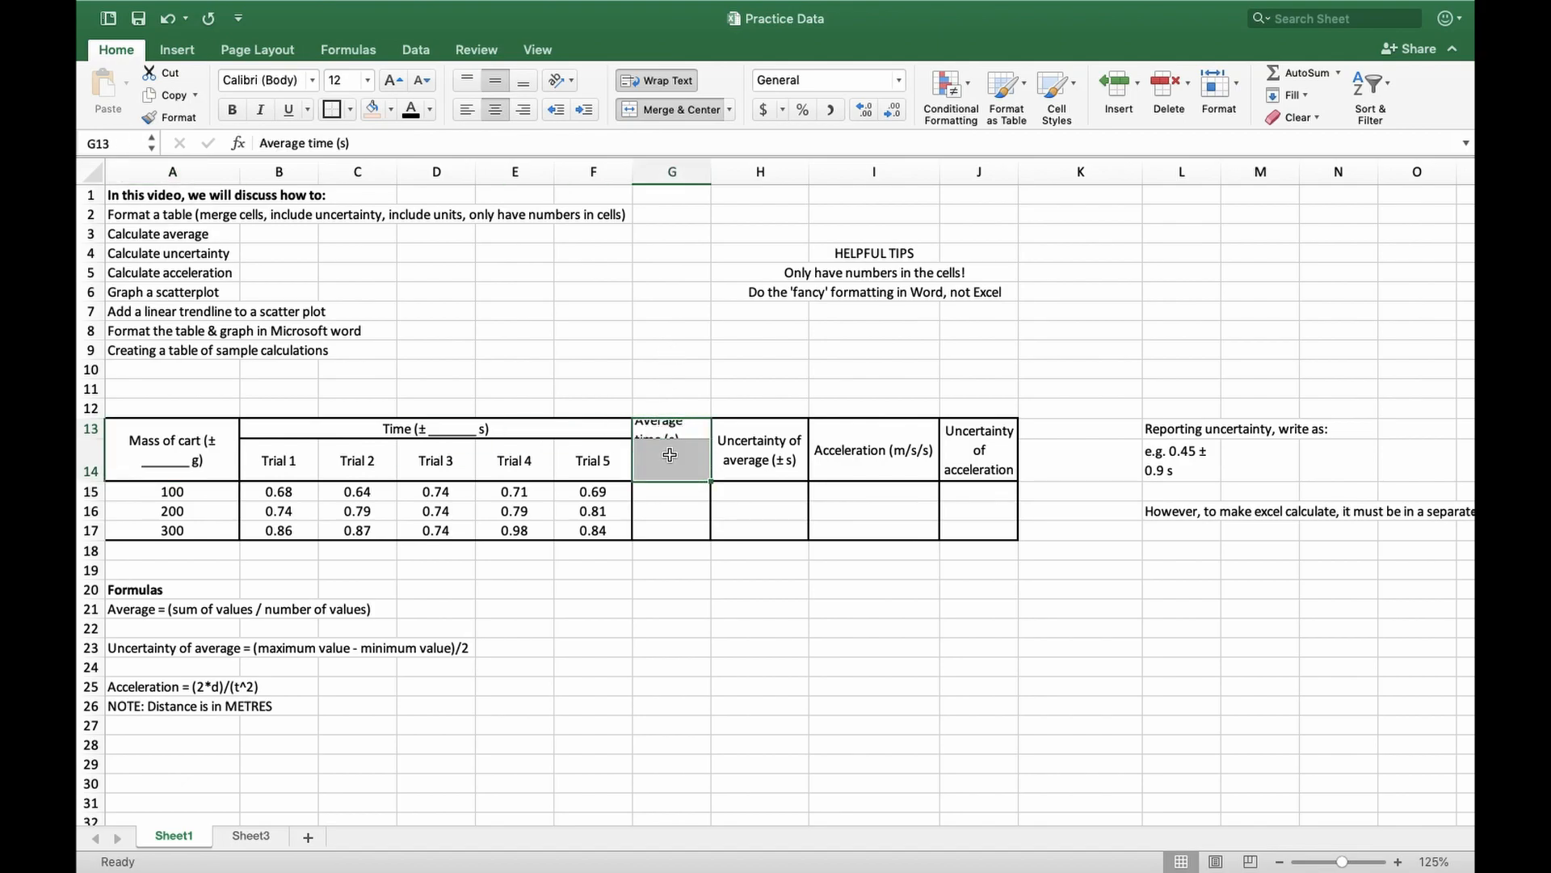
click(666, 109)
drag(267, 430, 577, 460)
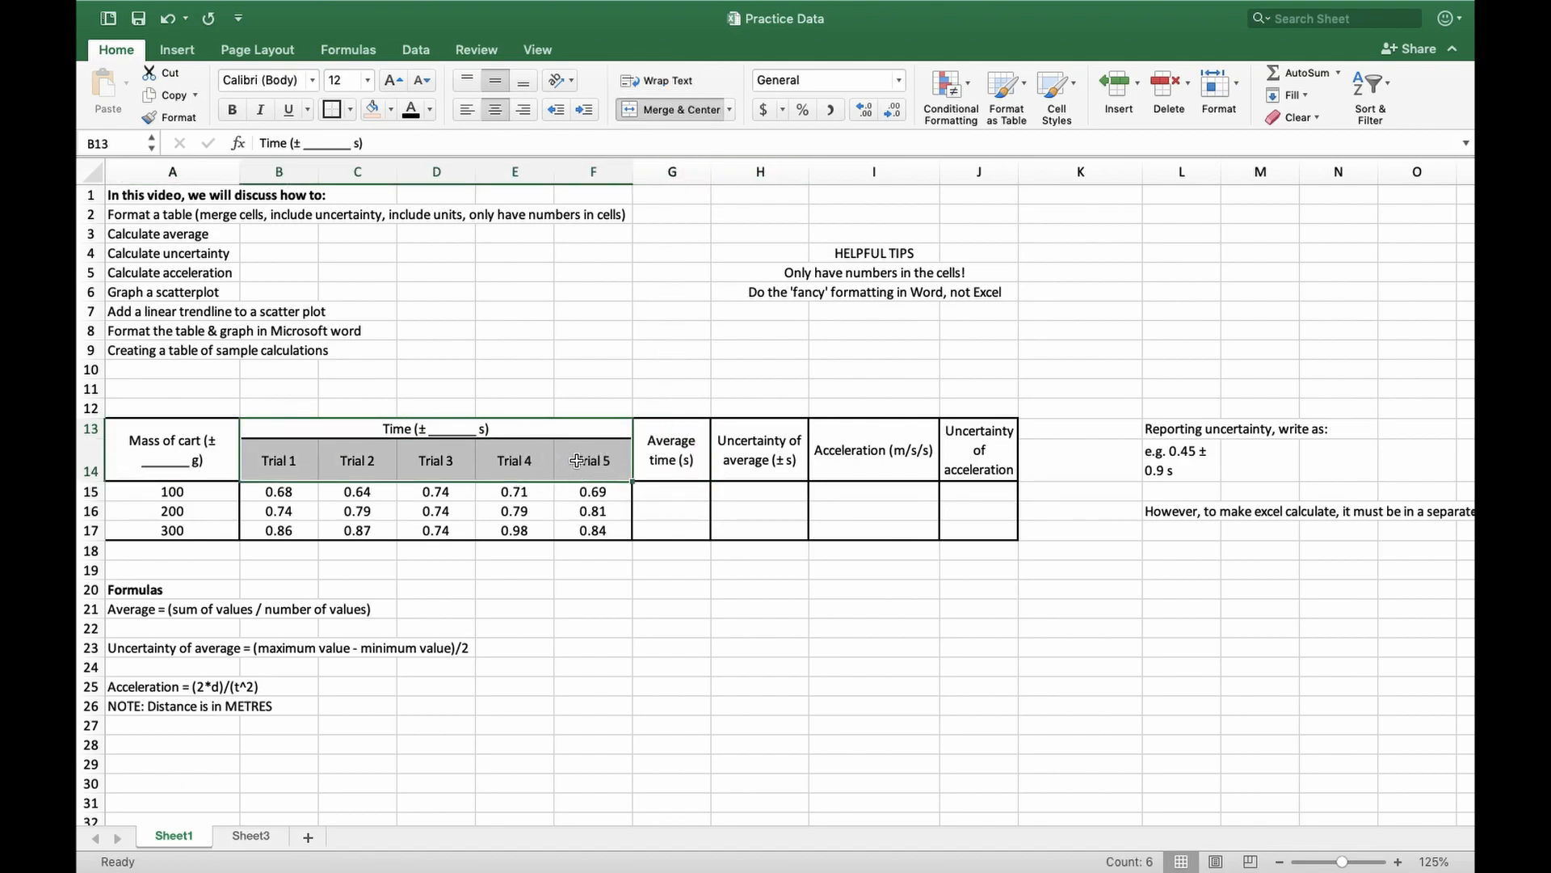
click(349, 434)
drag(274, 464, 582, 461)
click(594, 461)
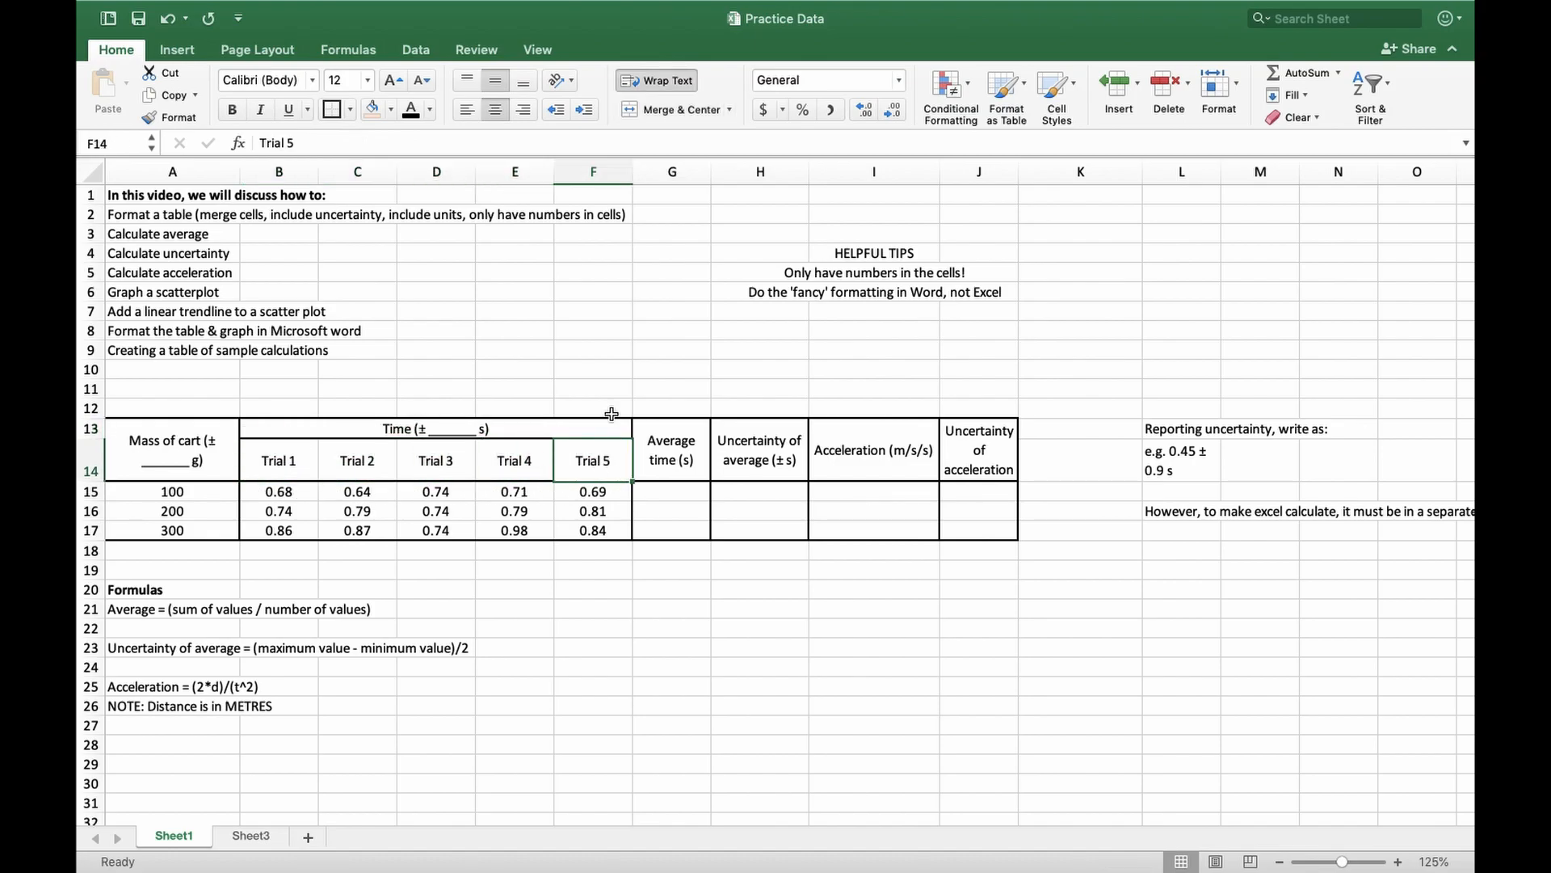
Turn text wrapping off and on again for the Mass of cart header in A13
click(143, 471)
click(694, 89)
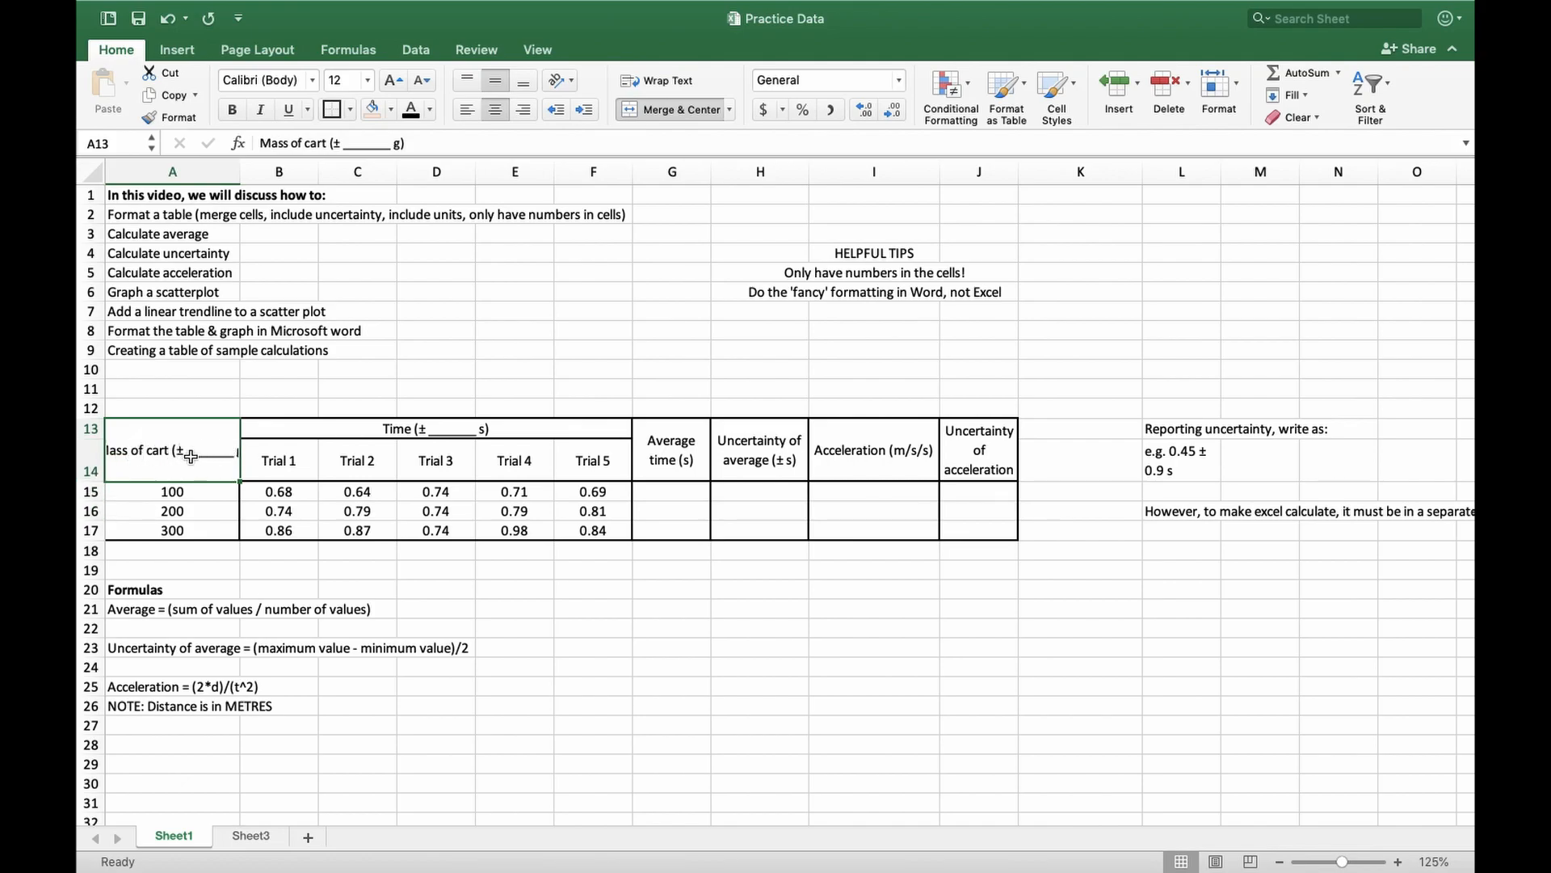
click(657, 80)
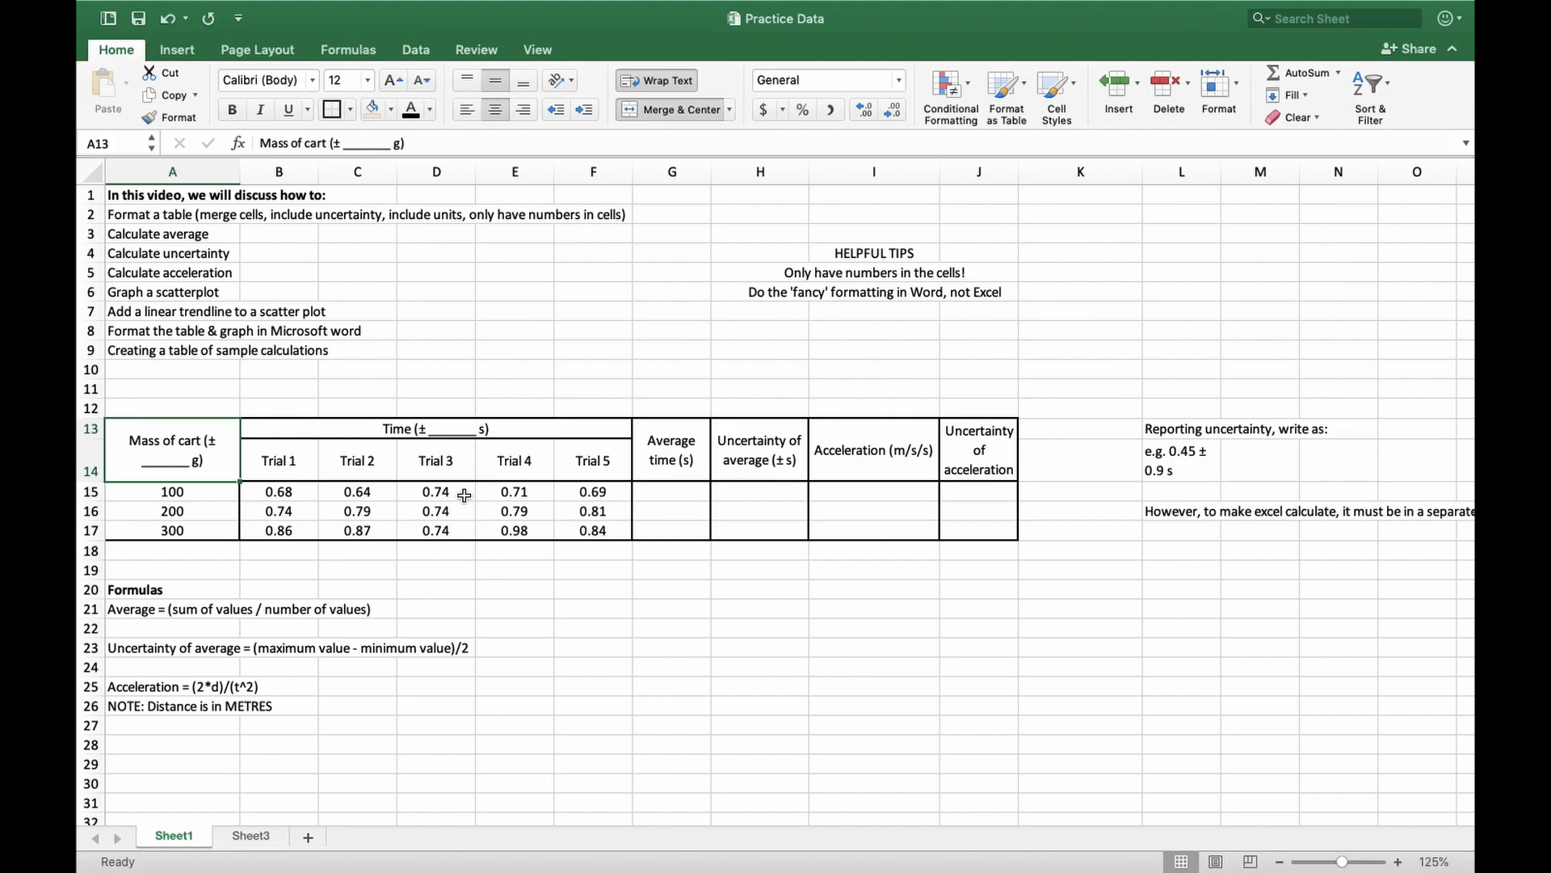
Look over the border options for the Mass of cart column, A13:A17
click(202, 530)
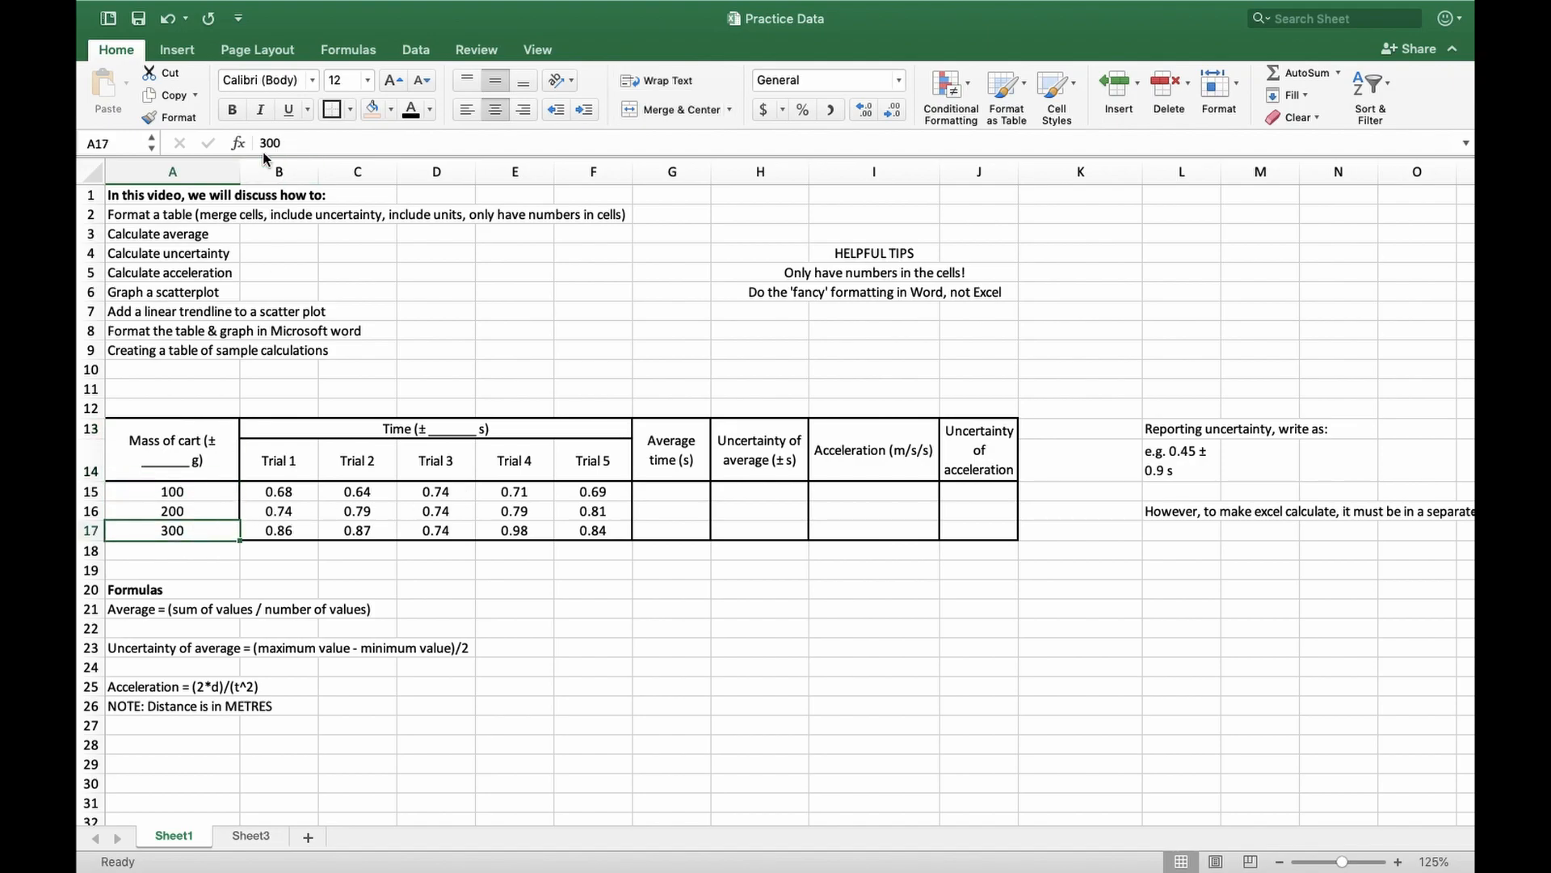
click(349, 110)
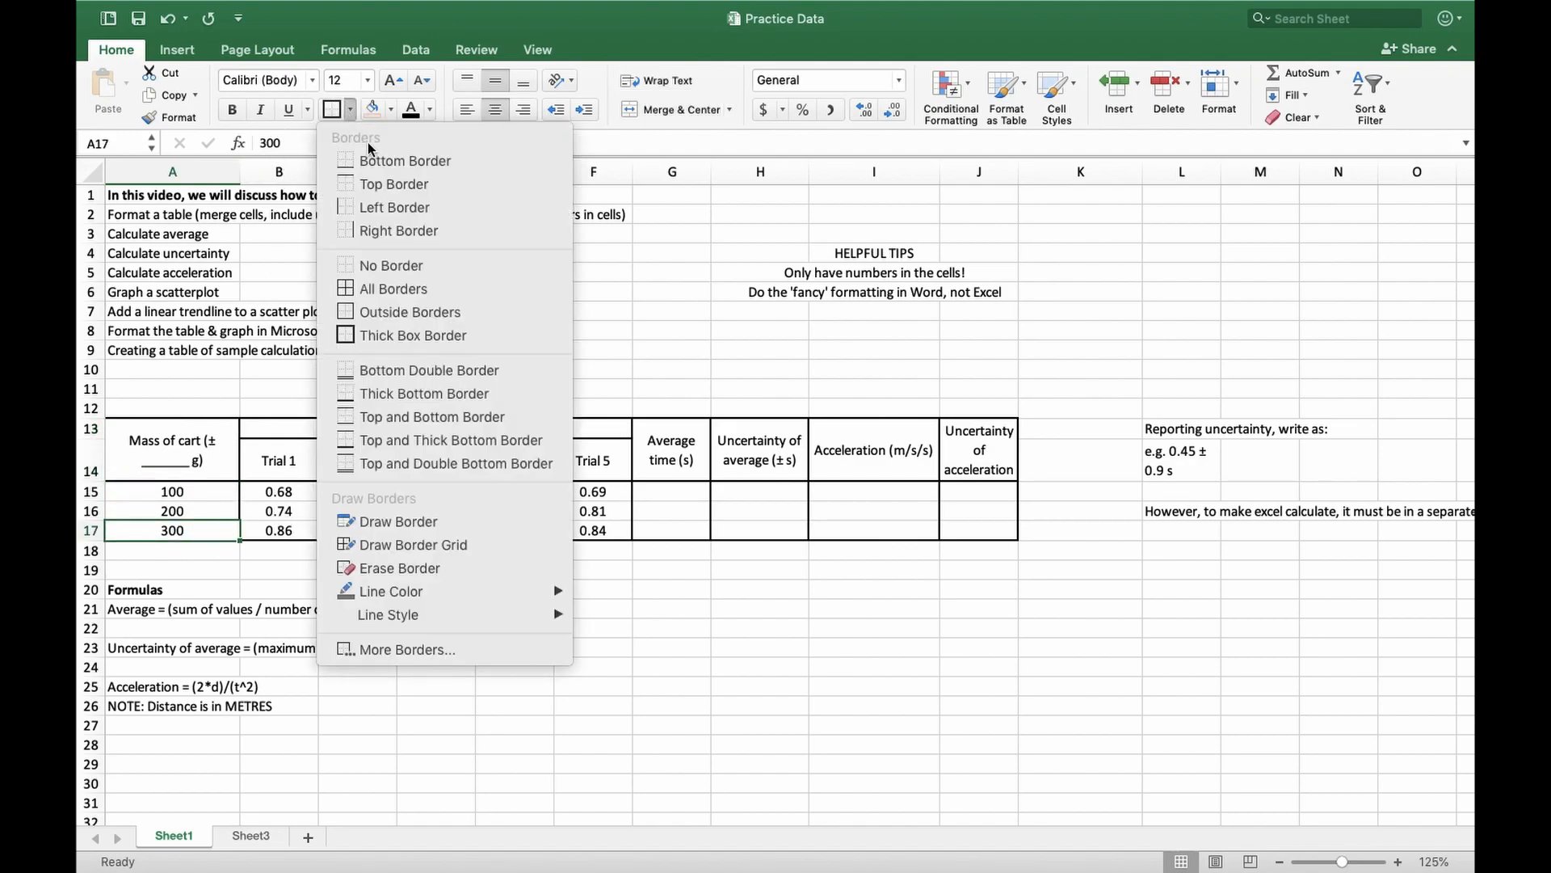
click(204, 459)
drag(202, 458, 212, 530)
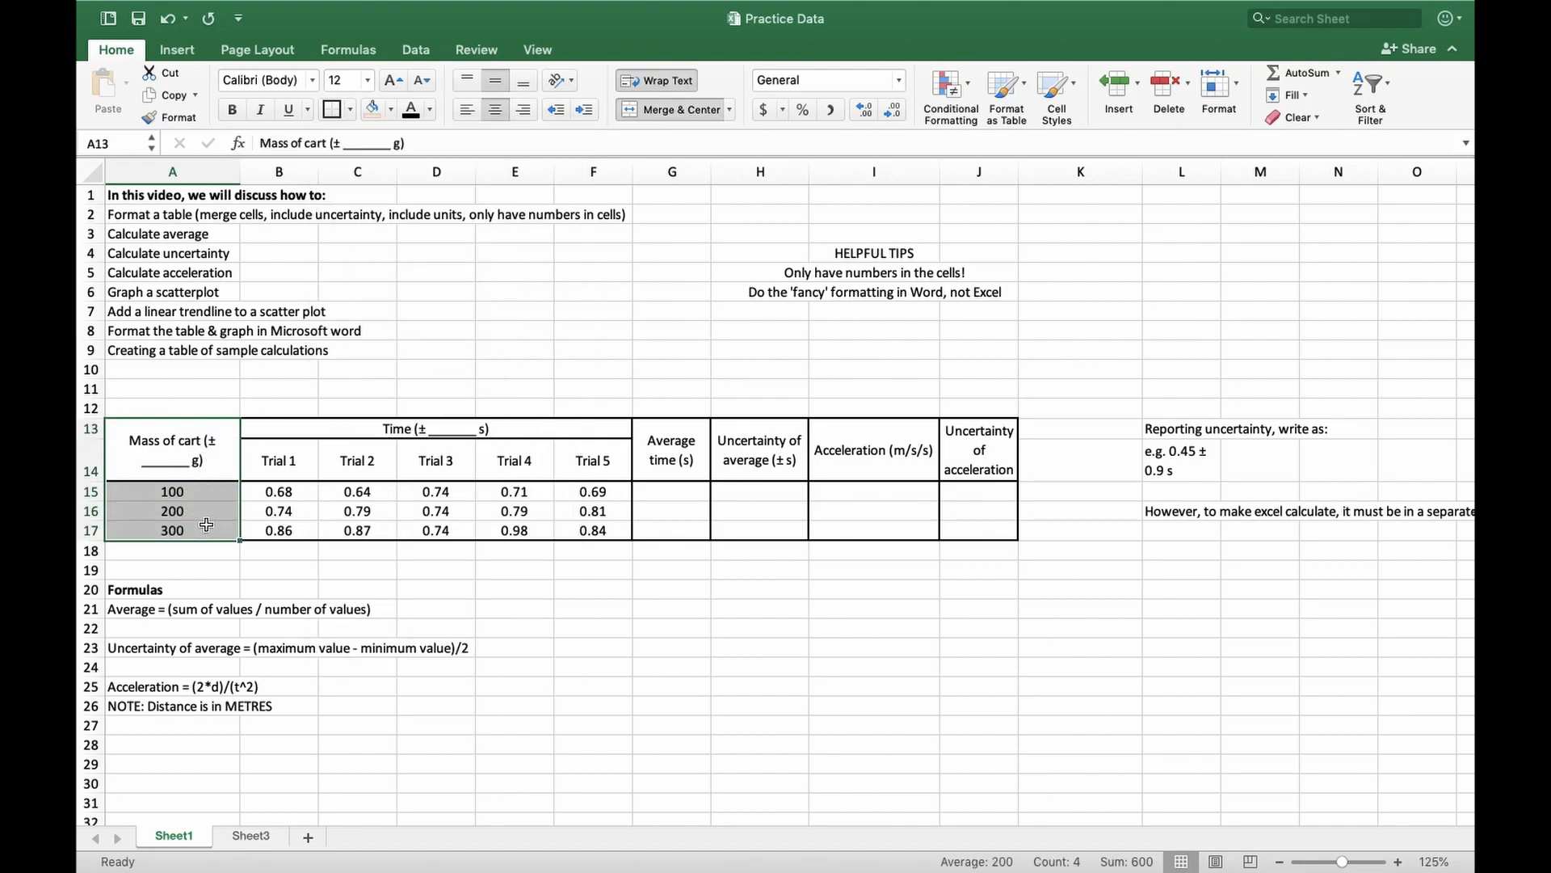
click(324, 113)
click(323, 113)
click(373, 567)
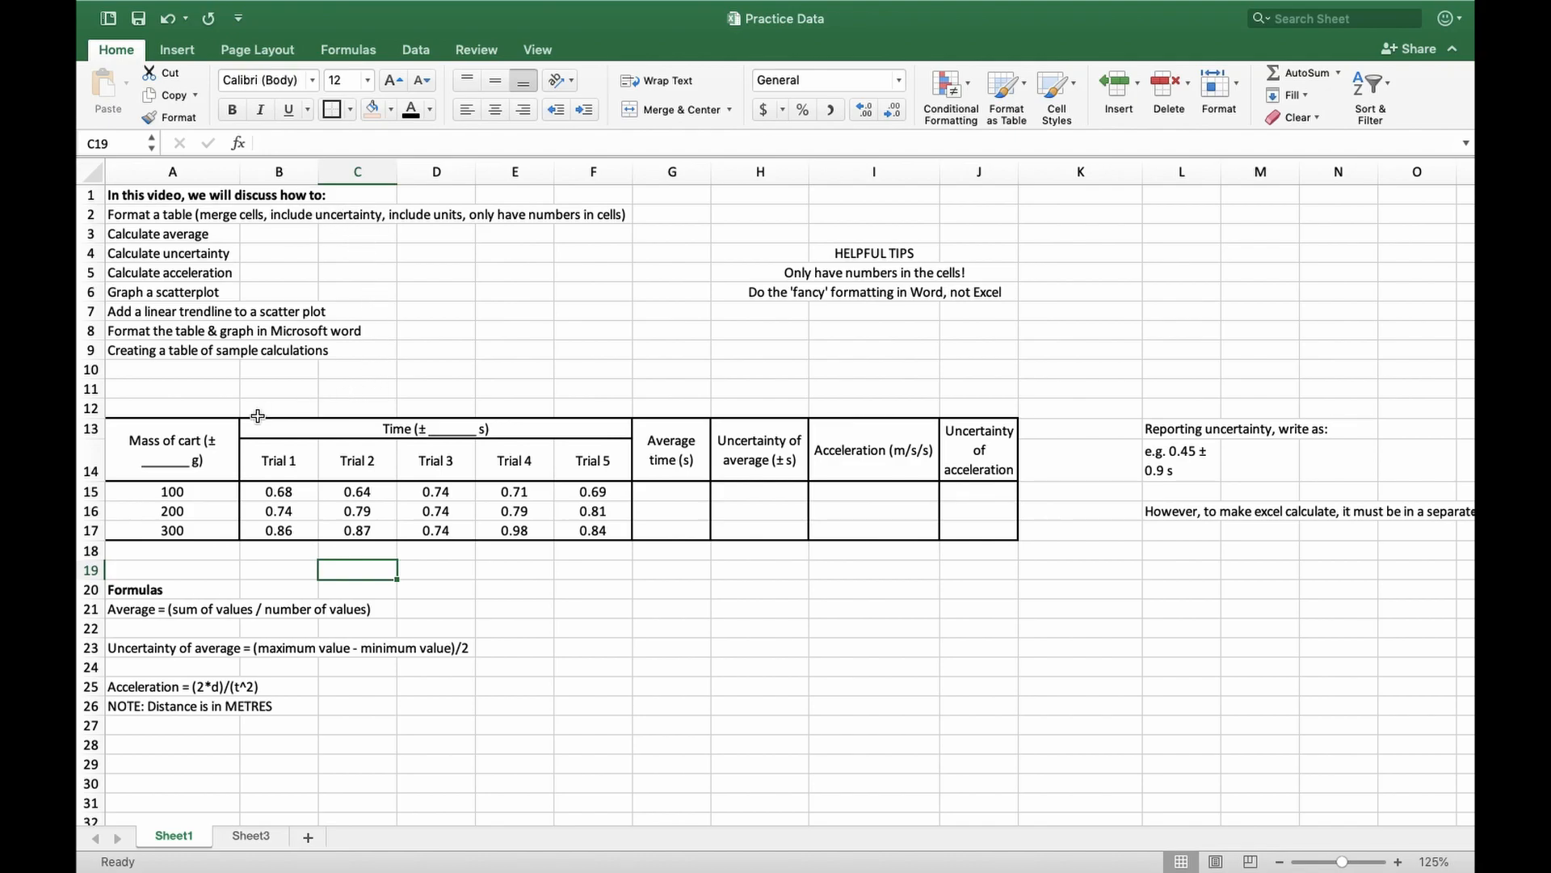
Examine the uncertainty and unit notation in the table headers, the numeric trial data in B15:F17 and the written average formula in A21
click(225, 454)
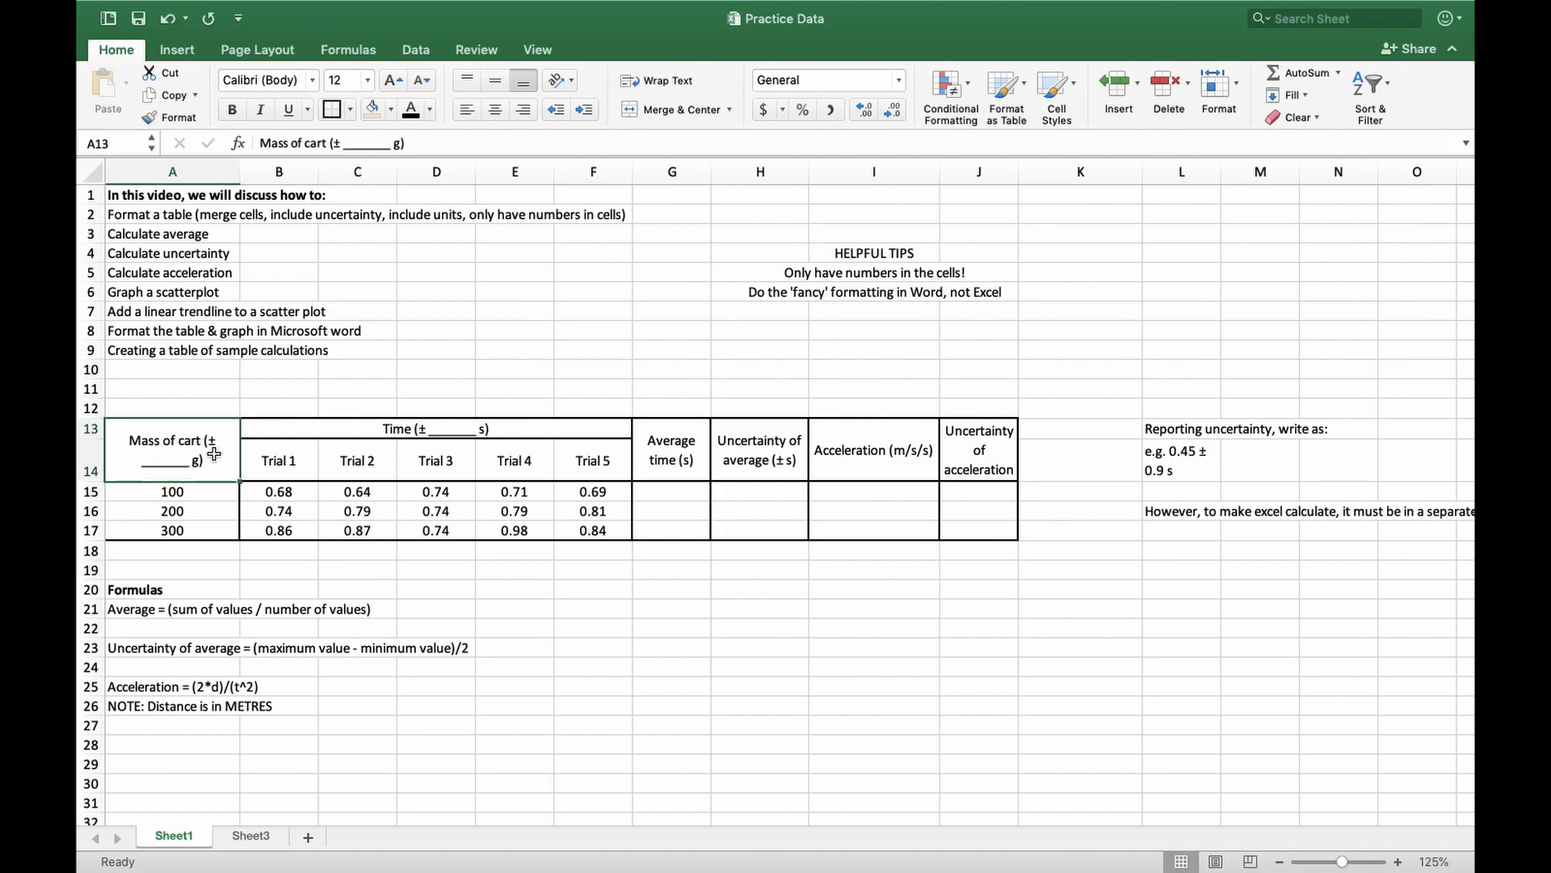
click(396, 432)
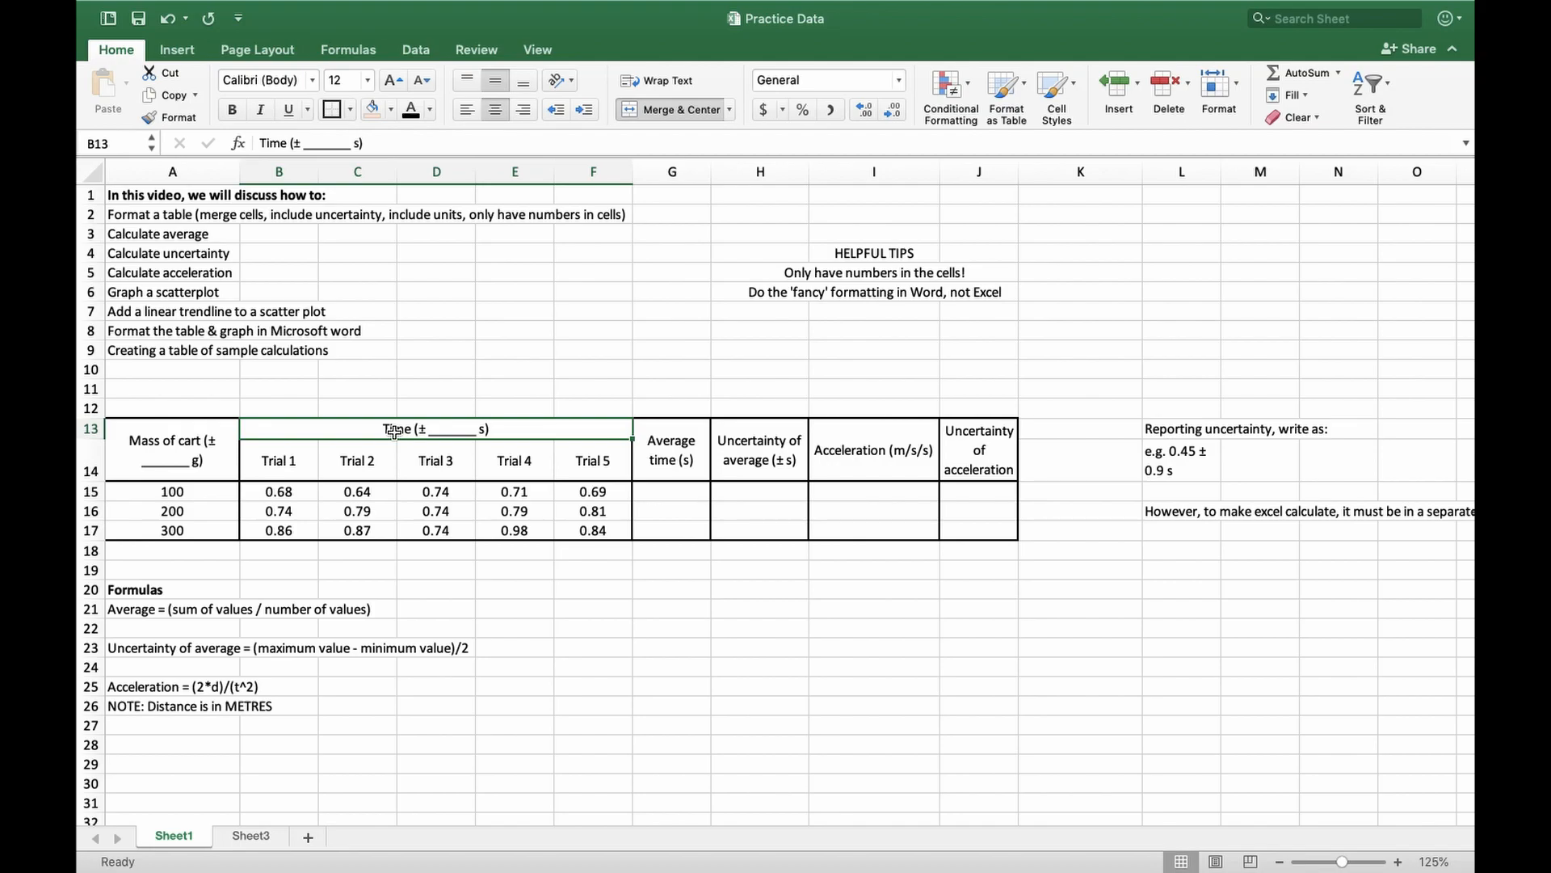
click(305, 146)
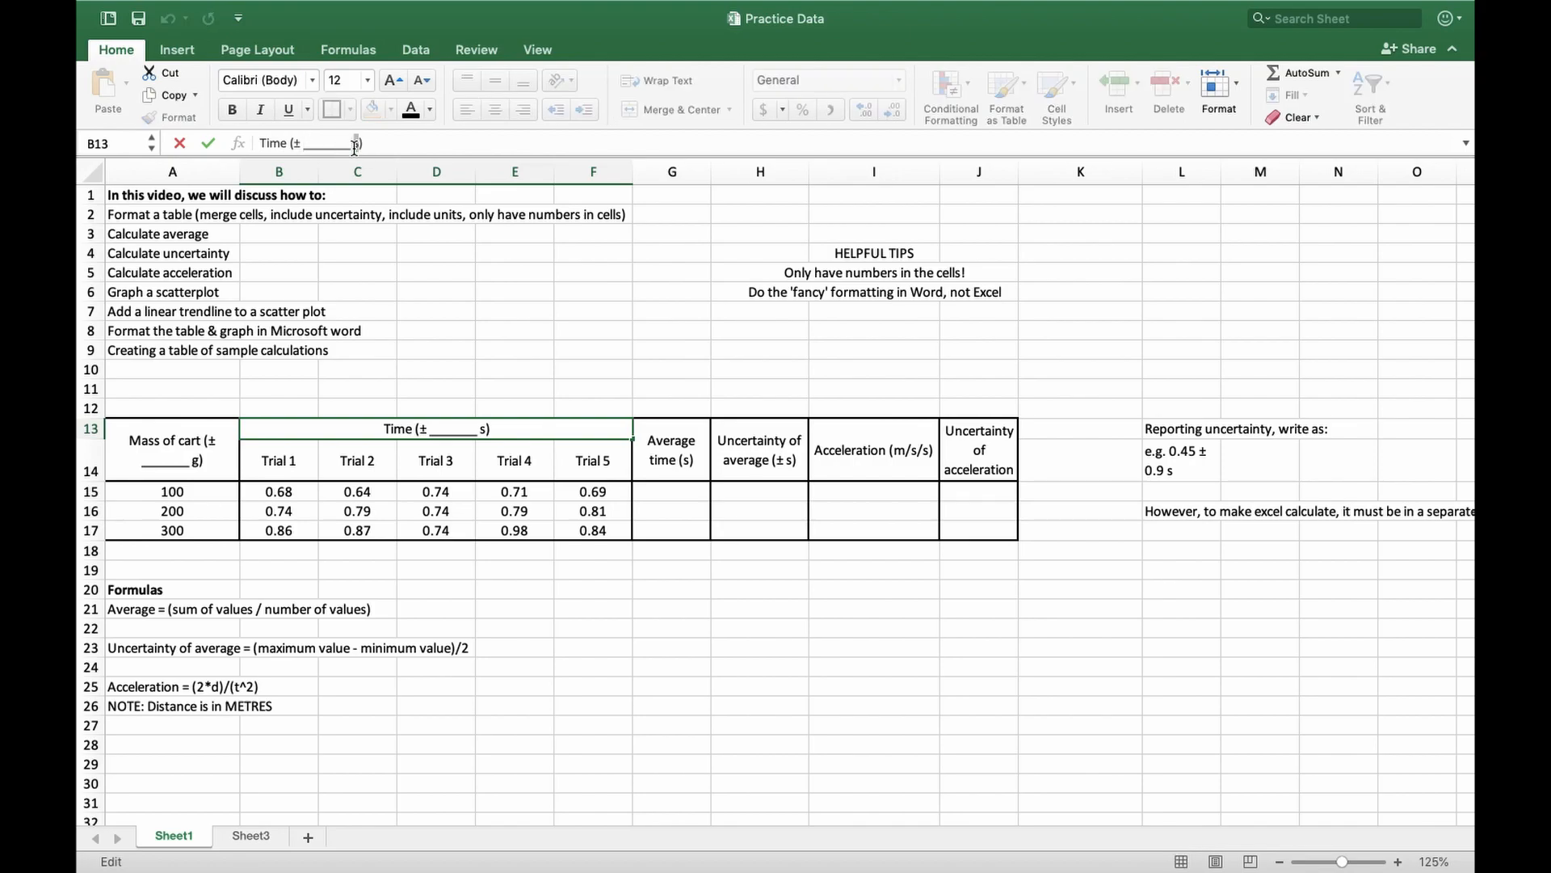
mouse_move(345, 143)
mouse_down()
mouse_move(330, 143)
mouse_move(348, 143)
mouse_up()
click(208, 459)
click(448, 428)
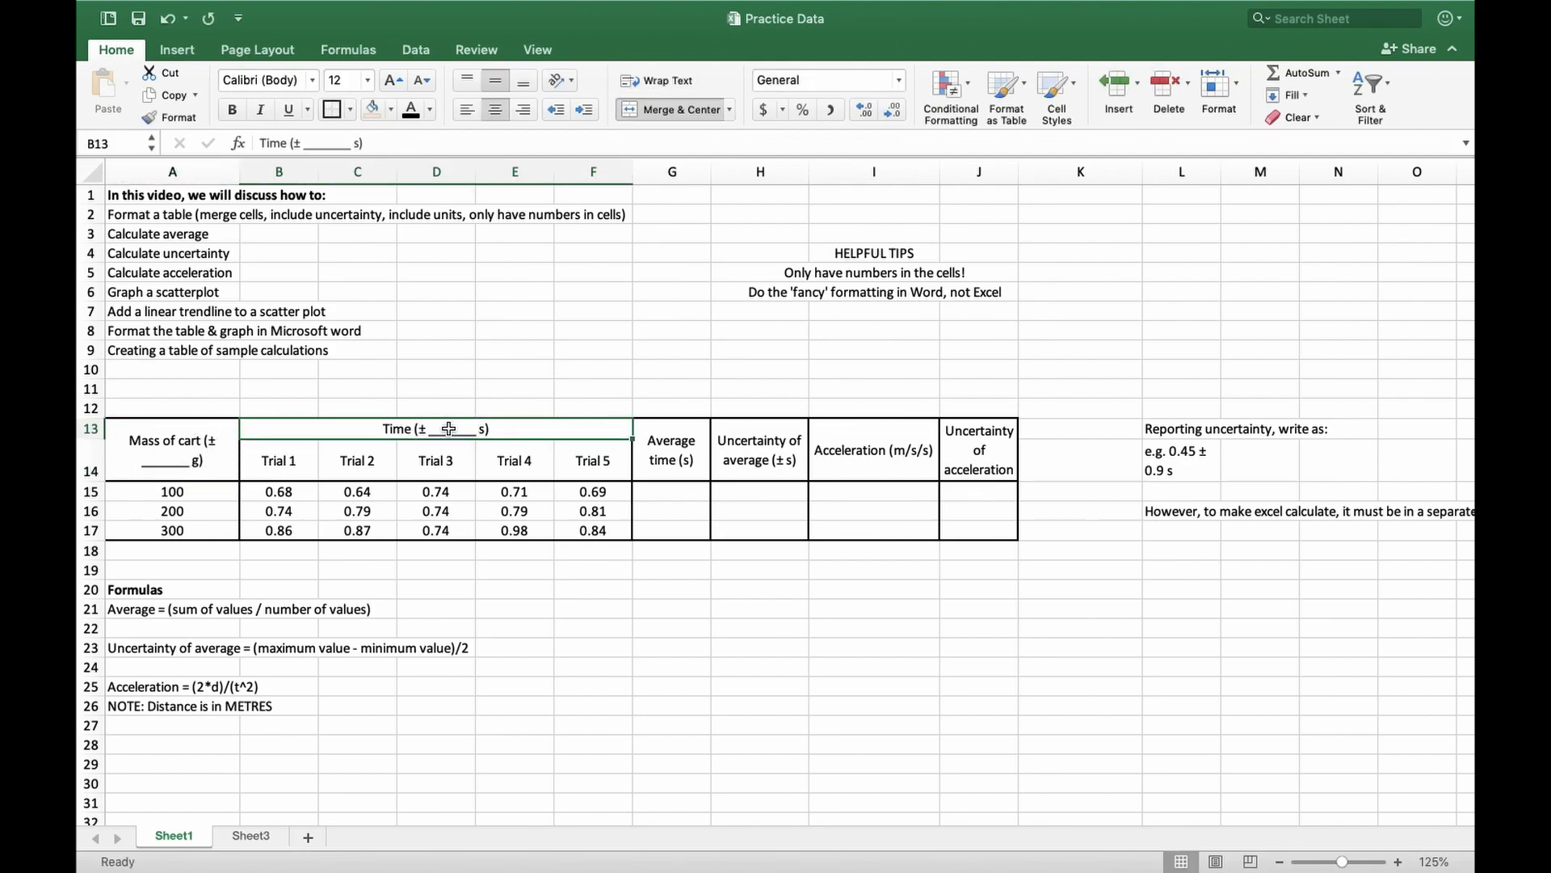
click(764, 470)
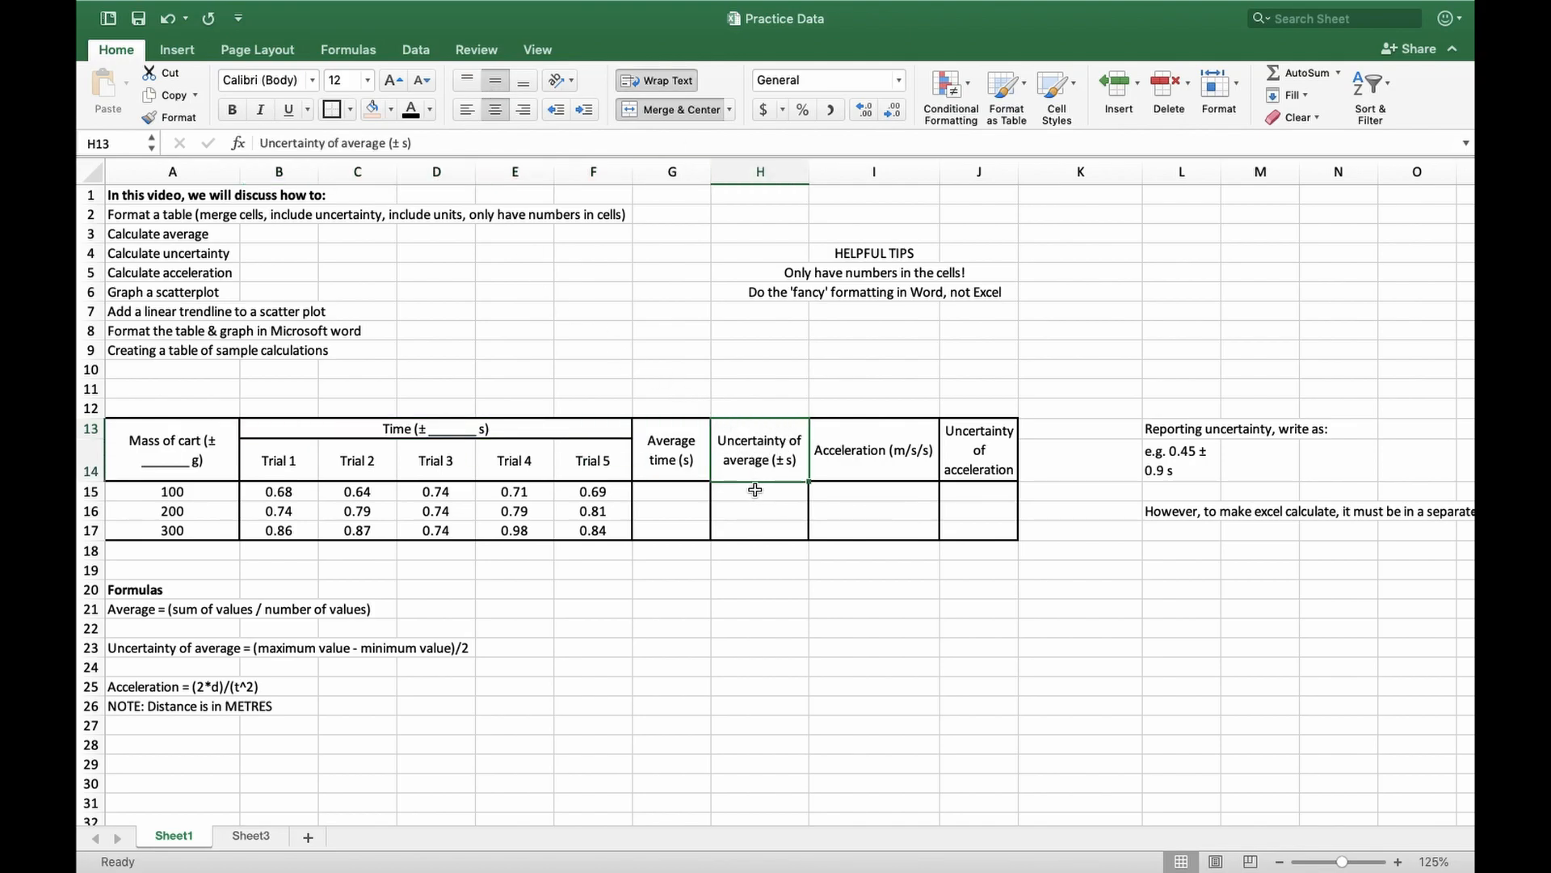
click(327, 212)
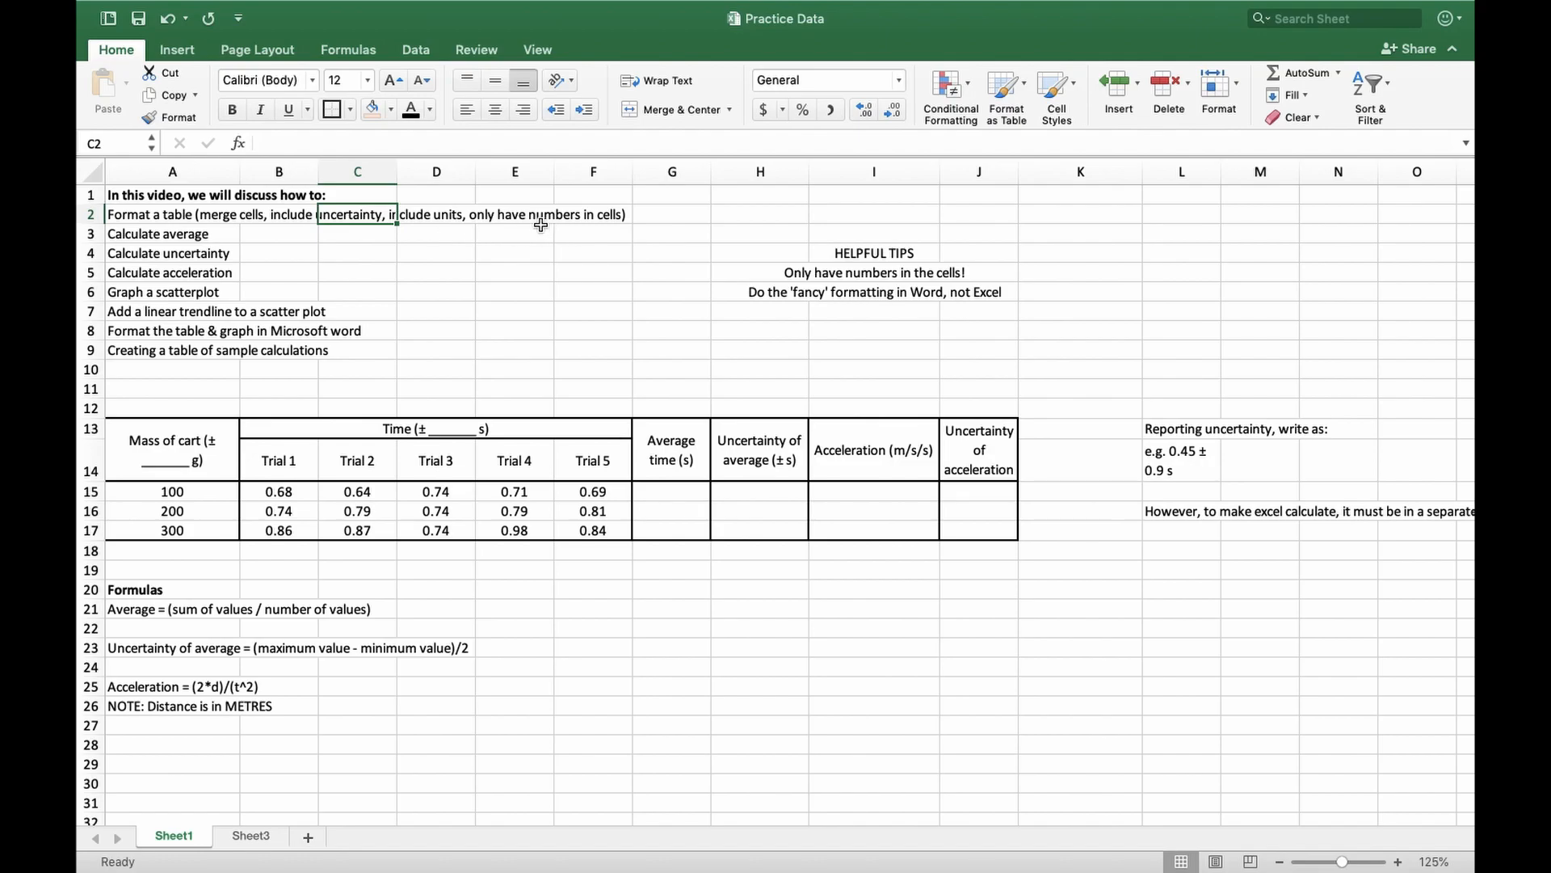
drag(297, 485, 598, 532)
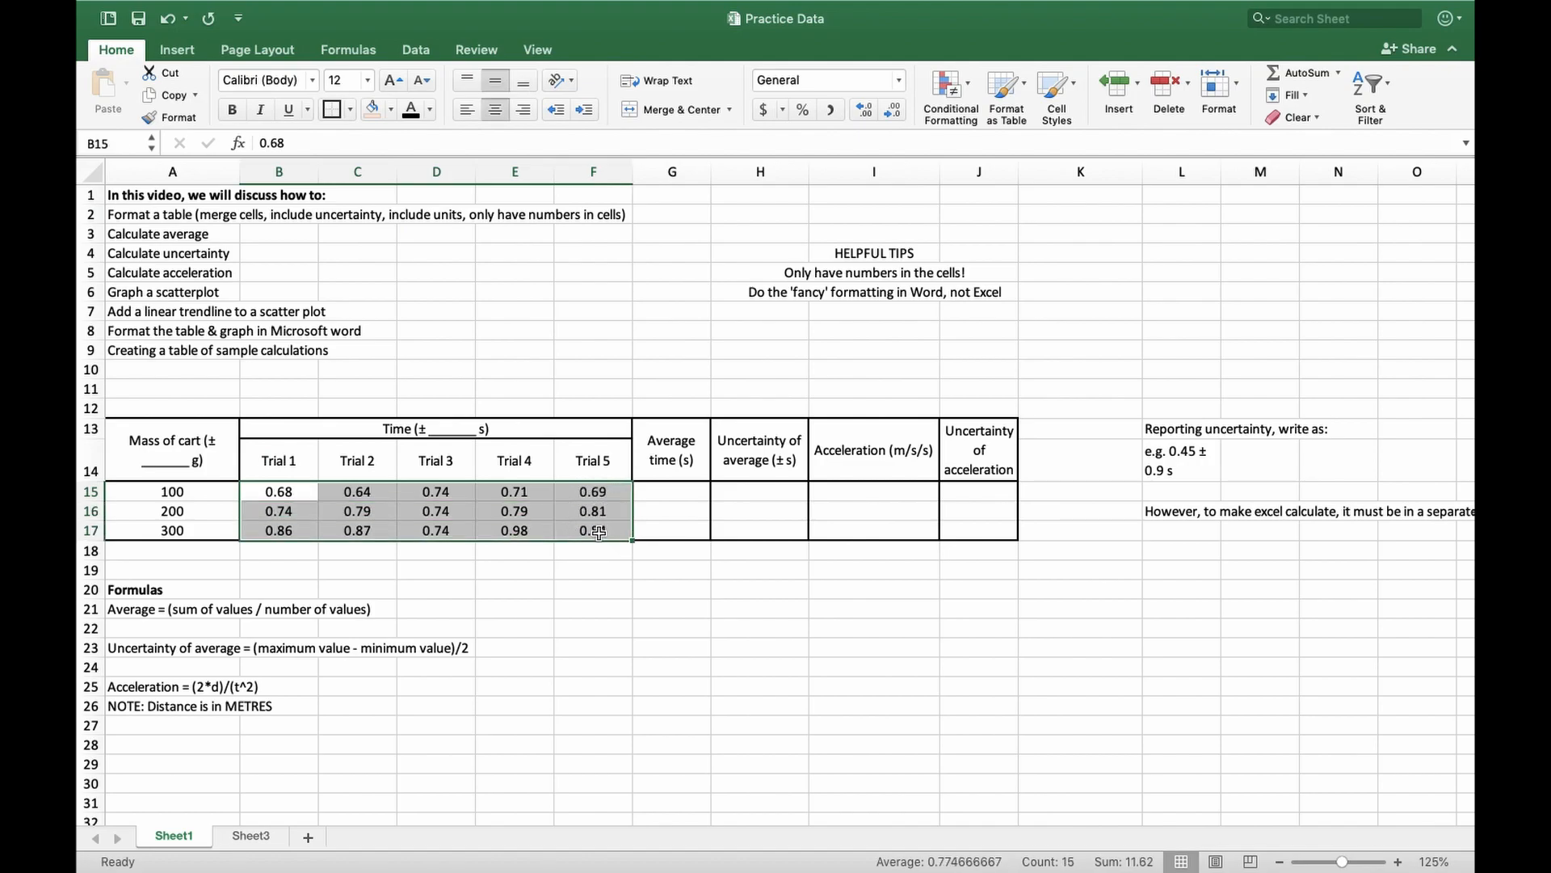
drag(279, 491, 592, 518)
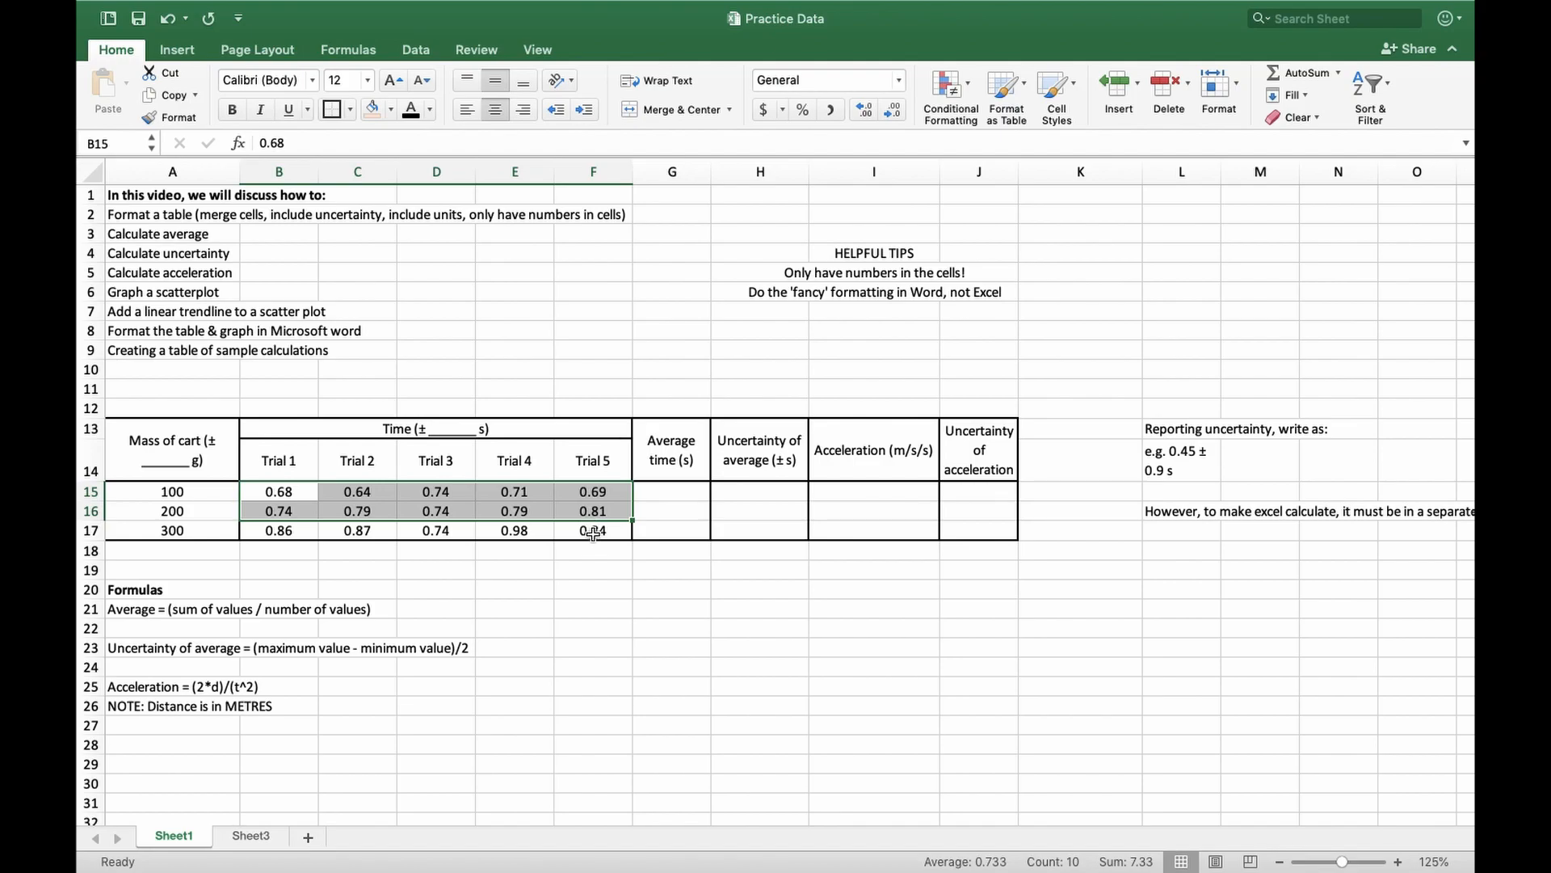
click(154, 235)
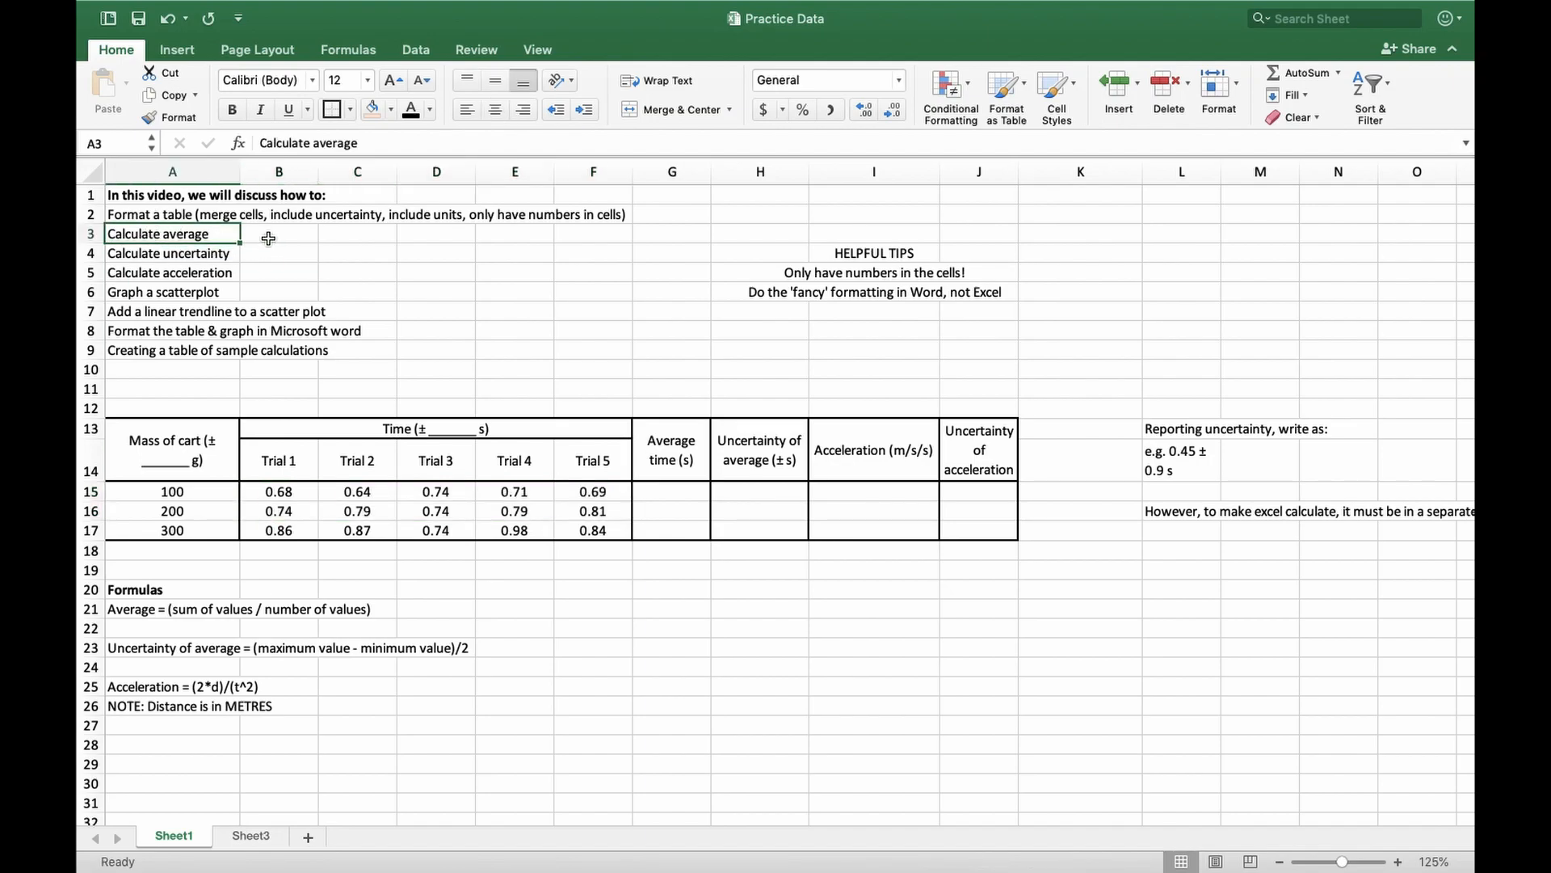
click(162, 614)
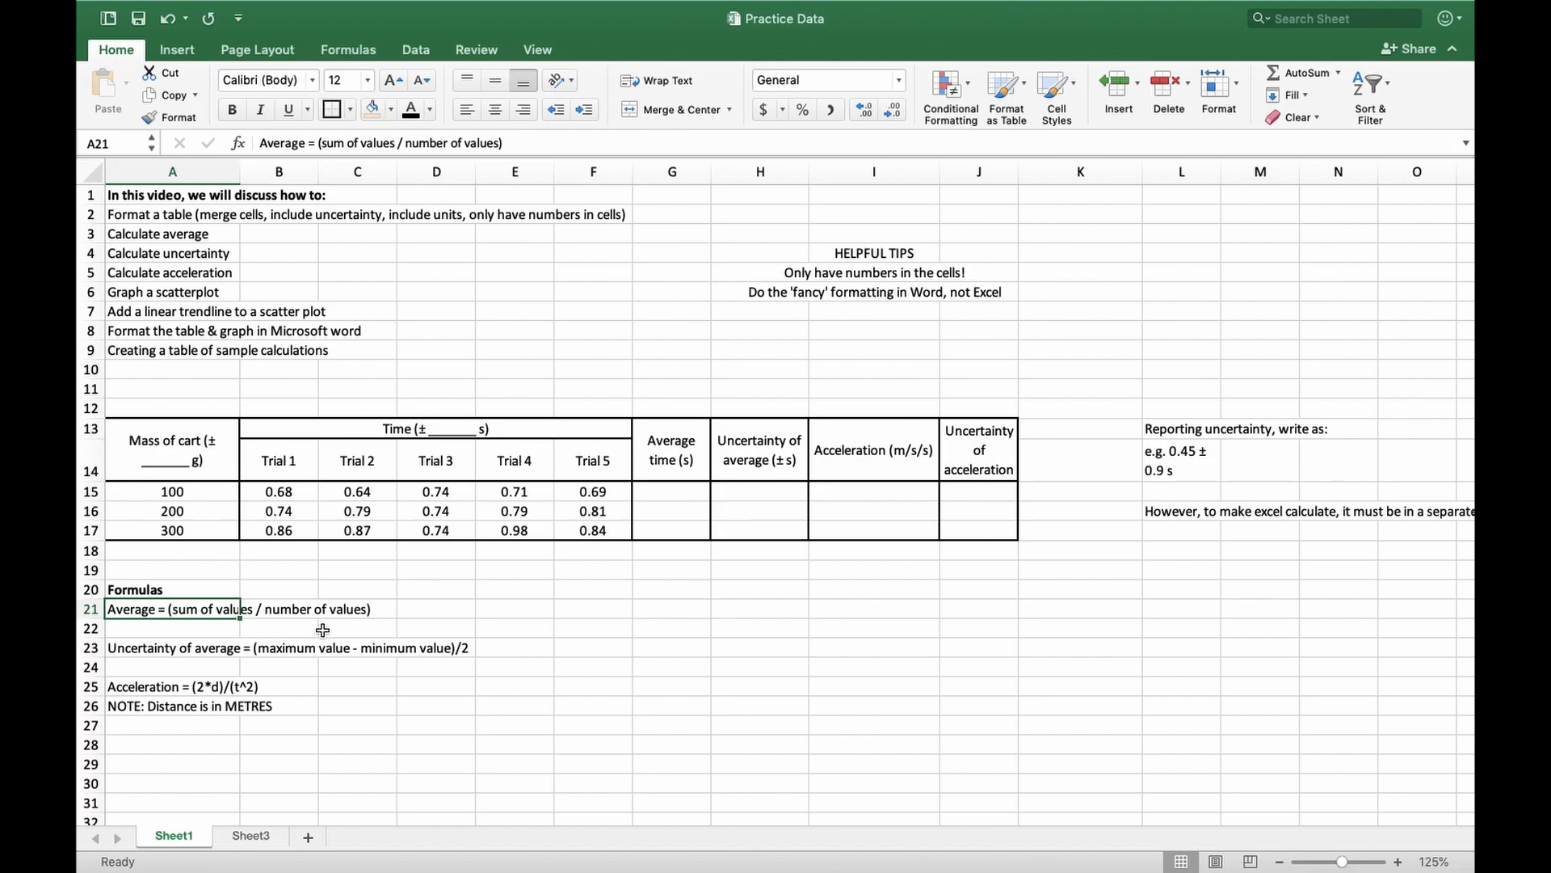
click(656, 488)
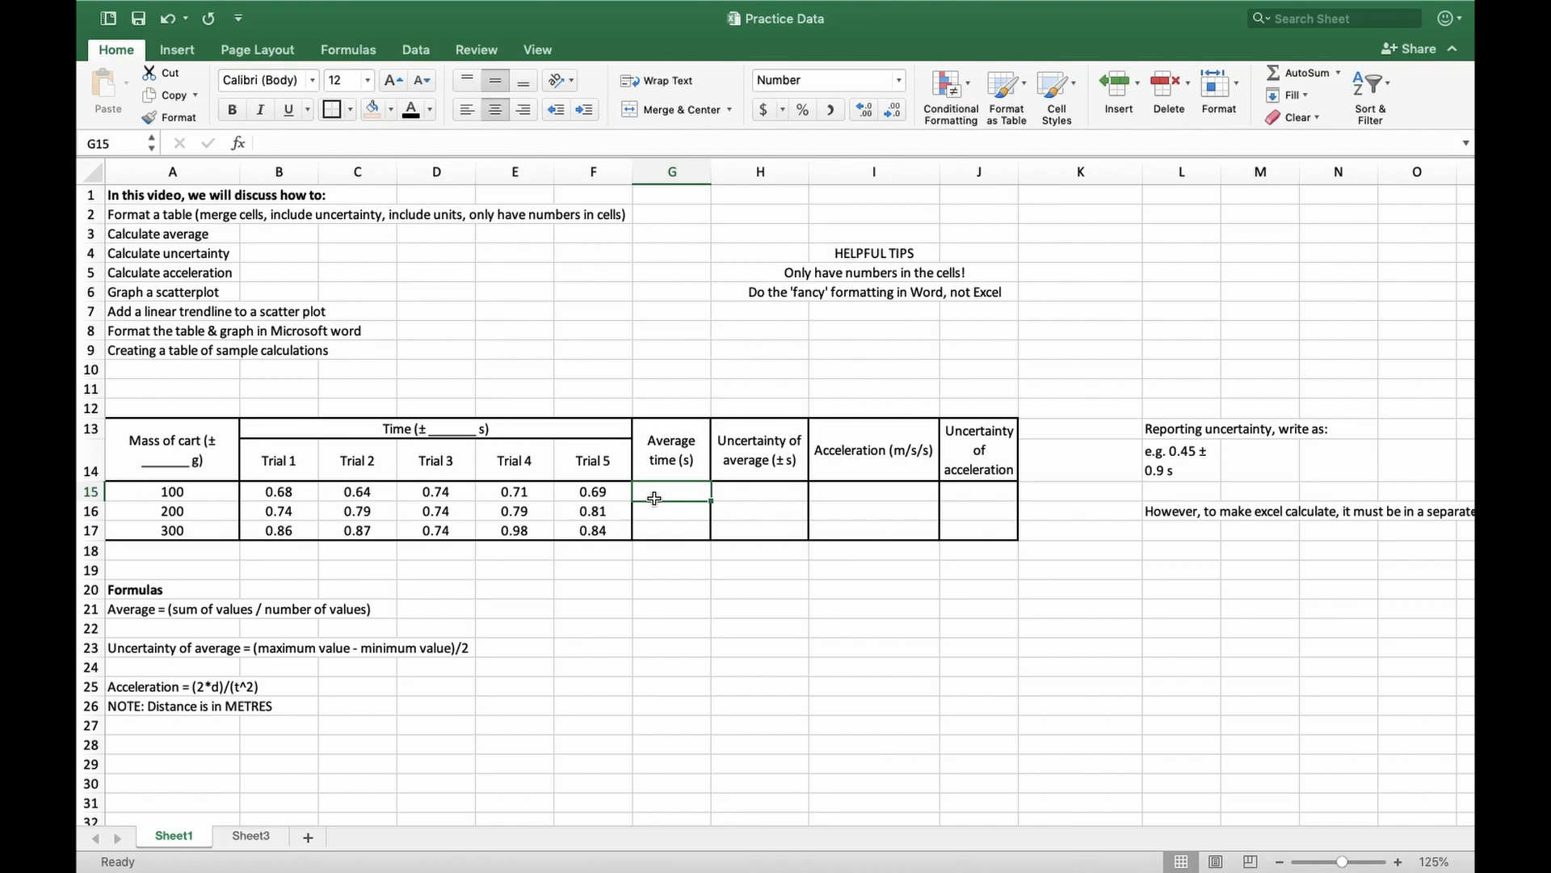
text(=)
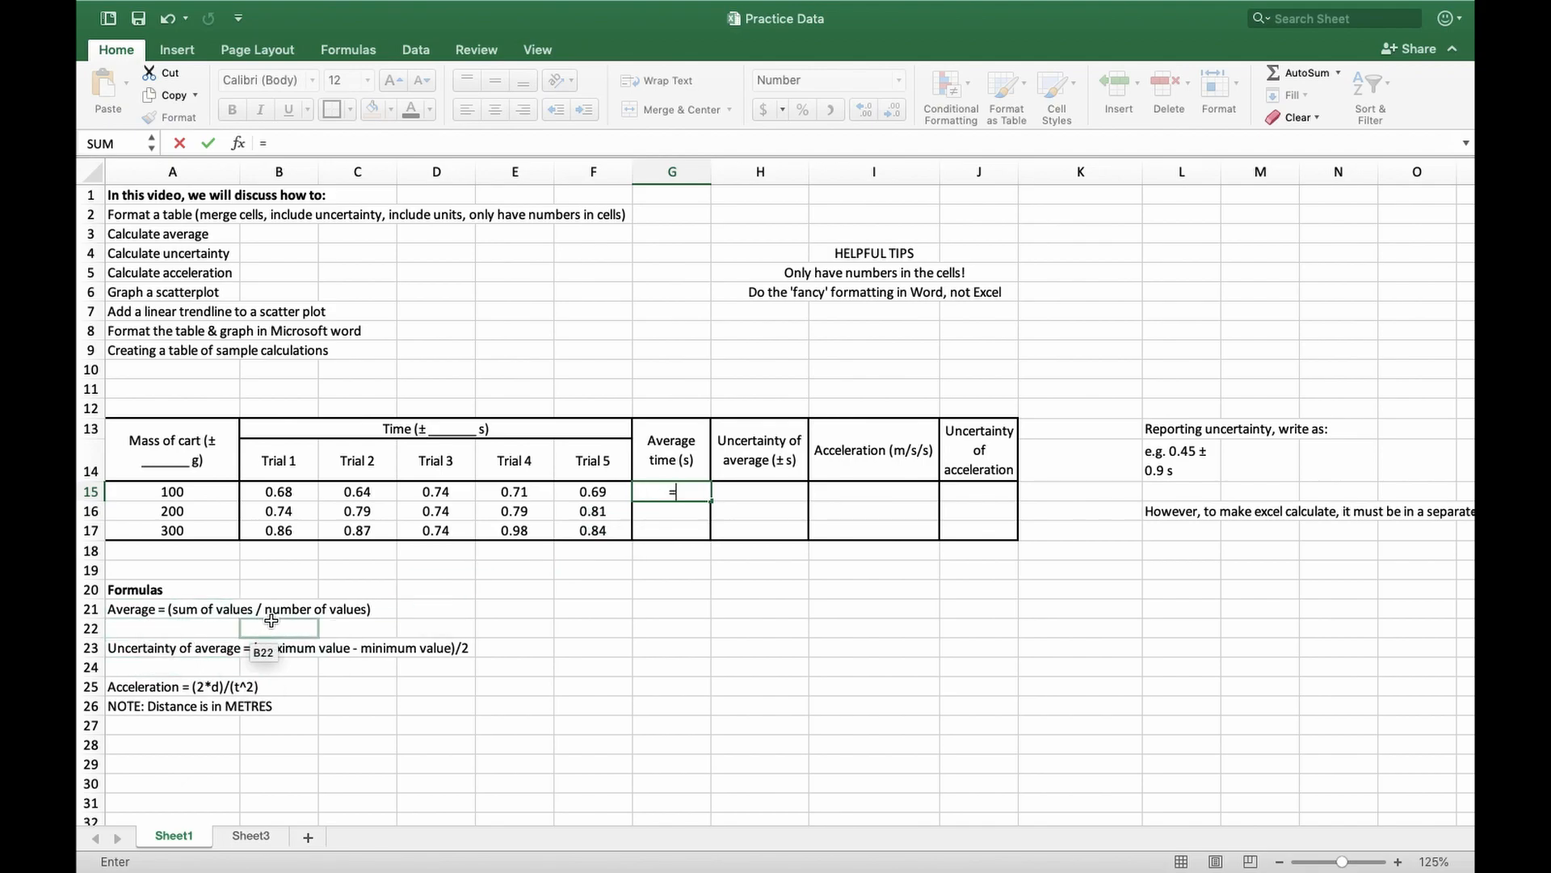
click(278, 493)
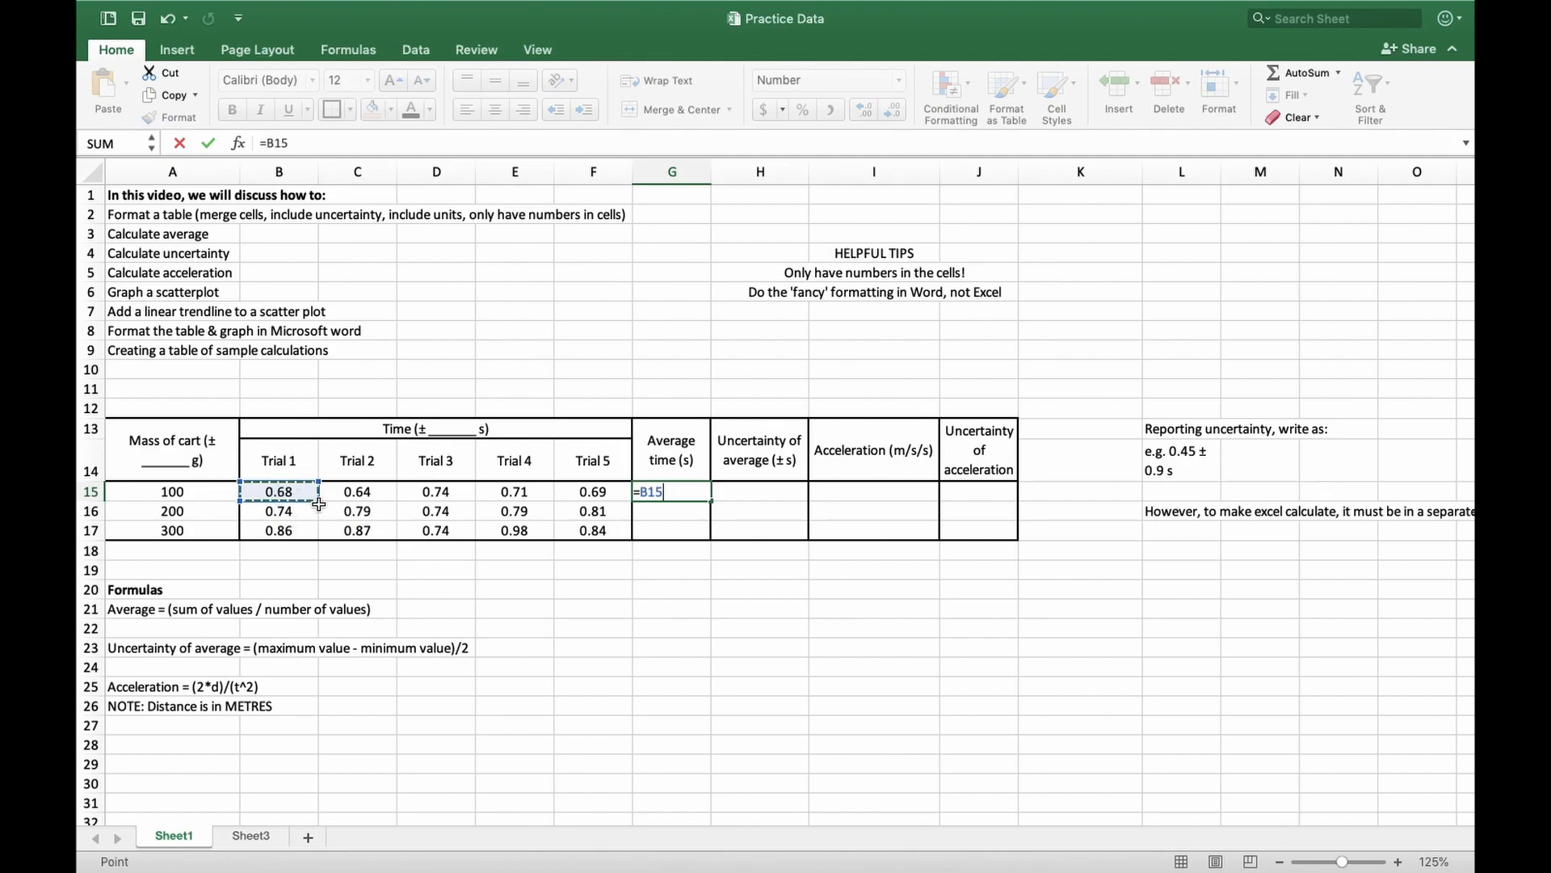
text(+)
click(373, 494)
text(+)
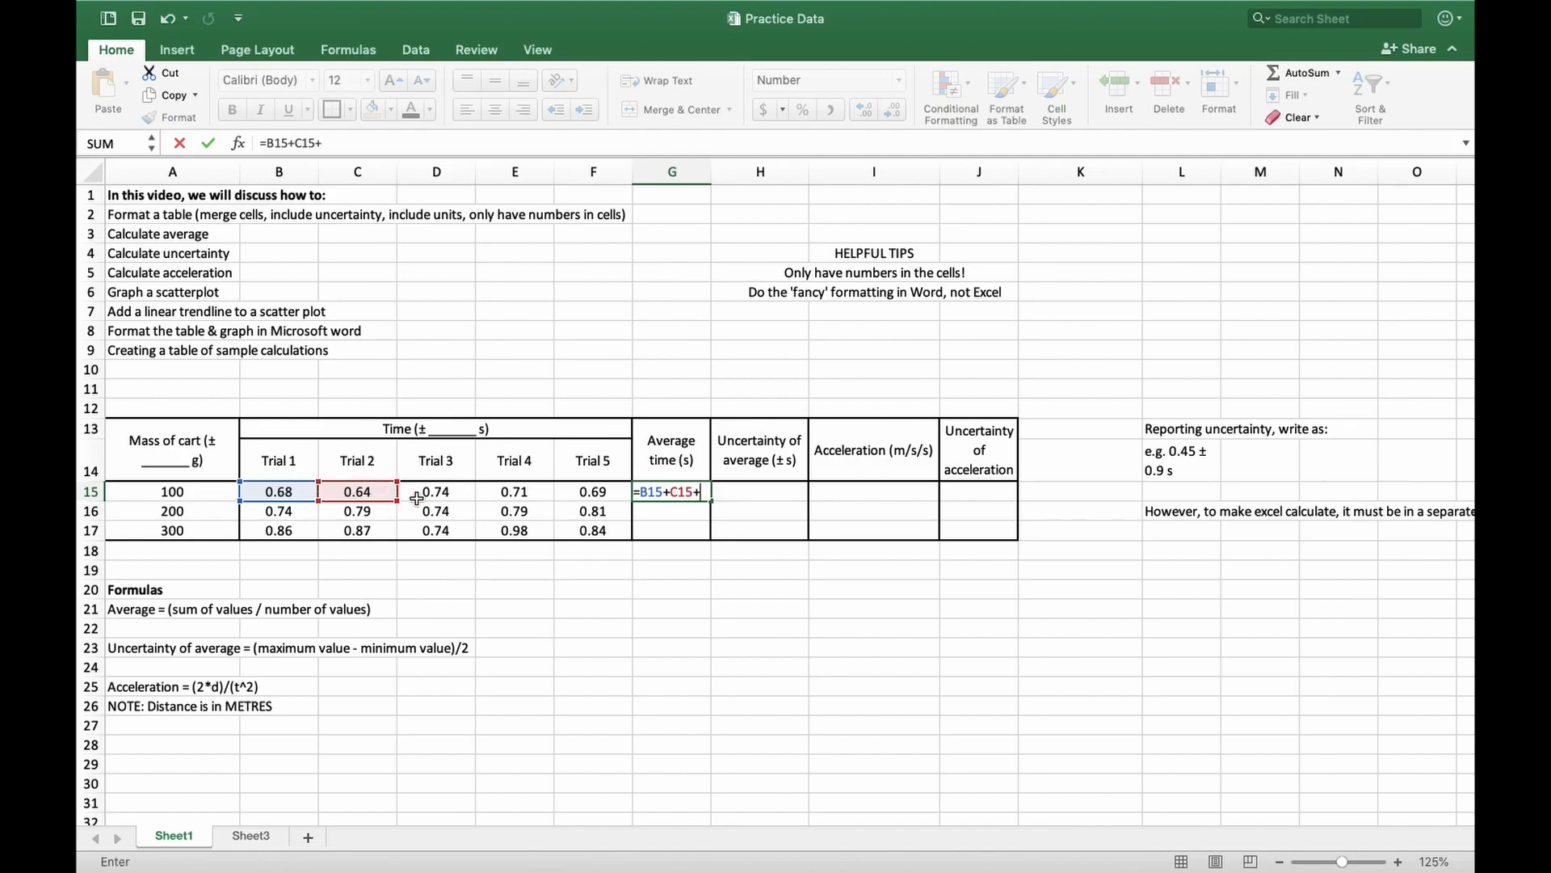
click(467, 495)
text(+)
click(503, 499)
text(+)
click(572, 495)
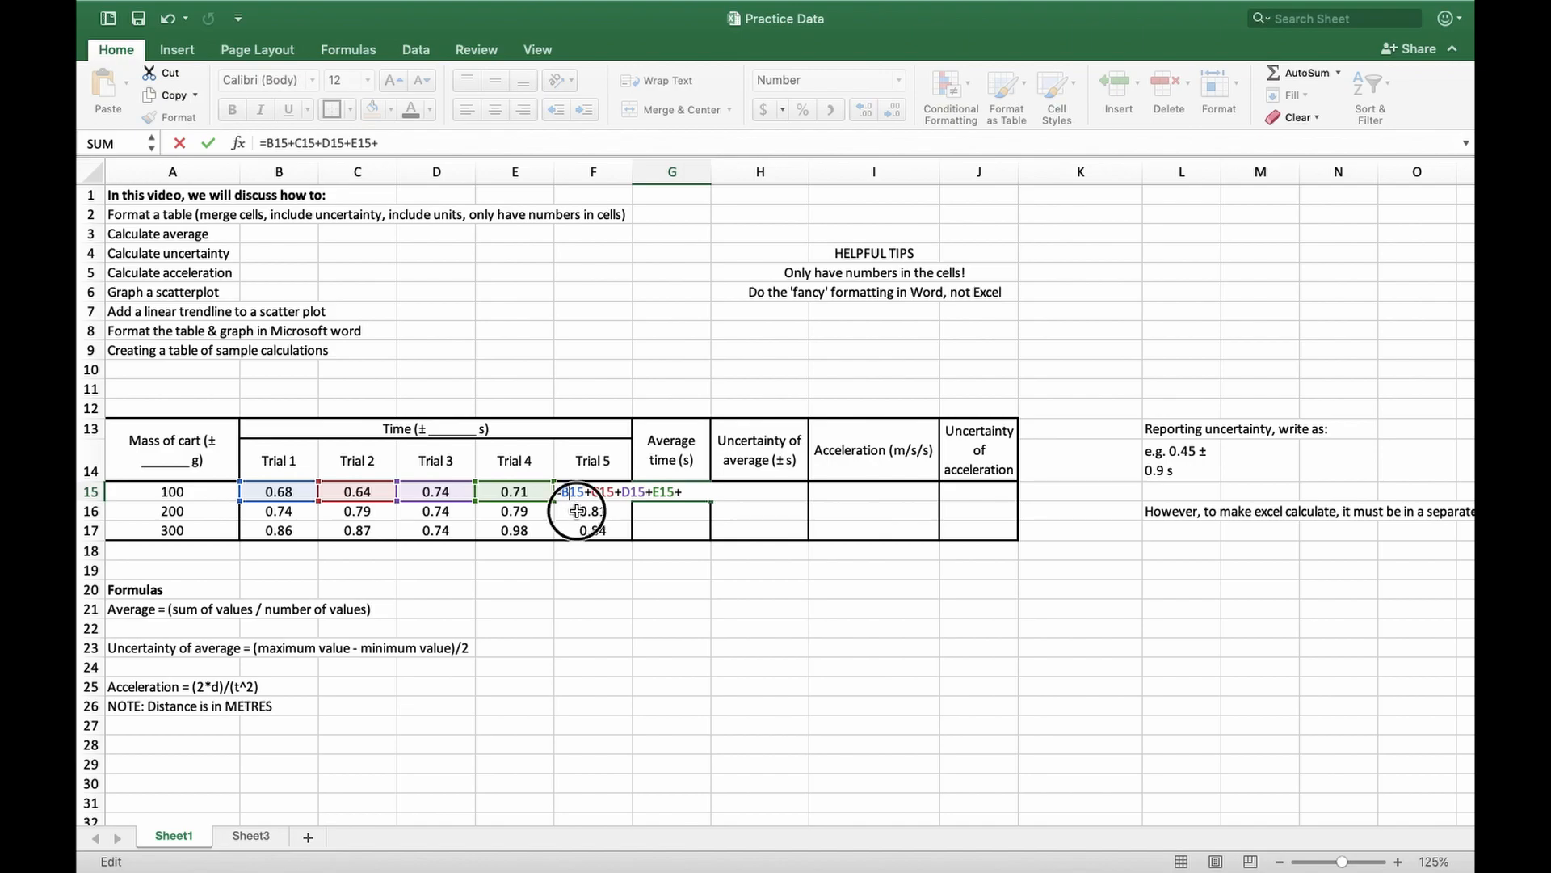
key(Return)
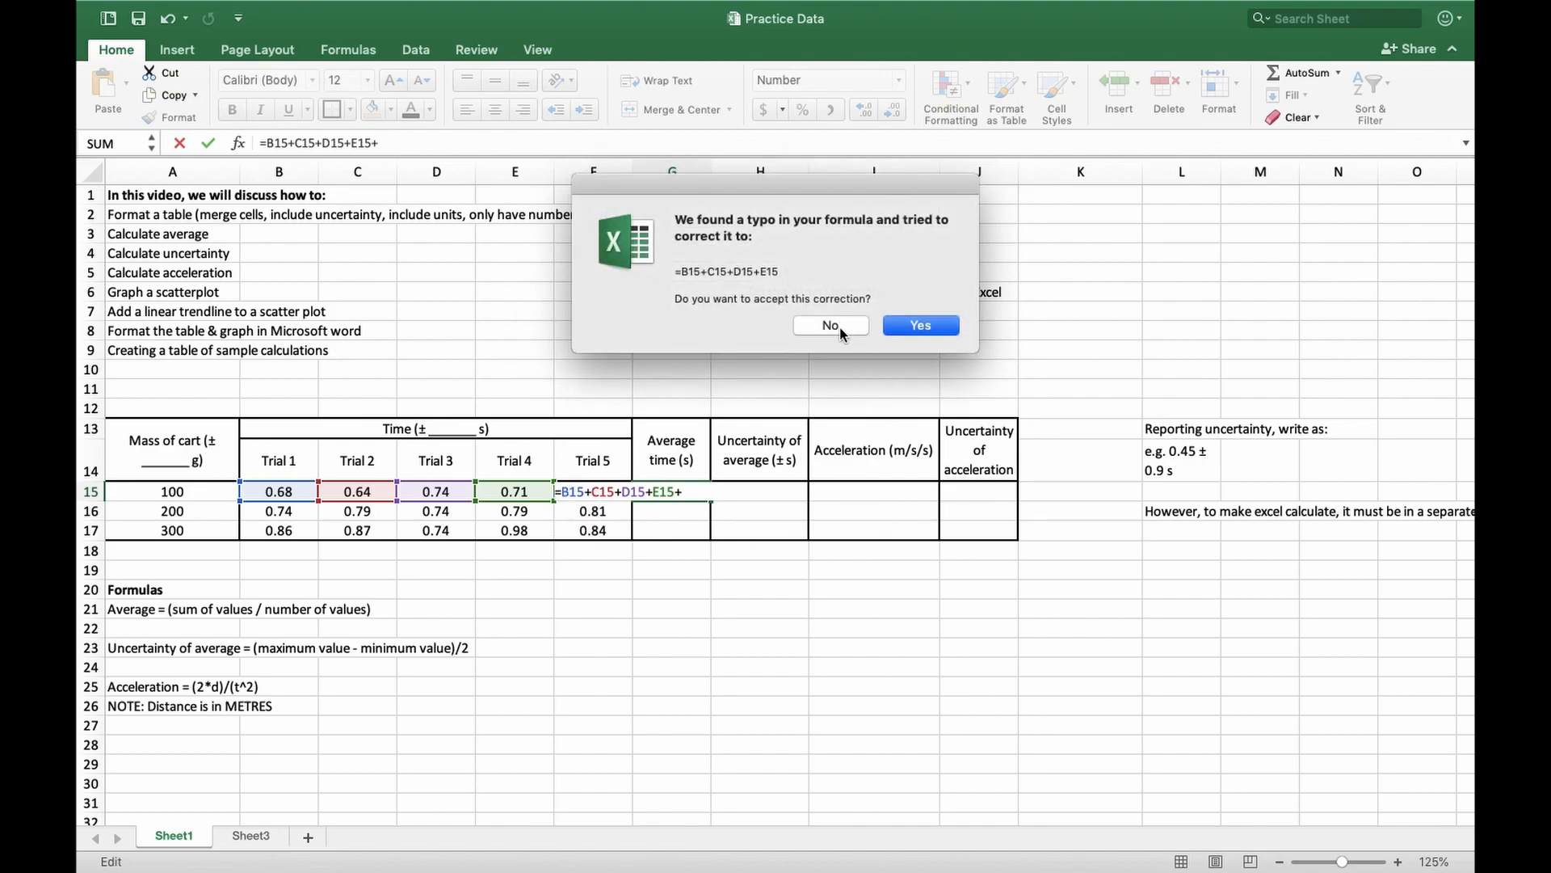
click(841, 325)
click(920, 358)
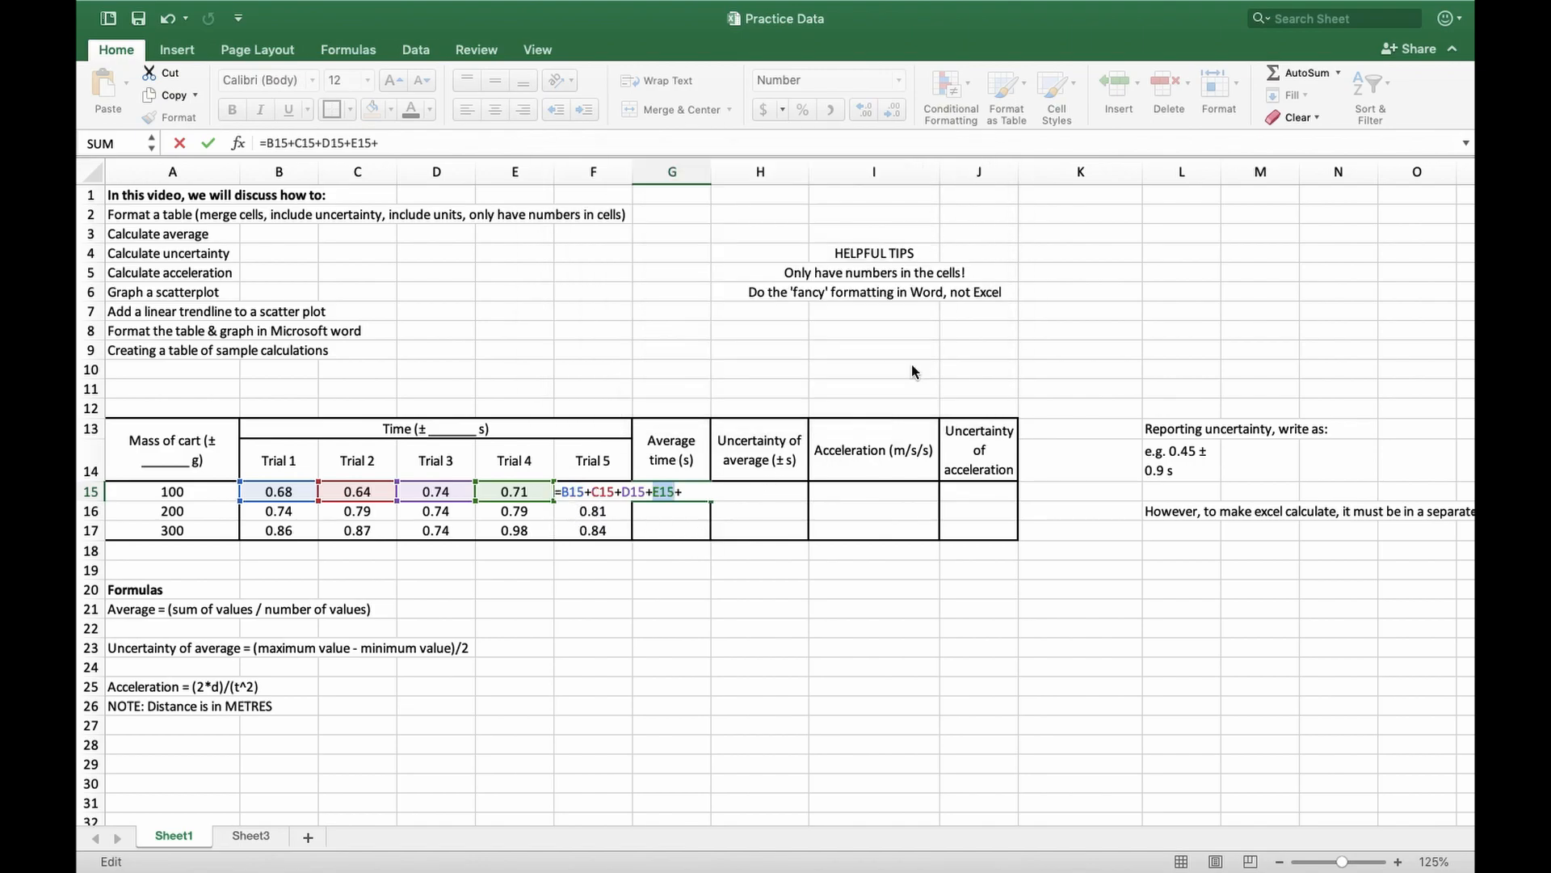
click(697, 534)
key(Escape)
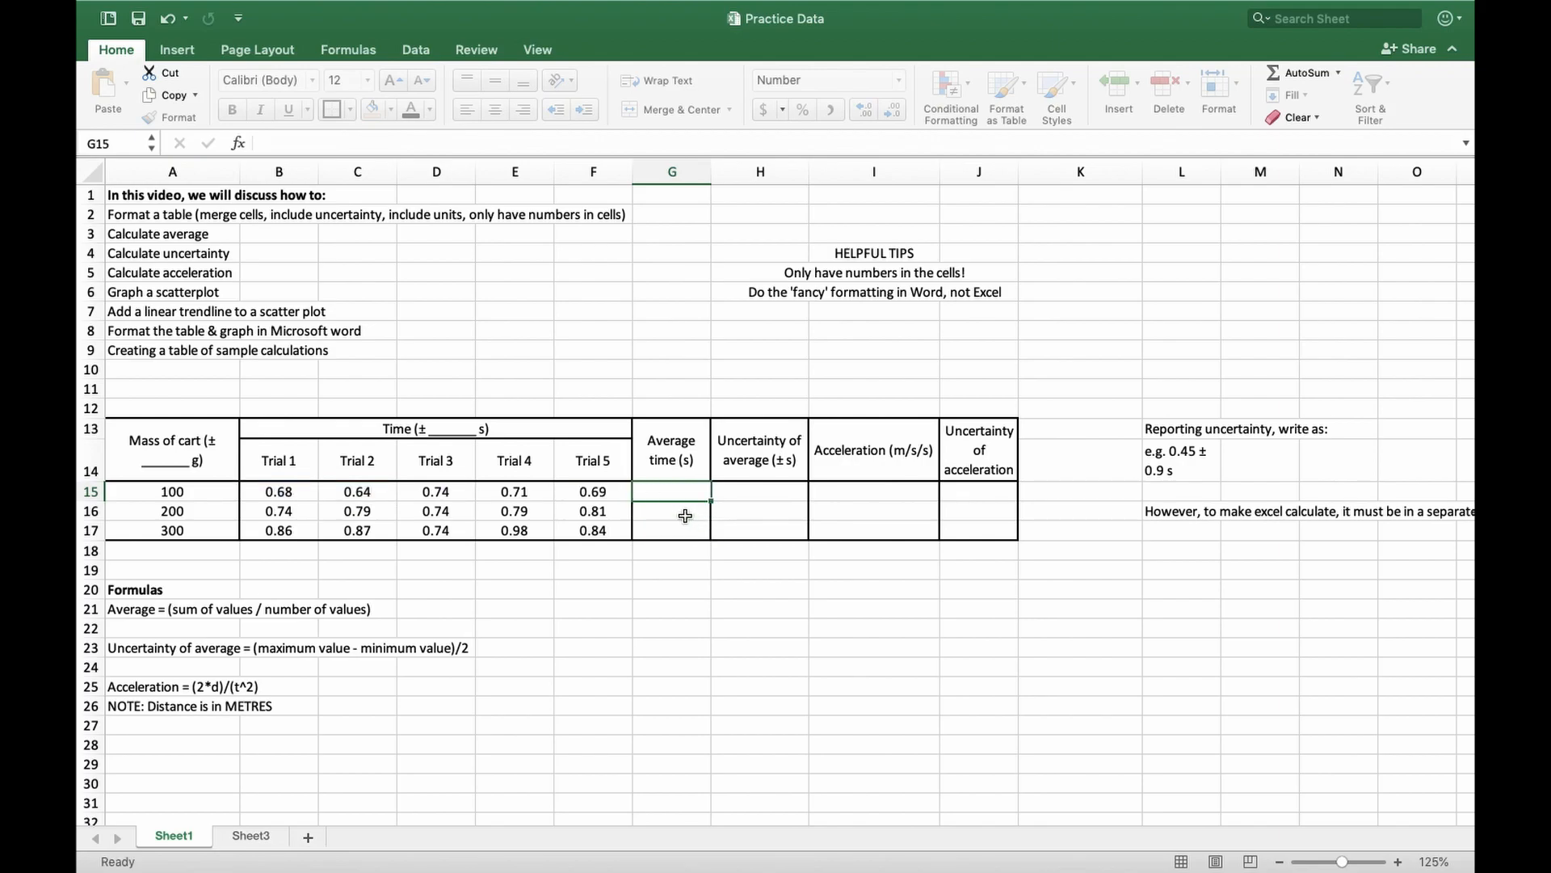
Start a formula in G15 that adds the five trial times for the 100 g cart: =F15+E15+D15+C15+B15
text(=)
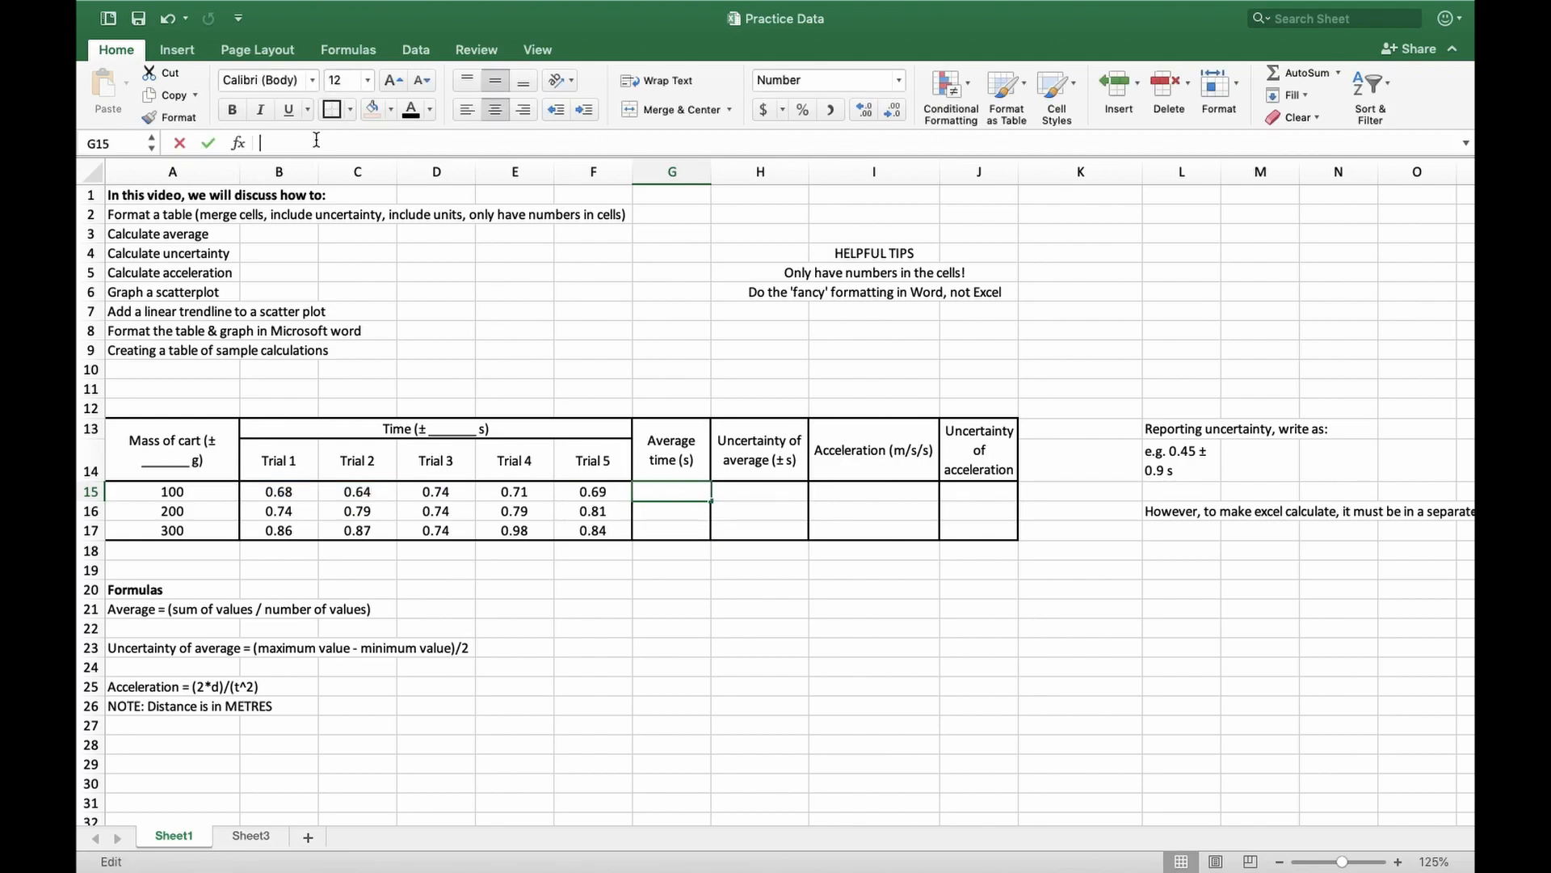
click(587, 492)
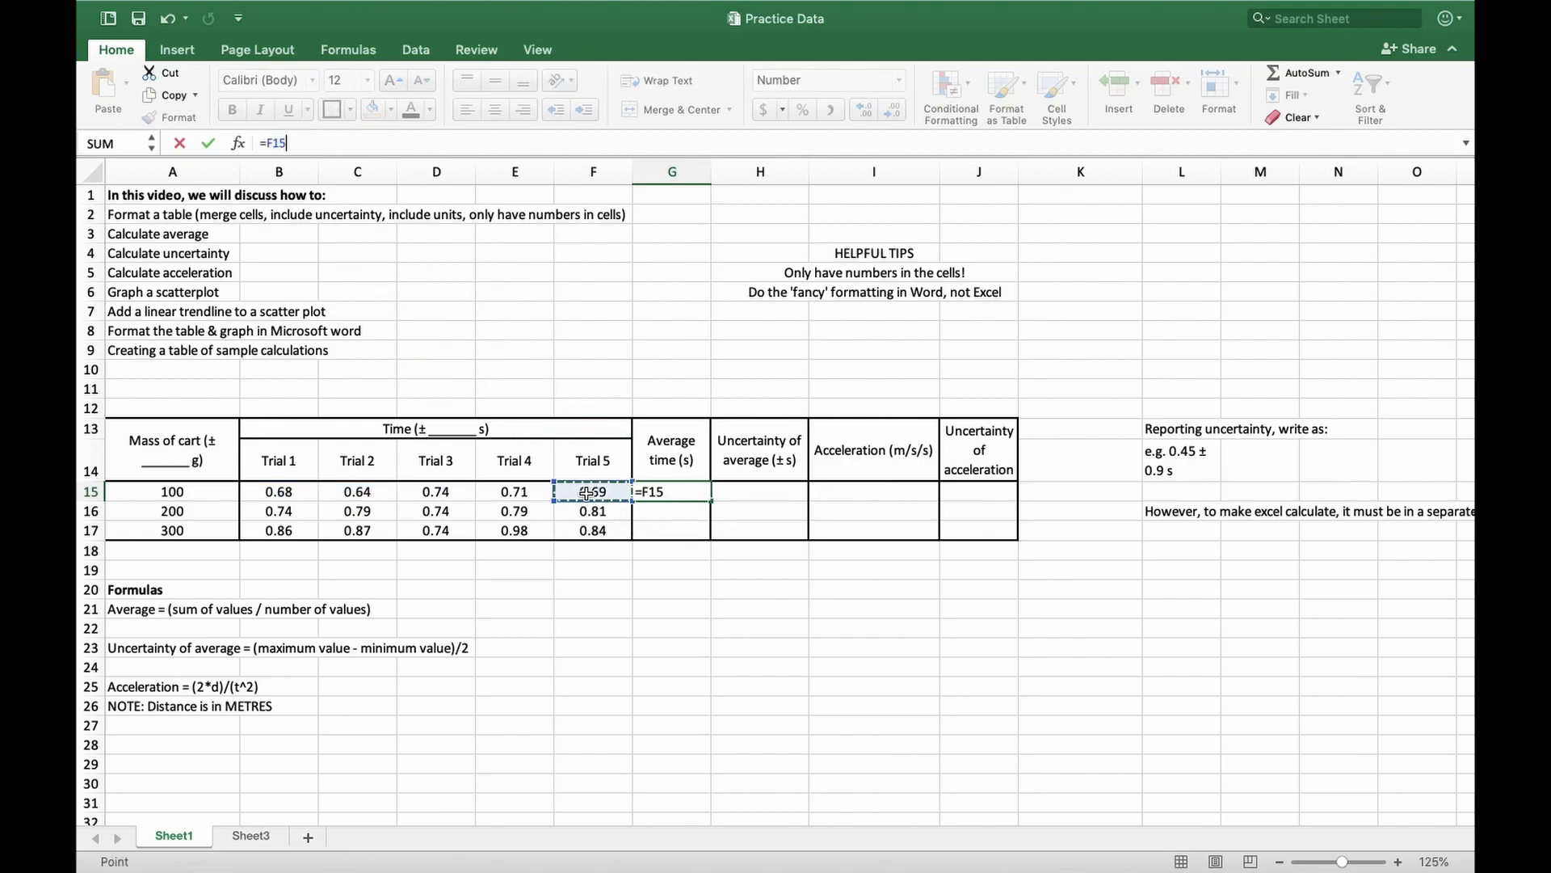
text(+)
click(478, 494)
text(+)
click(445, 491)
text(_)
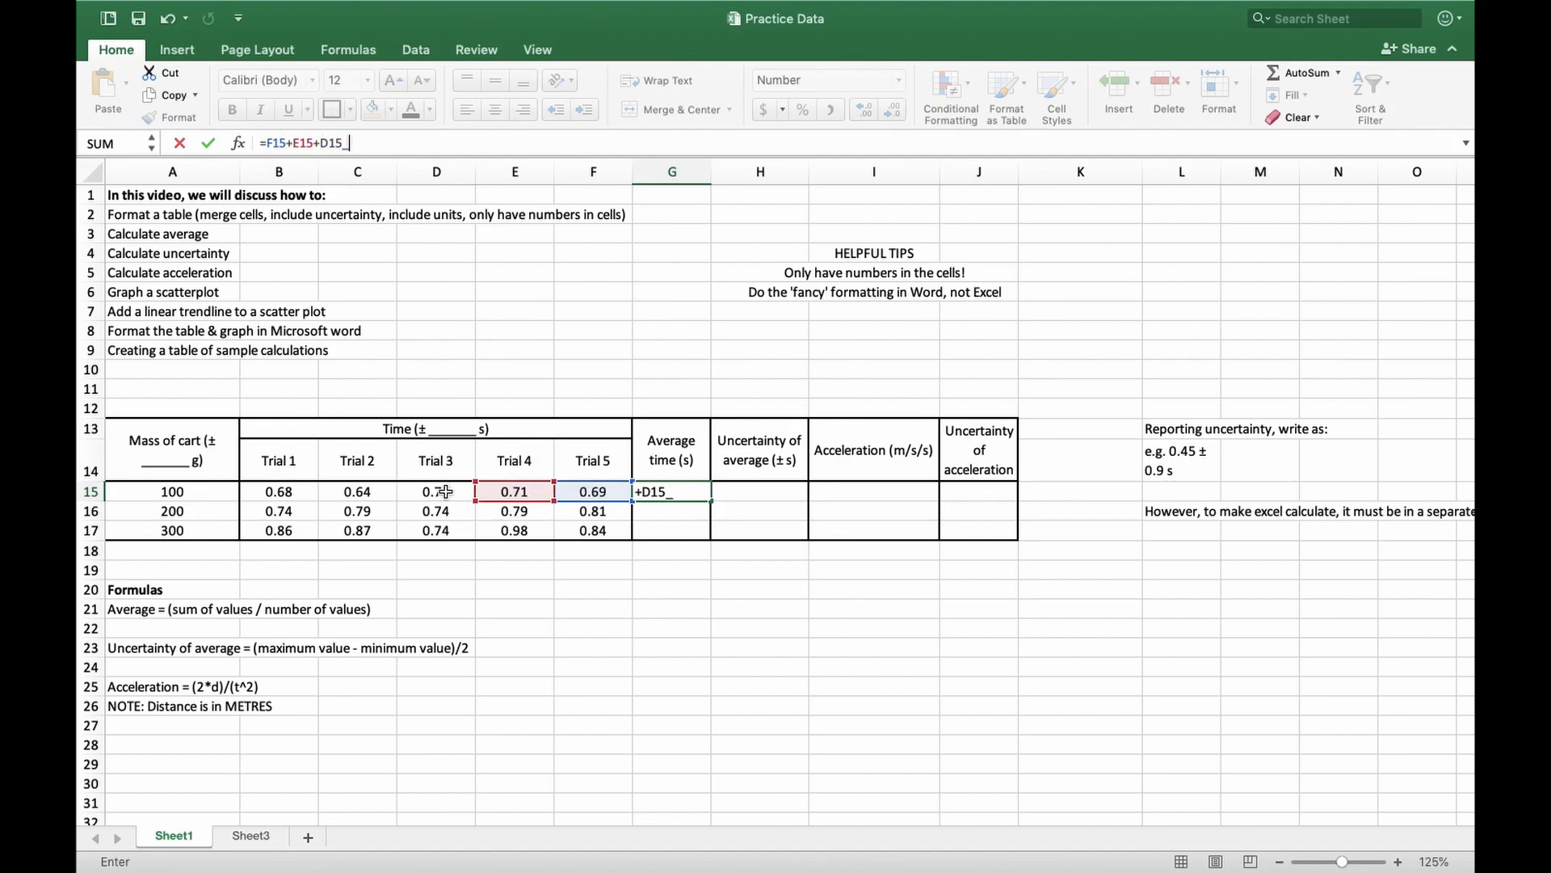
key(BackSpace)
text(+)
click(347, 489)
text(+)
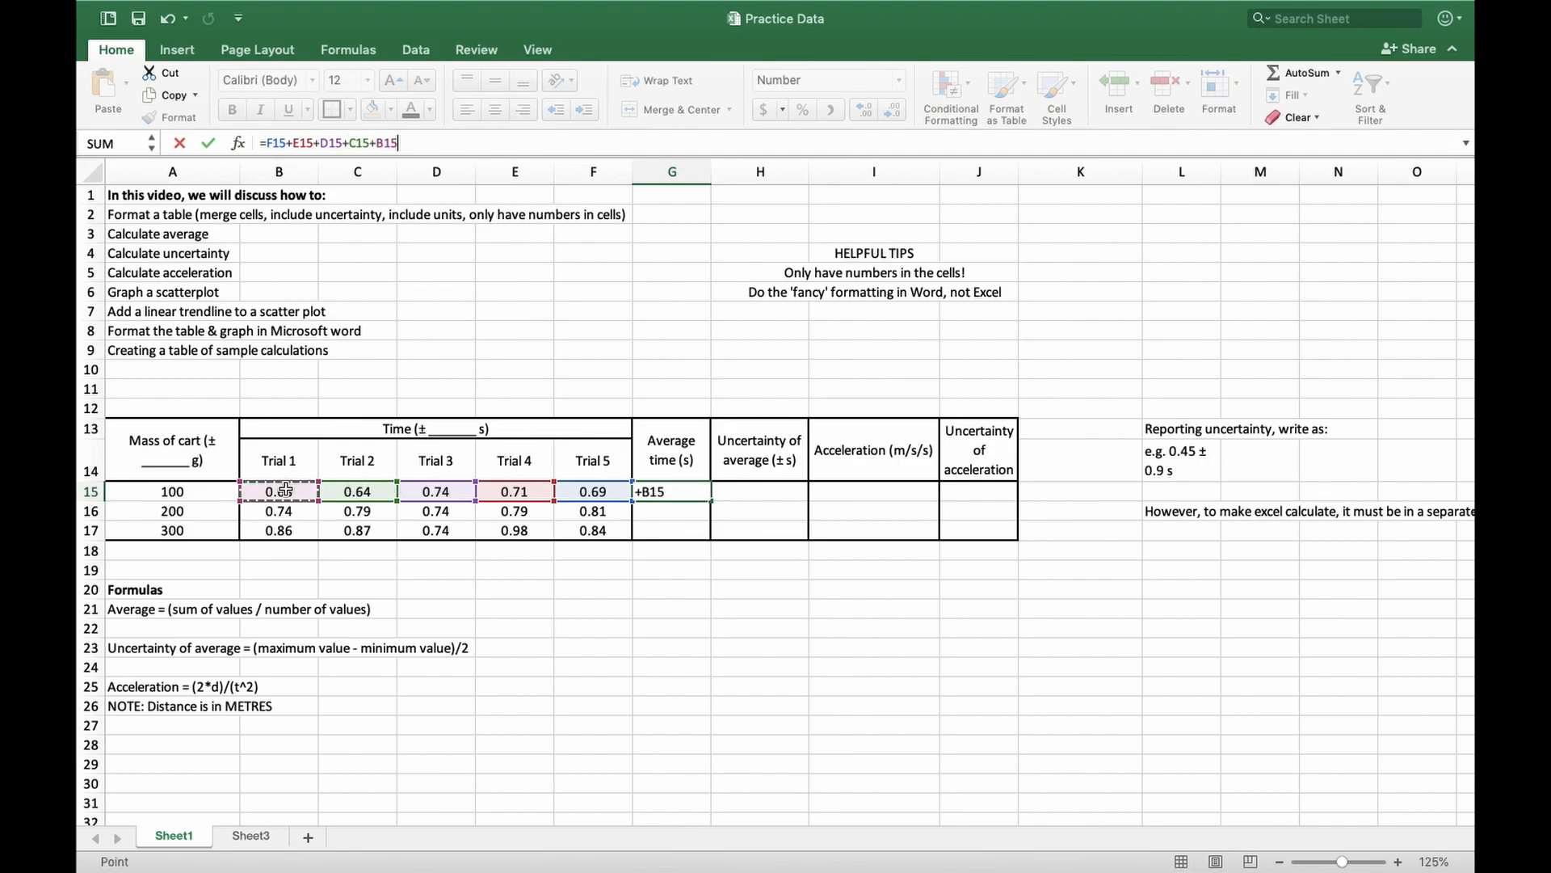
Enclose the sum in G15 in parentheses and divide it by 5, giving =(F15+E15+D15+C15+B15)/5
drag(266, 143, 469, 141)
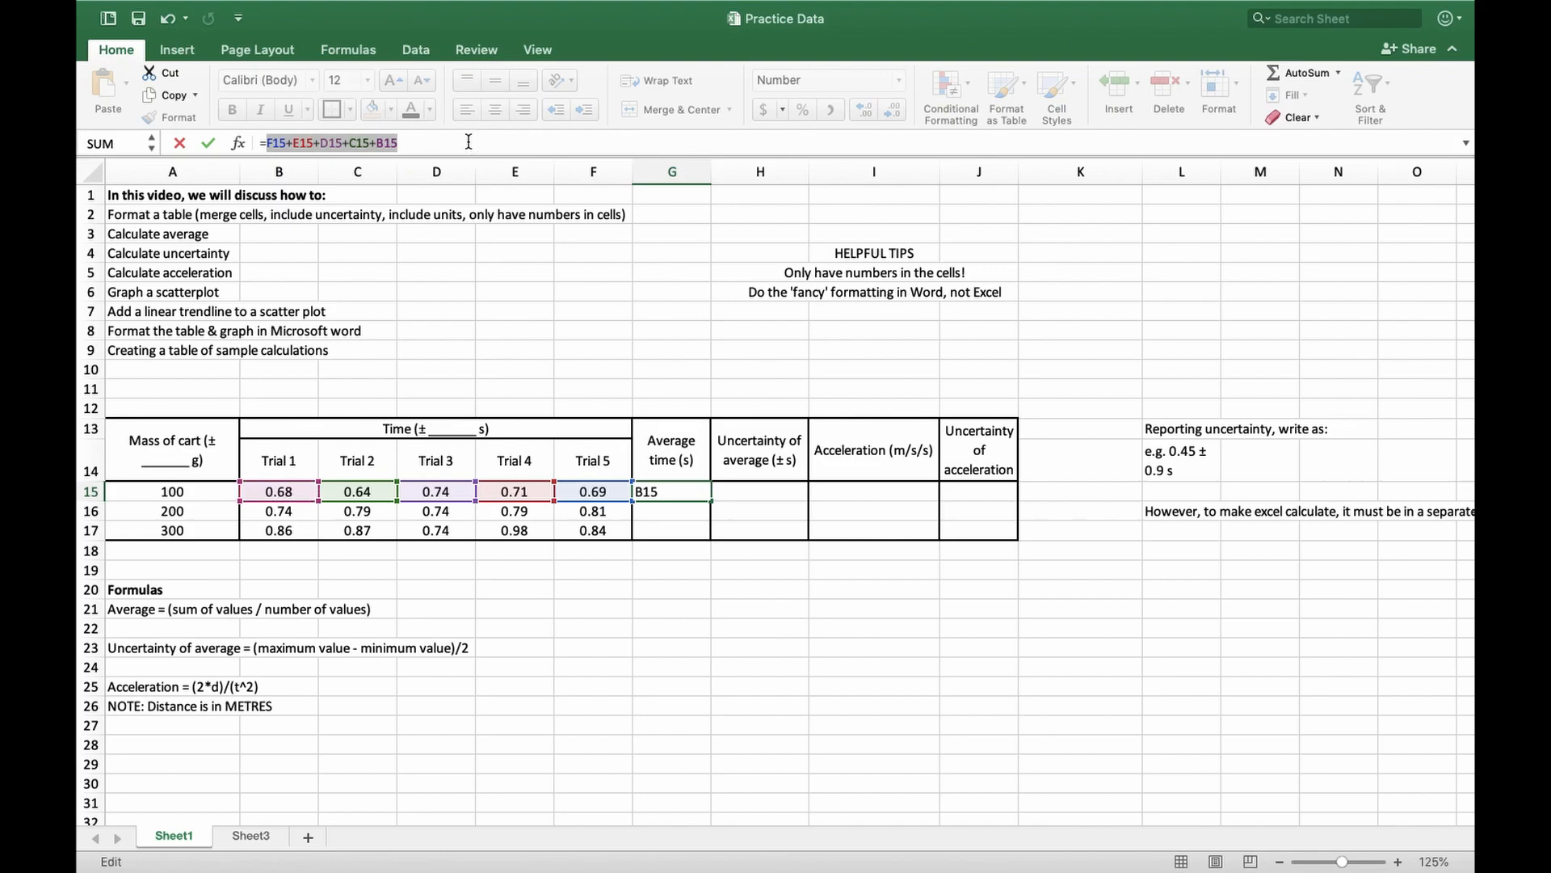
click(267, 143)
text(()
text()/5)
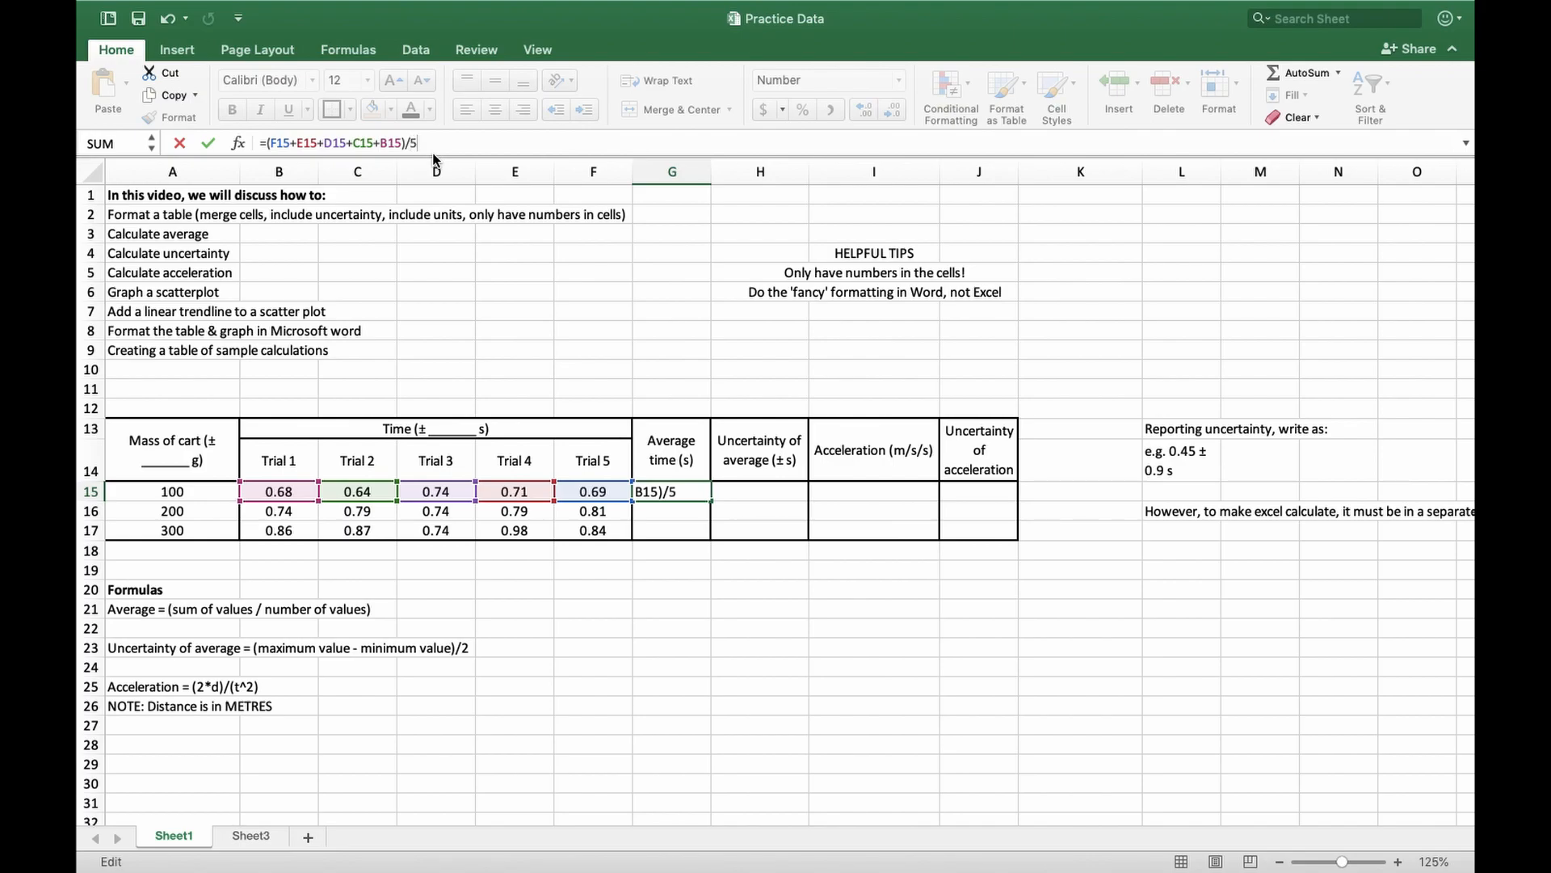
key(Return)
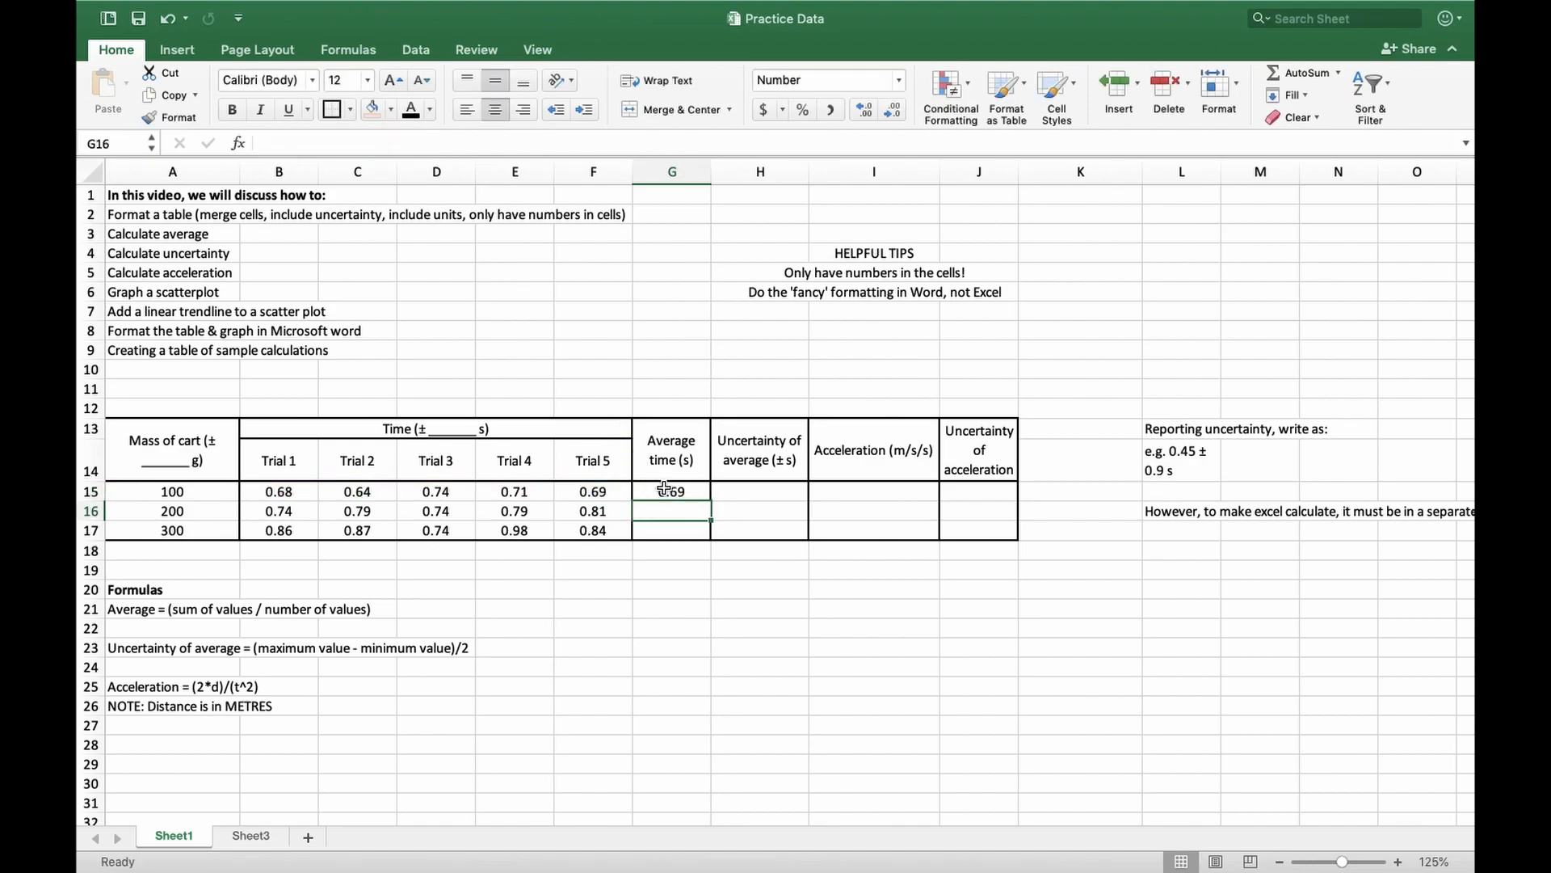
Increase the decimal places of the average in G15 and reduce them back to two
click(663, 489)
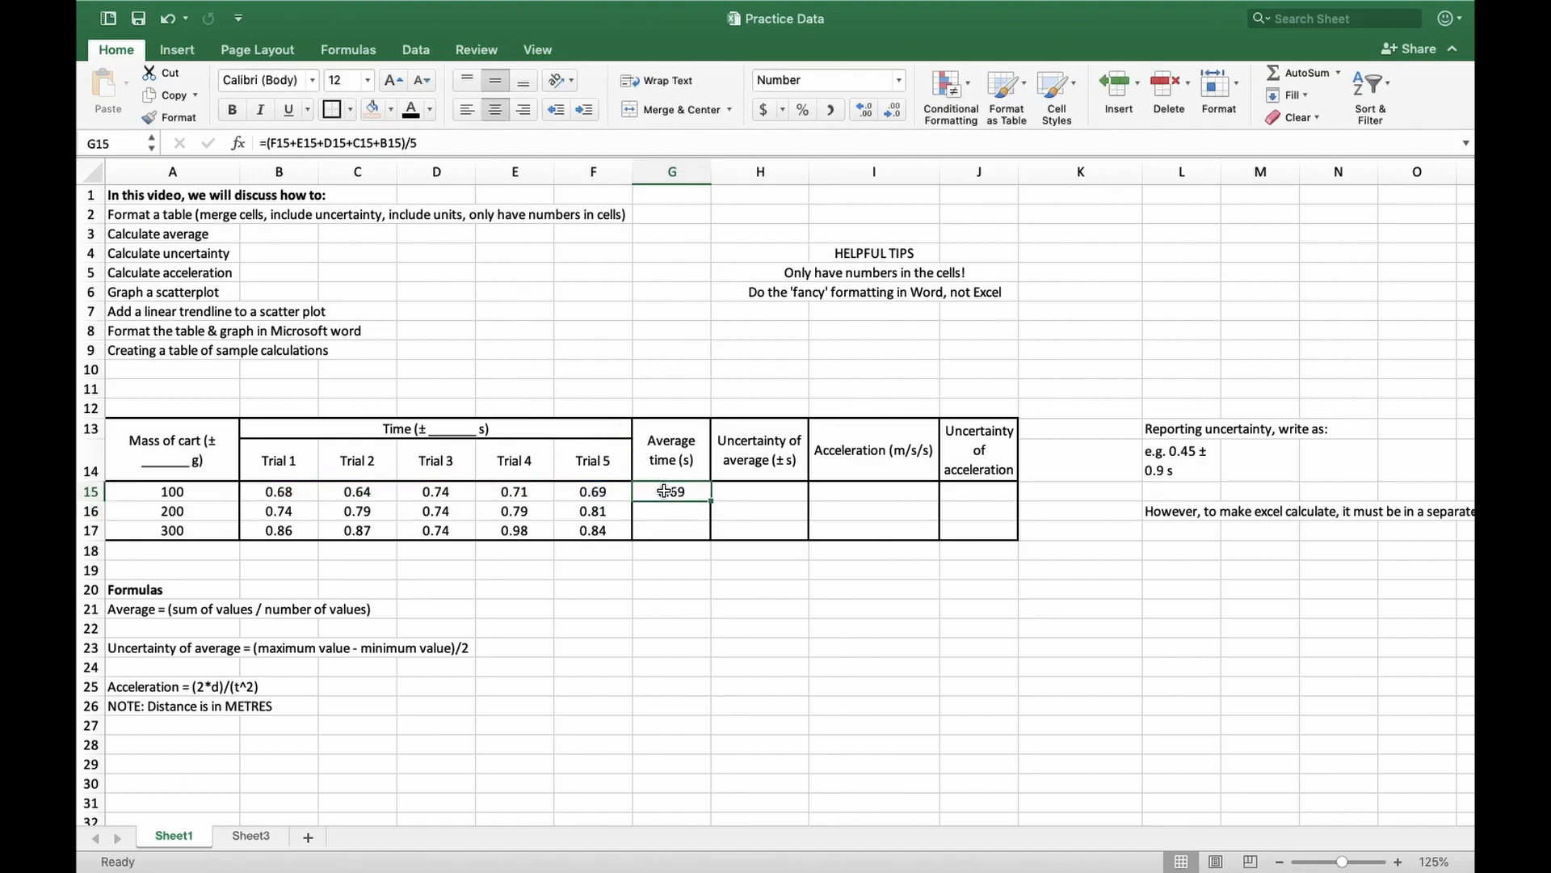
click(864, 115)
click(864, 116)
click(865, 115)
click(862, 114)
click(862, 114)
click(894, 114)
click(894, 114)
click(894, 114)
click(894, 114)
click(894, 114)
click(894, 114)
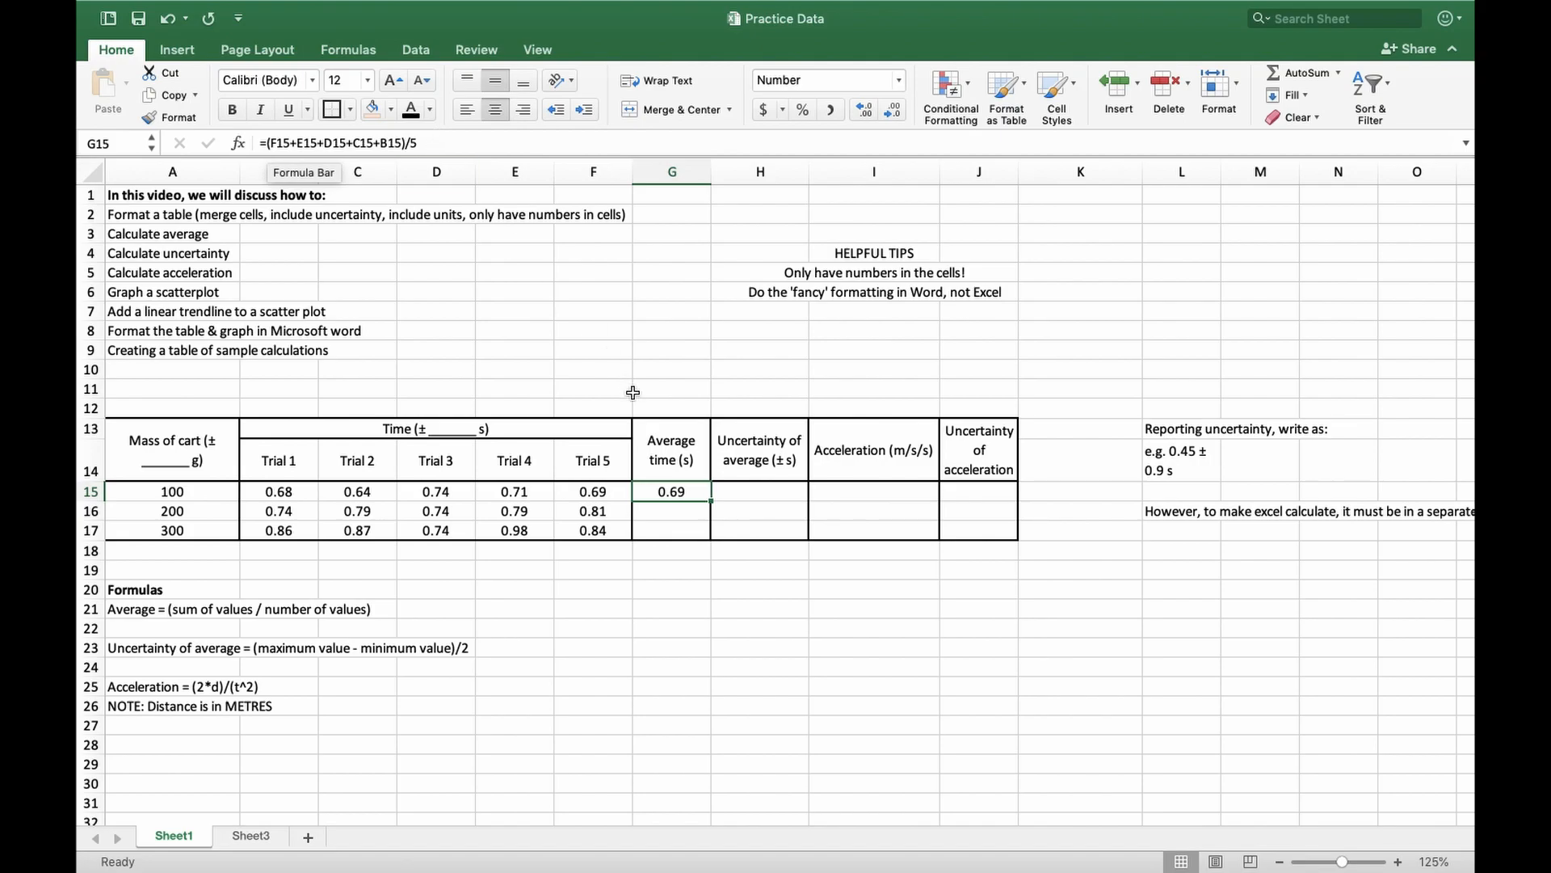
Fill the average formula from G15 down through G17 for the 200 g and 300 g carts
click(691, 515)
click(681, 536)
click(687, 494)
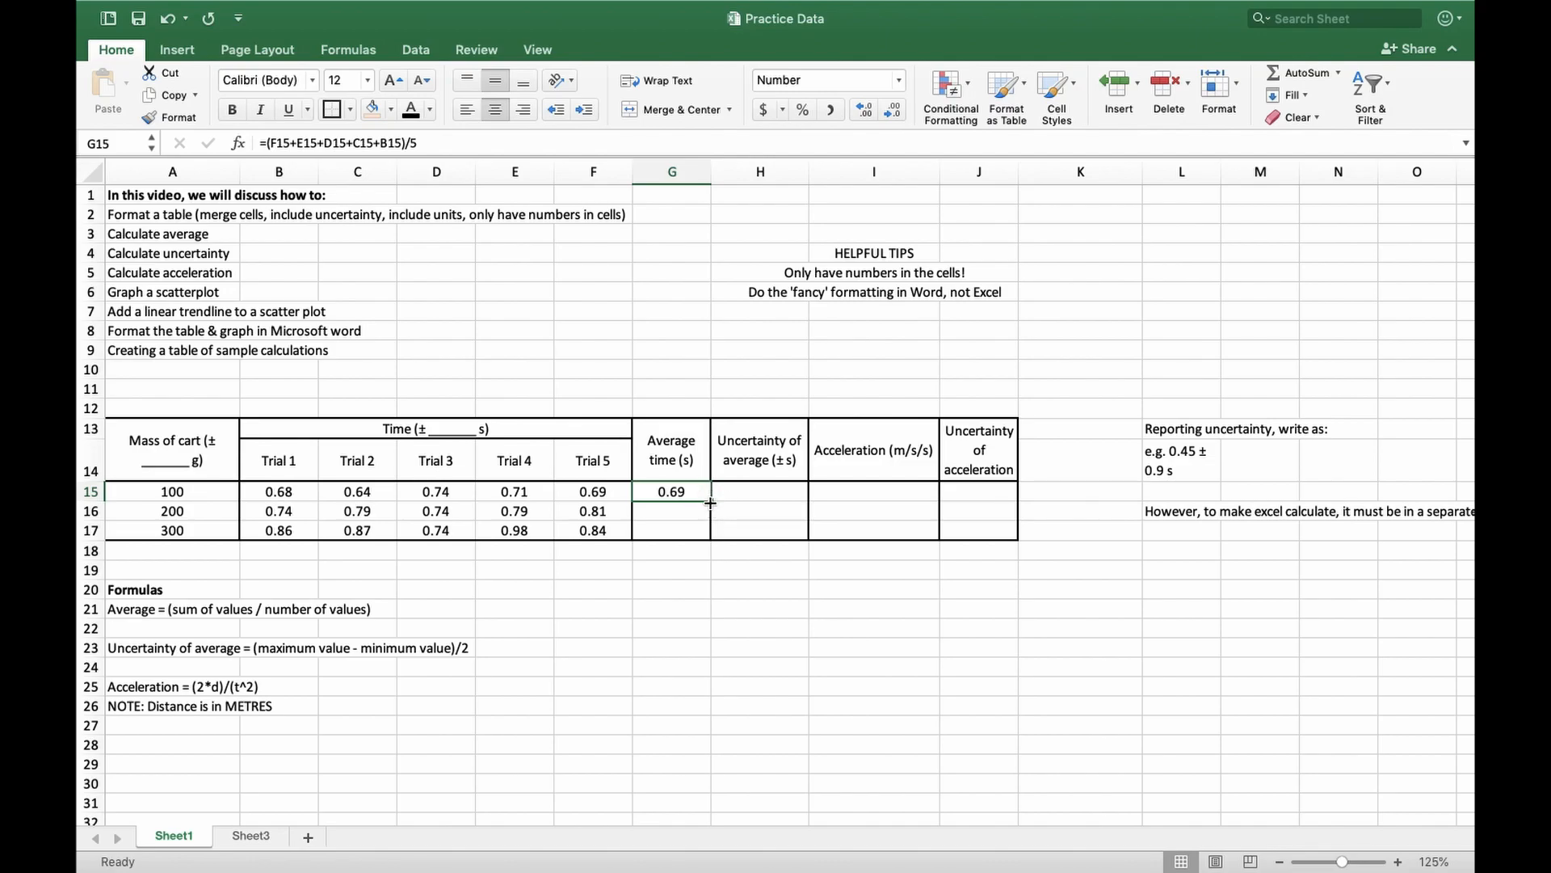
drag(710, 496, 711, 541)
key(super+z)
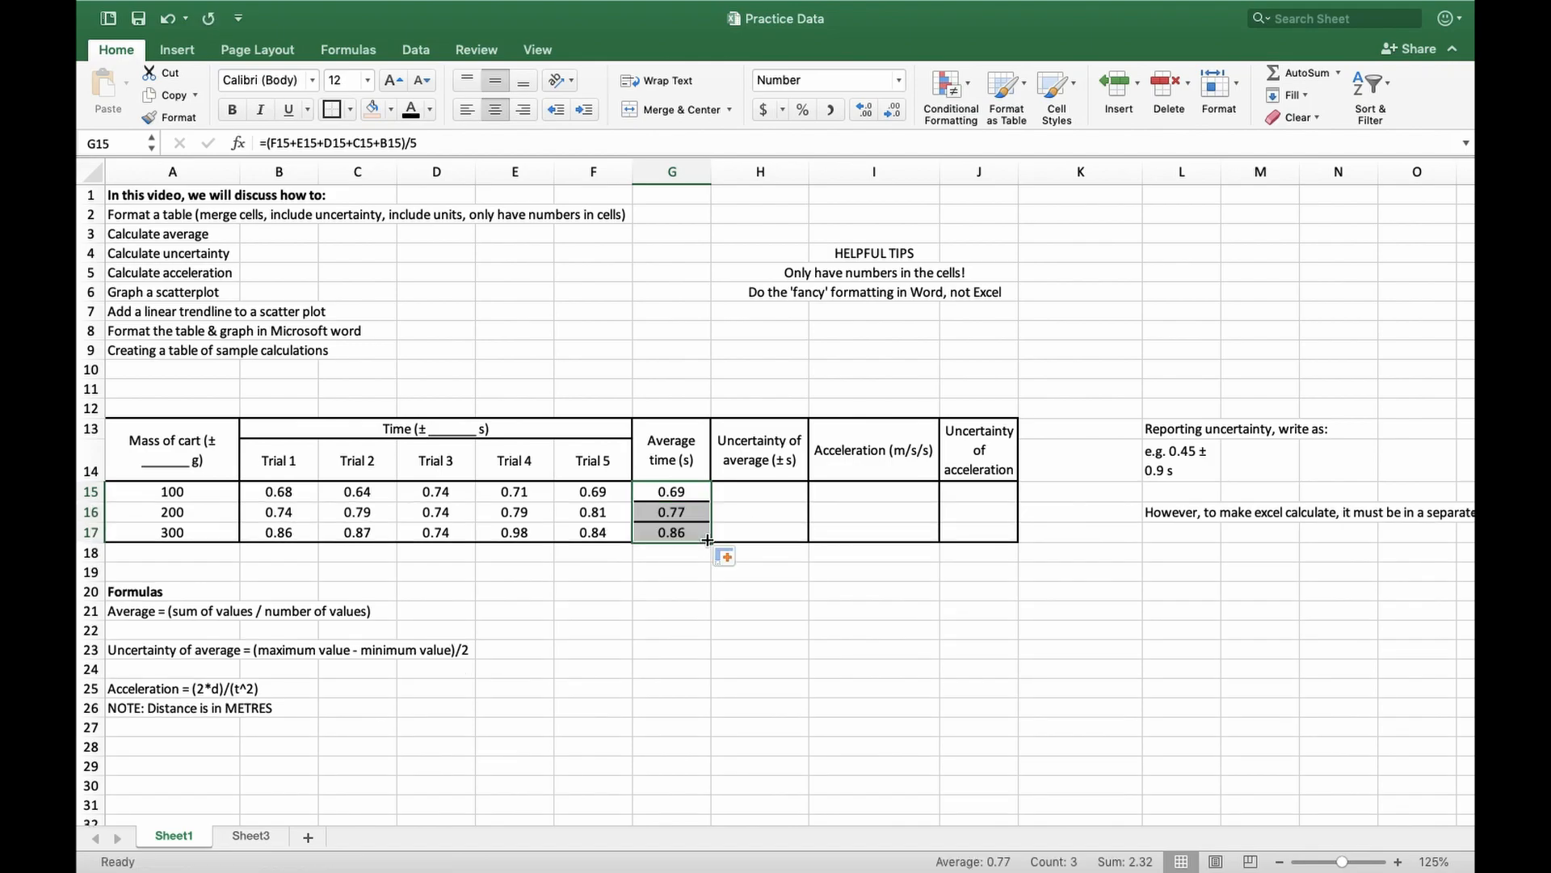
Check the row references in the average formulas of G15:G17
click(695, 577)
click(687, 514)
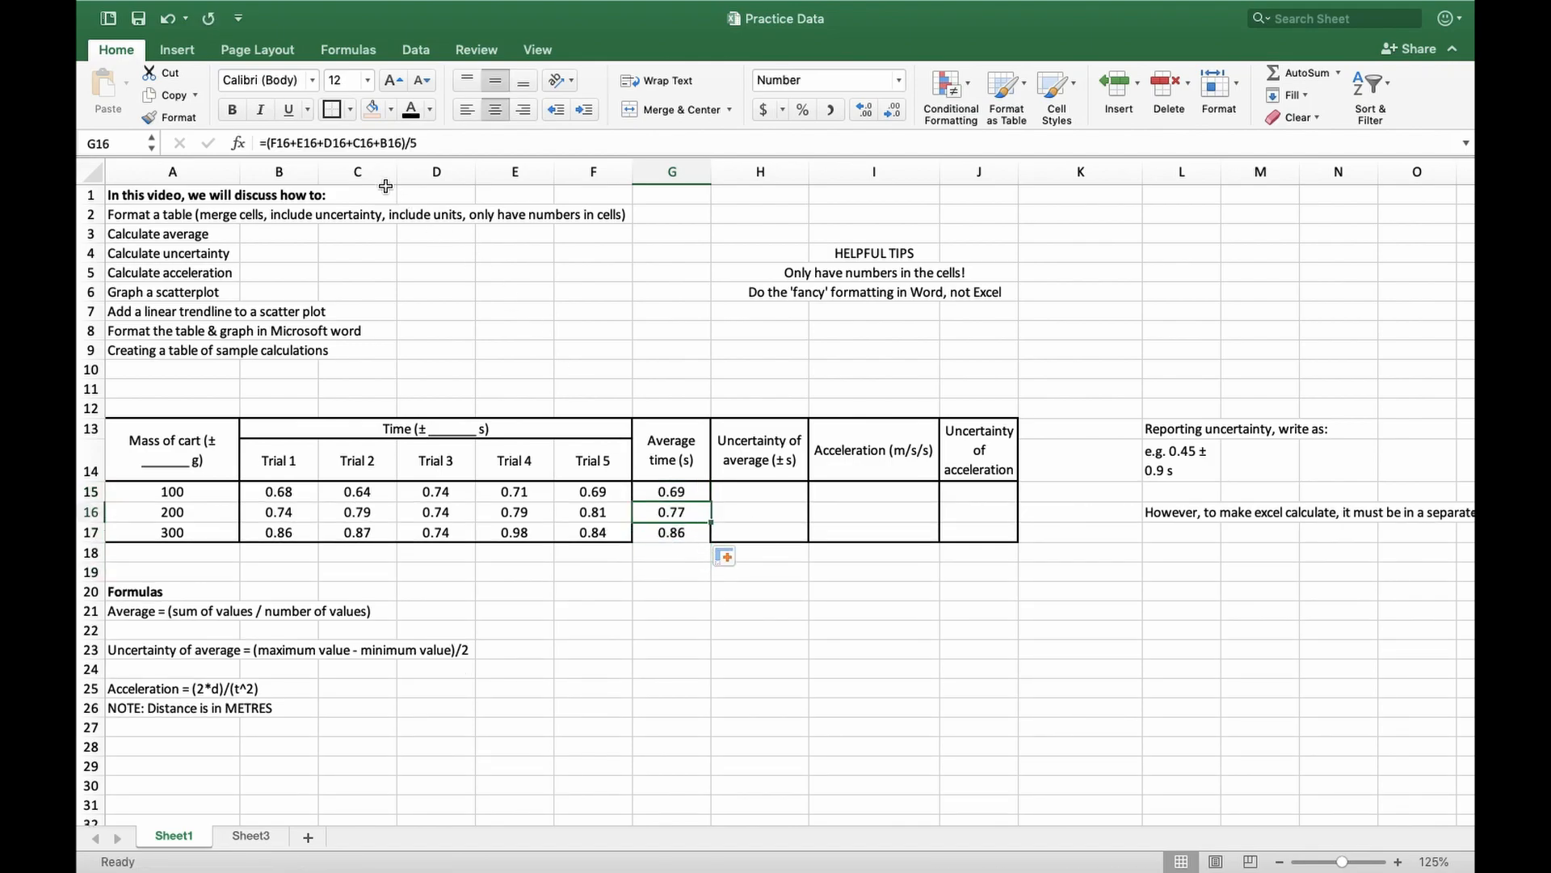
key(Down)
key(Up)
key(Up)
key(Down)
key(Down)
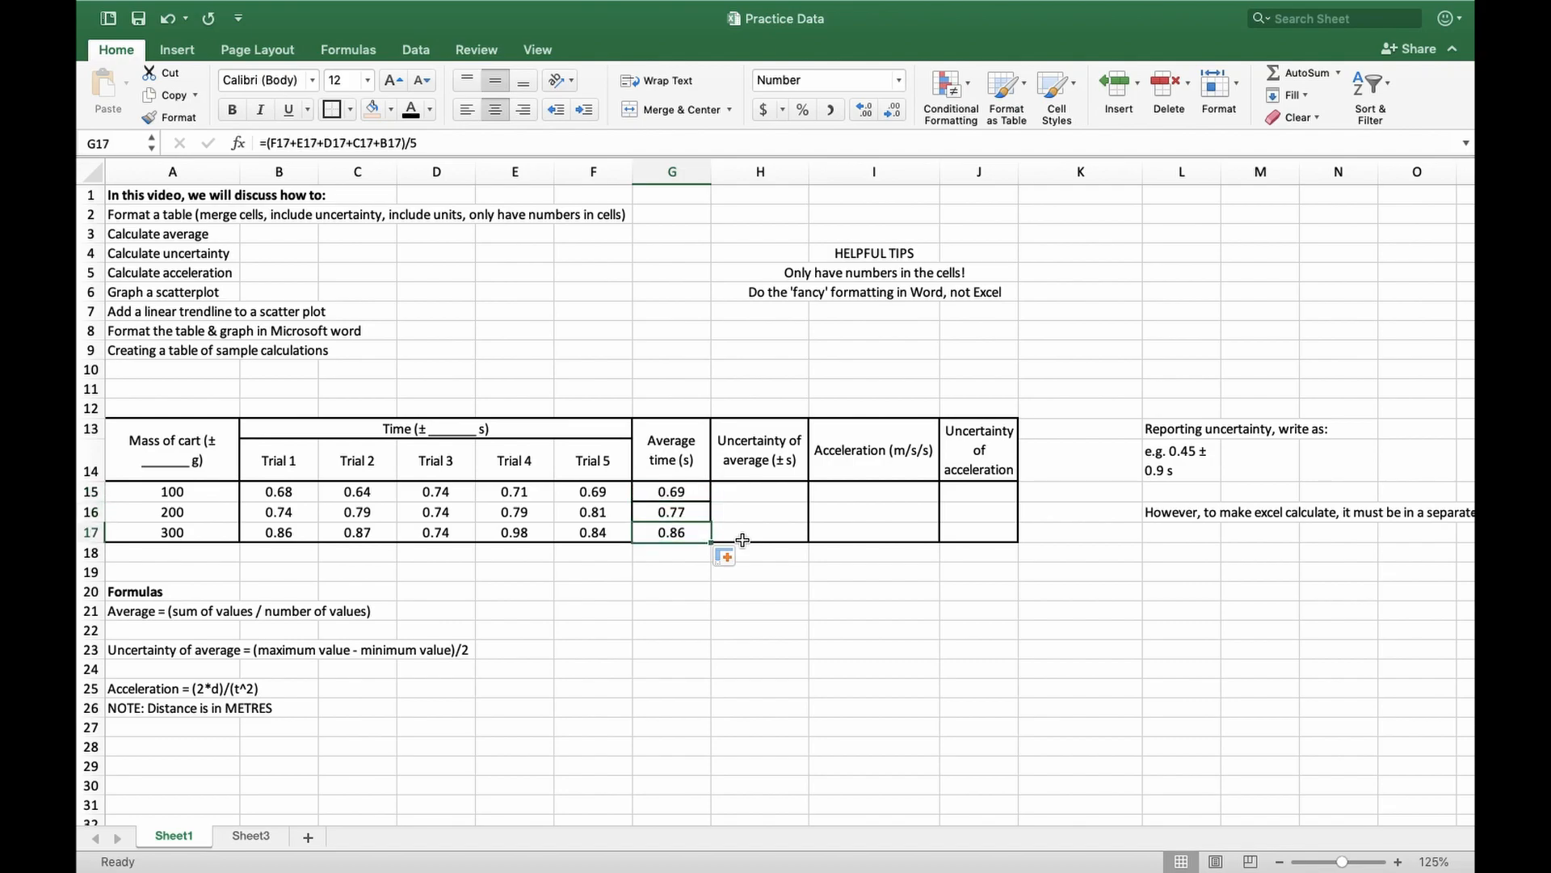
click(665, 568)
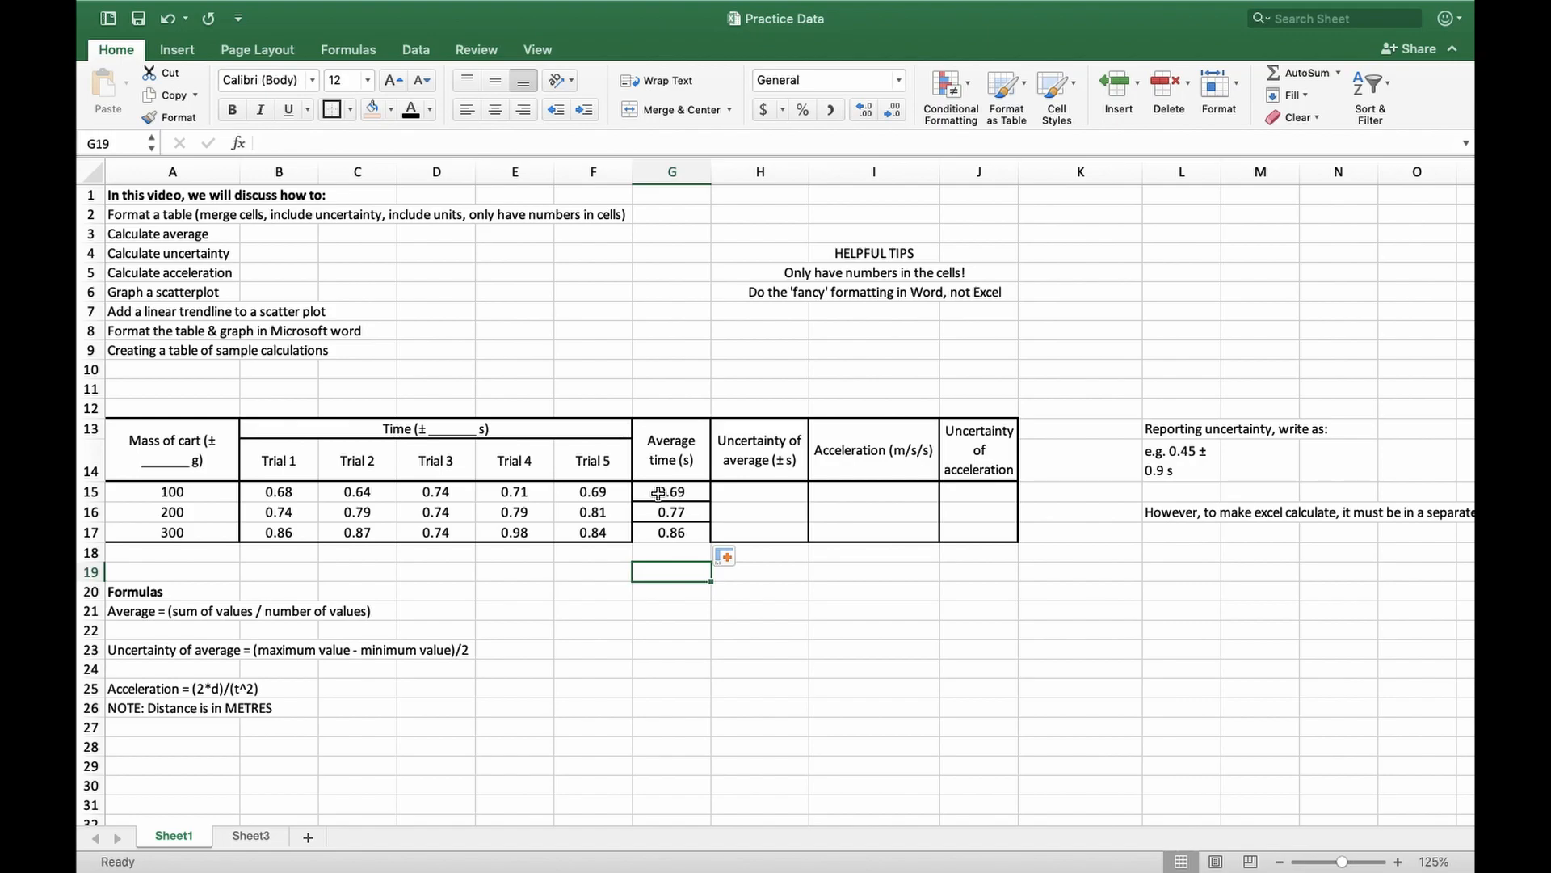
Review the uncertainty formula in A23 and start a formula in H15 subtracting the smallest trial time from the largest: =D15-C15
click(162, 256)
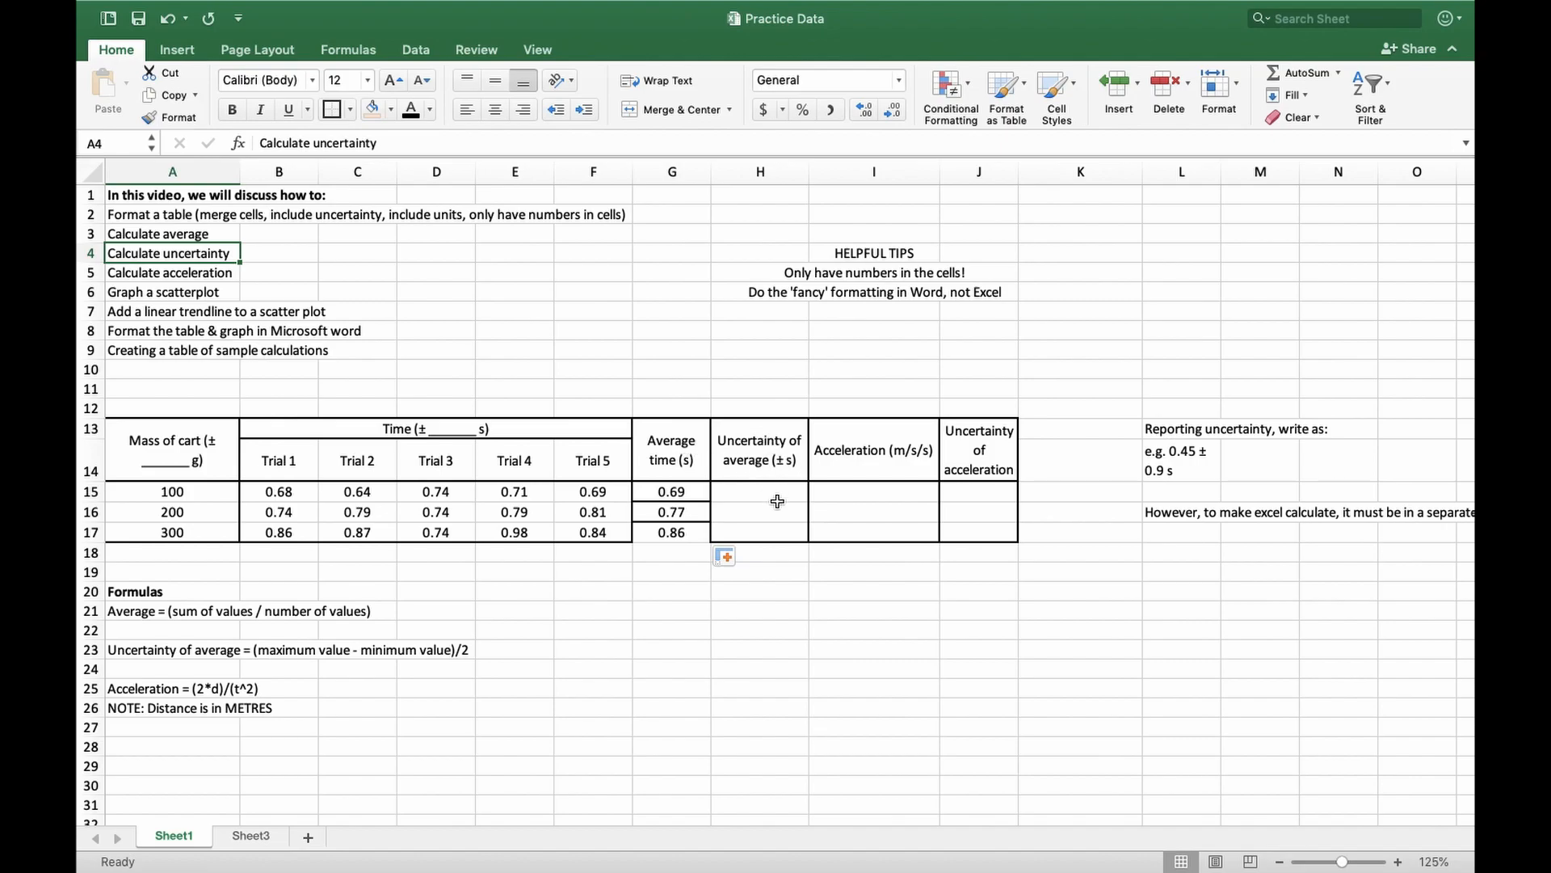
drag(152, 656, 464, 651)
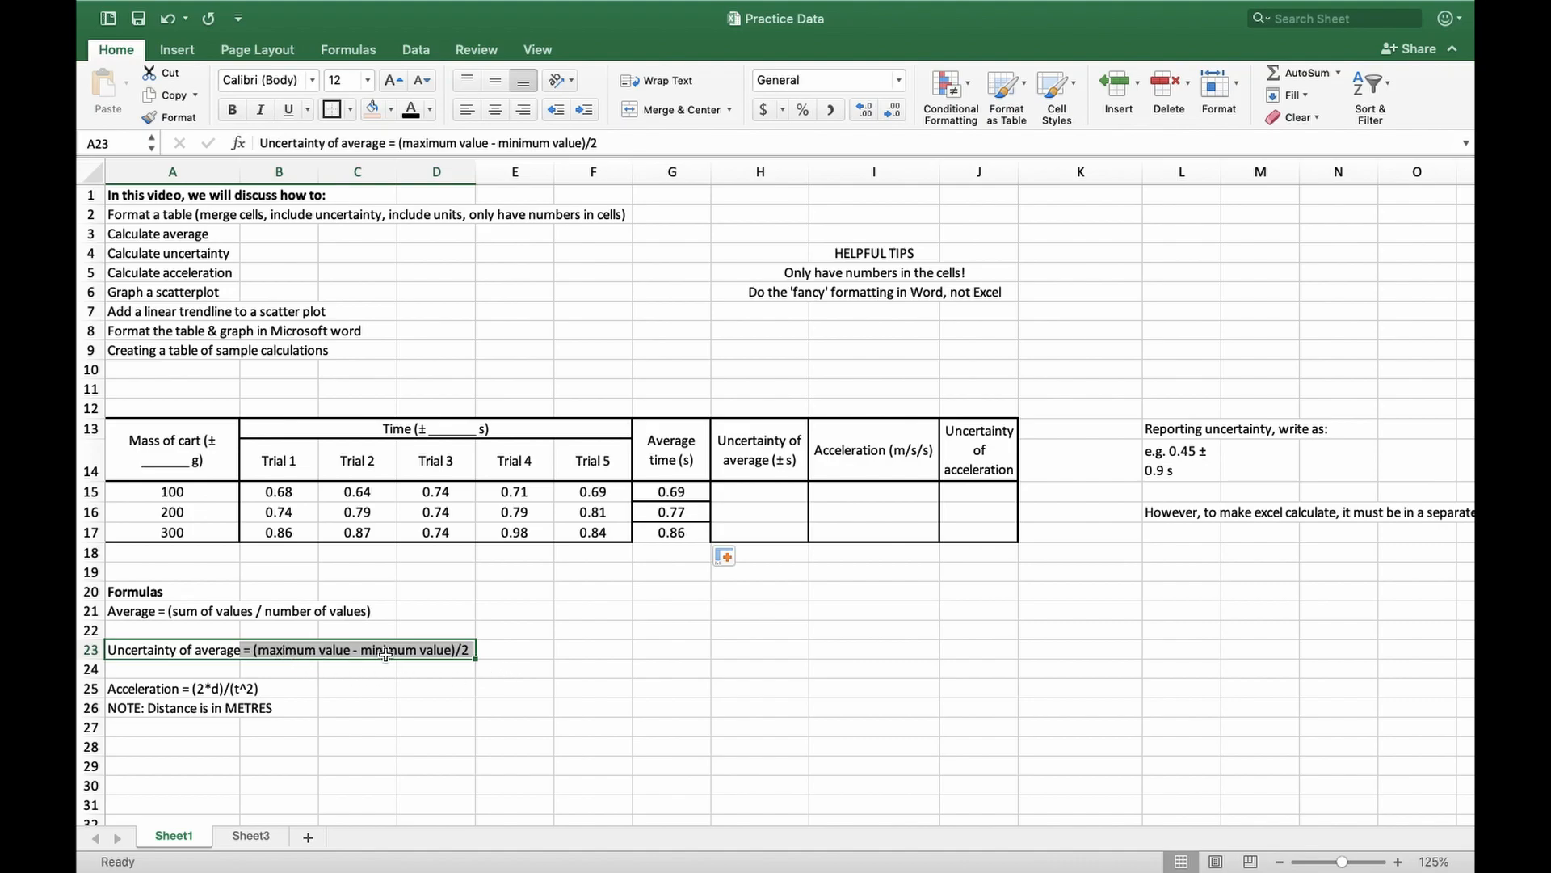
click(755, 490)
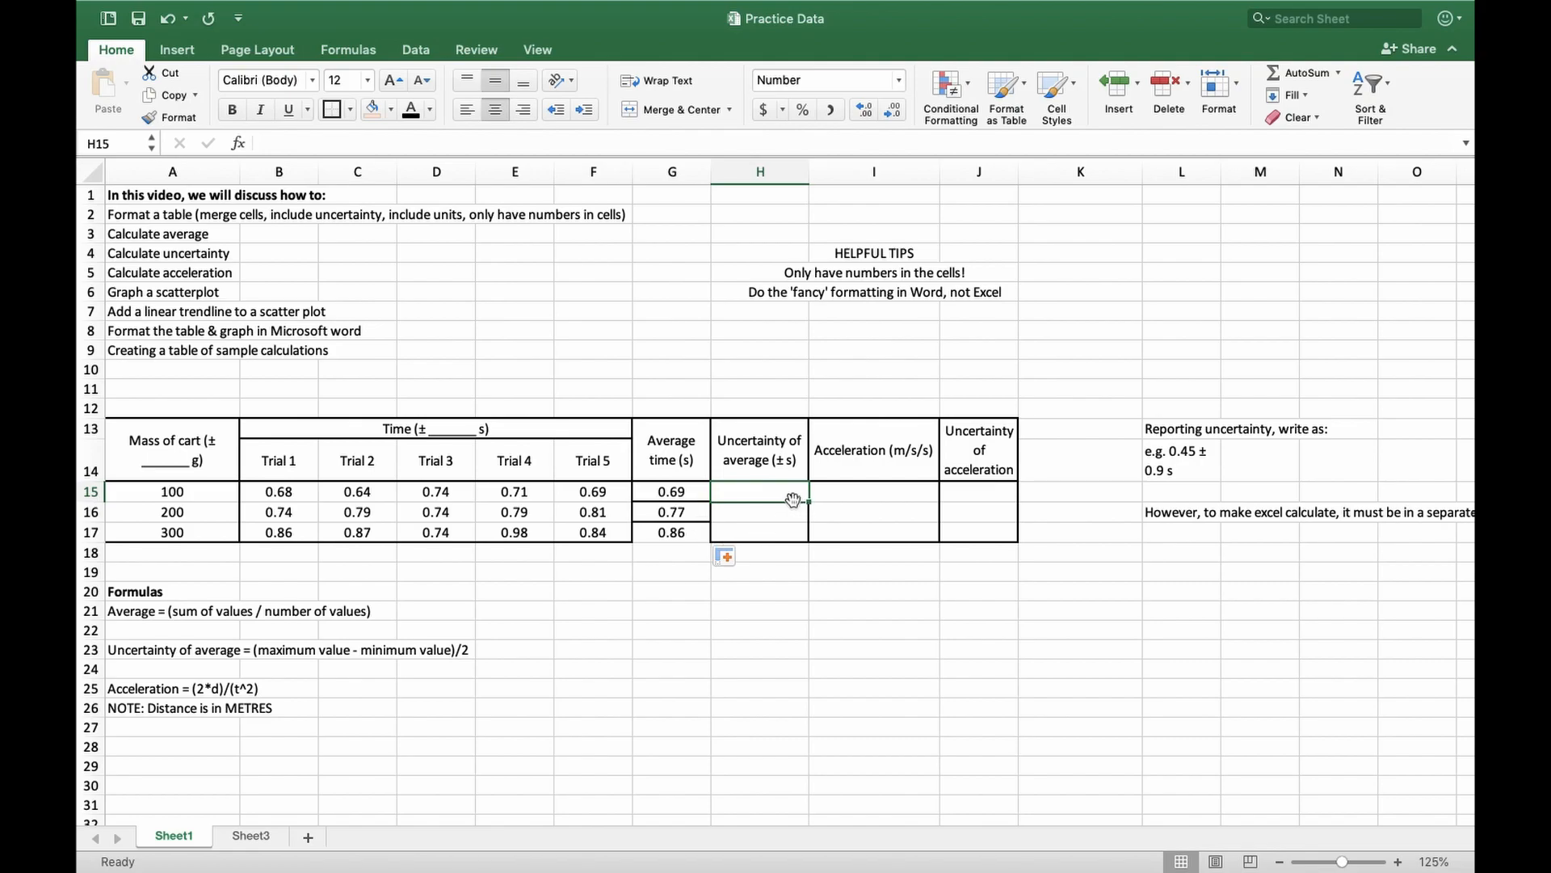
text(=)
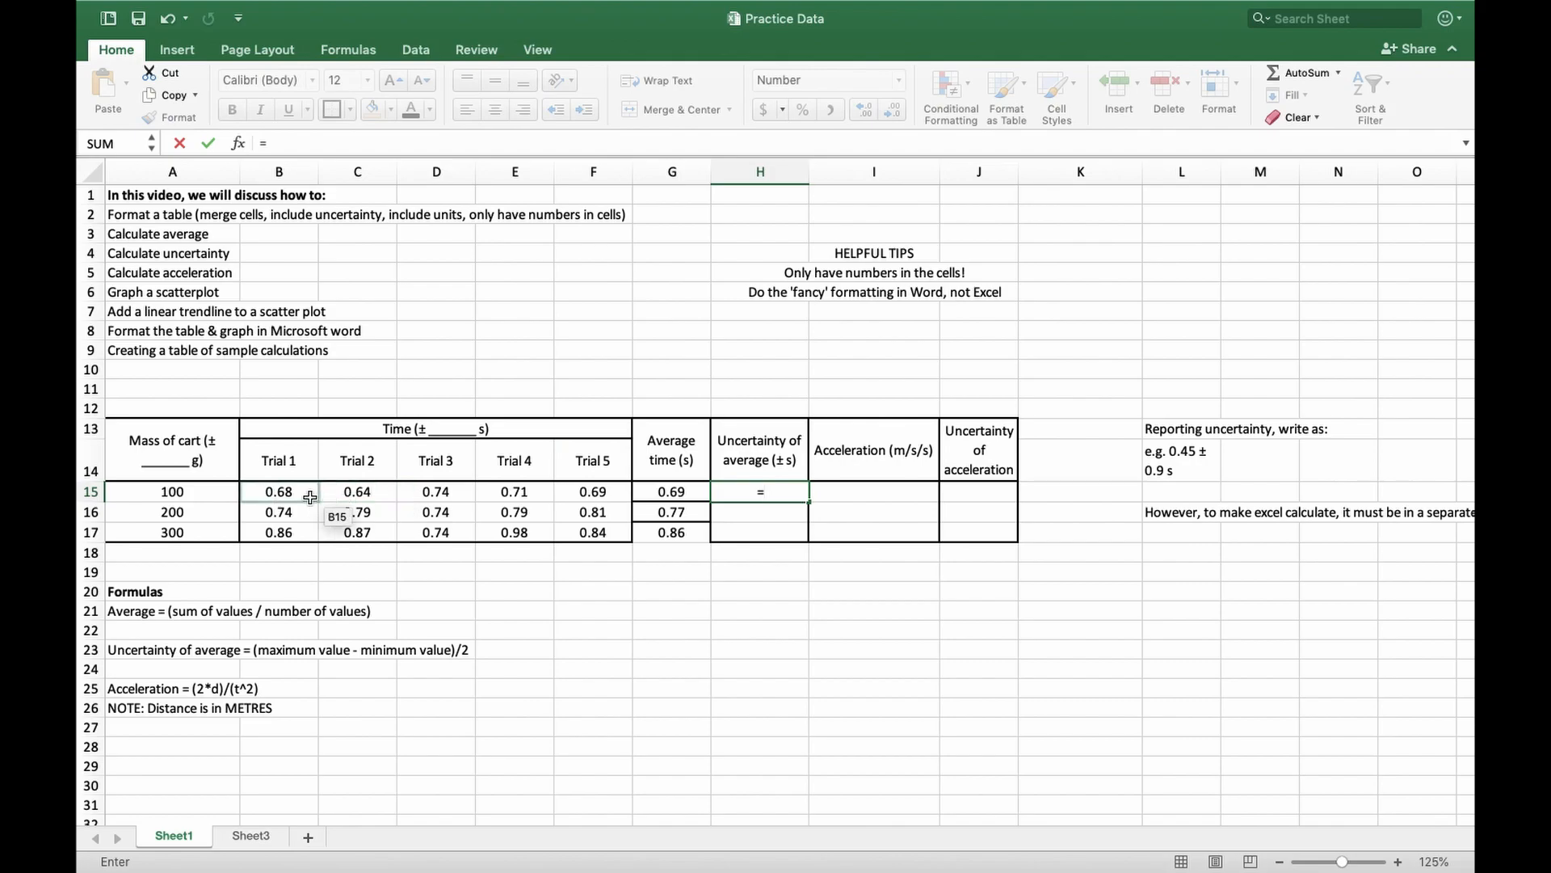
click(458, 491)
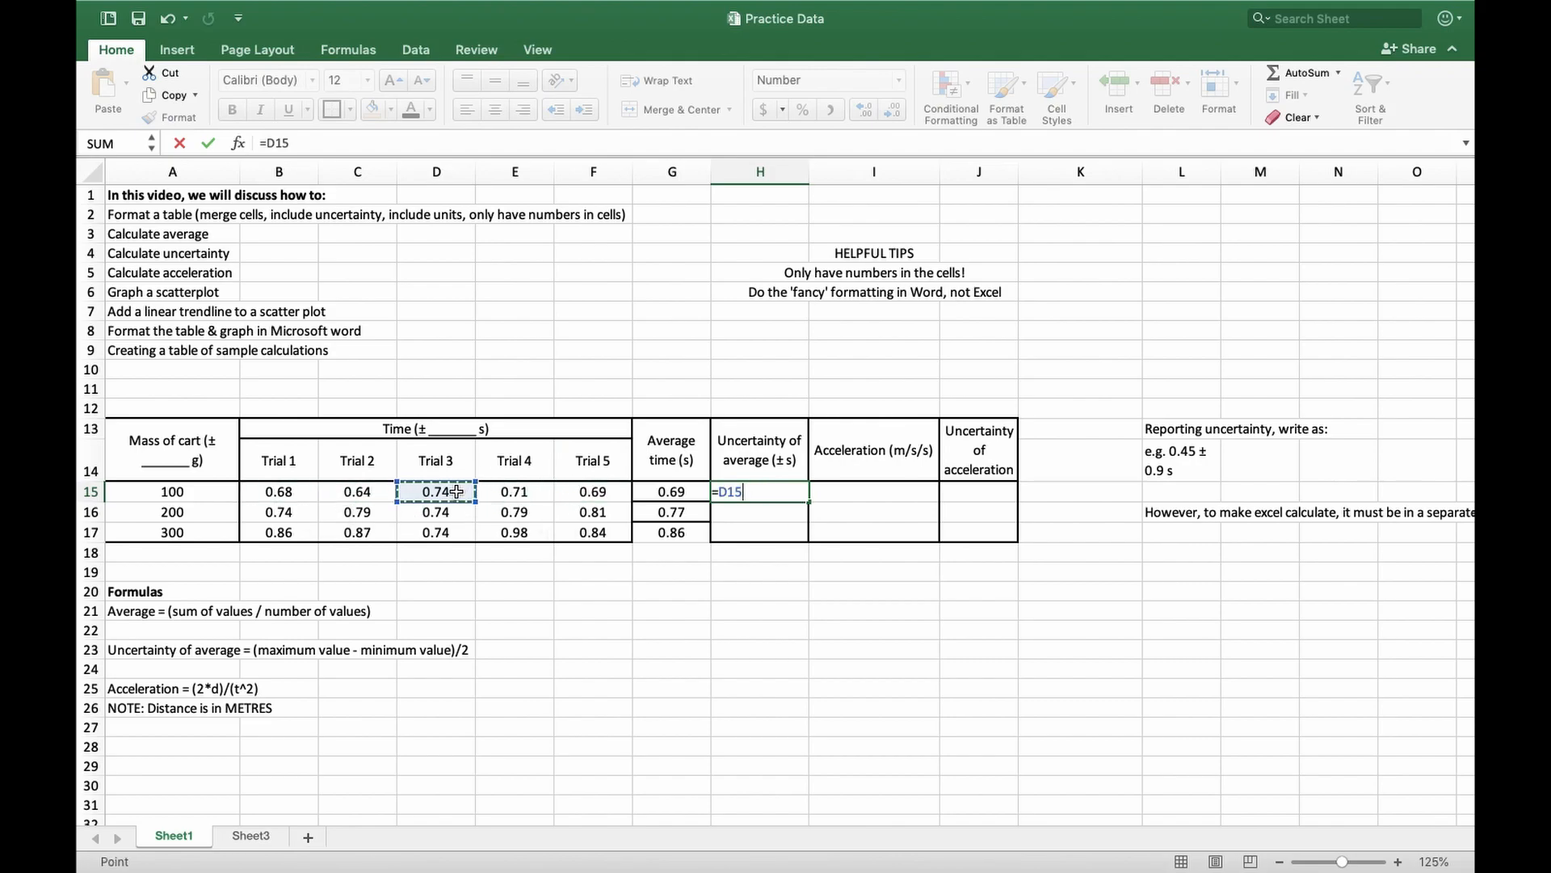
text(-)
click(358, 492)
Enclose the difference in H15 in parentheses and divide it by 2, giving =(D15-C15)/2
click(333, 144)
text())
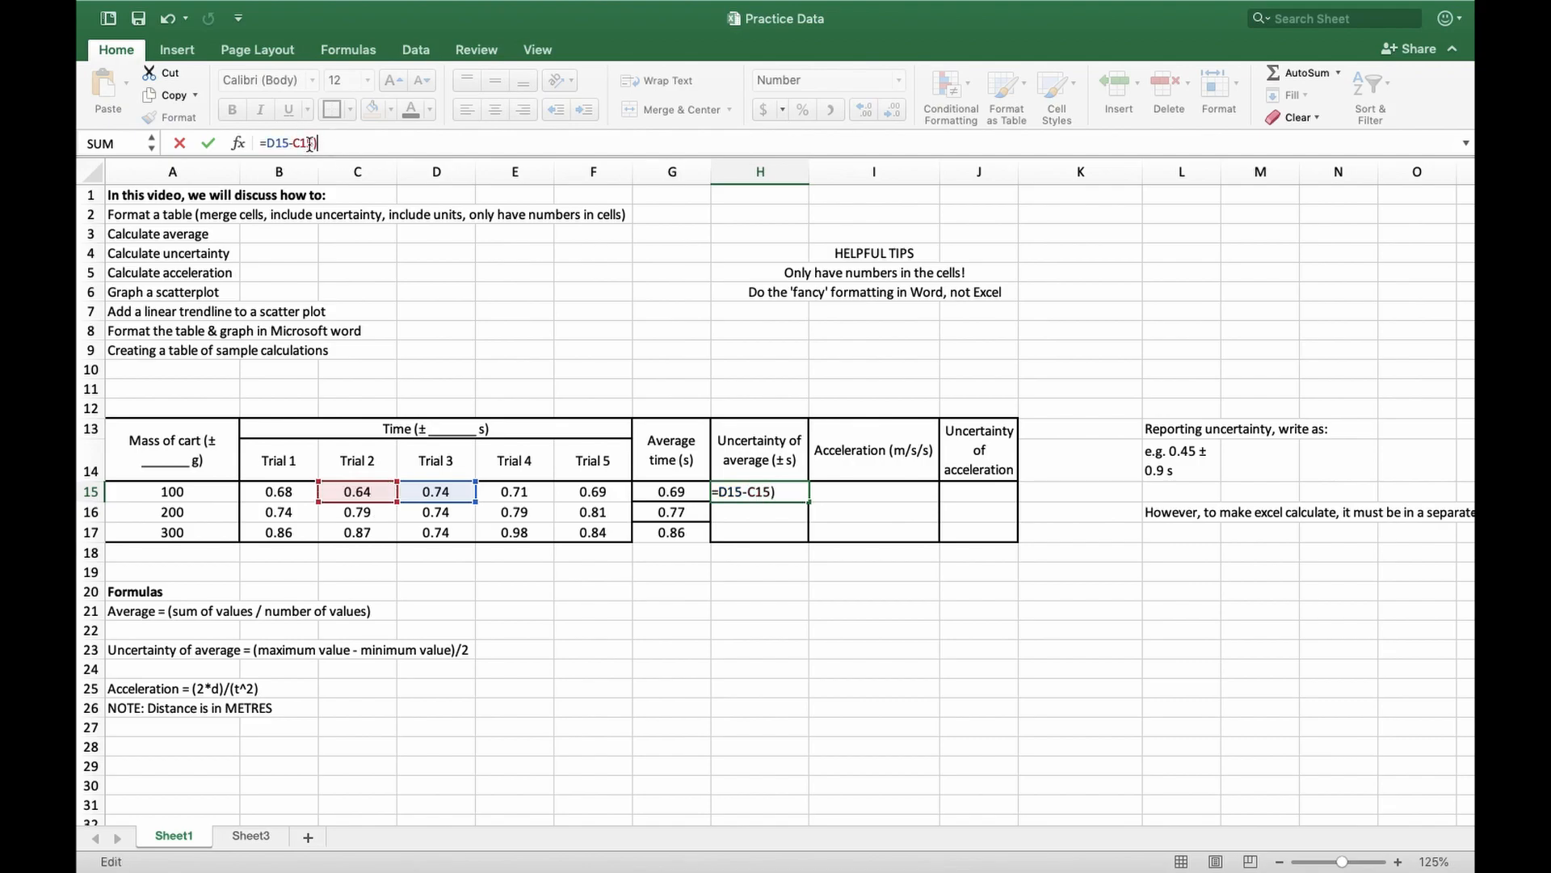
click(267, 143)
text((/2)
key(Return)
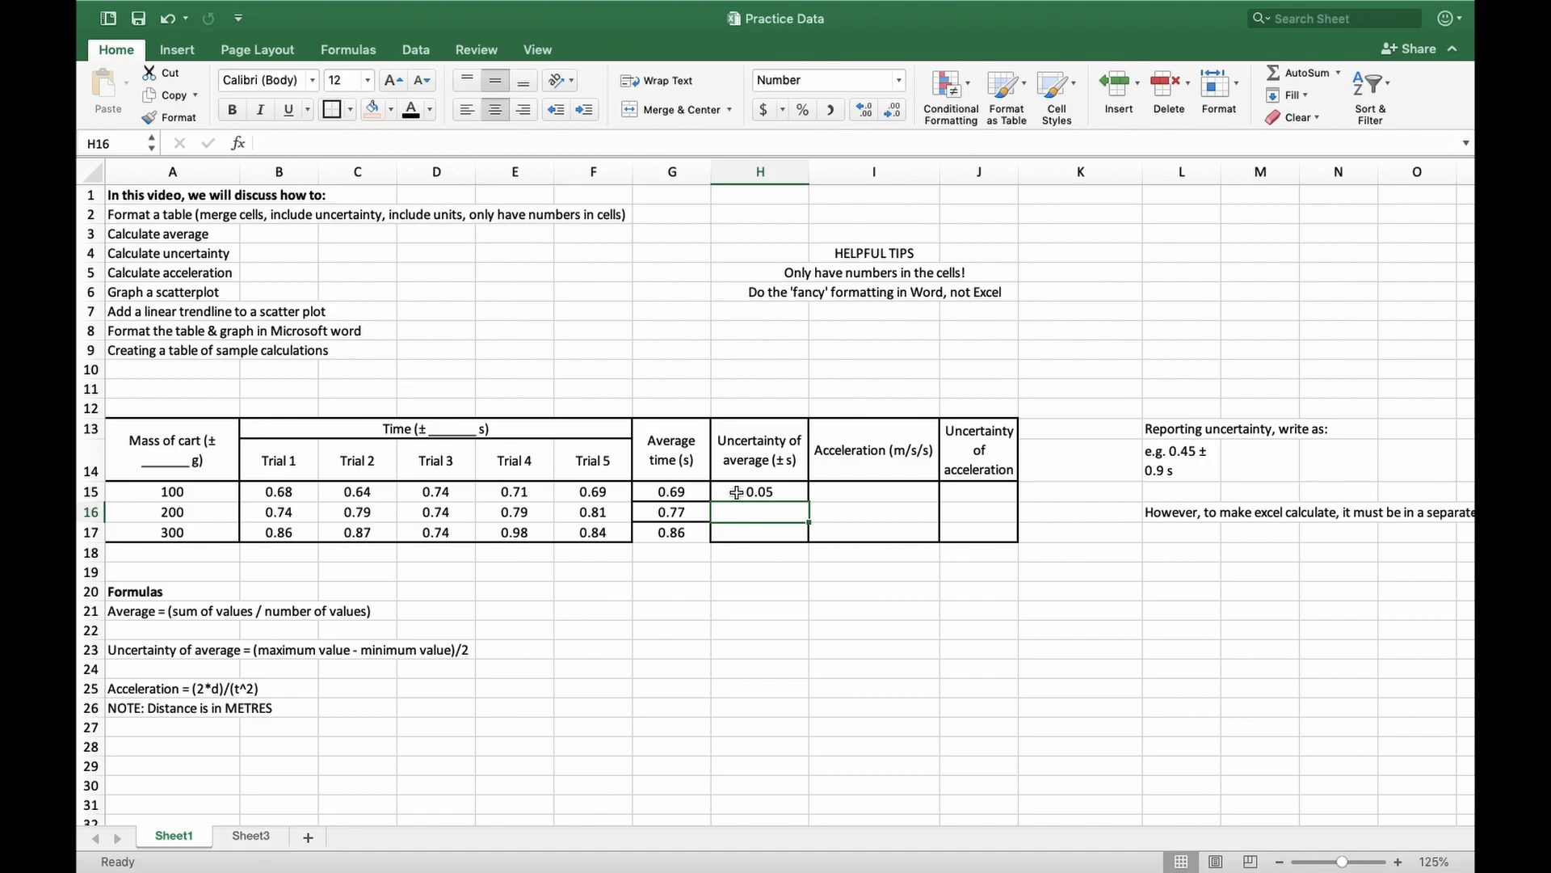
Calculate the uncertainty of the average for the 200 g cart in H16 with =(F16-D16)/2
click(679, 492)
click(745, 519)
text(=)
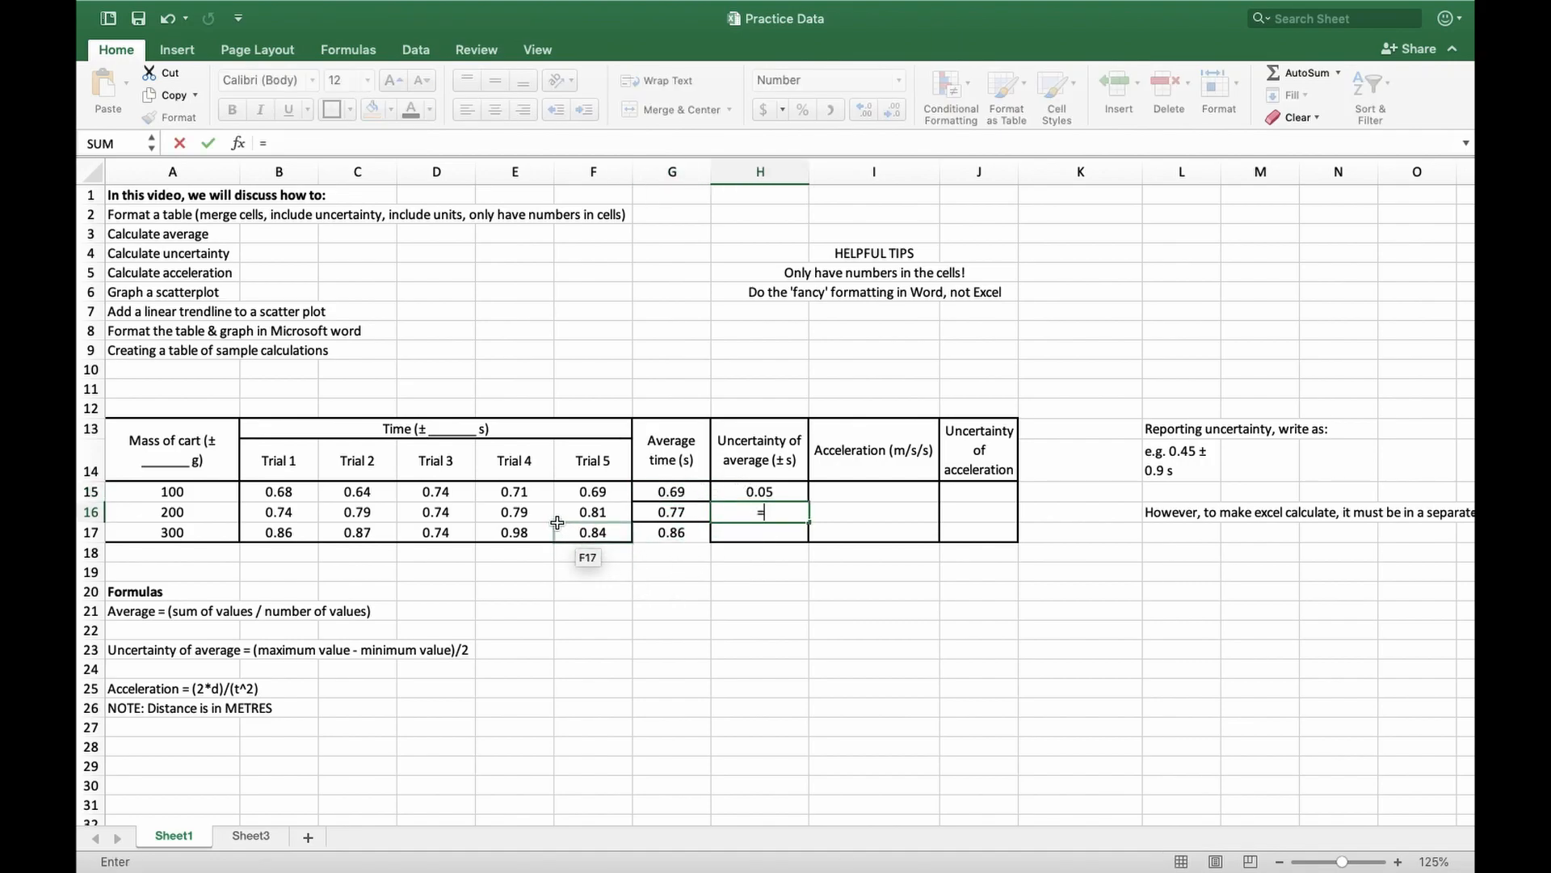
text(()
click(578, 517)
text(-)
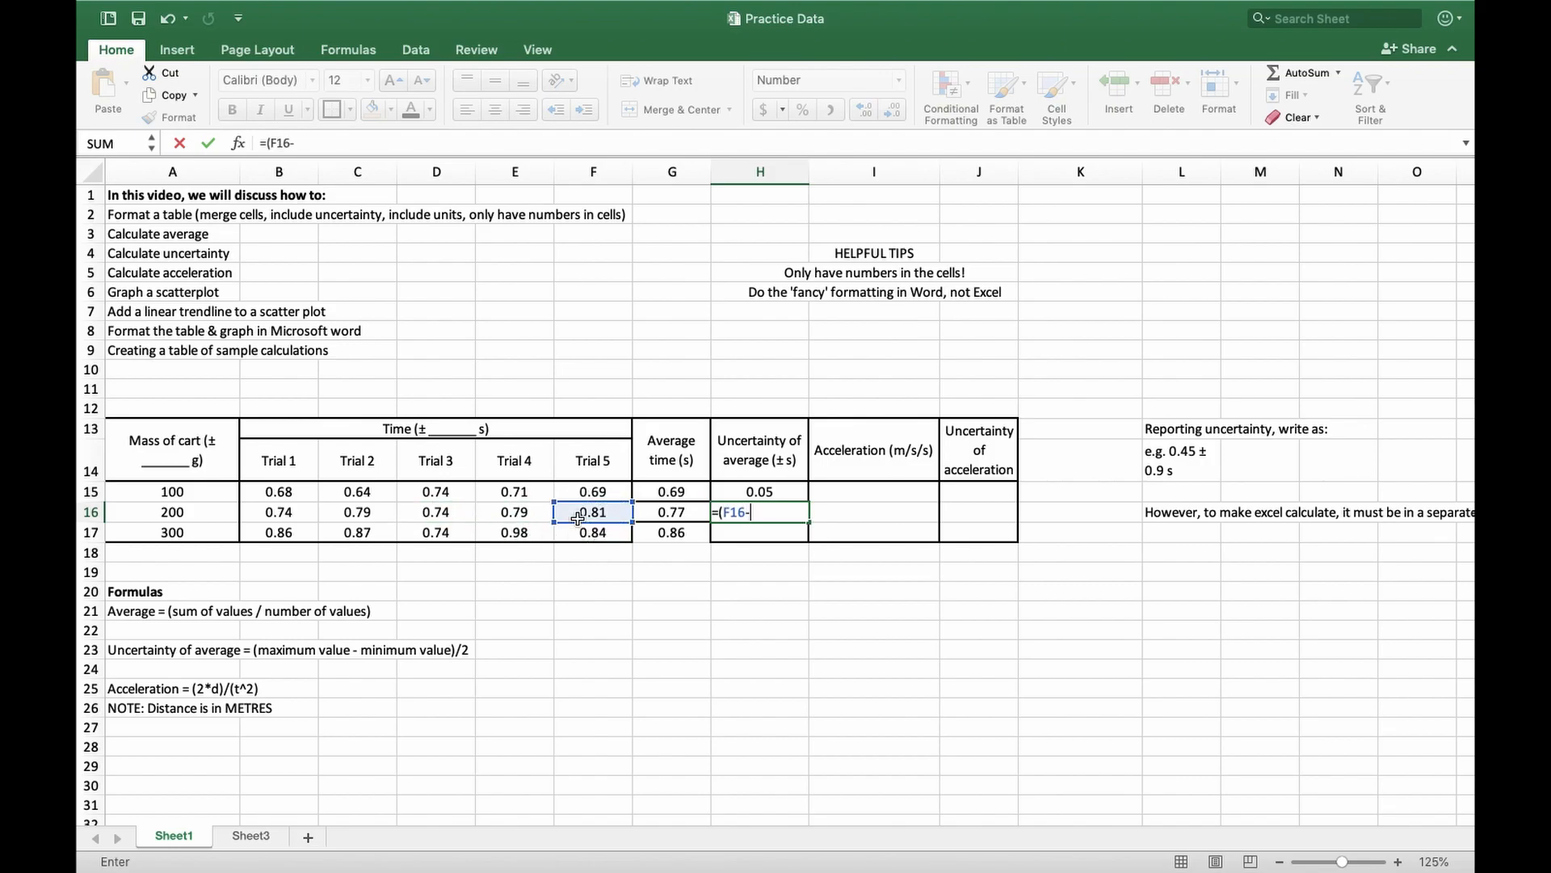
click(437, 517)
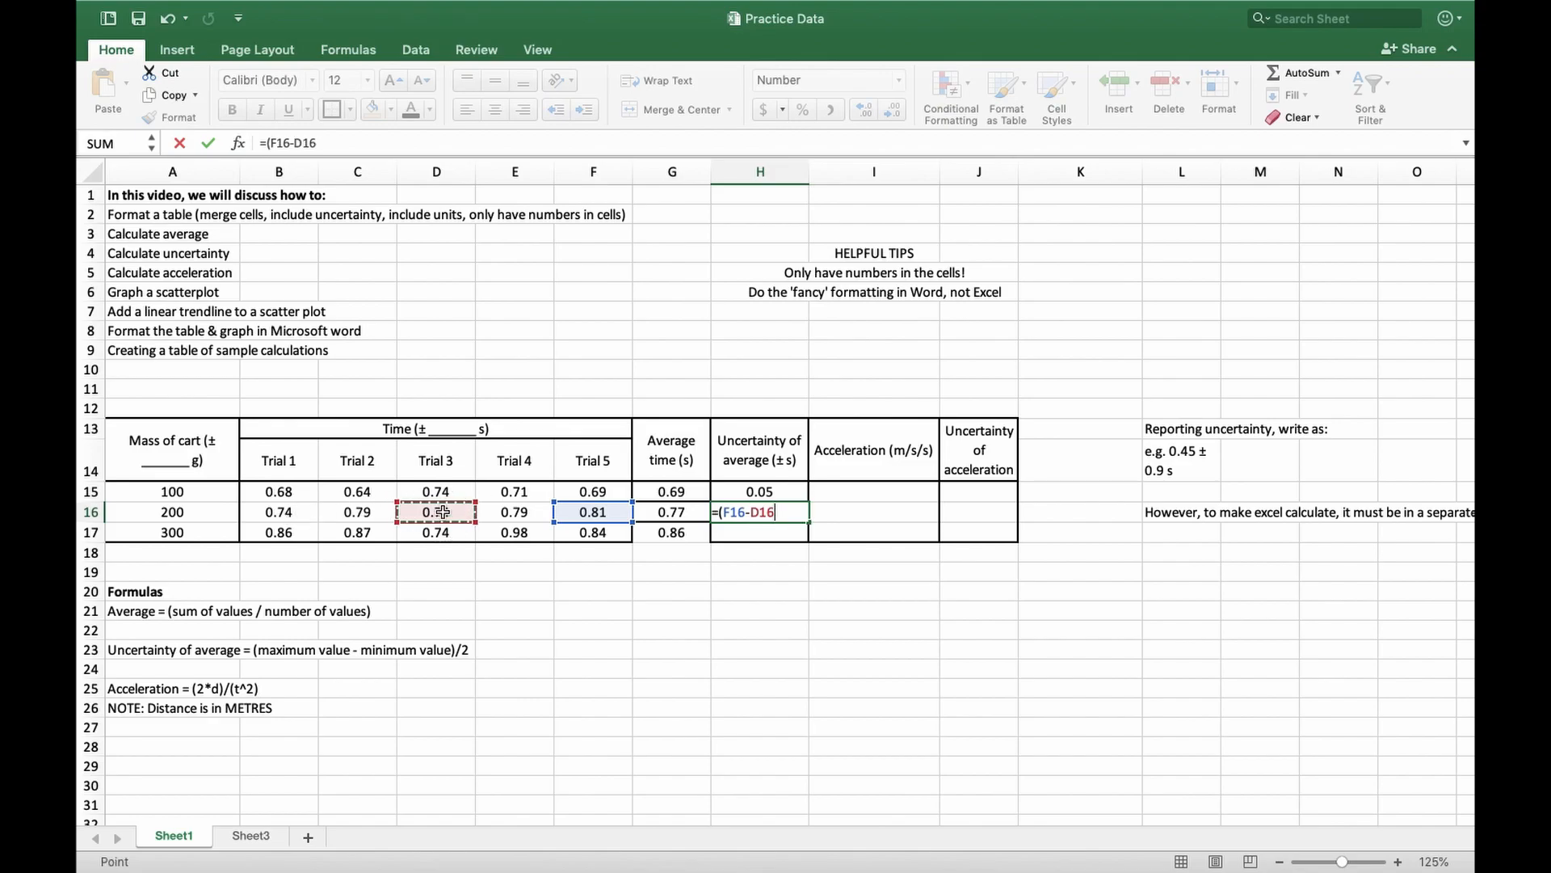
text()/2)
key(Return)
Calculate the uncertainty of the average for the 300 g cart in H17 with =(E17-D17)/2
text(=)
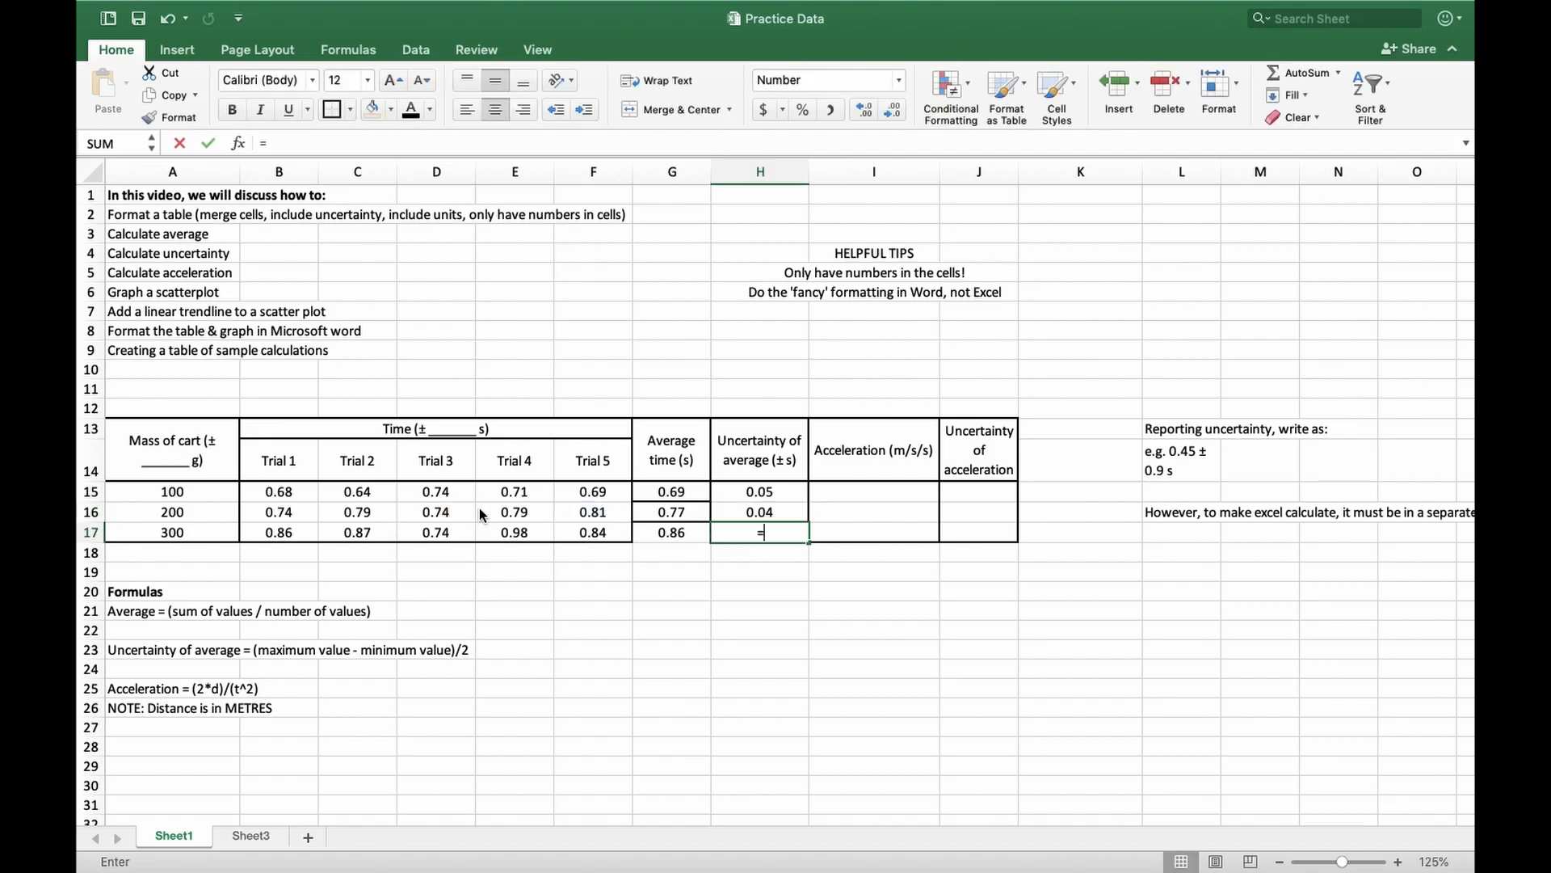
text(()
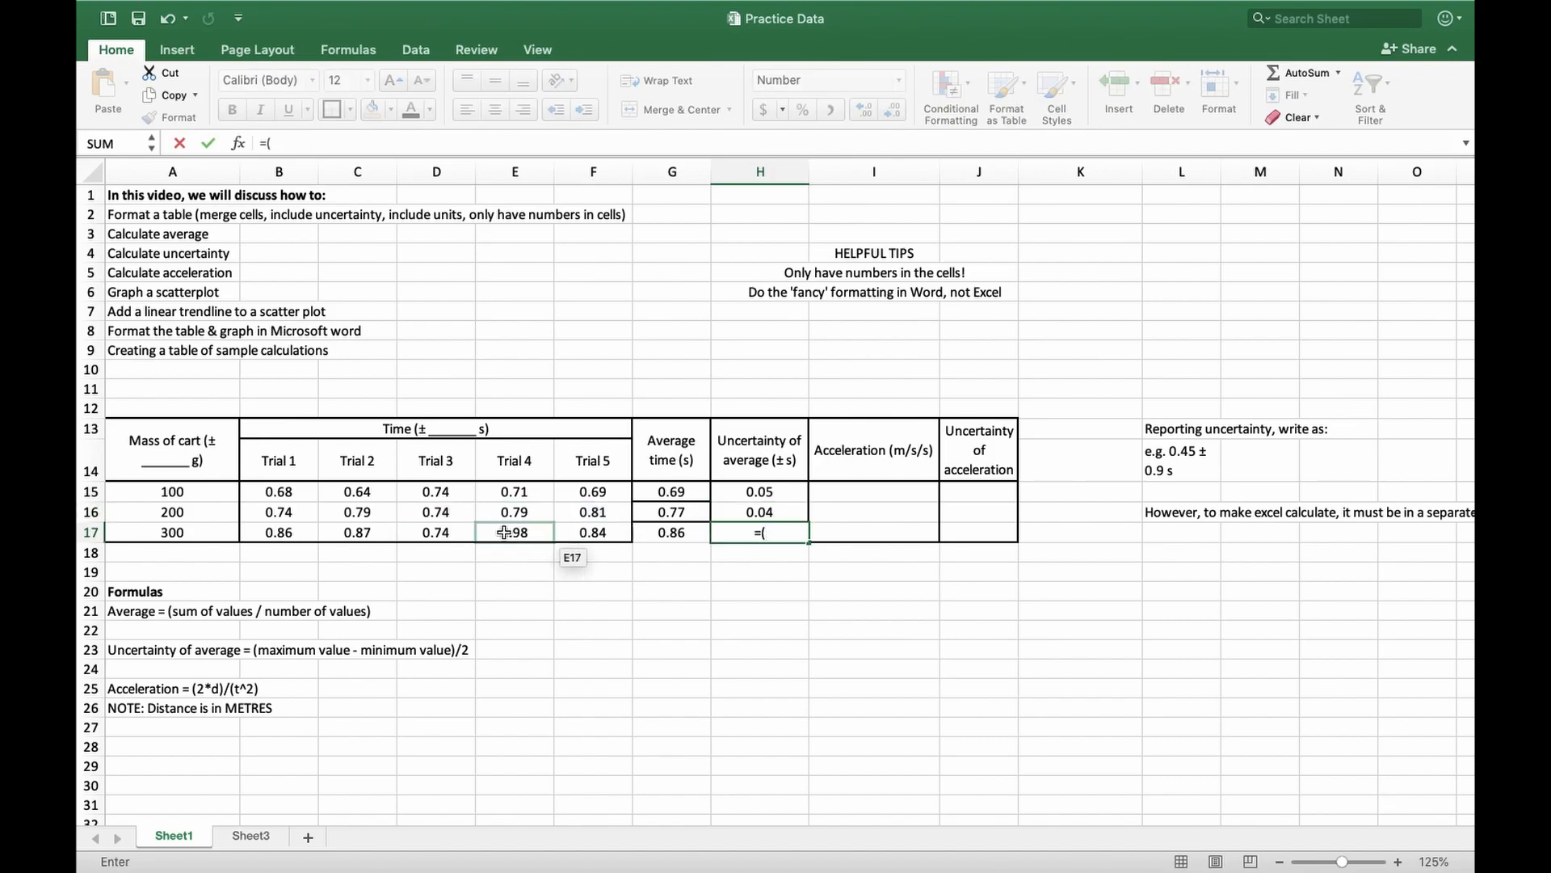
click(507, 533)
text(-)
click(421, 535)
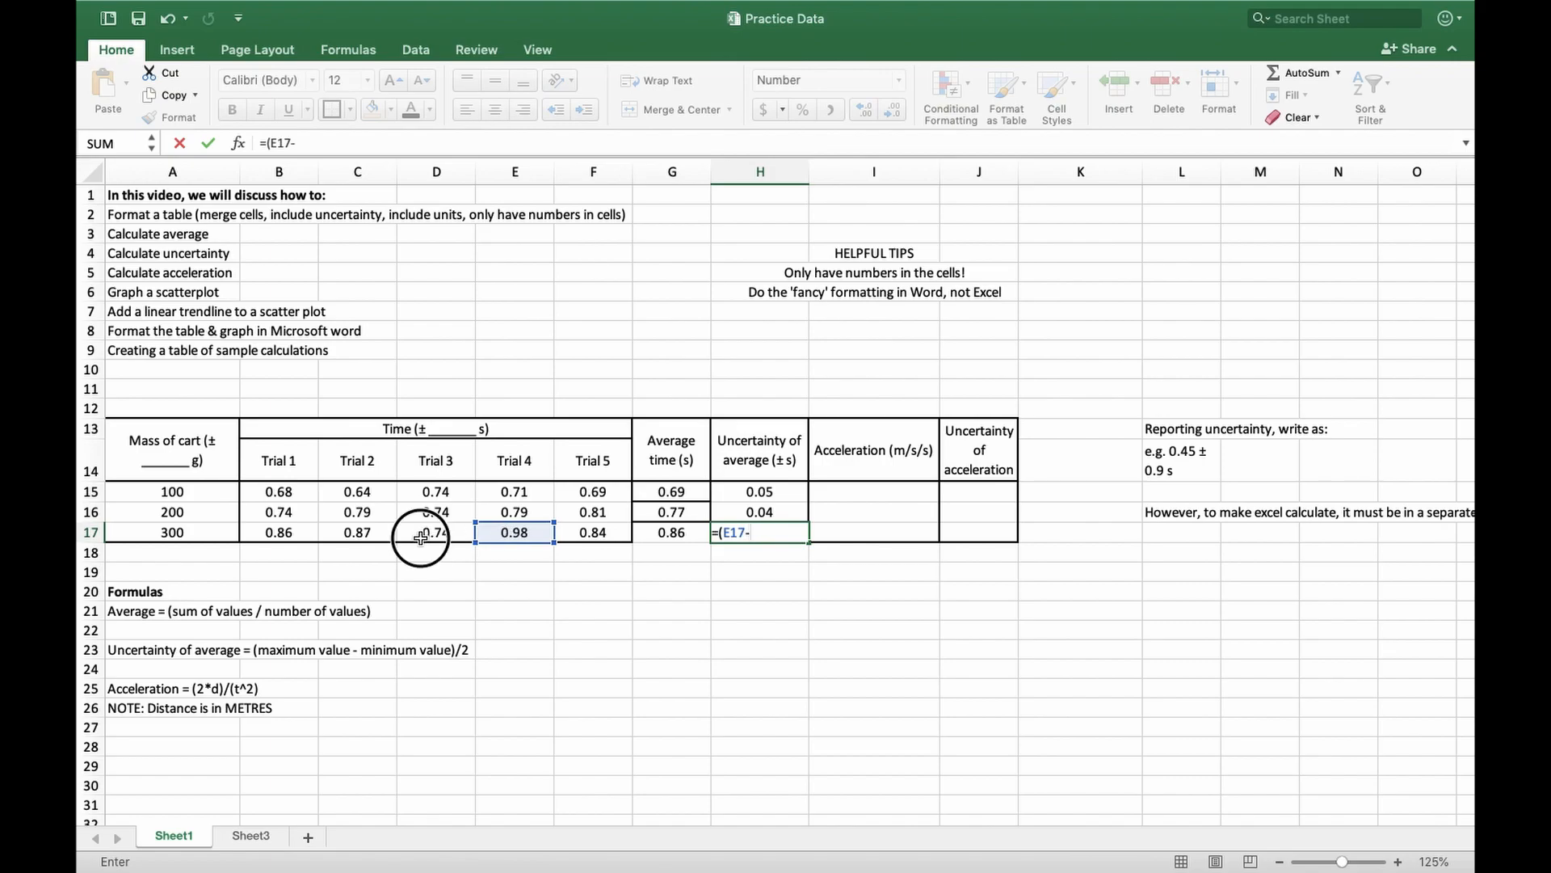
text()/2)
key(Return)
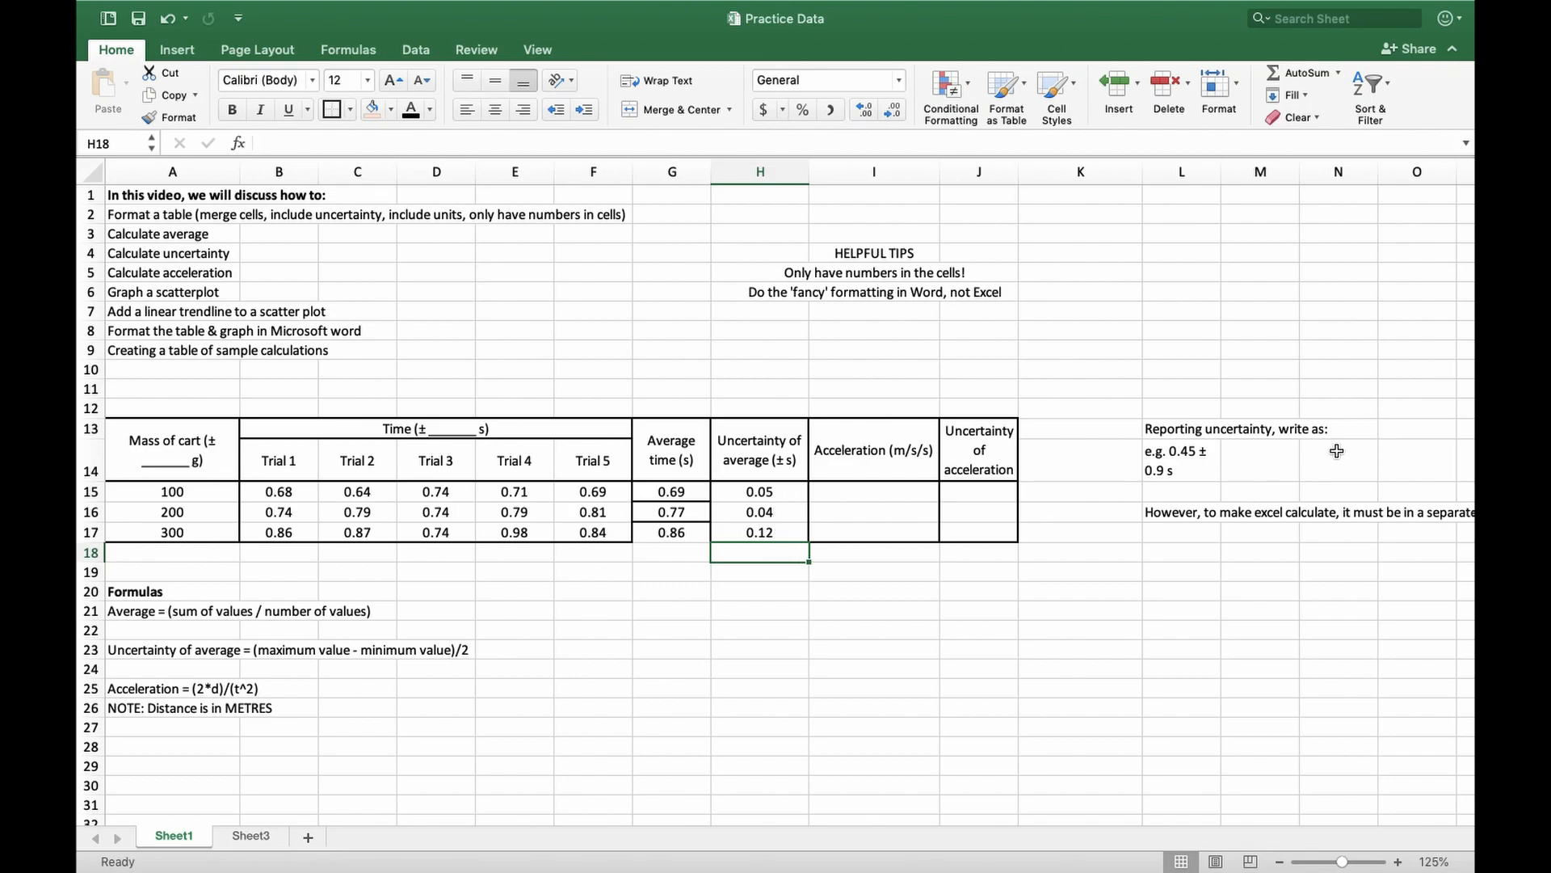
Turn off text wrapping for the uncertainty reporting example in L14
drag(1108, 425, 1416, 606)
click(1244, 498)
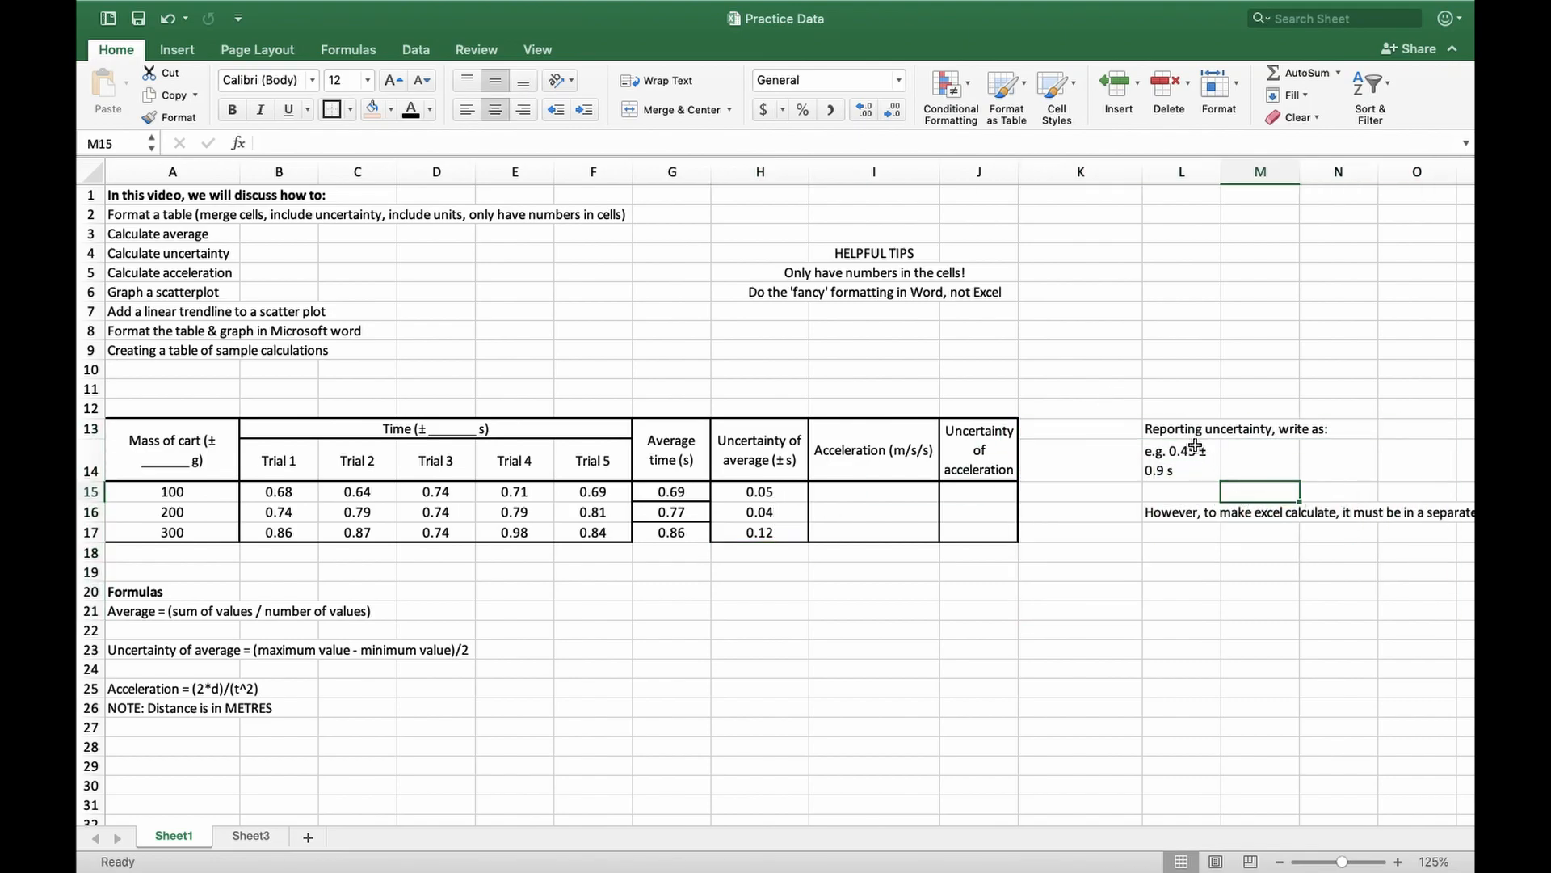
click(1196, 450)
click(612, 77)
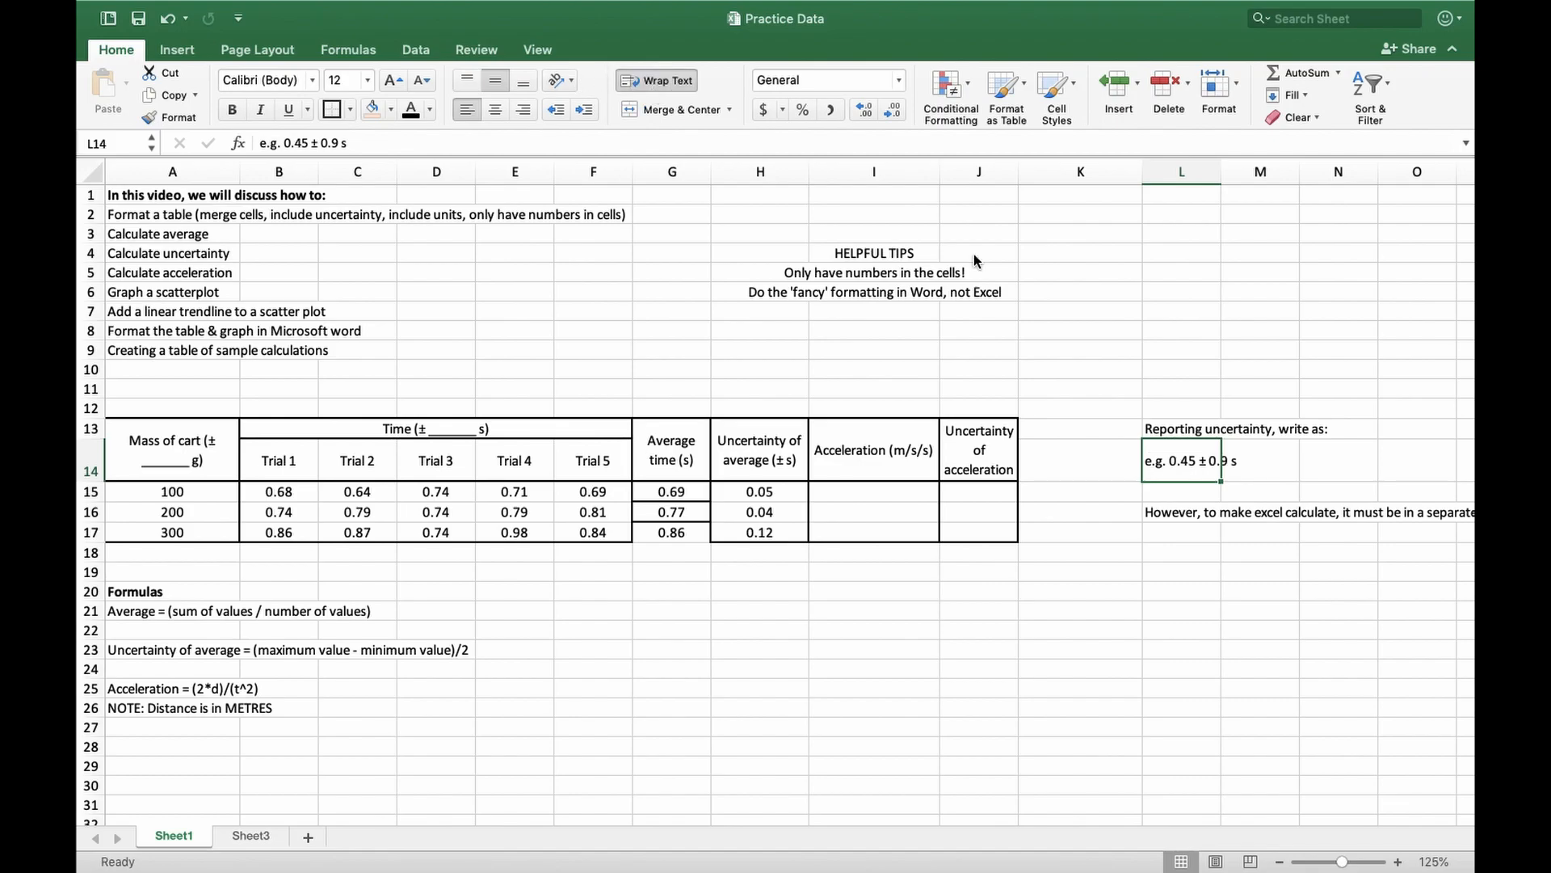
Read the uncertainty reporting notes in L14 and L16, and switch to the Word document "Sample word document data" to compare its tables
click(1270, 459)
click(1192, 467)
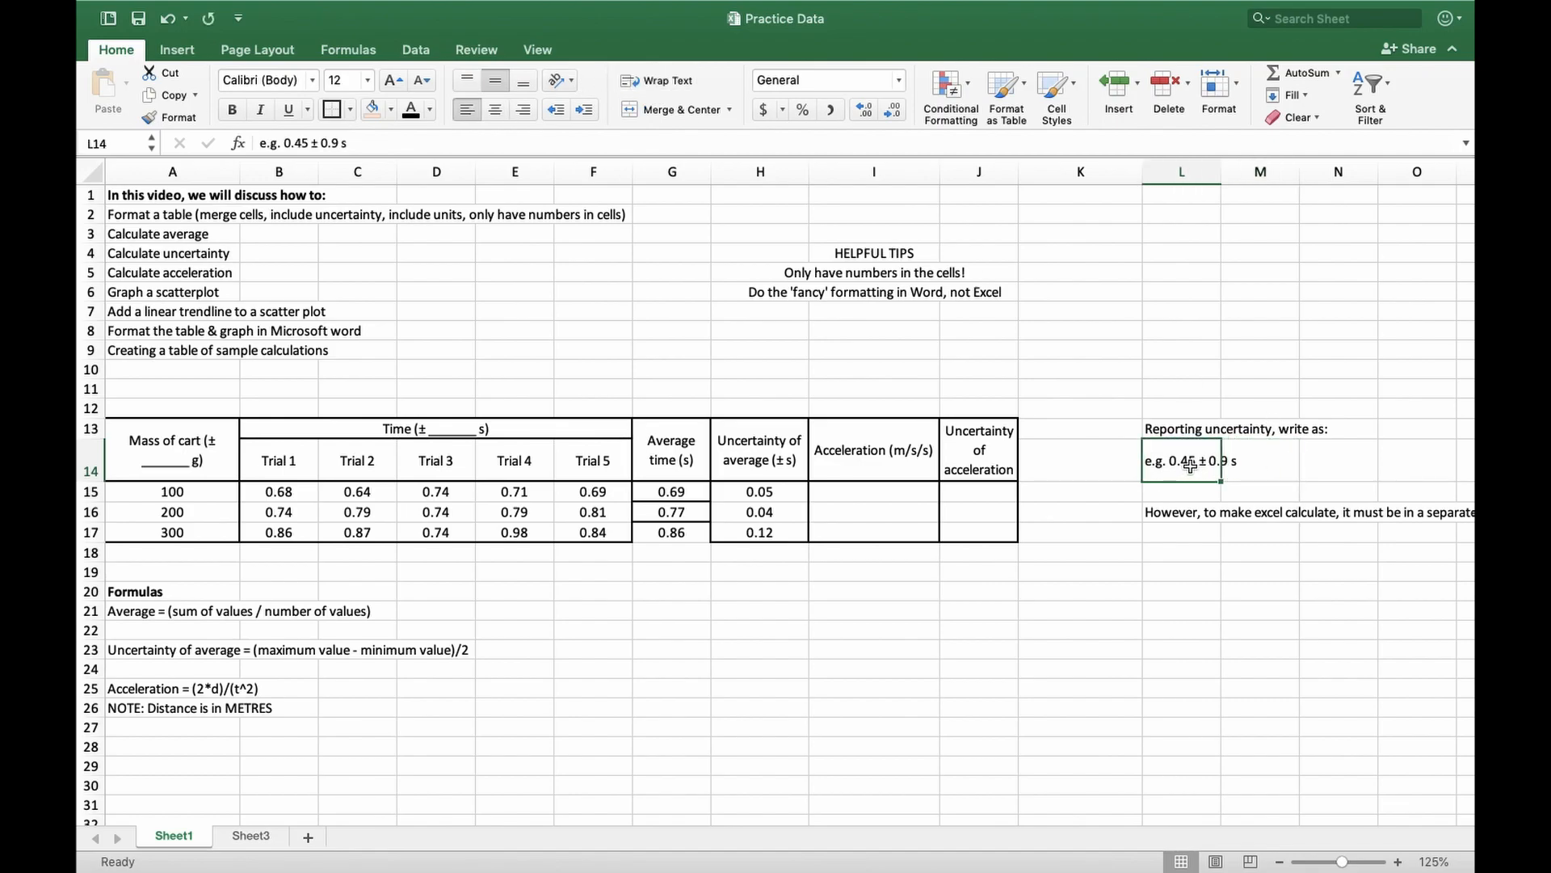
click(1250, 477)
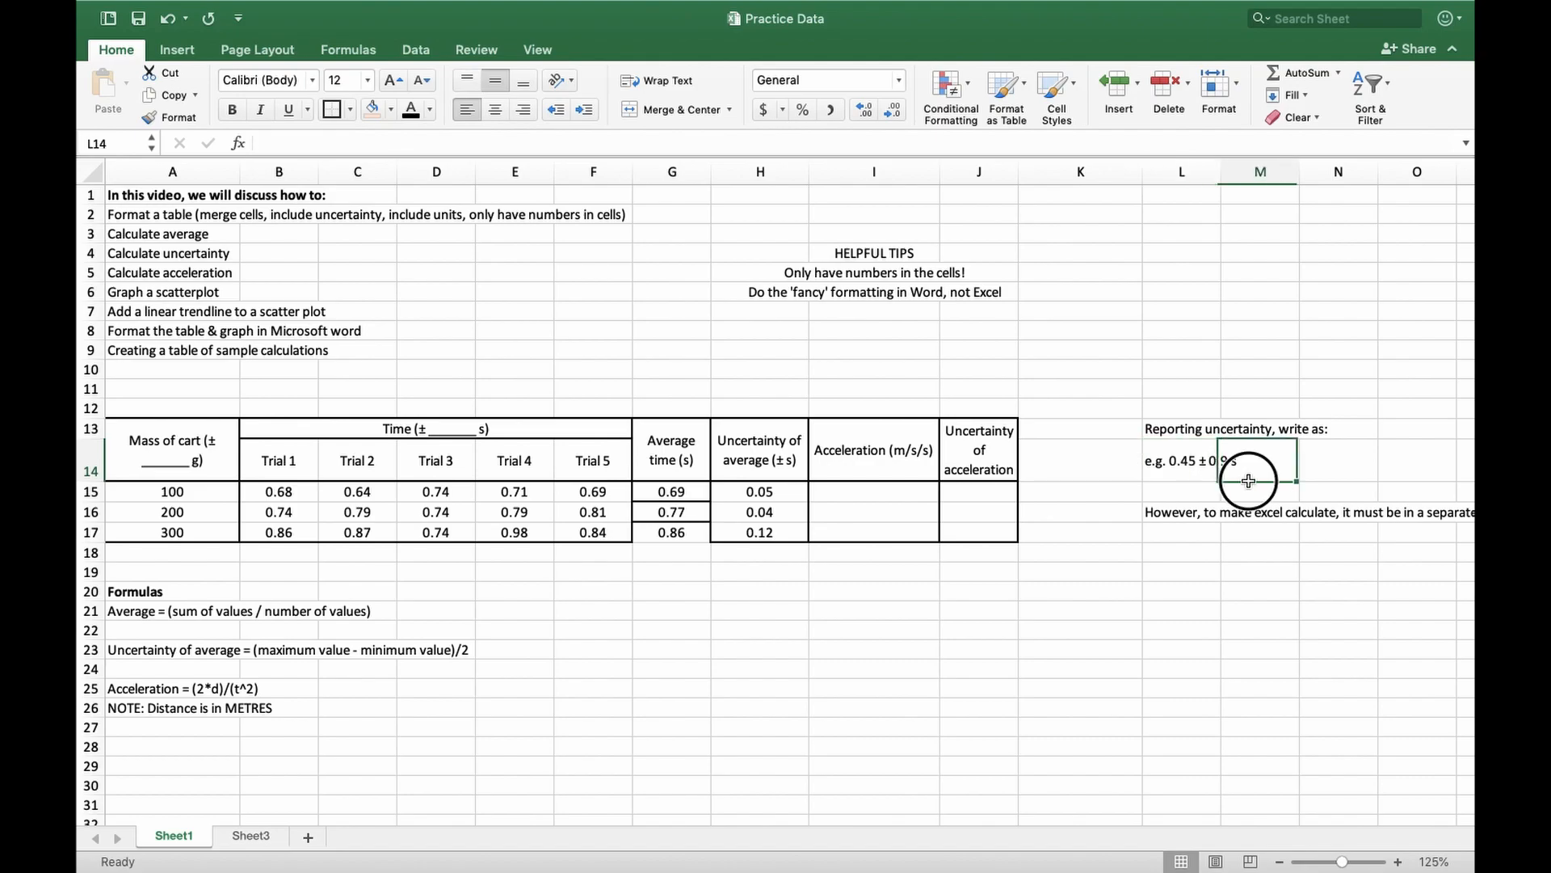
click(1322, 485)
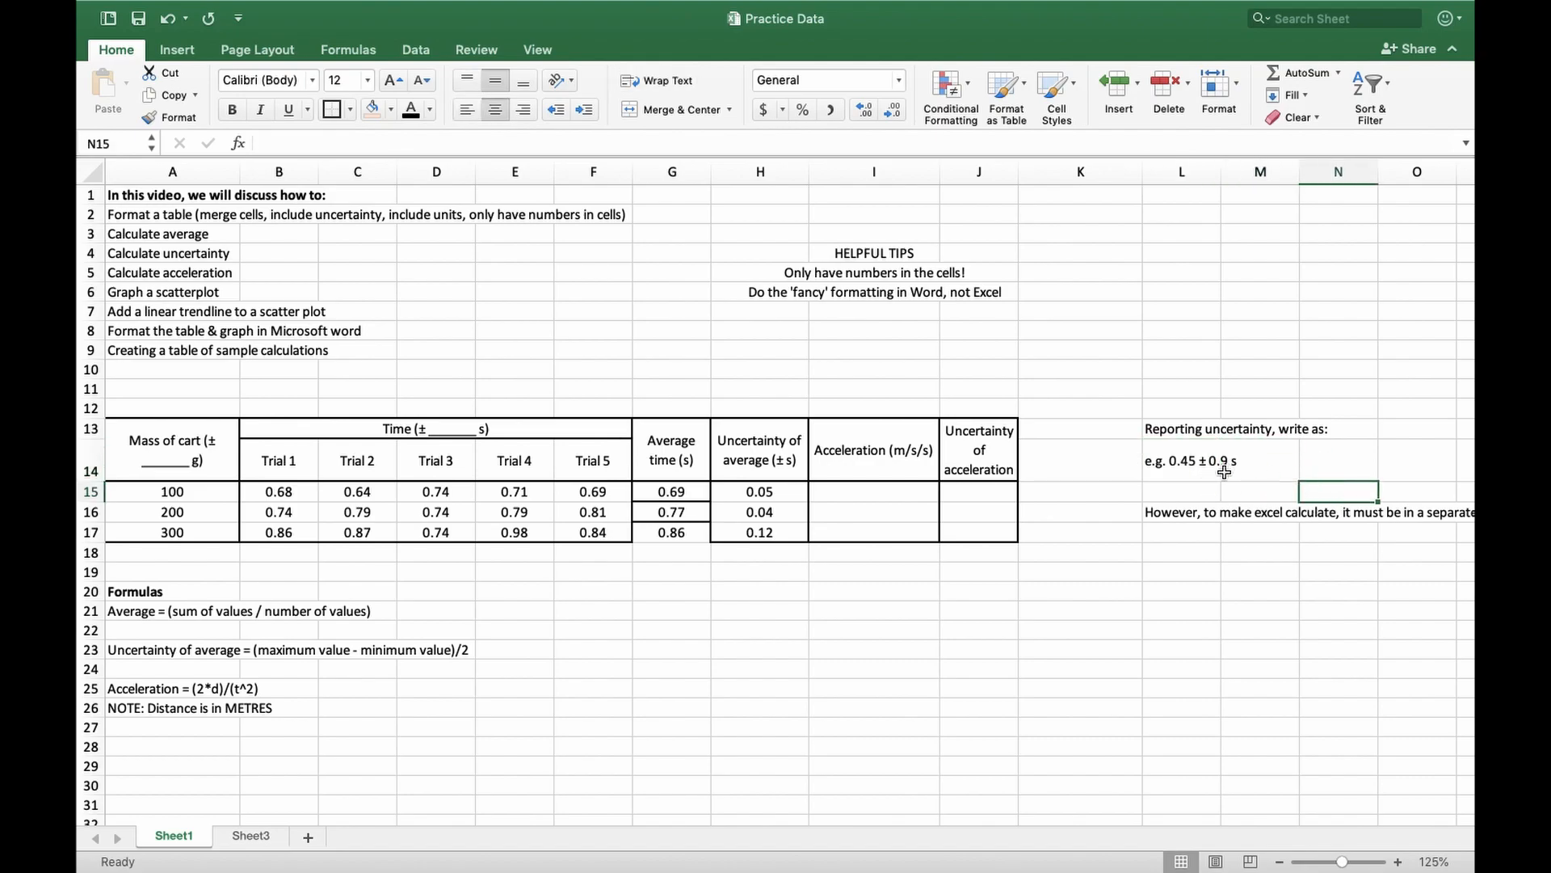
click(1208, 517)
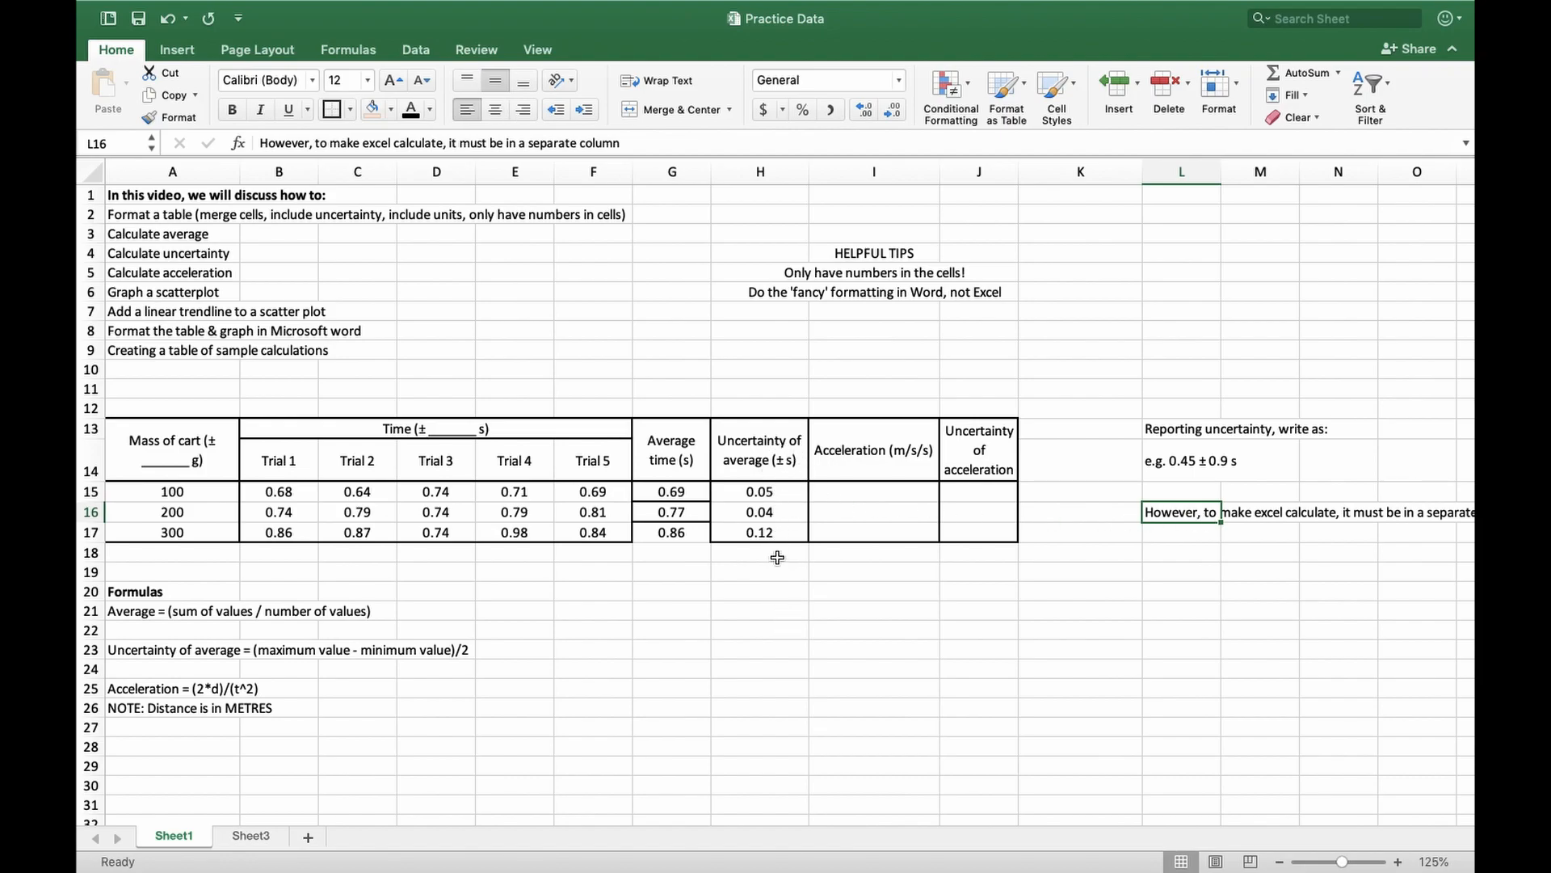
key(ctrl+Right)
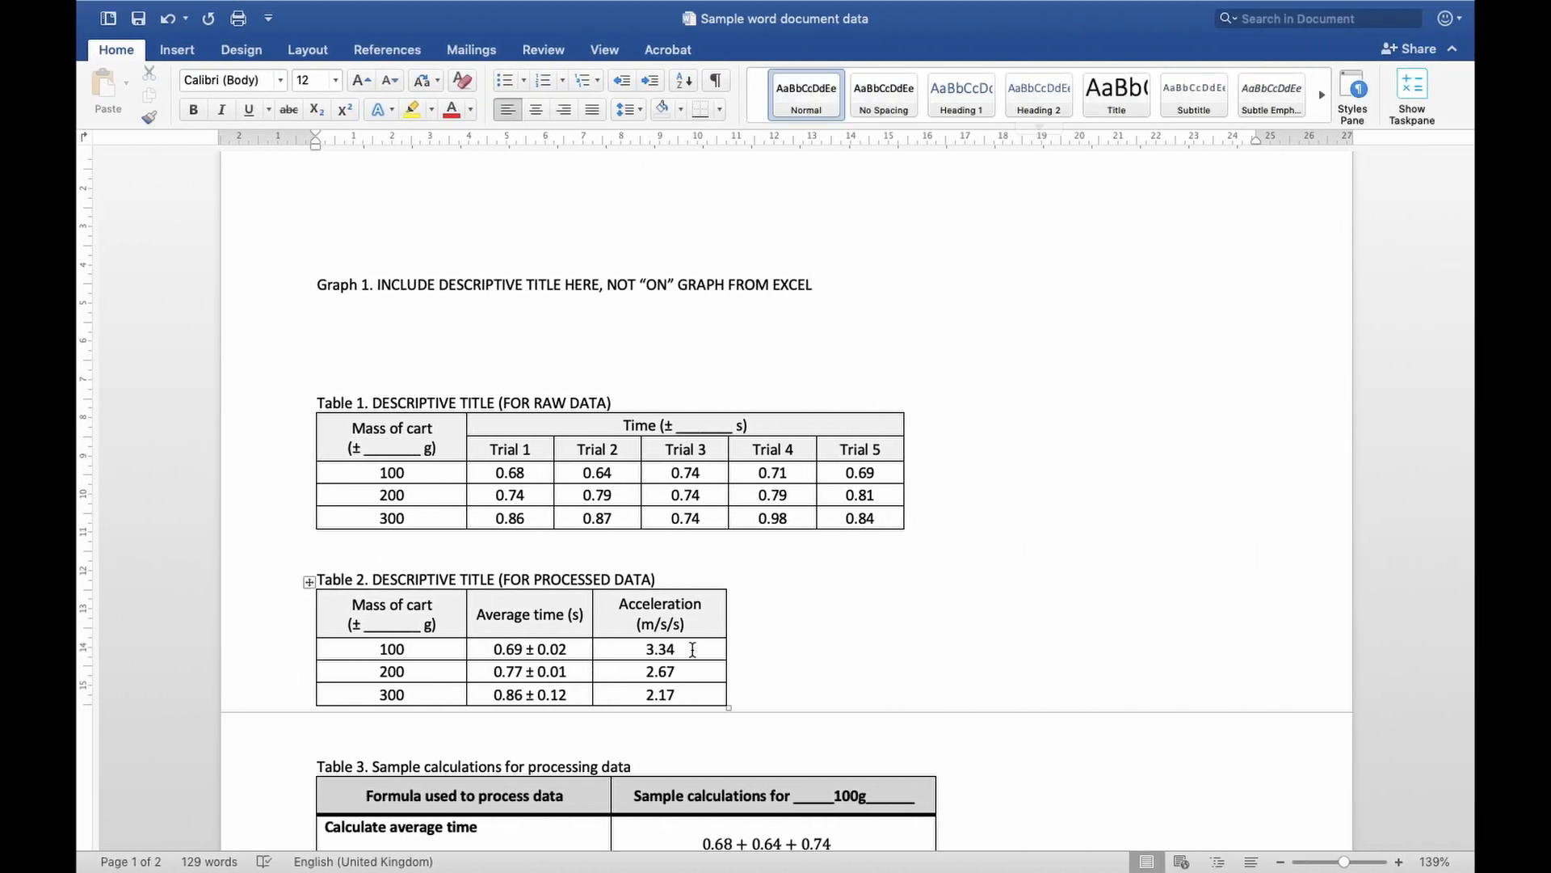
Check how Table 2 reports average time with its uncertainty, and return to the Practice Data workbook to review the uncertainties in H15:H17
mouse_move(493, 649)
mouse_down()
mouse_move(581, 648)
mouse_move(490, 651)
mouse_up()
click(579, 649)
key(ctrl+Left)
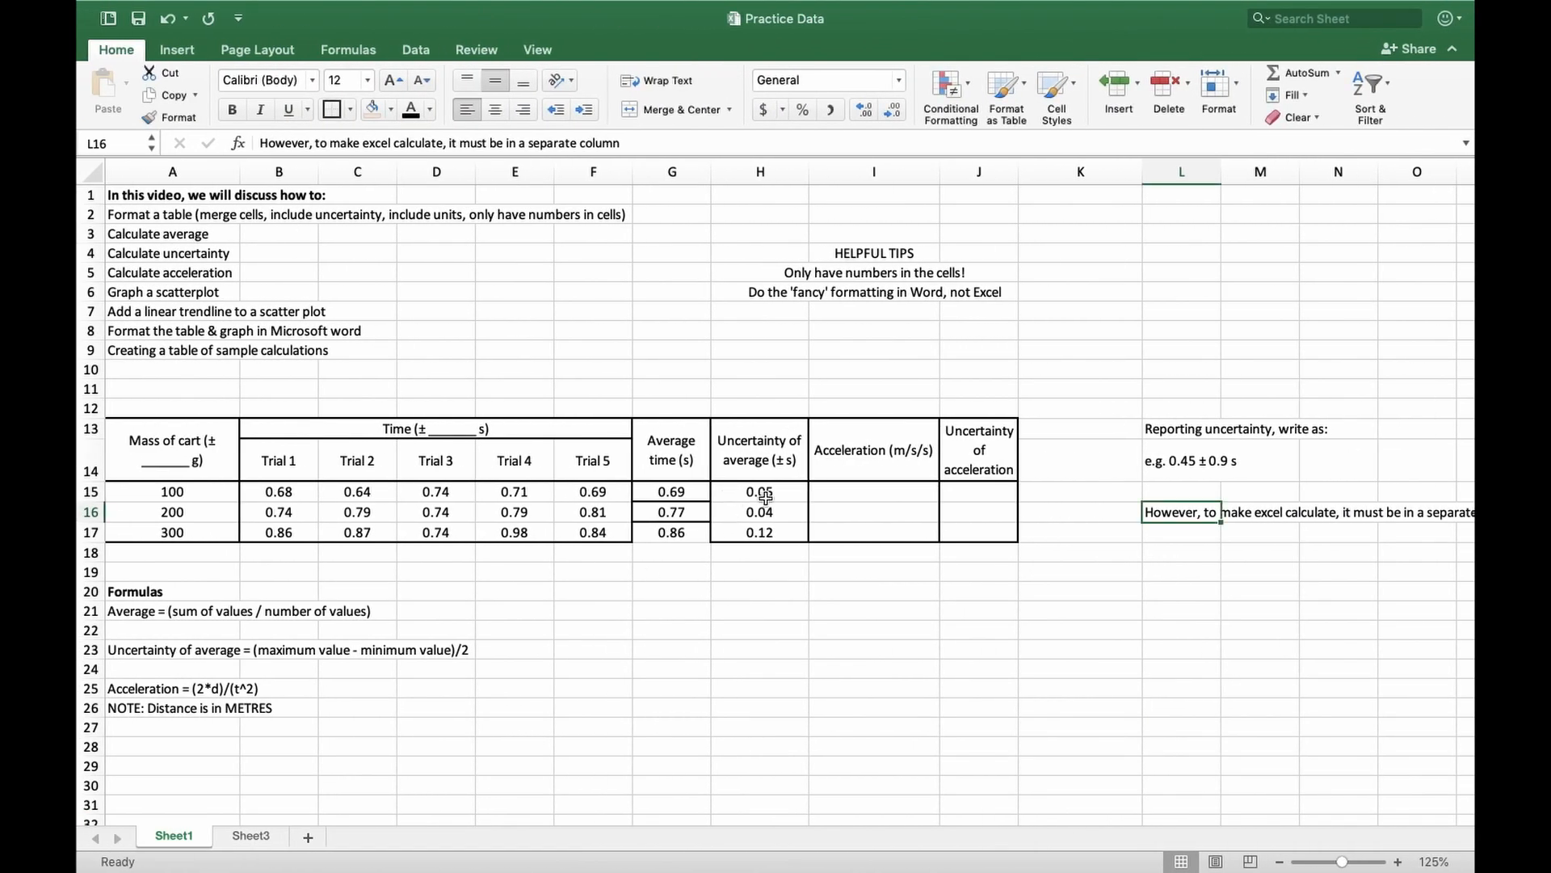
drag(764, 491, 772, 535)
click(770, 572)
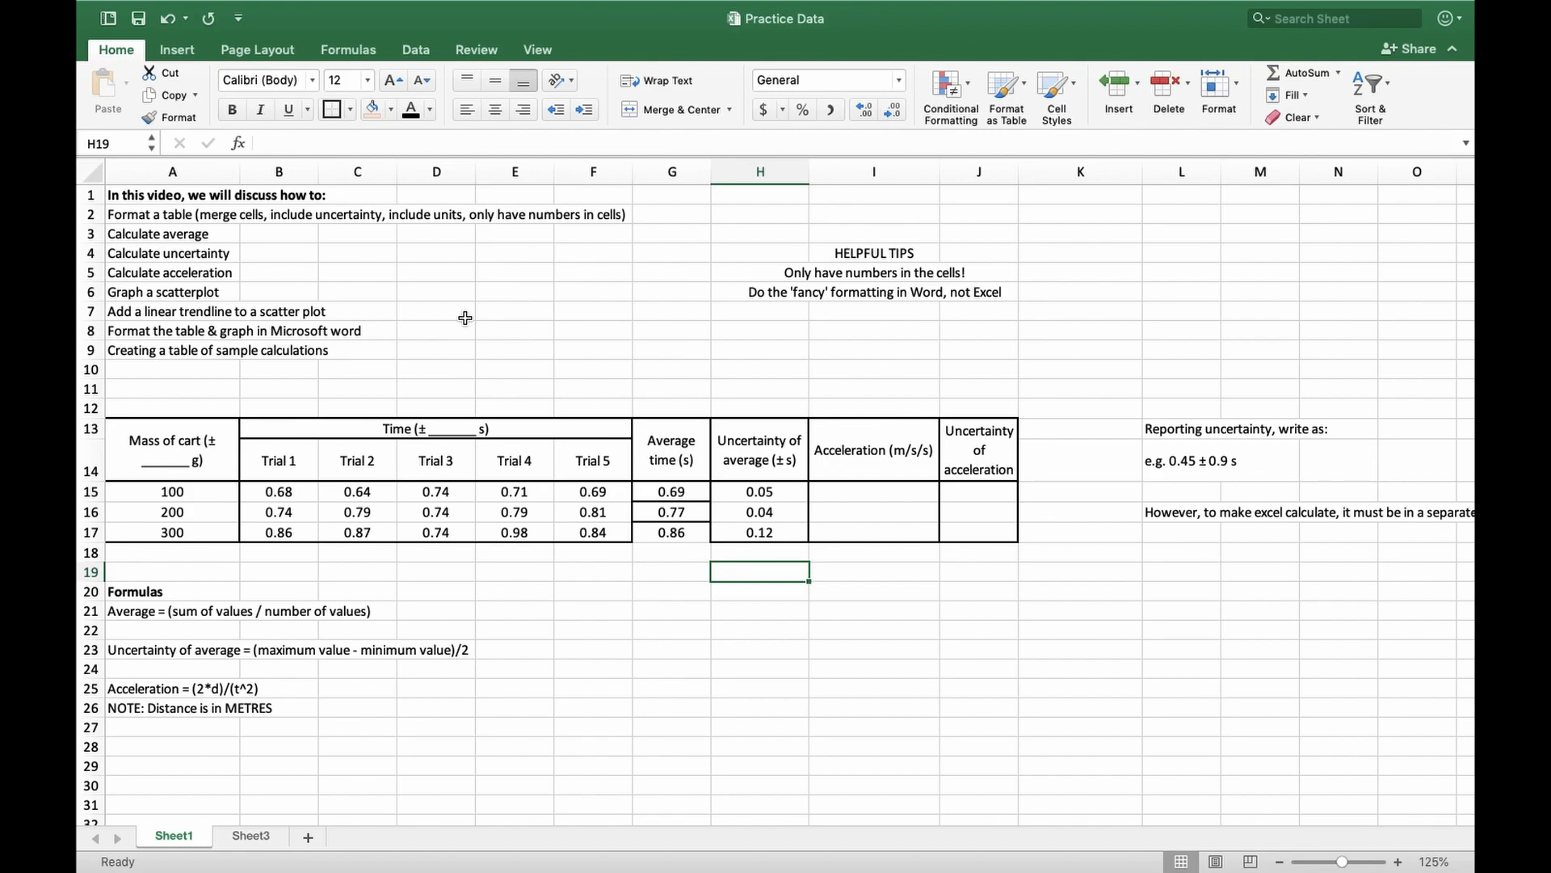
Review the acceleration formula in A25 and the note below it about the distance unit
click(194, 276)
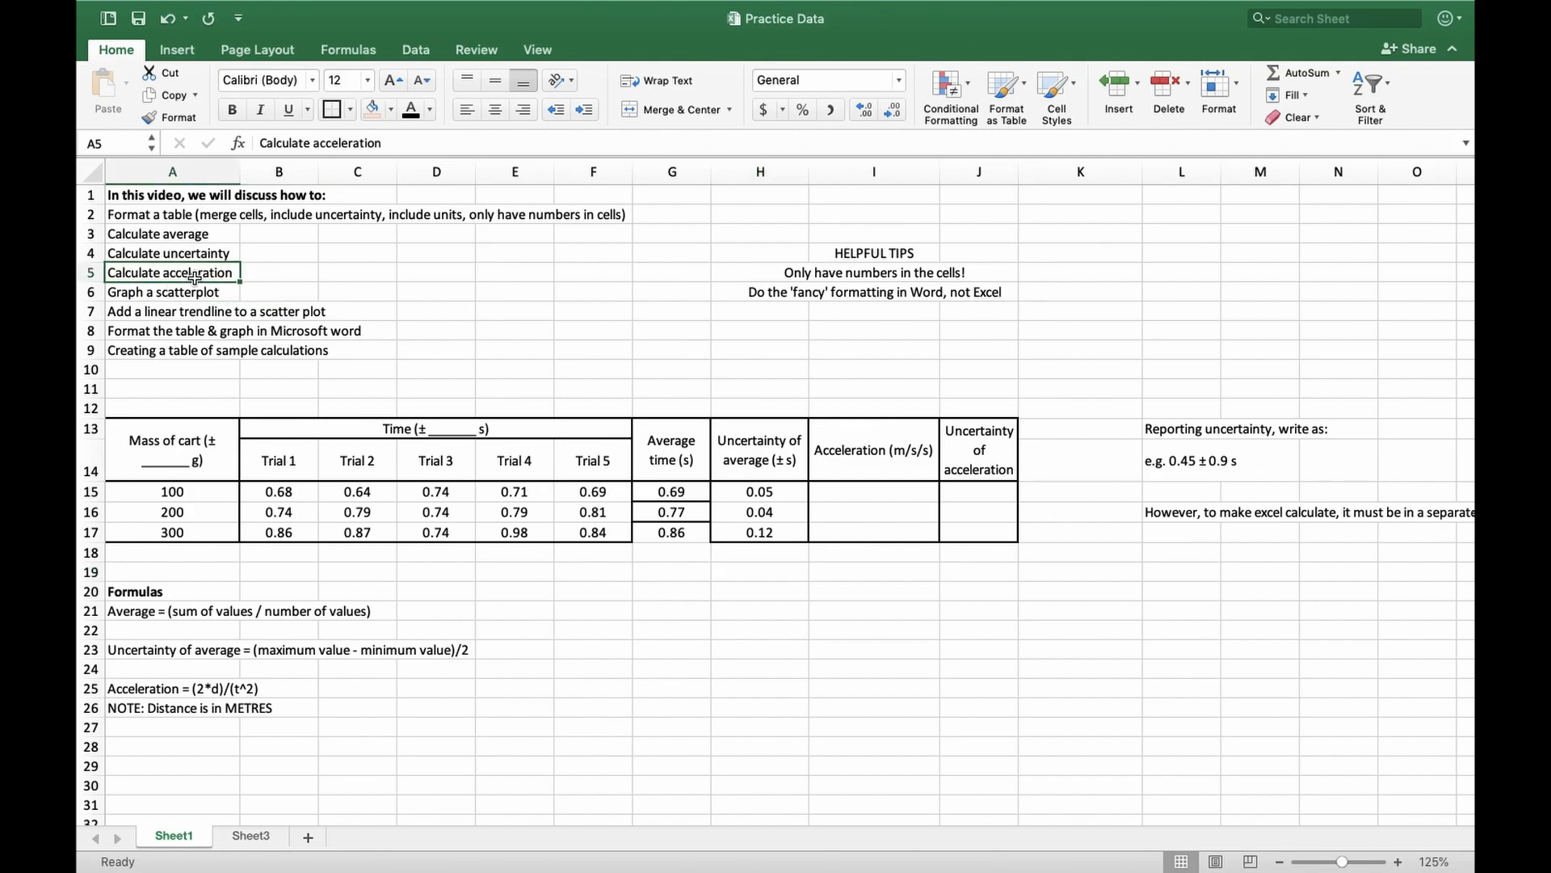
click(120, 688)
drag(120, 689, 323, 724)
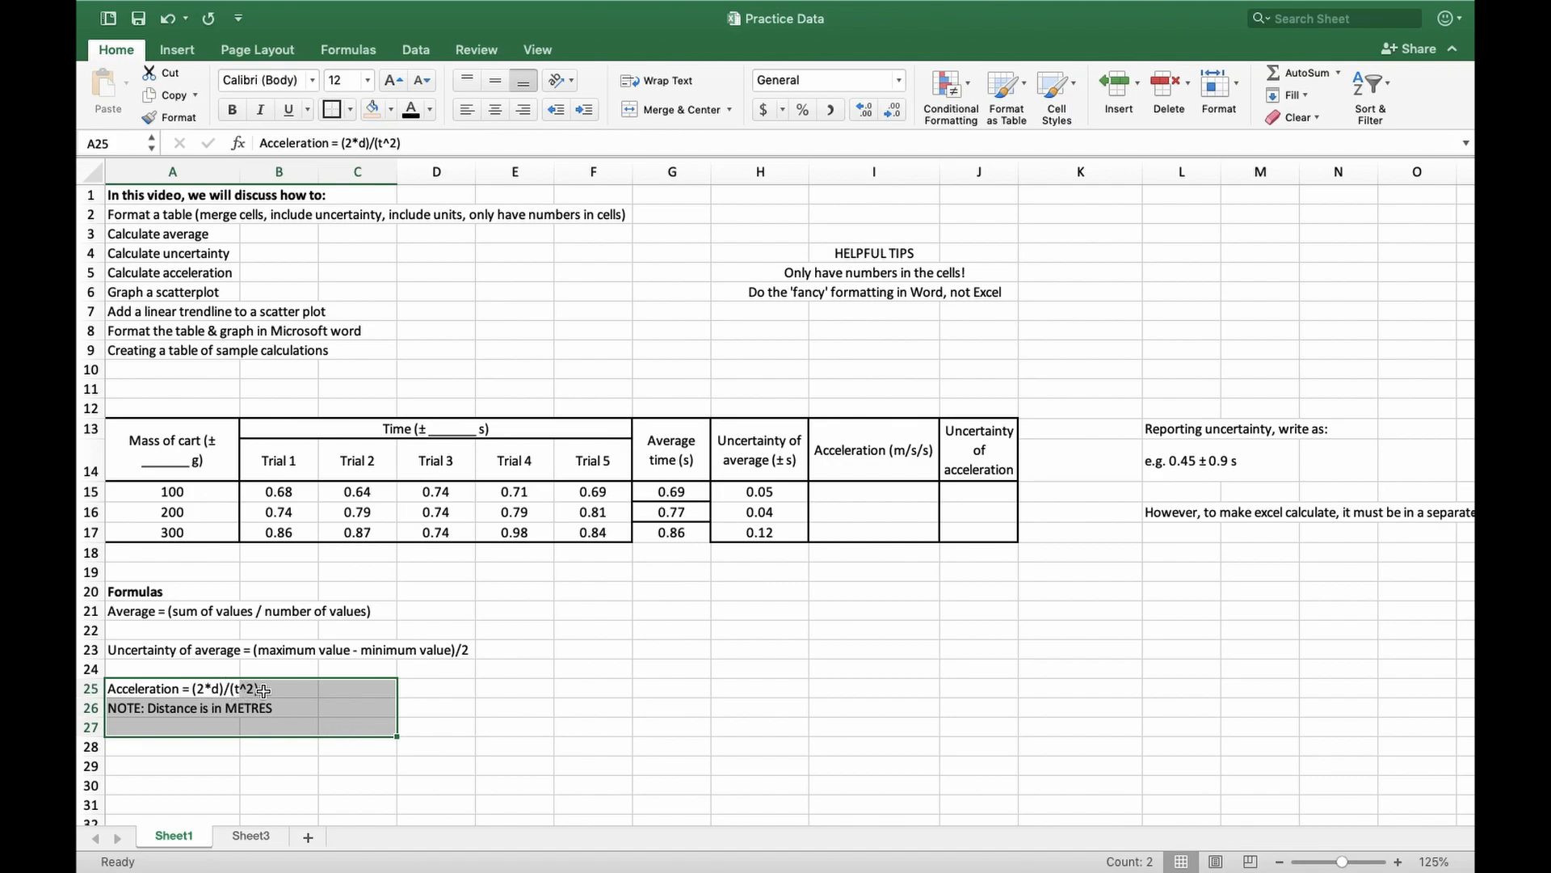
click(372, 689)
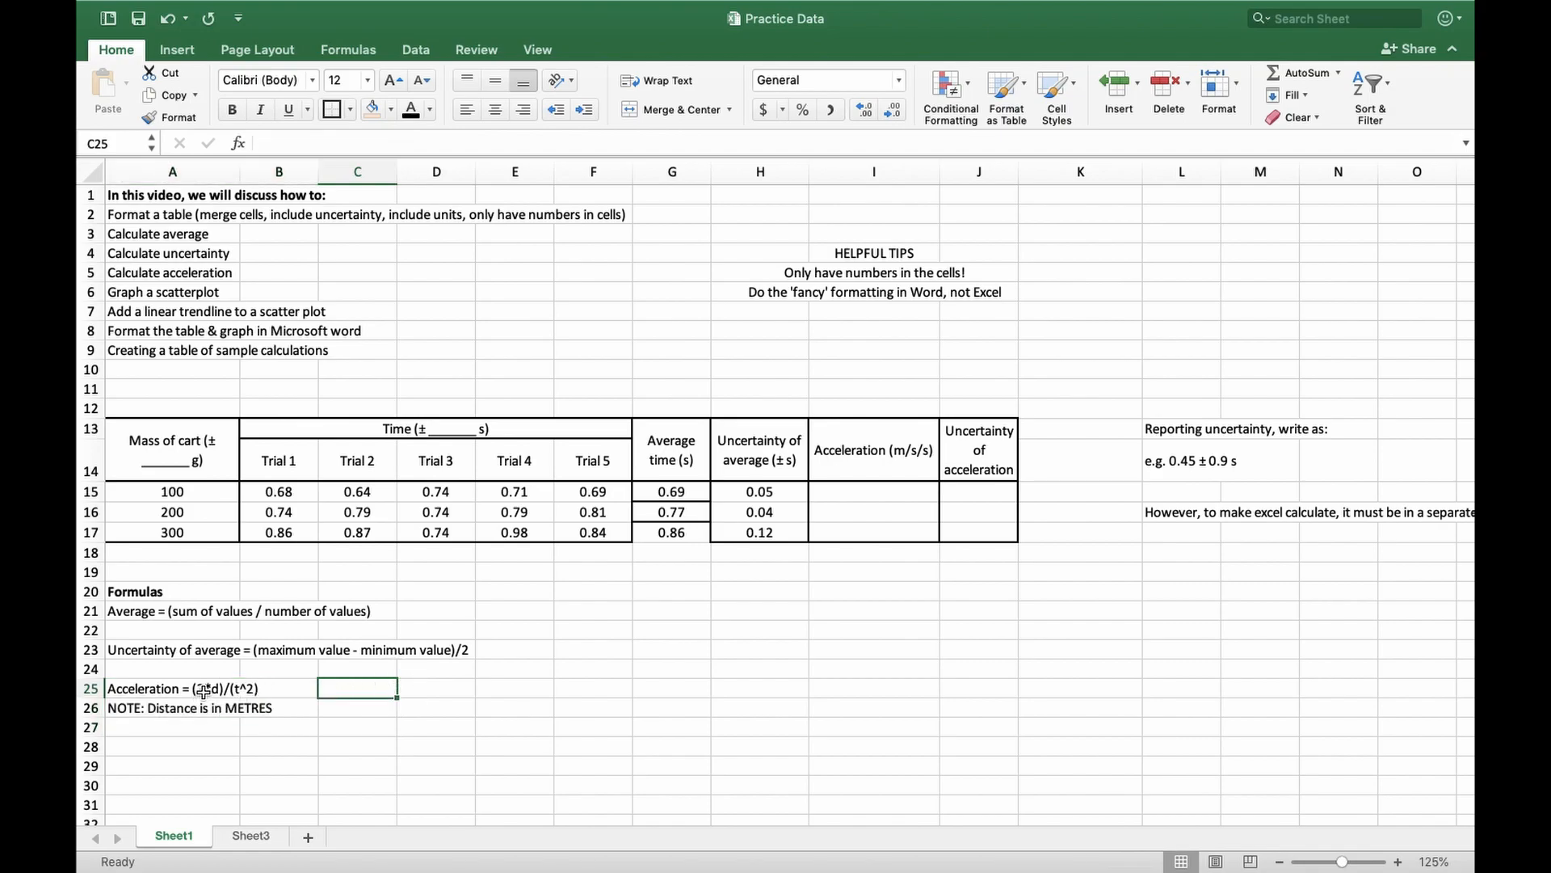
click(216, 690)
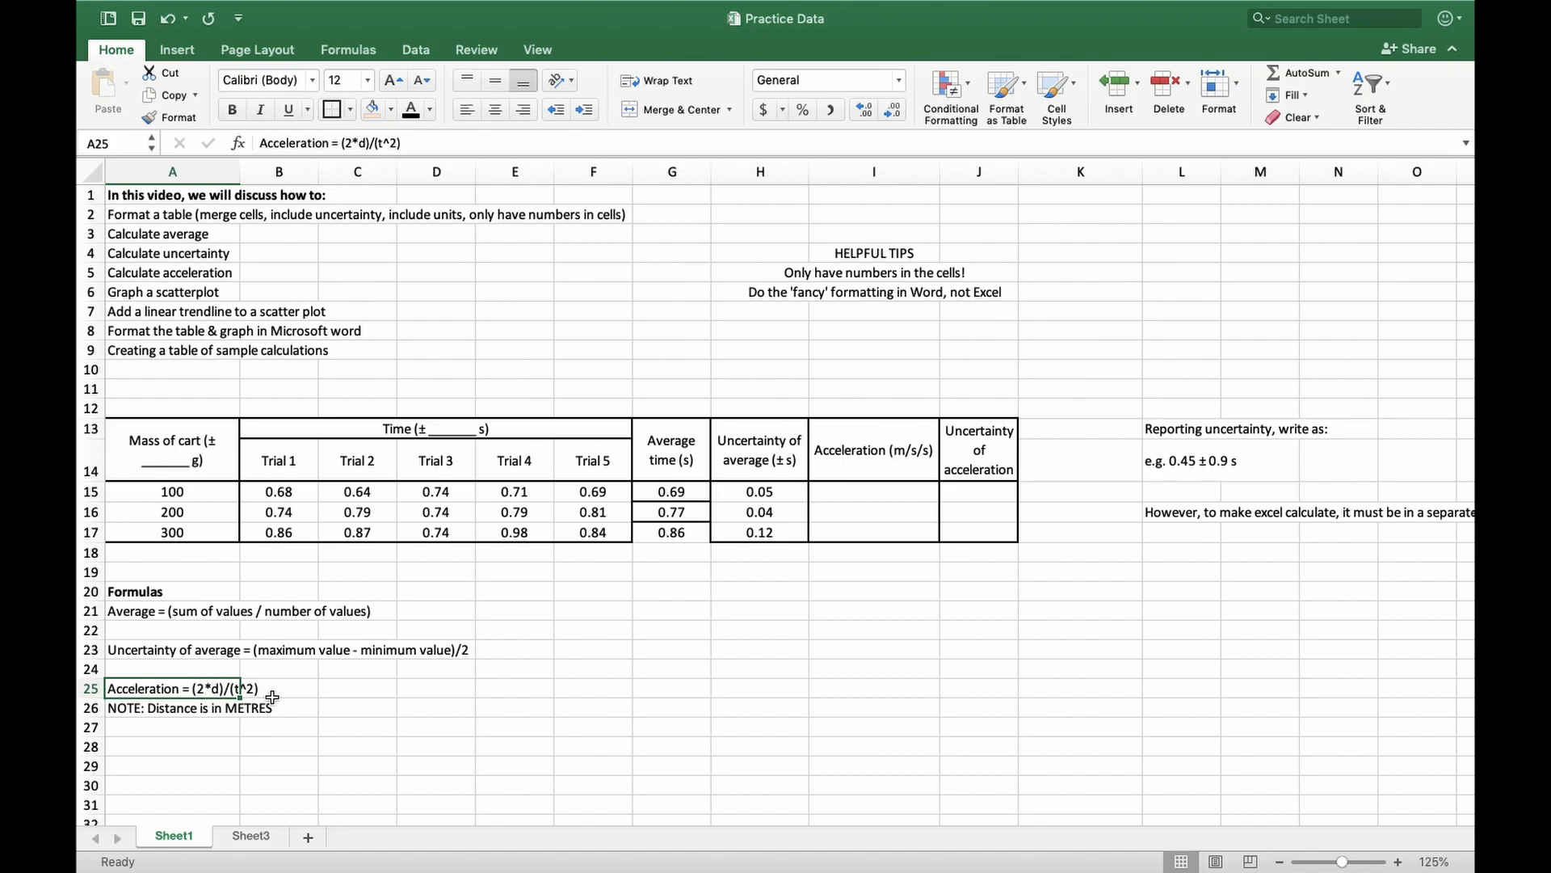
click(274, 693)
Try out the exponent symbol ^ in the blank cells beside the acceleration formula, and undo the entries
click(409, 686)
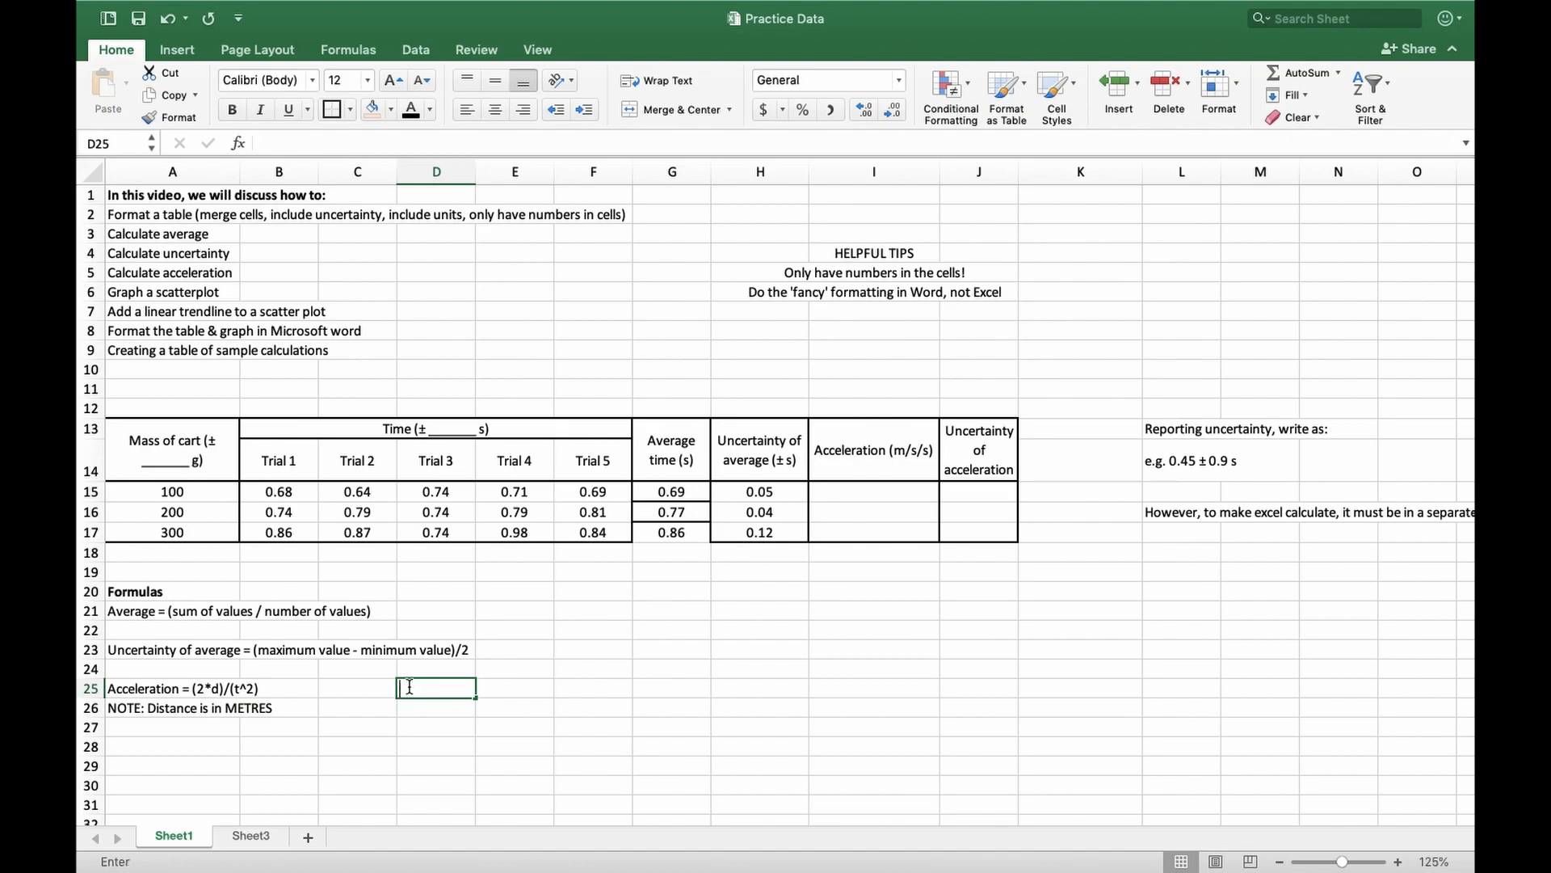
text(^)
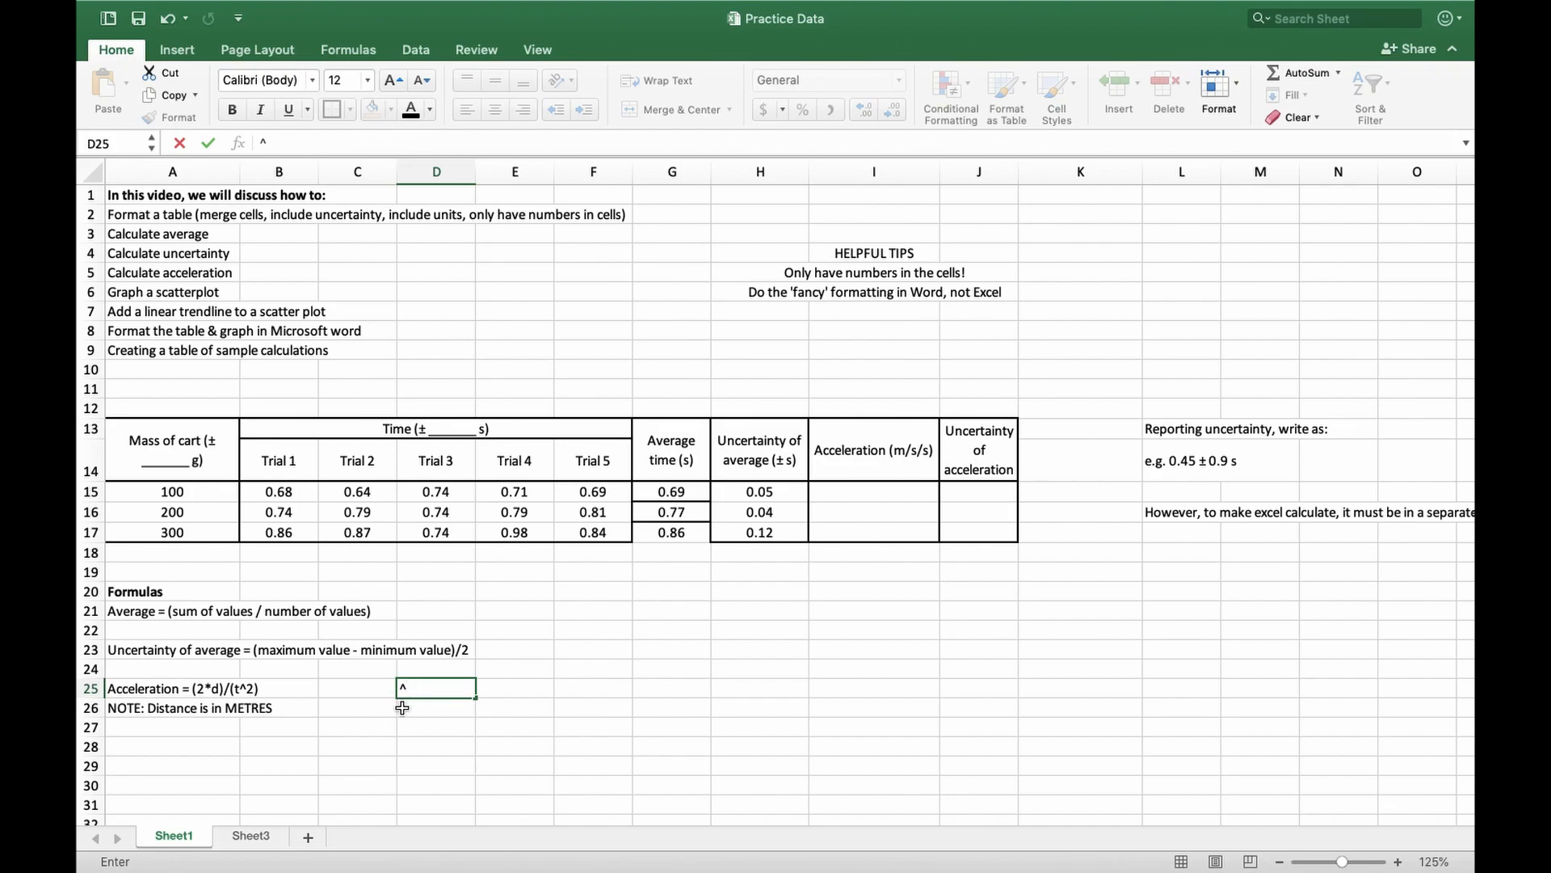
key(Left)
text(XX)
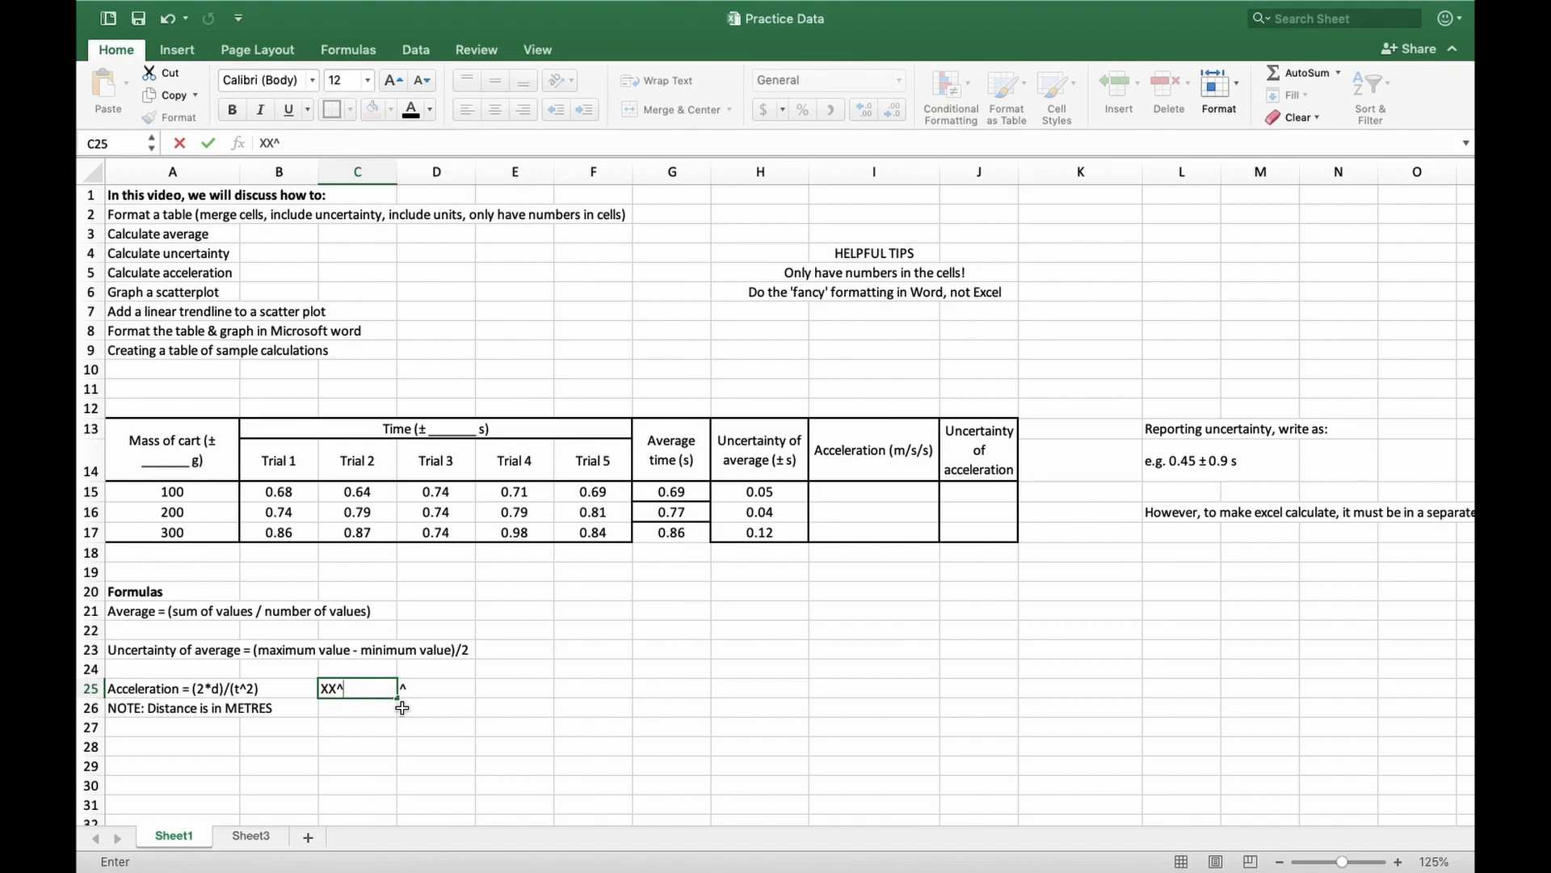
key(Escape)
key(super+z)
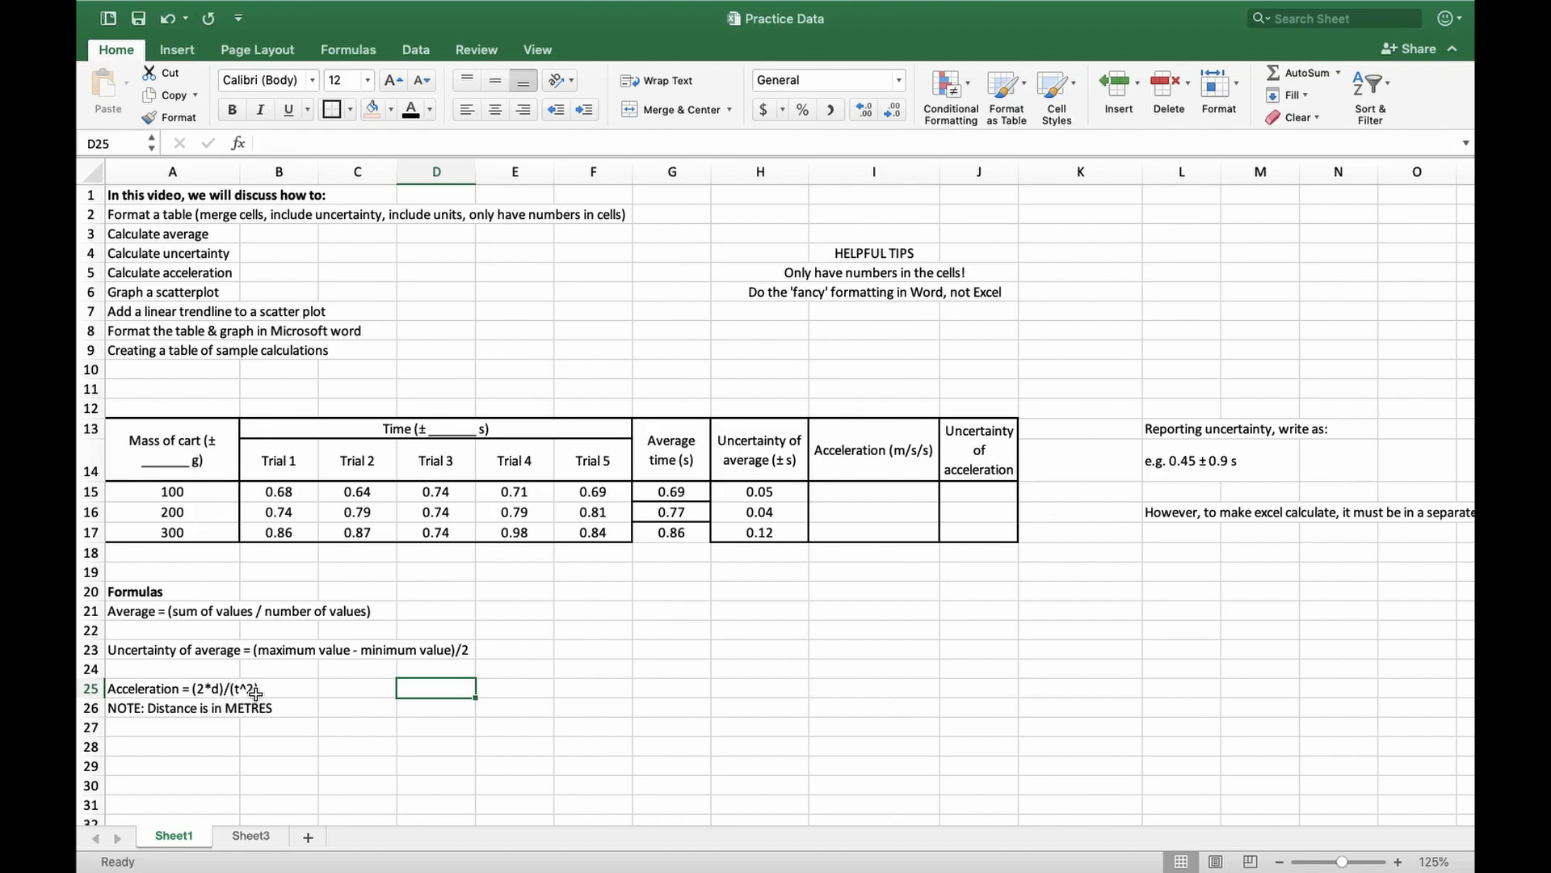
Calculate the acceleration for the 100 g cart in I15 with =(2*0.80)/(G15^2)
click(849, 490)
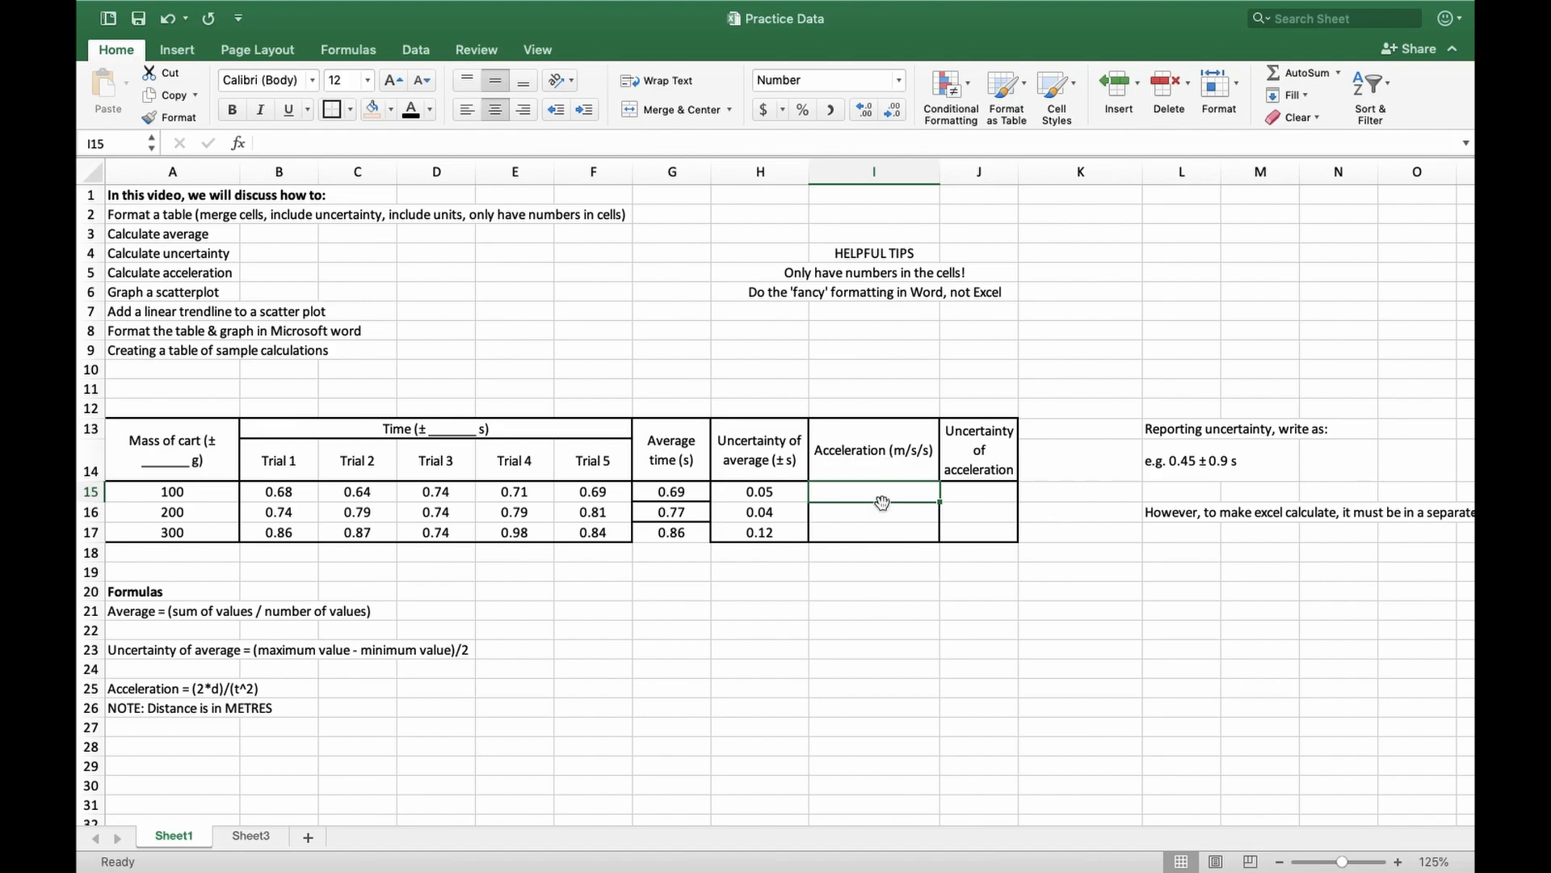
text(=)
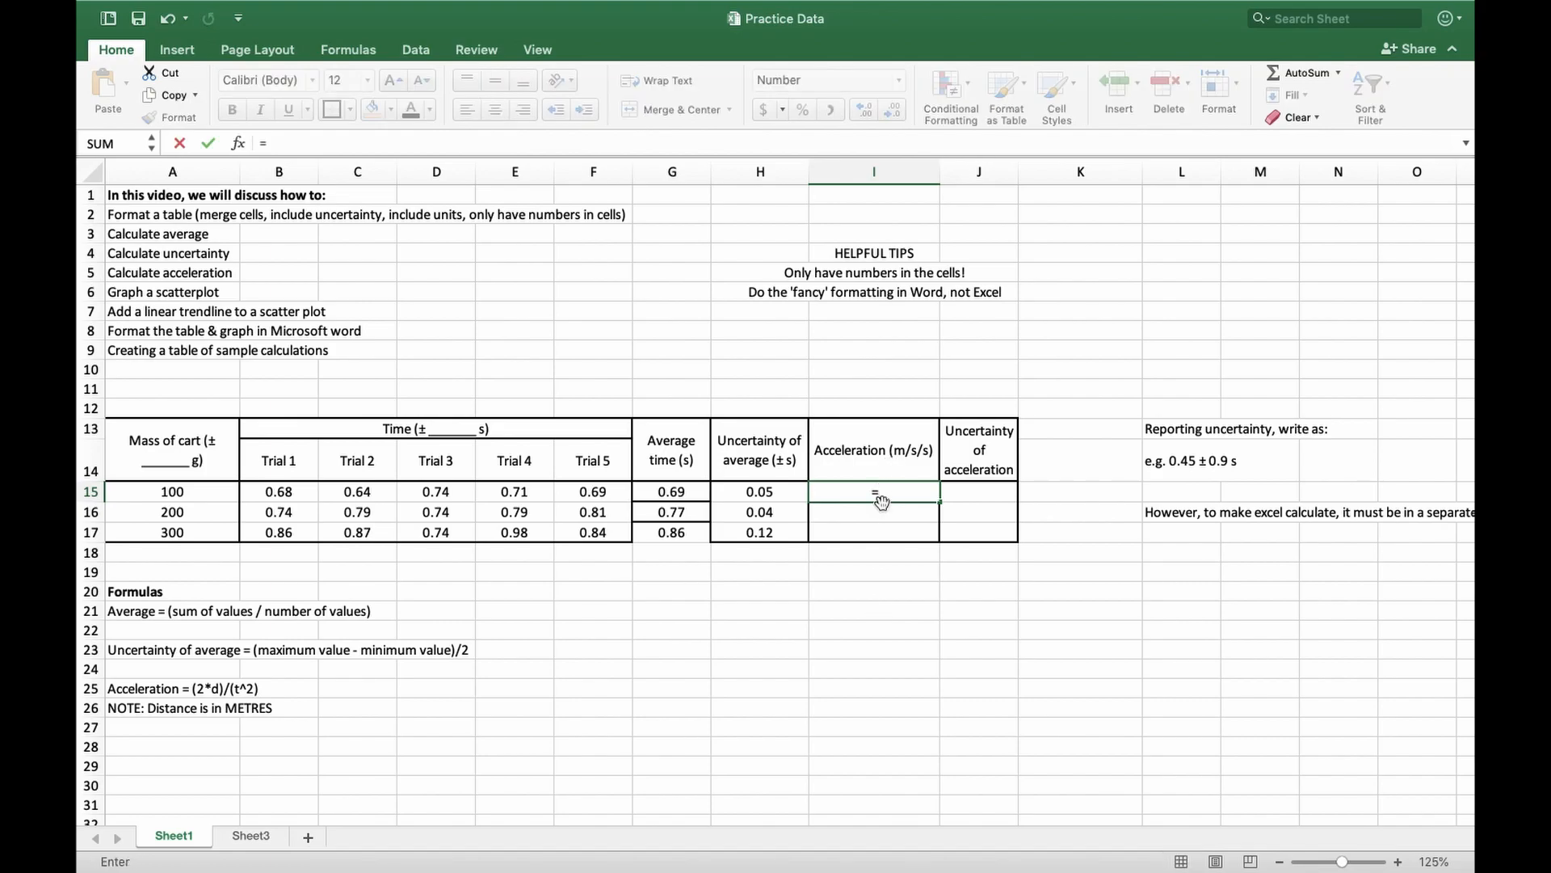
text((2*)
text(0.80)
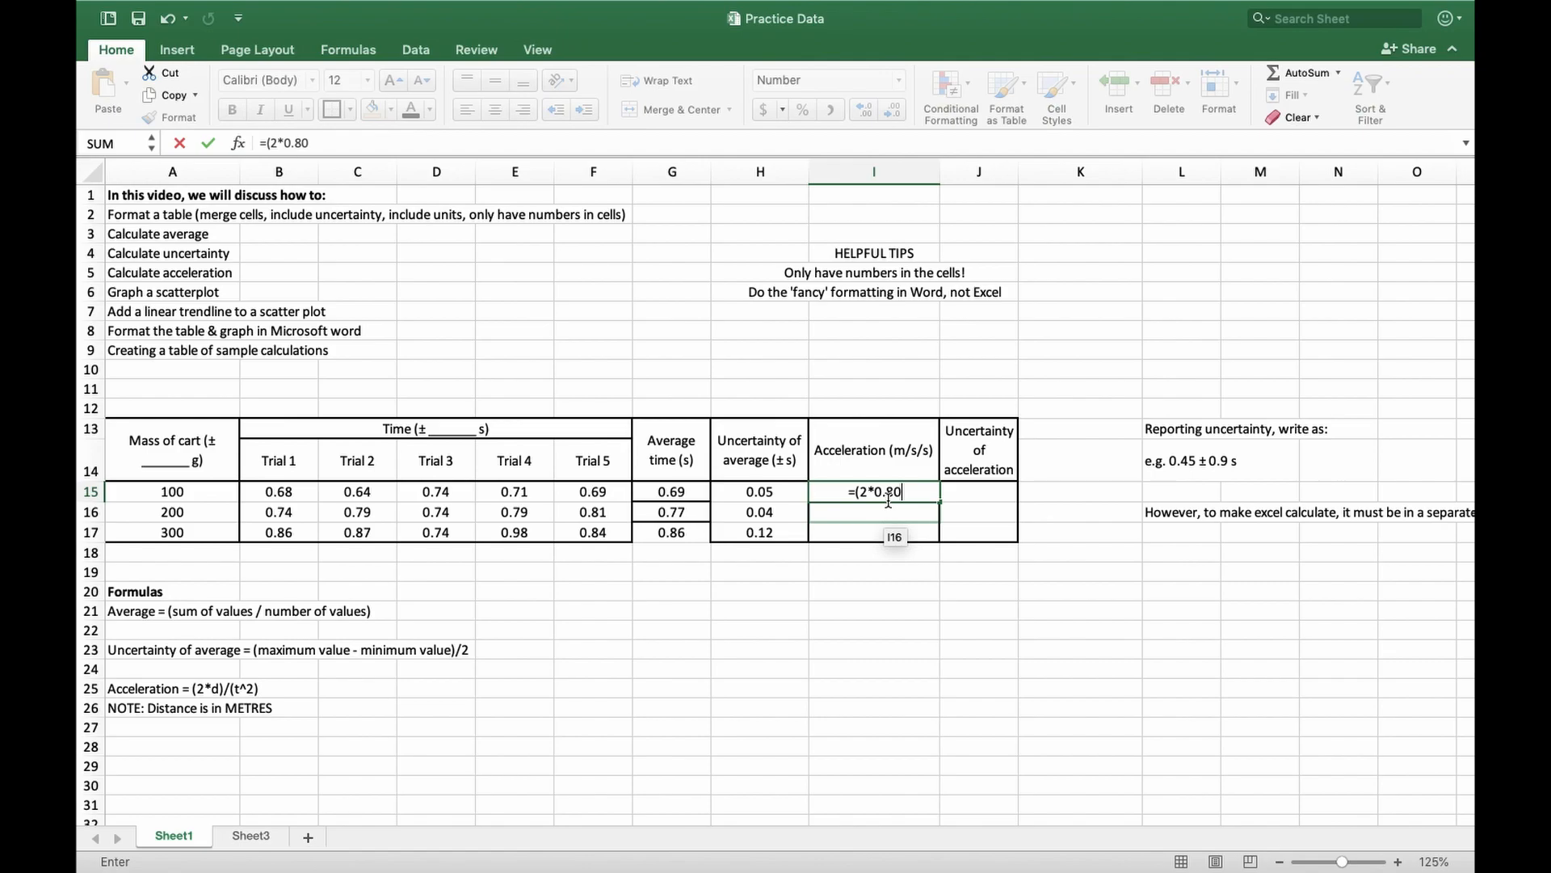
text()/)
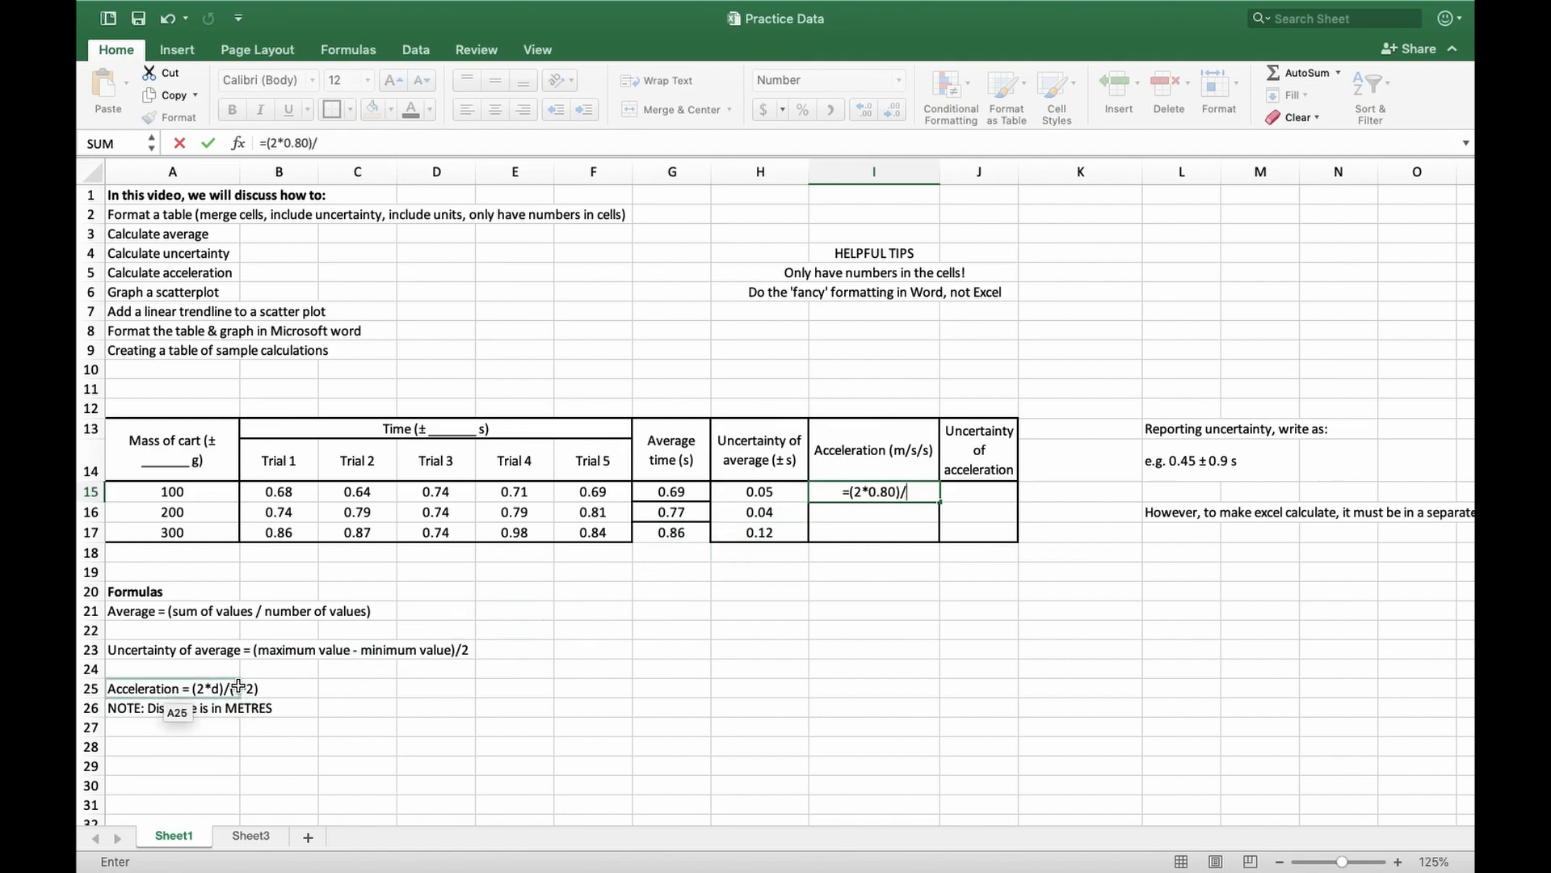
text(()
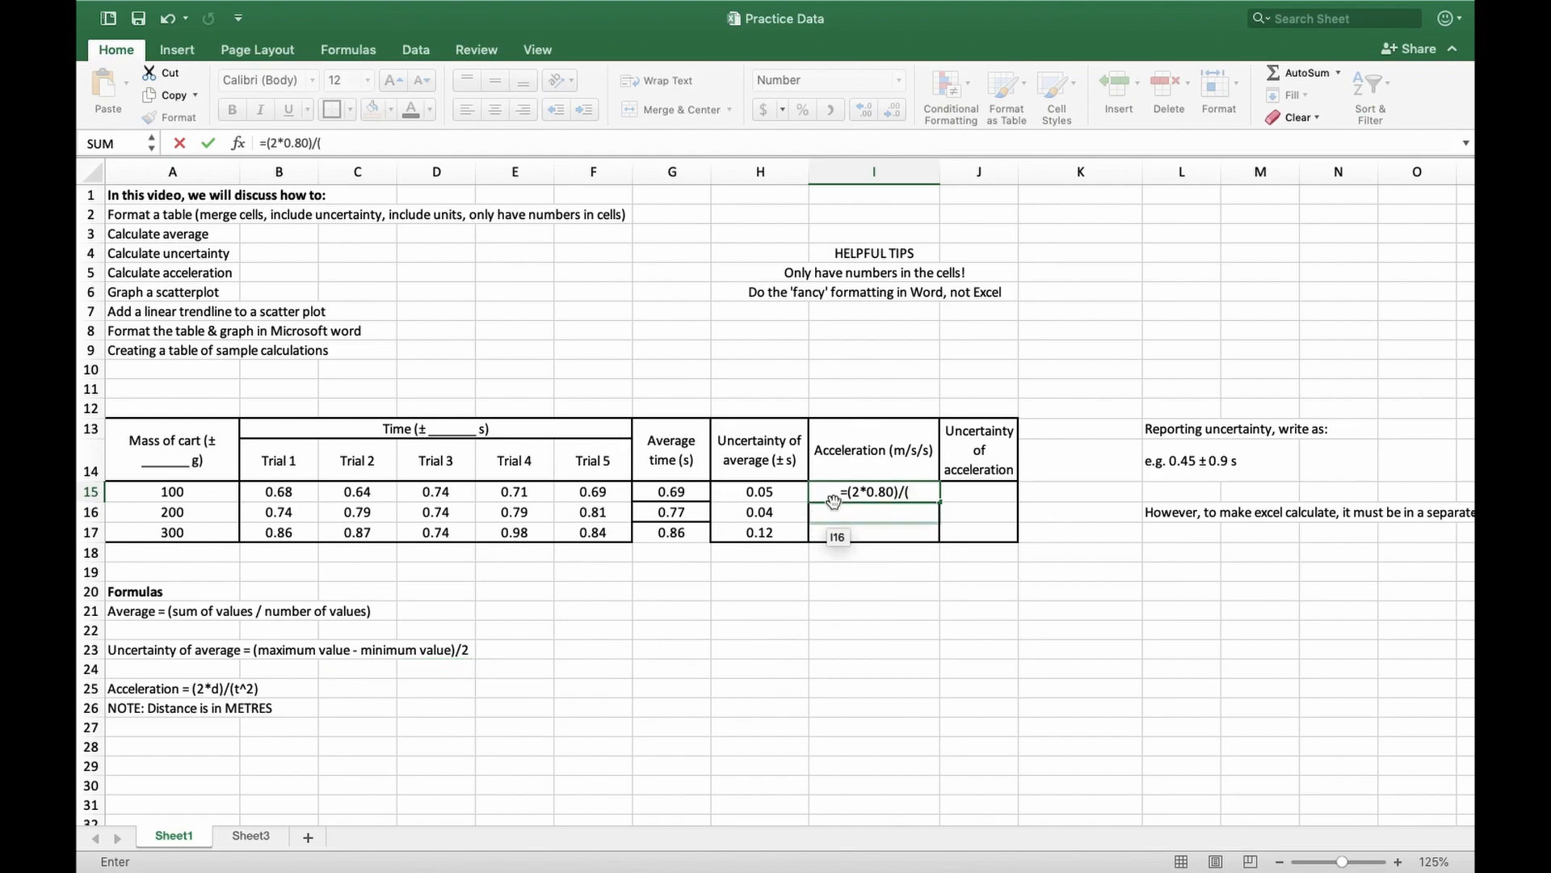
click(668, 491)
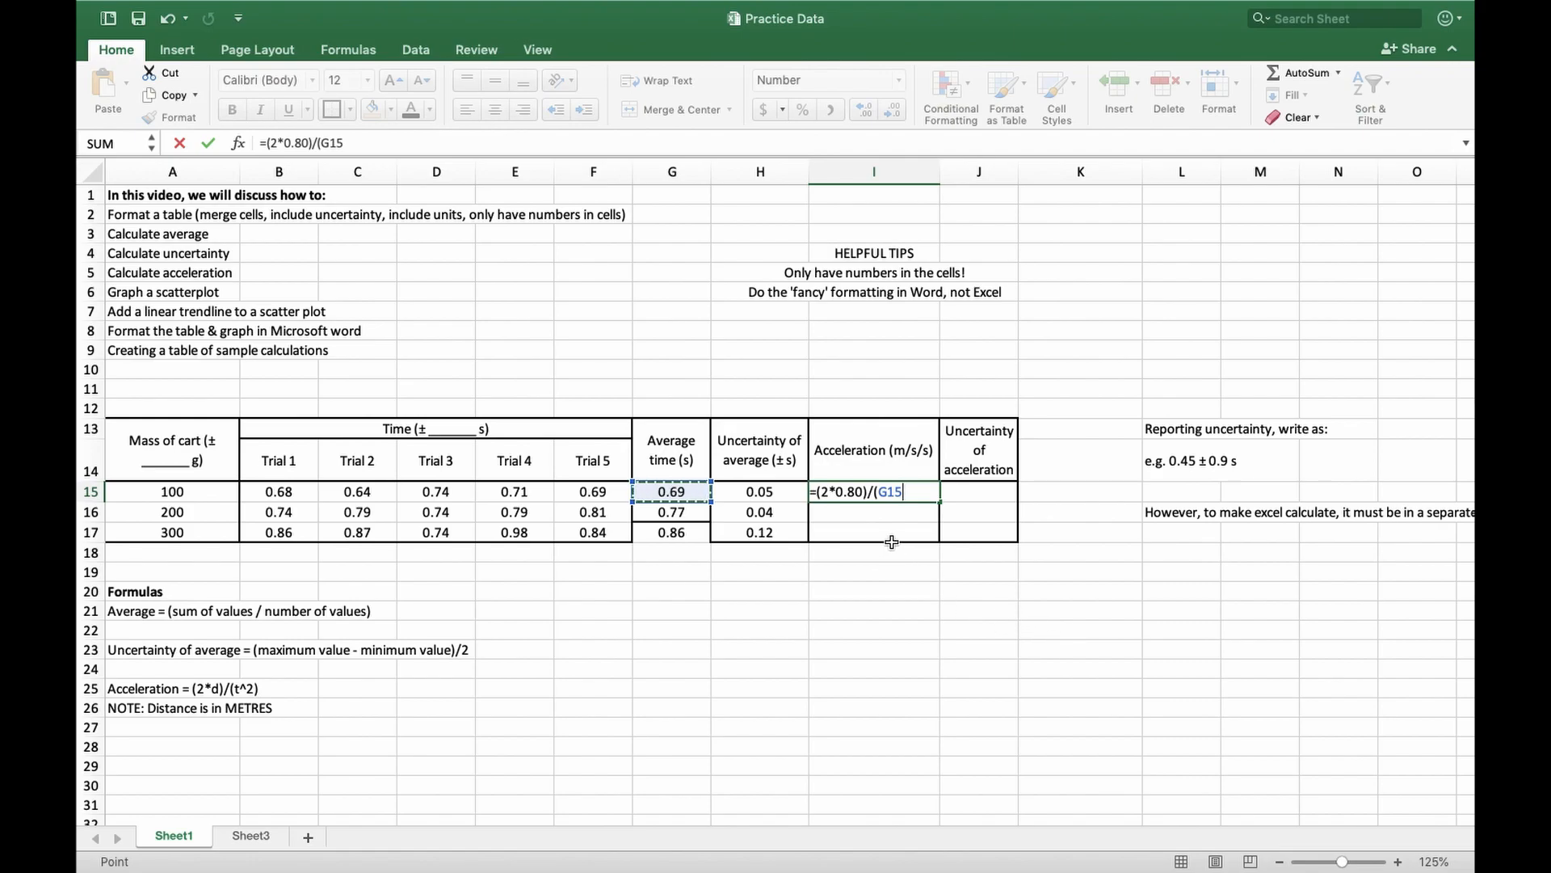
text(^2))
key(Return)
Fill the acceleration formula from I15 down to I17 for the 200 g and 300 g carts
click(889, 491)
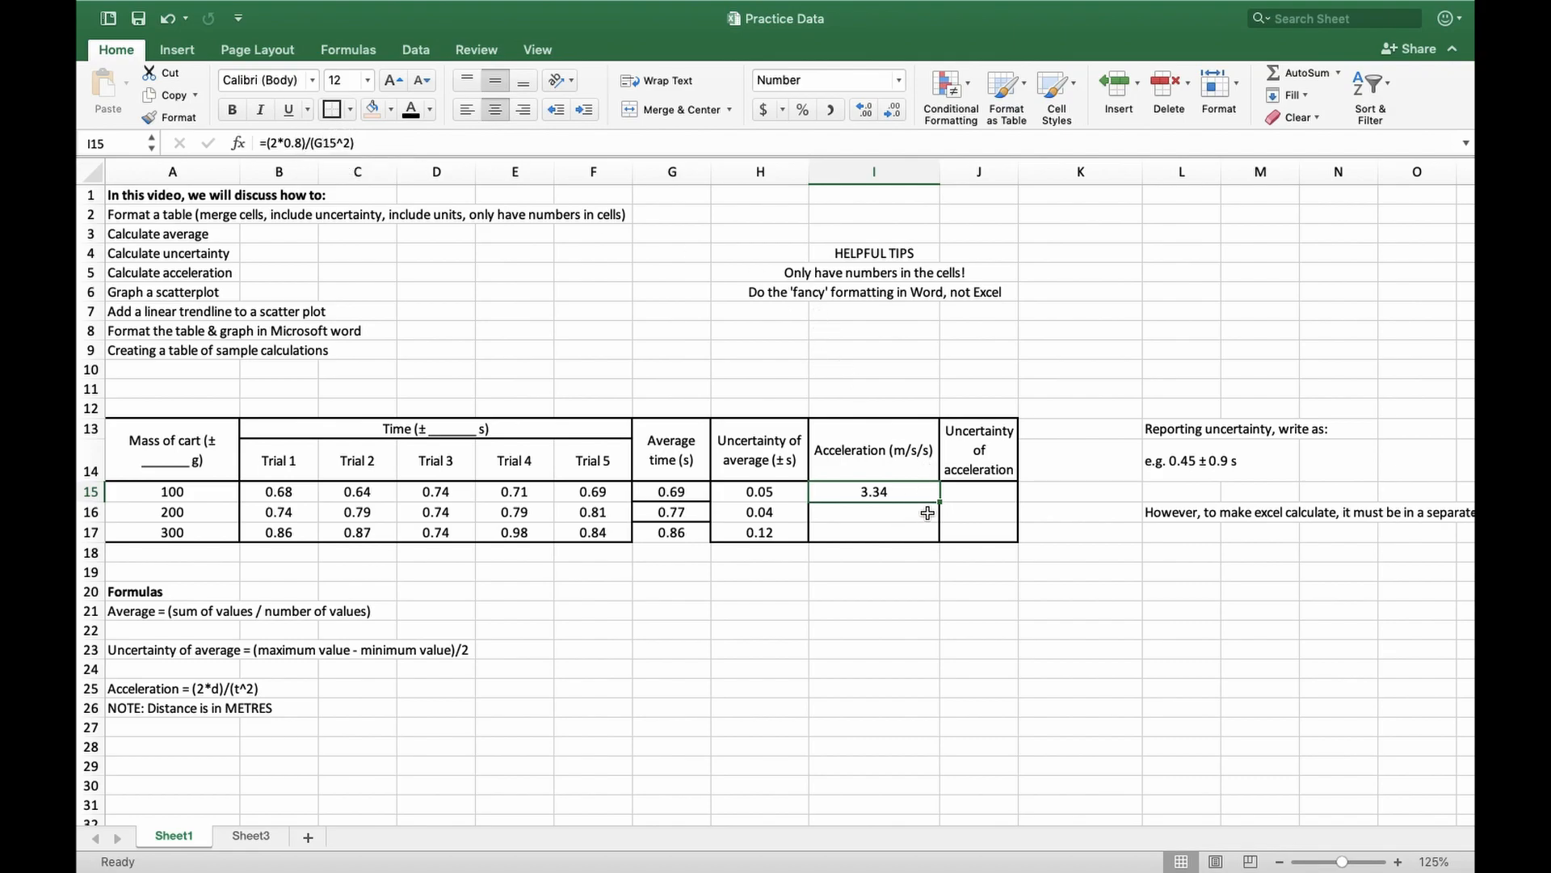
drag(940, 501, 936, 542)
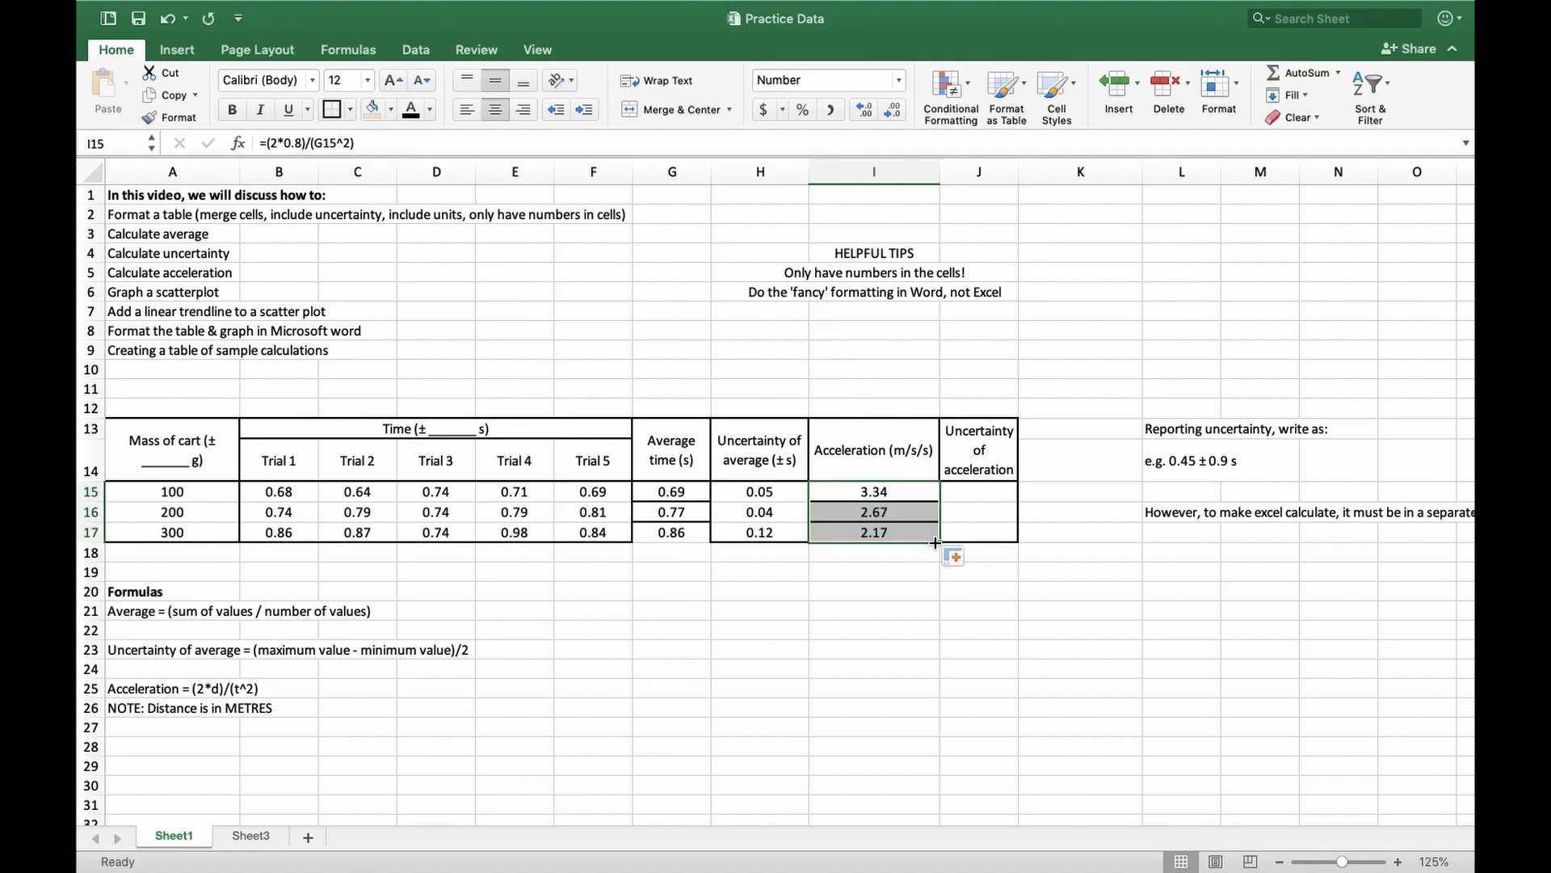
click(909, 555)
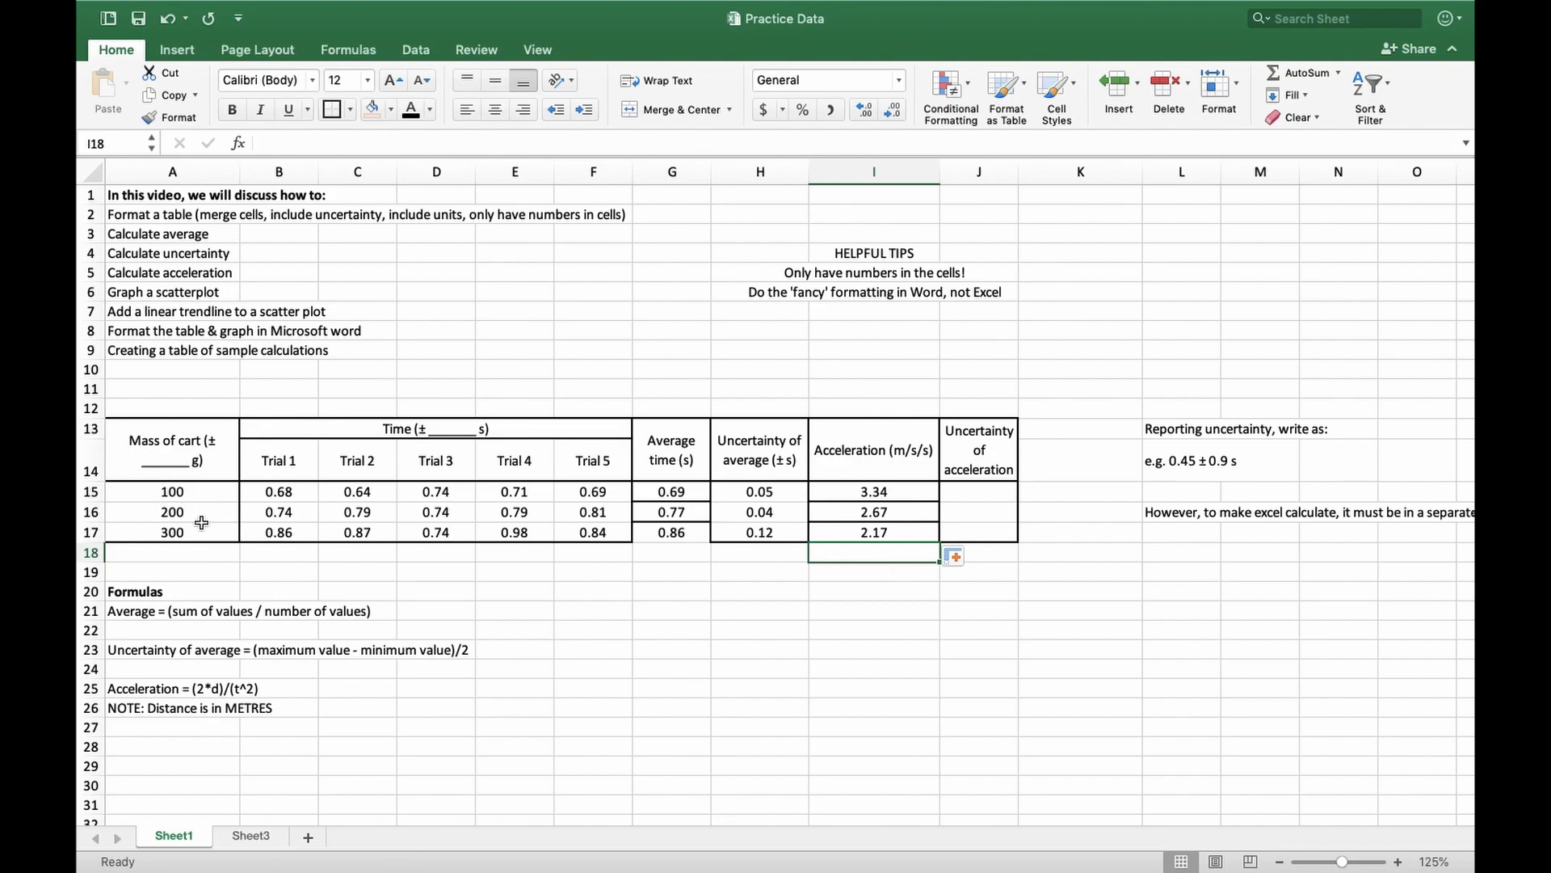
Examine the empty uncertainty of acceleration column alongside the acceleration values and the rest of the table
click(983, 496)
drag(980, 443, 982, 526)
drag(875, 491, 878, 533)
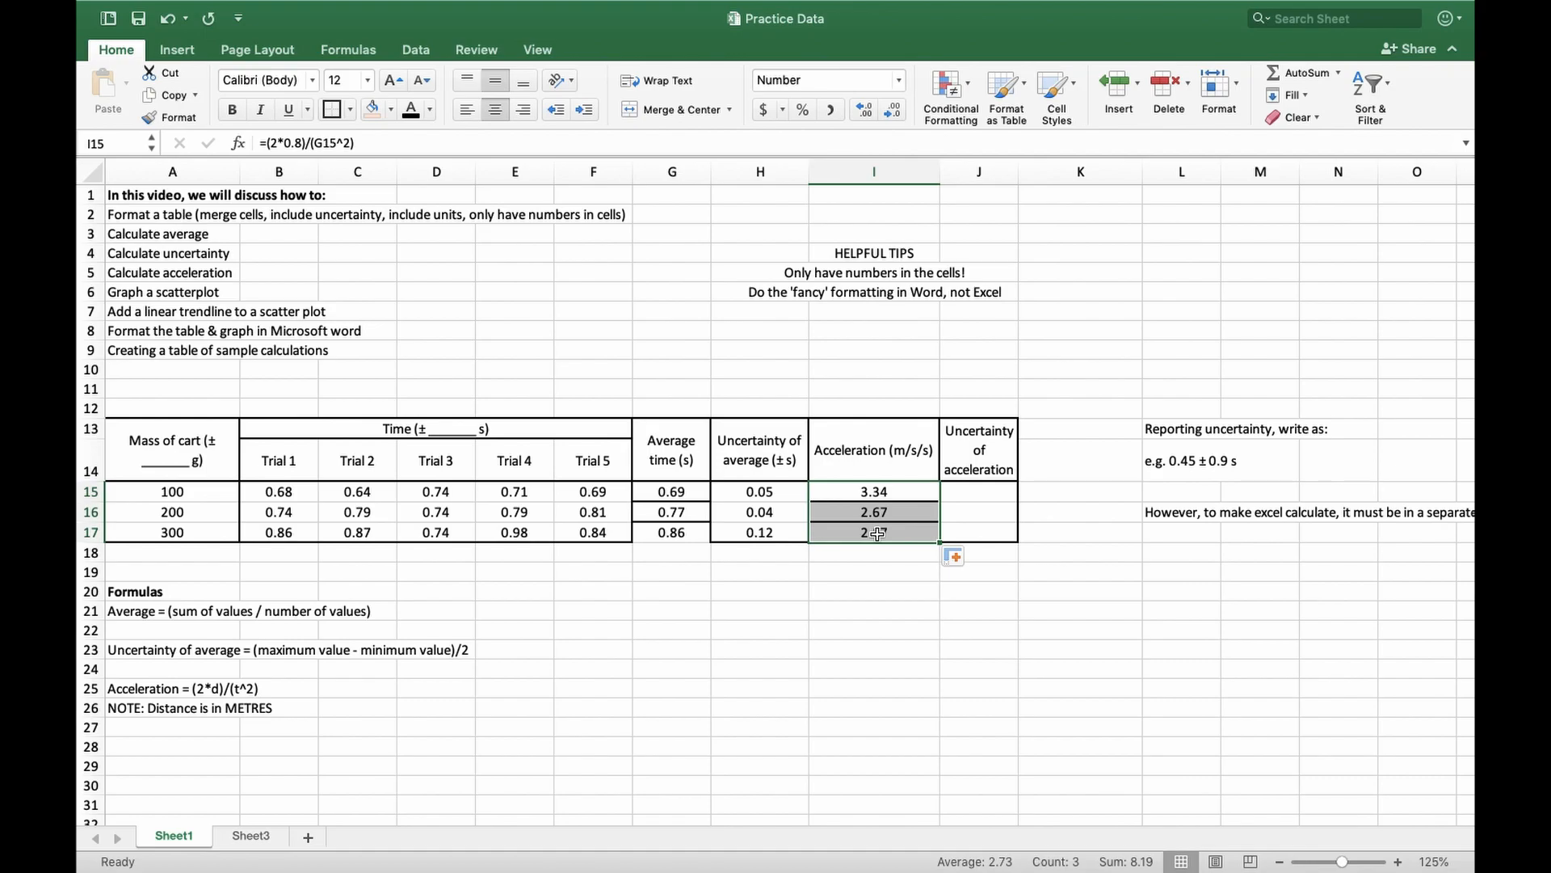
drag(990, 475, 987, 533)
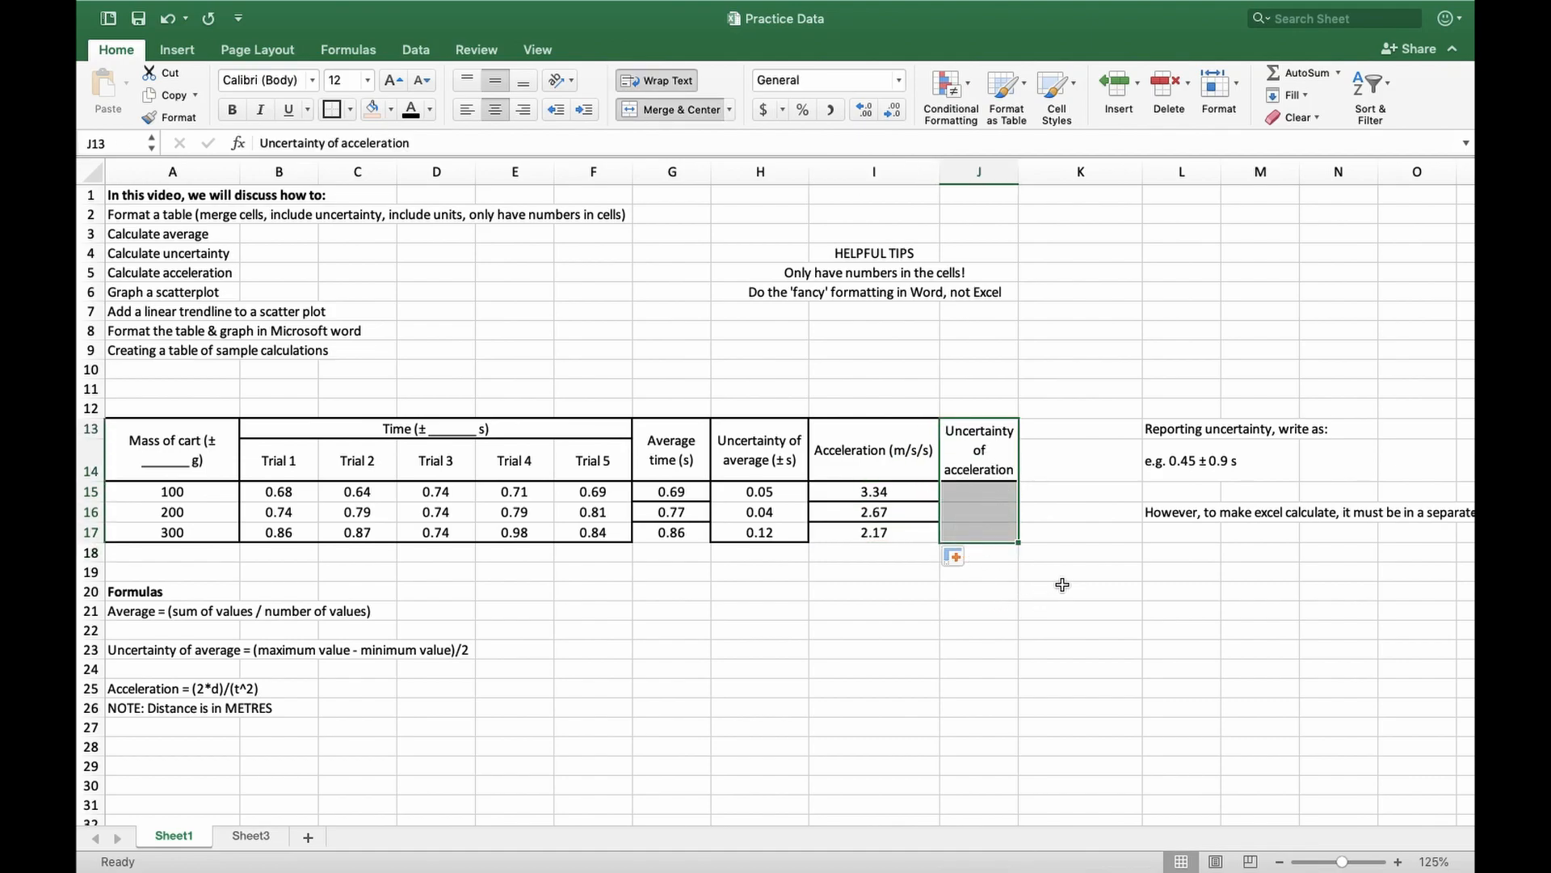
click(1039, 571)
drag(987, 491, 992, 533)
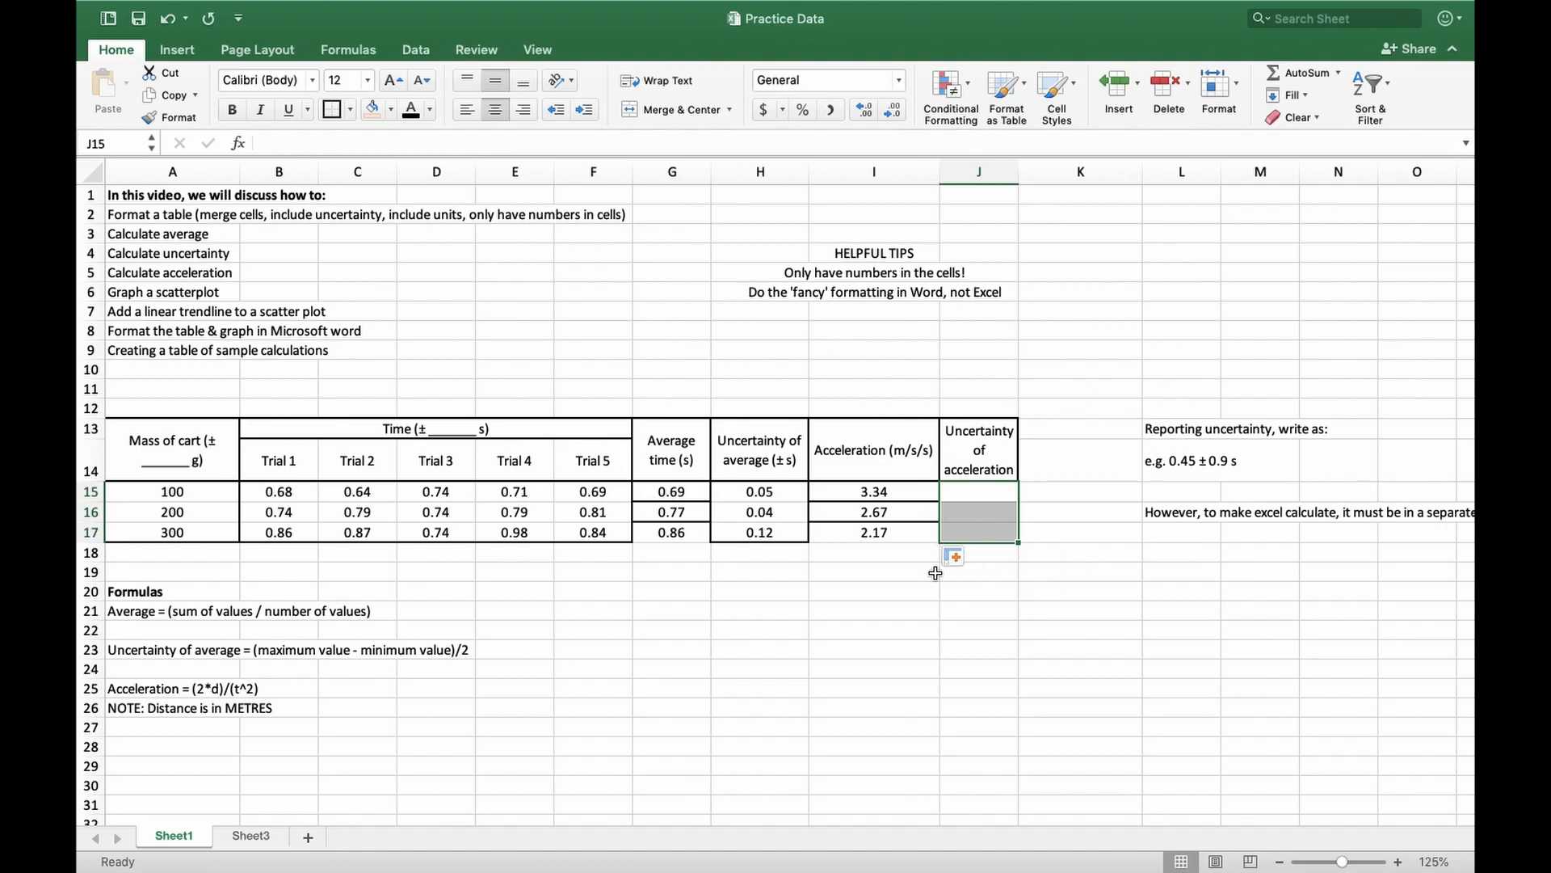
click(849, 567)
drag(869, 541, 81, 424)
click(700, 598)
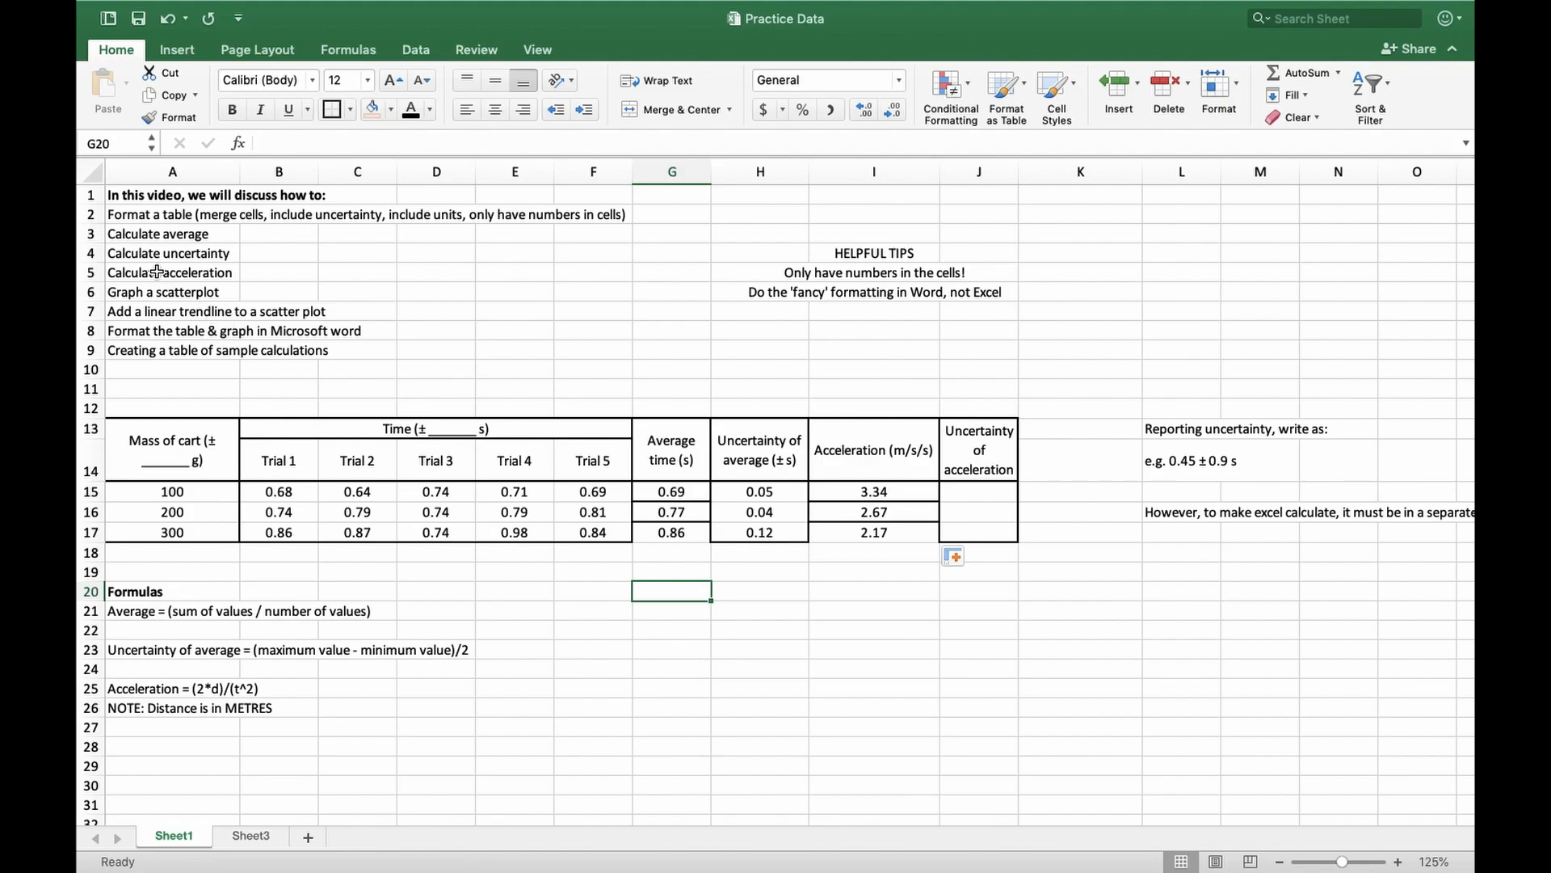
Insert a marker-only scatter chart from the acceleration values in I15:I17
click(138, 296)
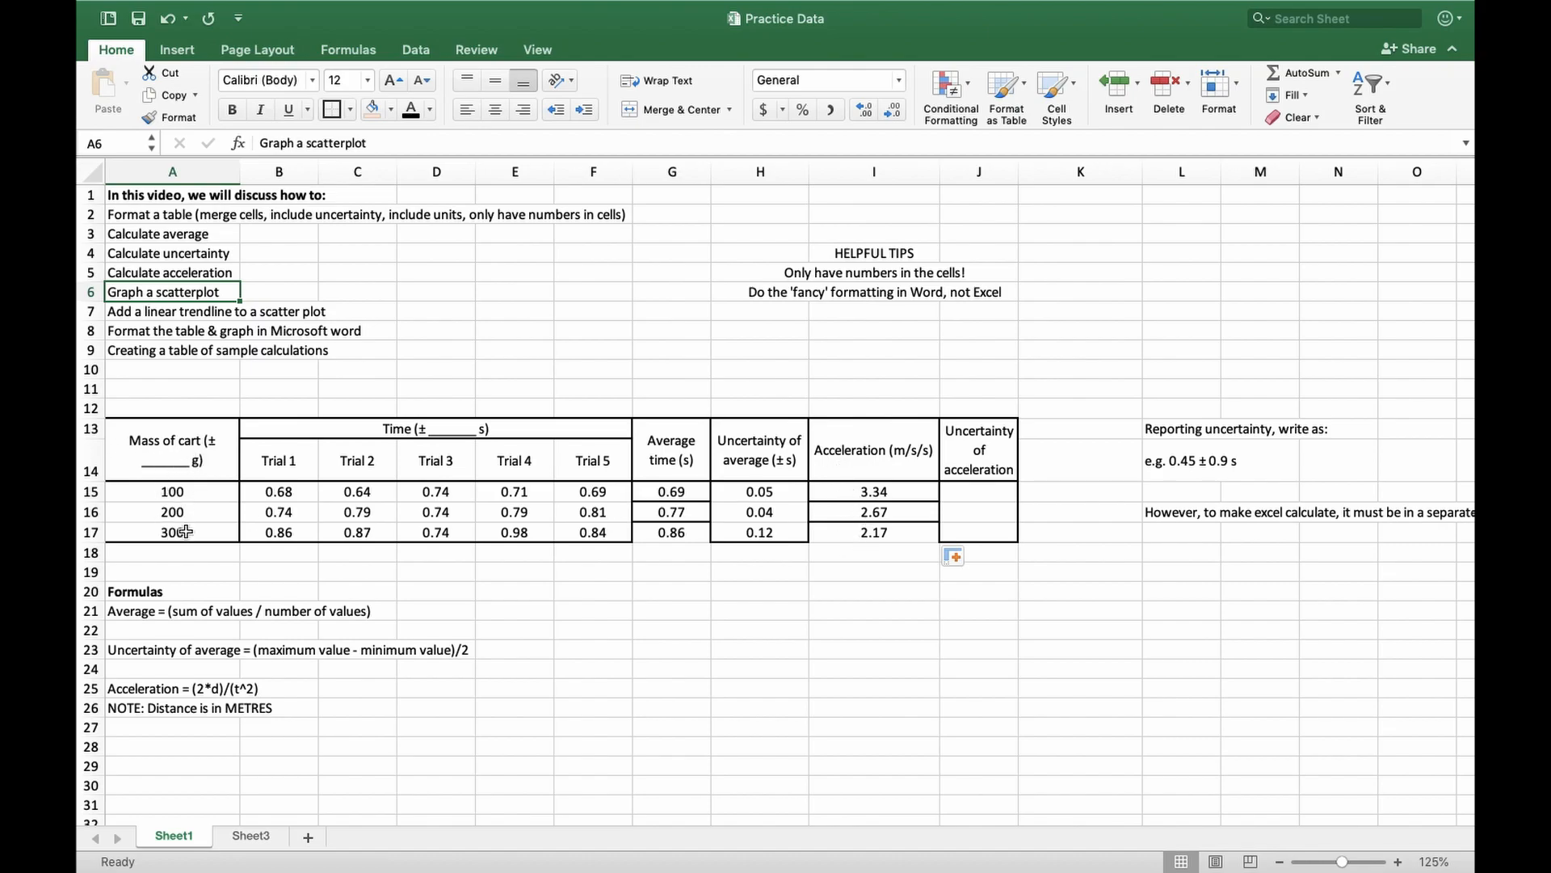
drag(864, 492, 859, 530)
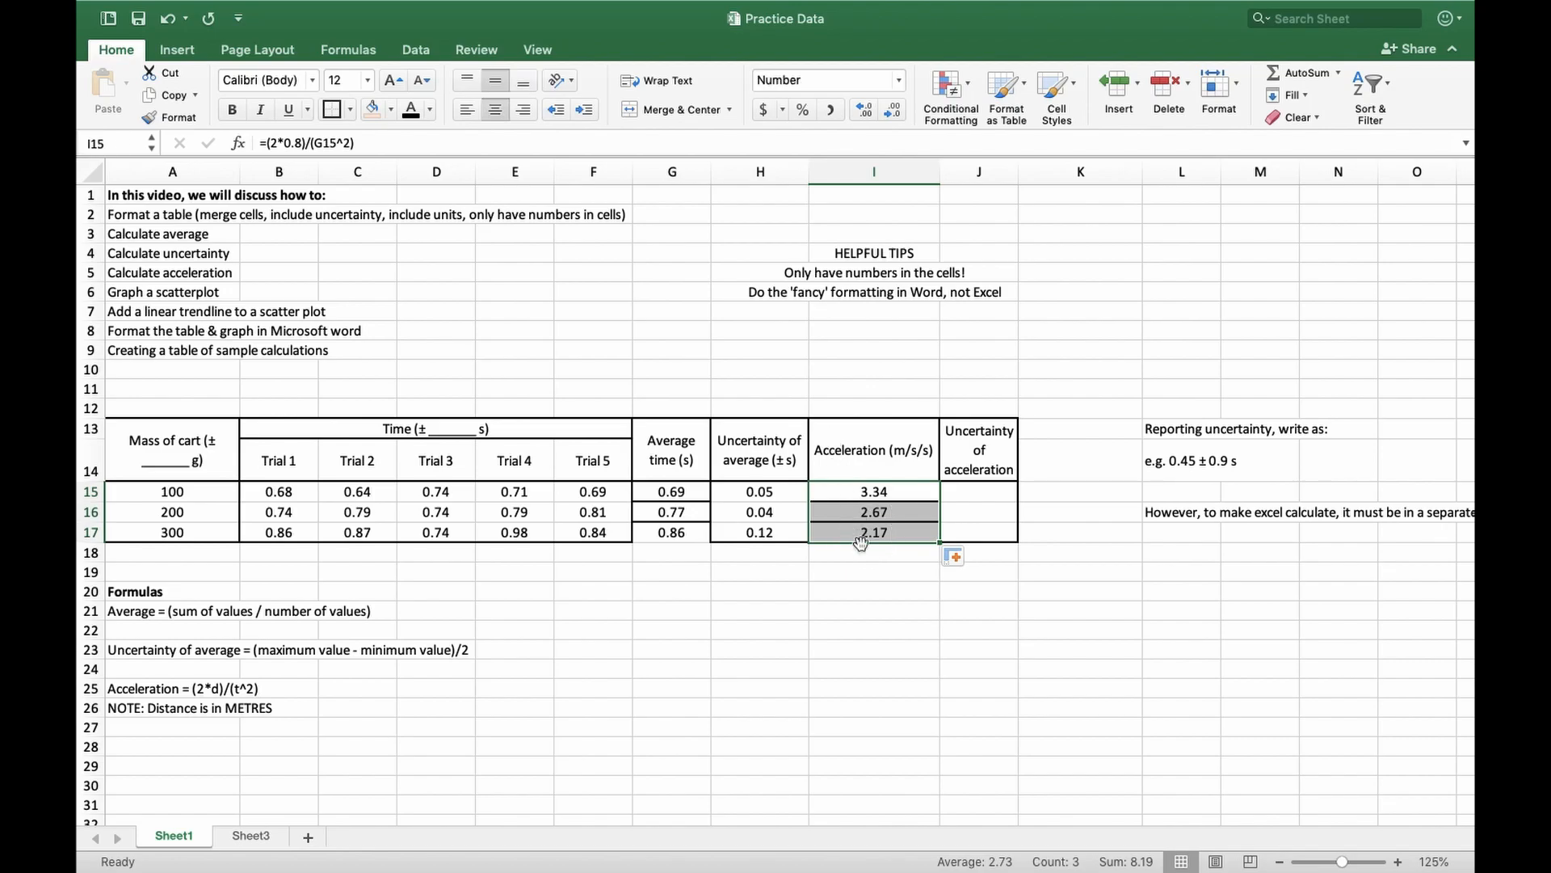
click(178, 50)
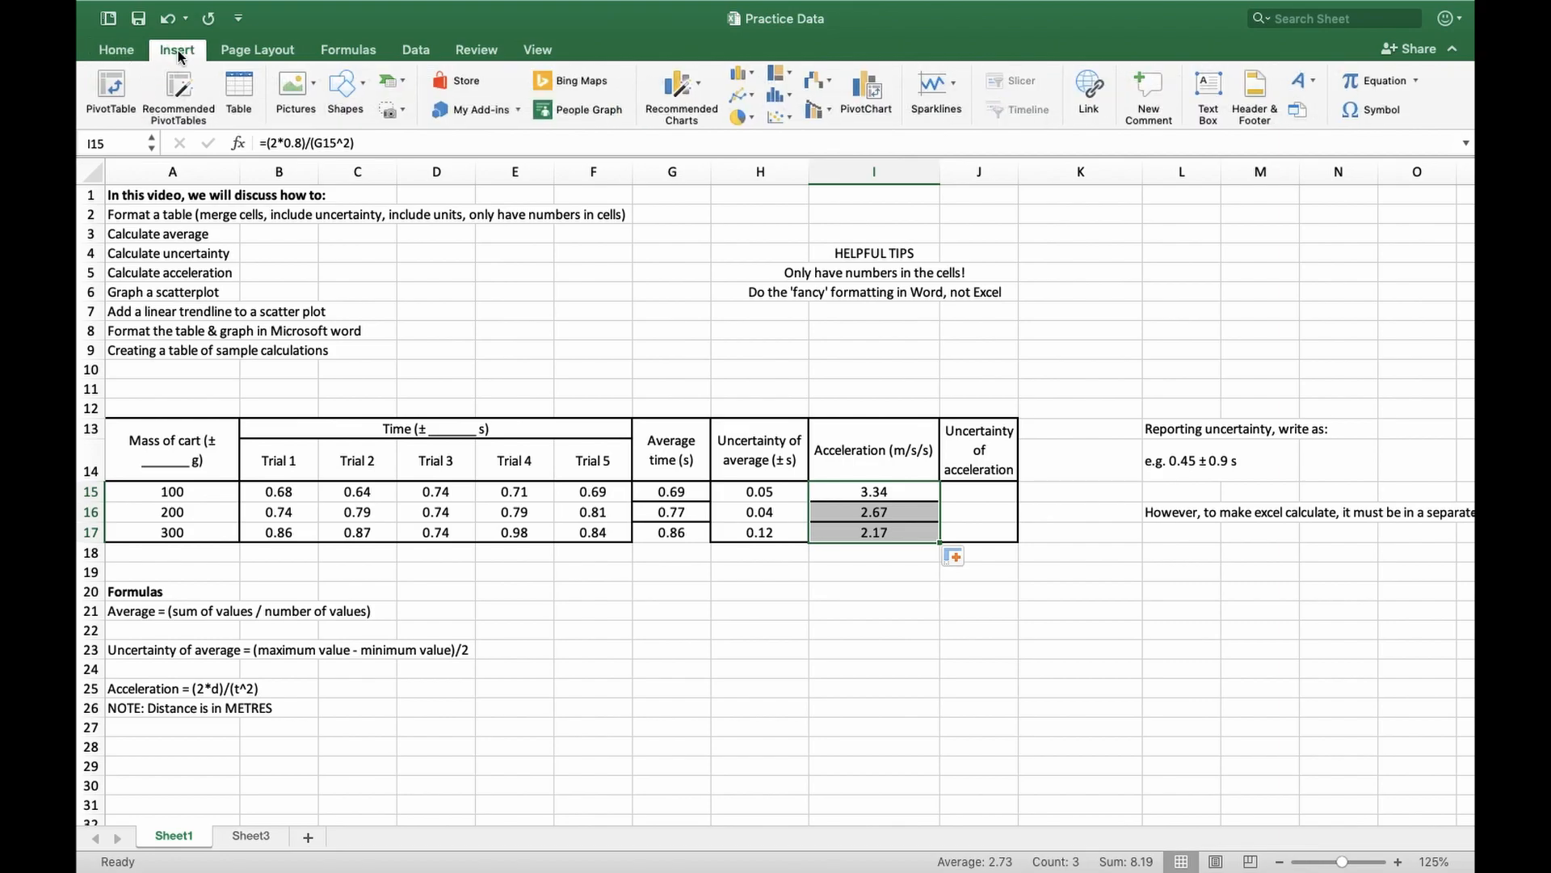
click(787, 119)
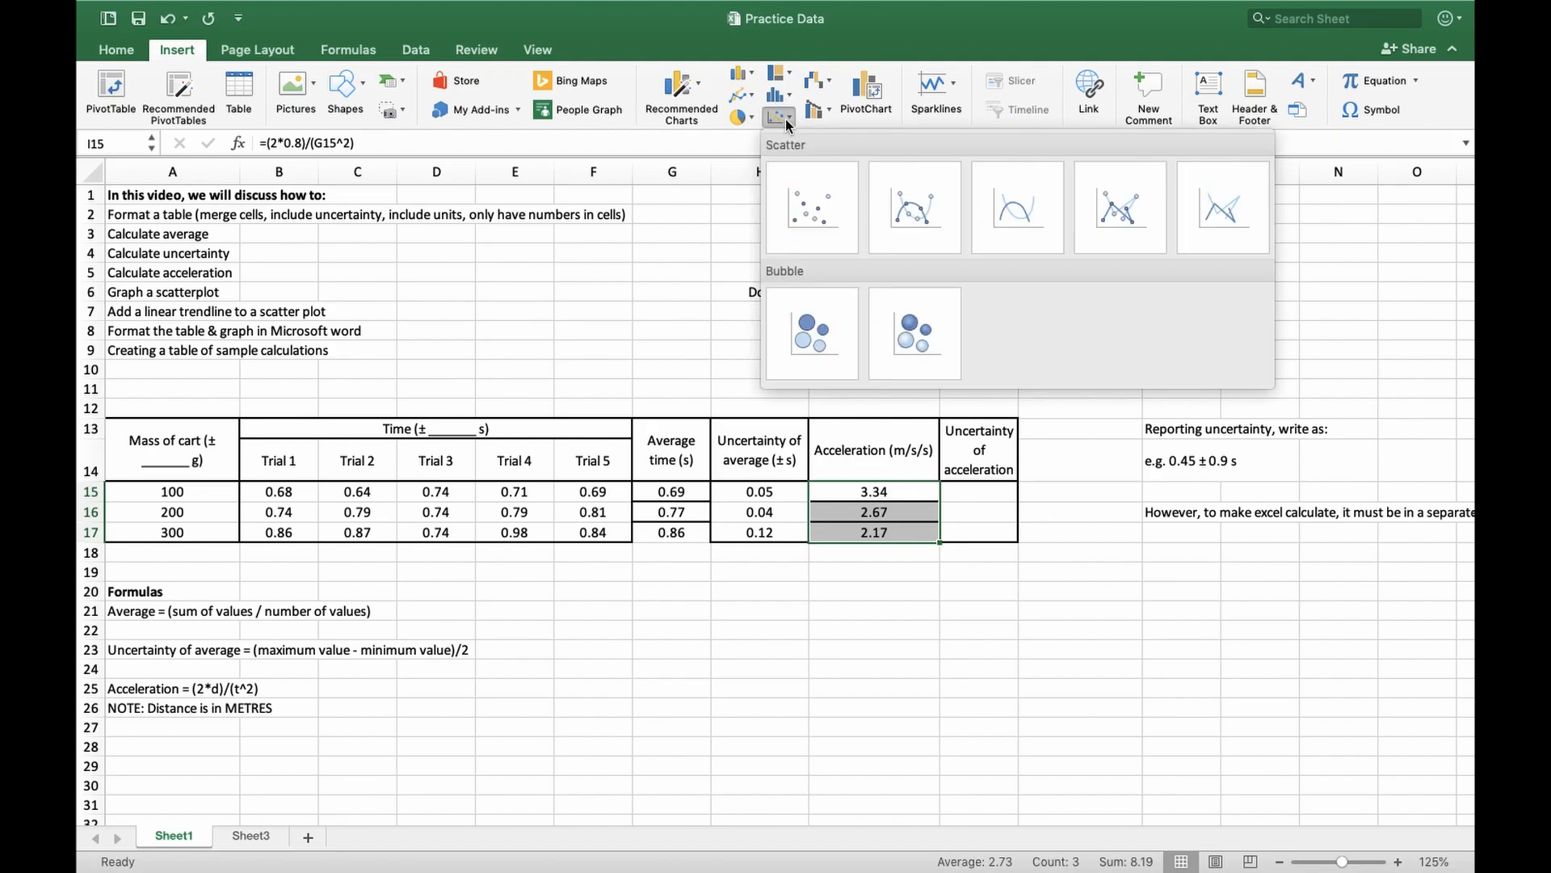
click(802, 220)
Move the scatter chart below the data table so the table's columns are uncovered
scroll(812, 420, down, 5)
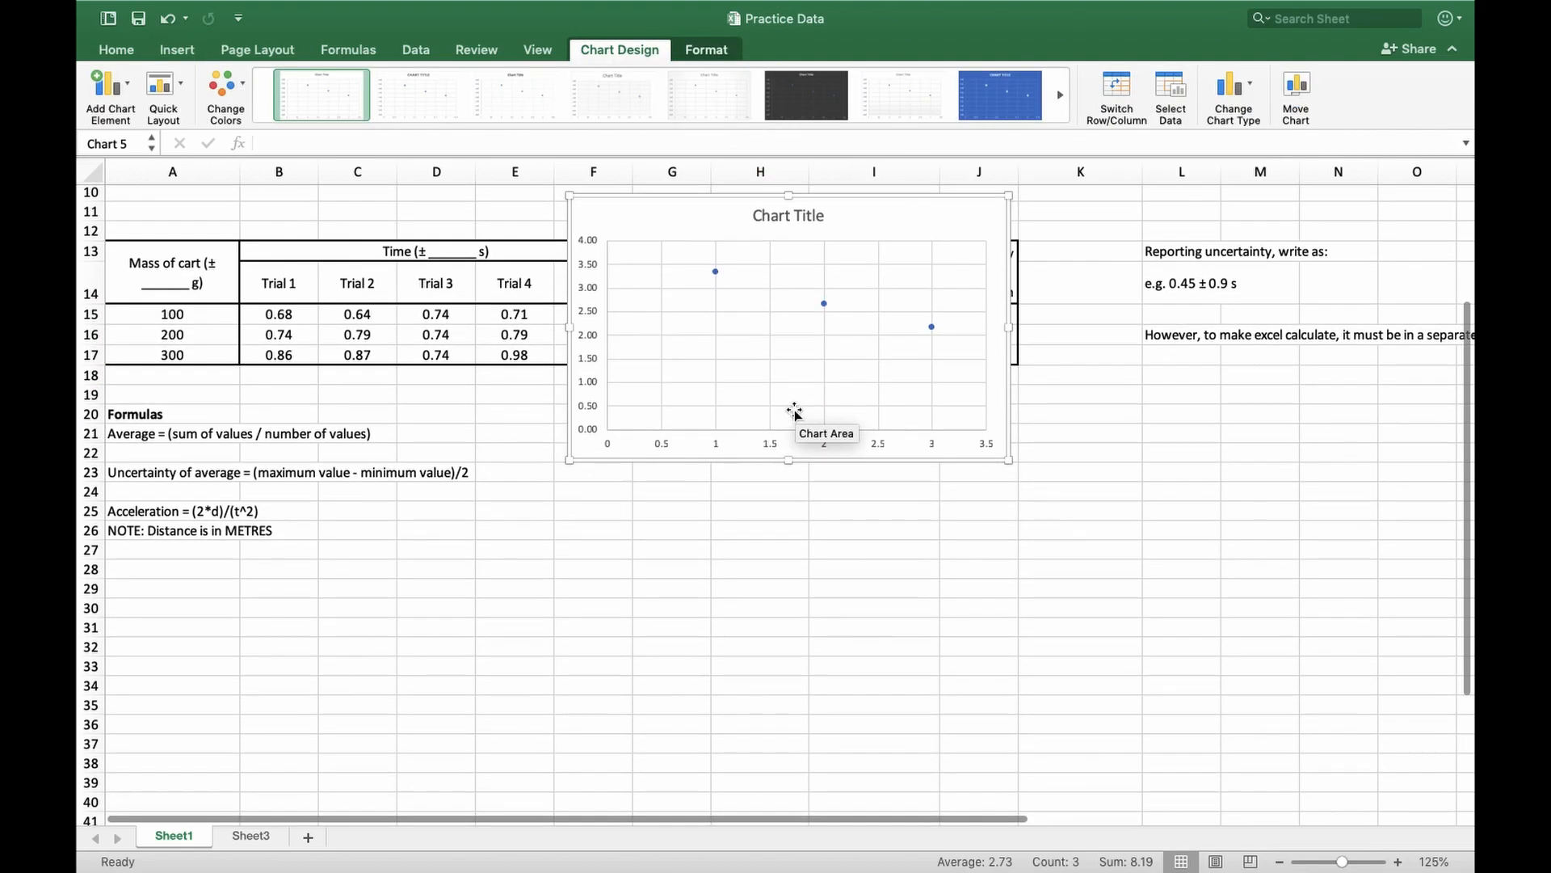
scroll(800, 408, up, 3)
drag(903, 280, 883, 464)
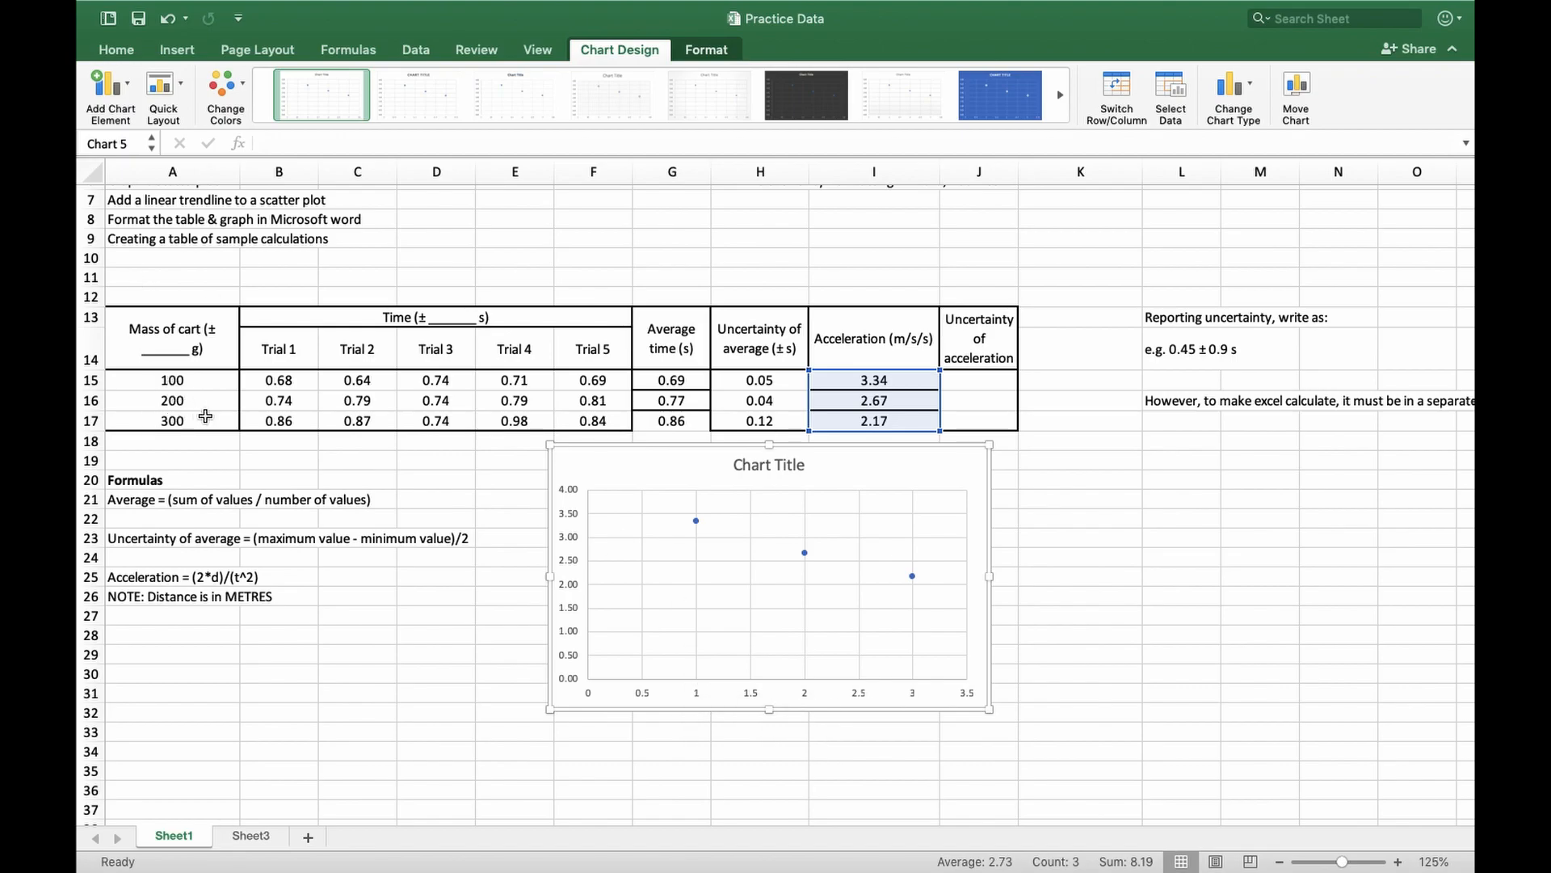
drag(928, 443, 915, 455)
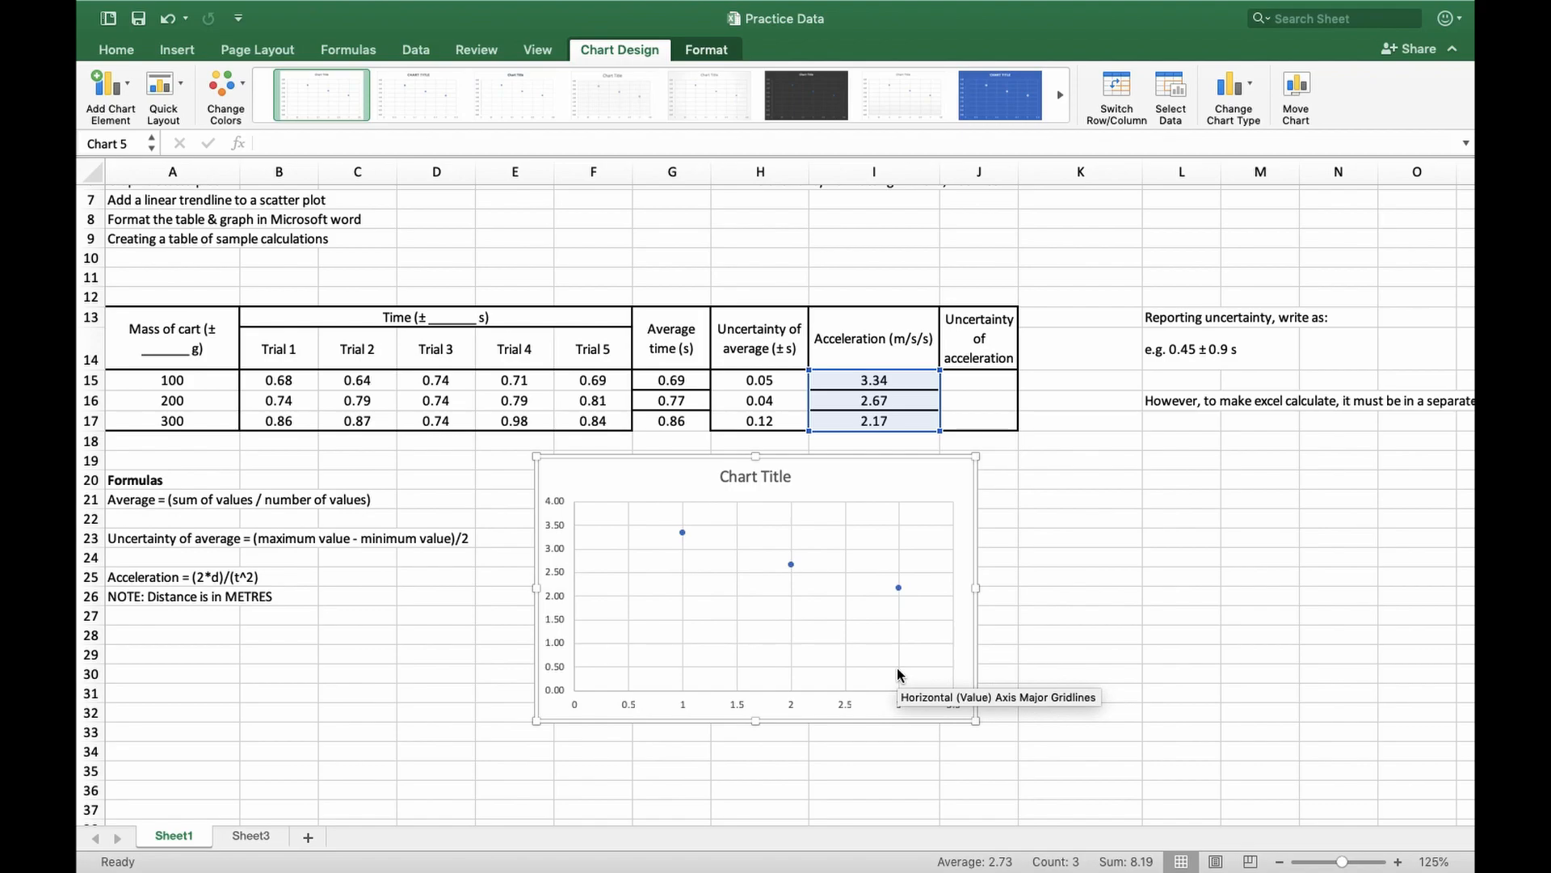
drag(926, 478, 939, 468)
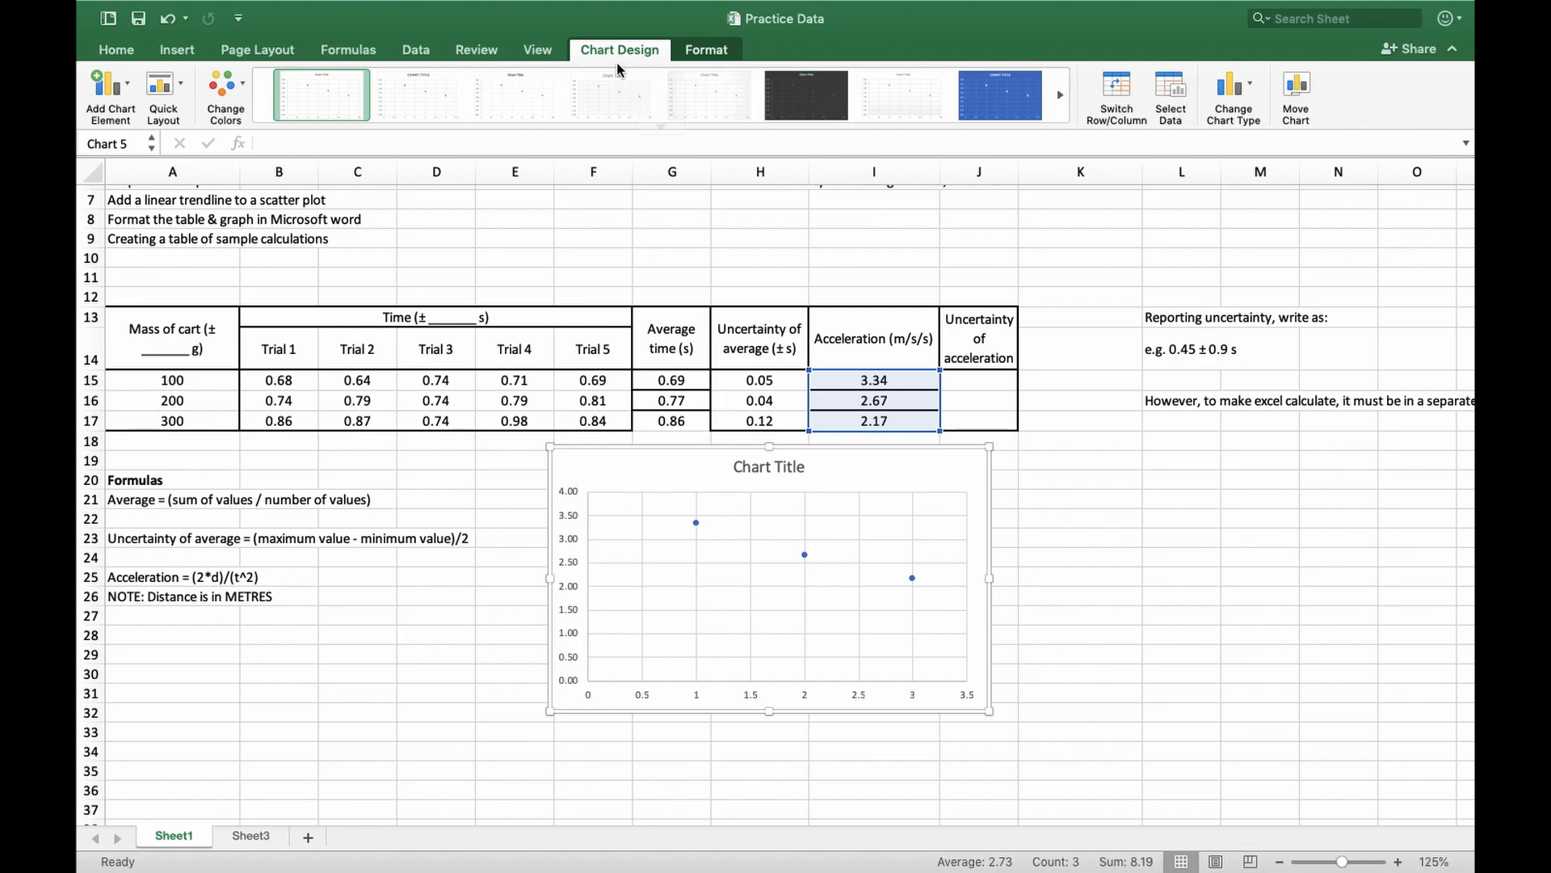
Set the scatter series' X values to the cart masses in Sheet1 A15:A17
click(1174, 91)
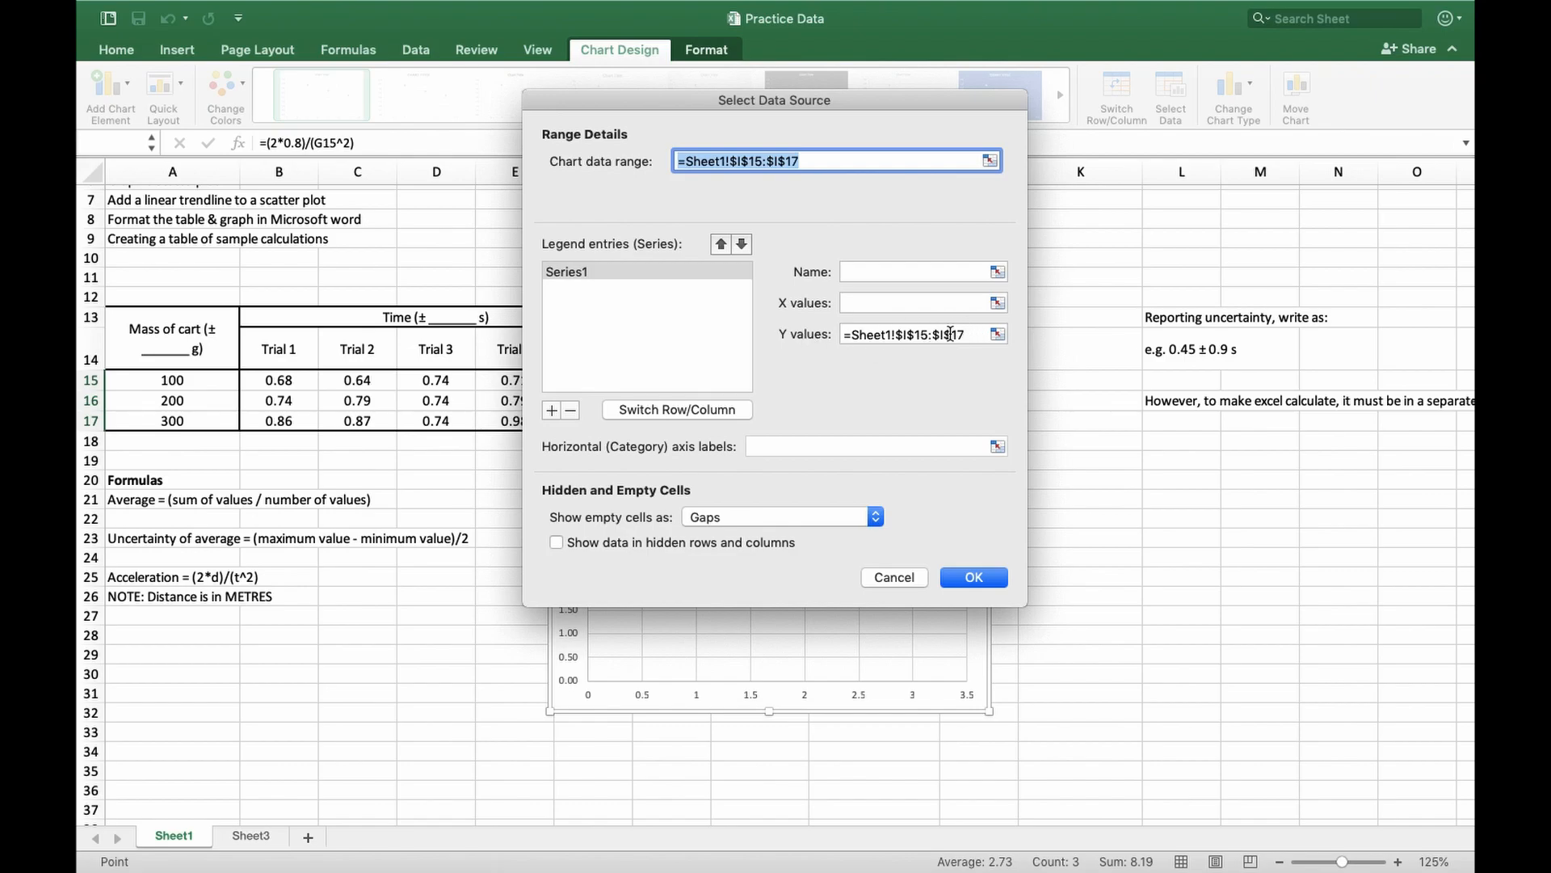
click(880, 303)
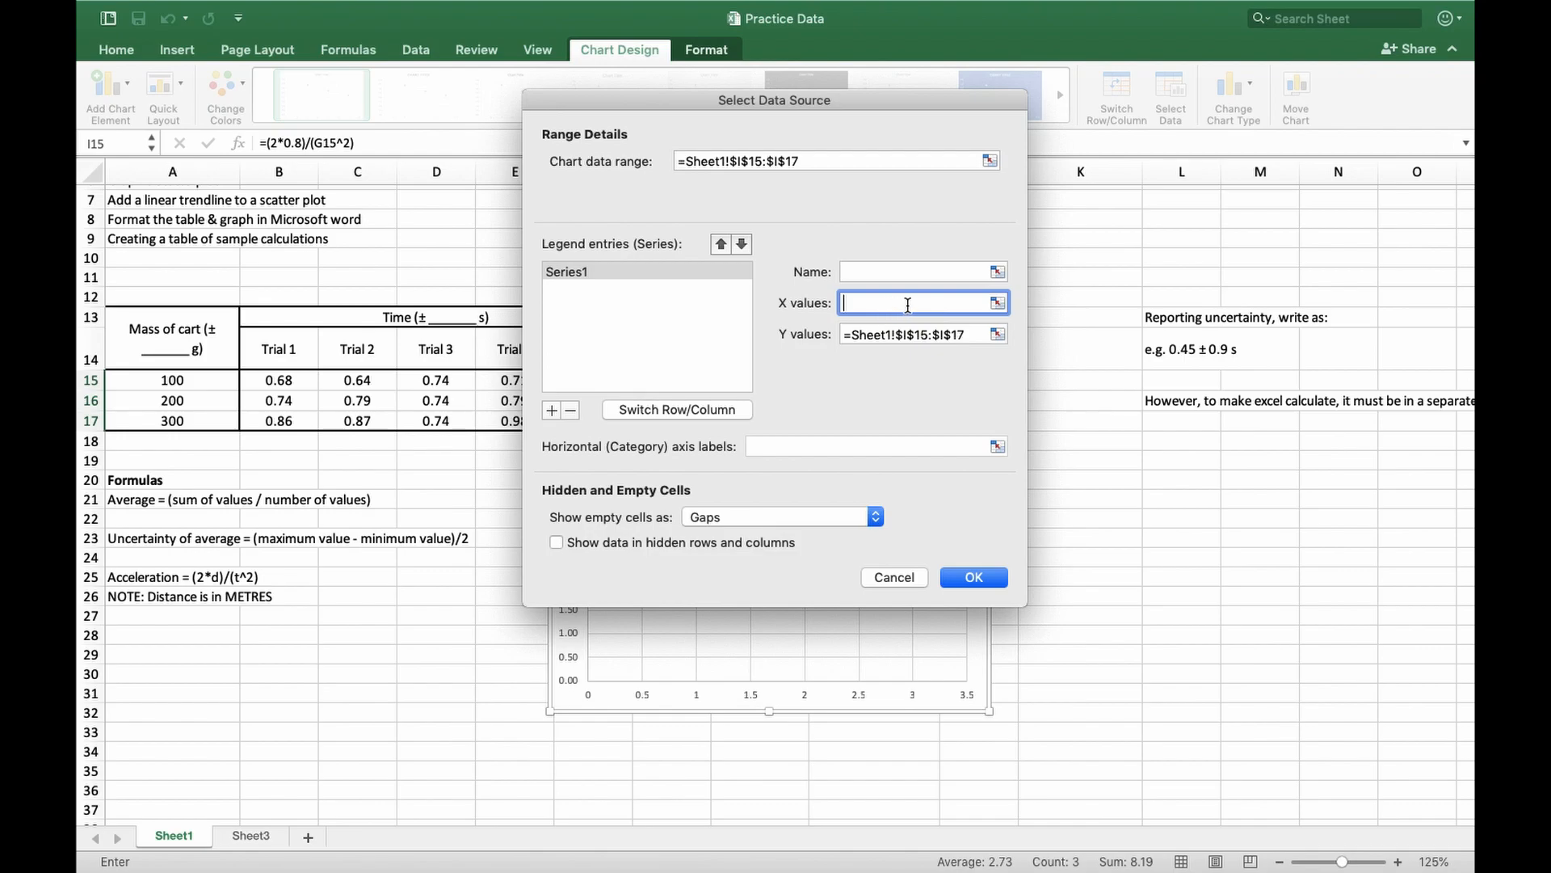
click(998, 302)
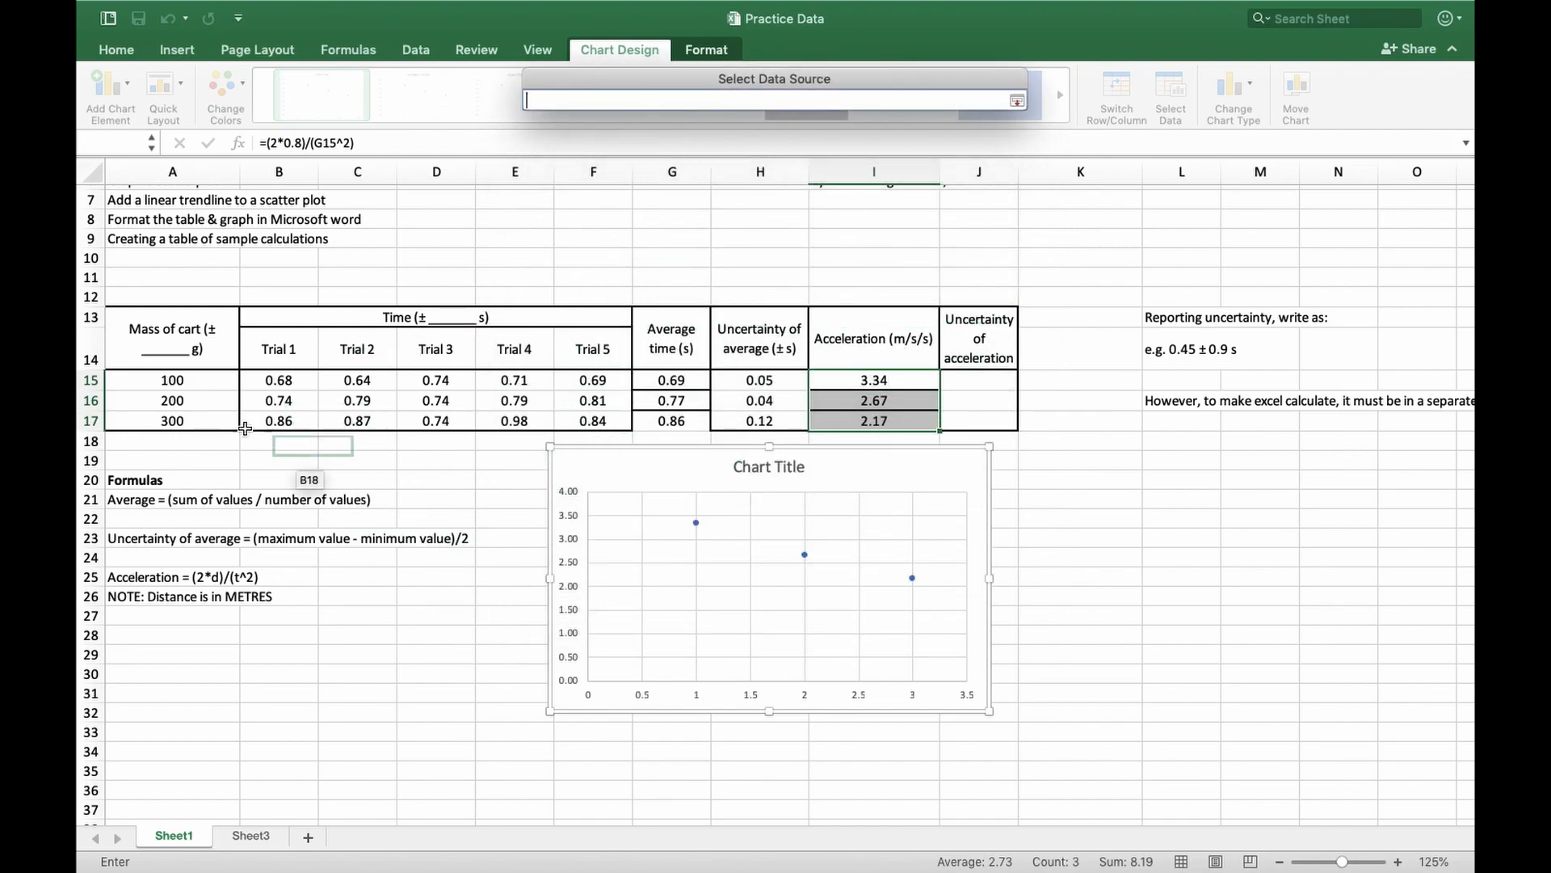
drag(177, 383, 178, 421)
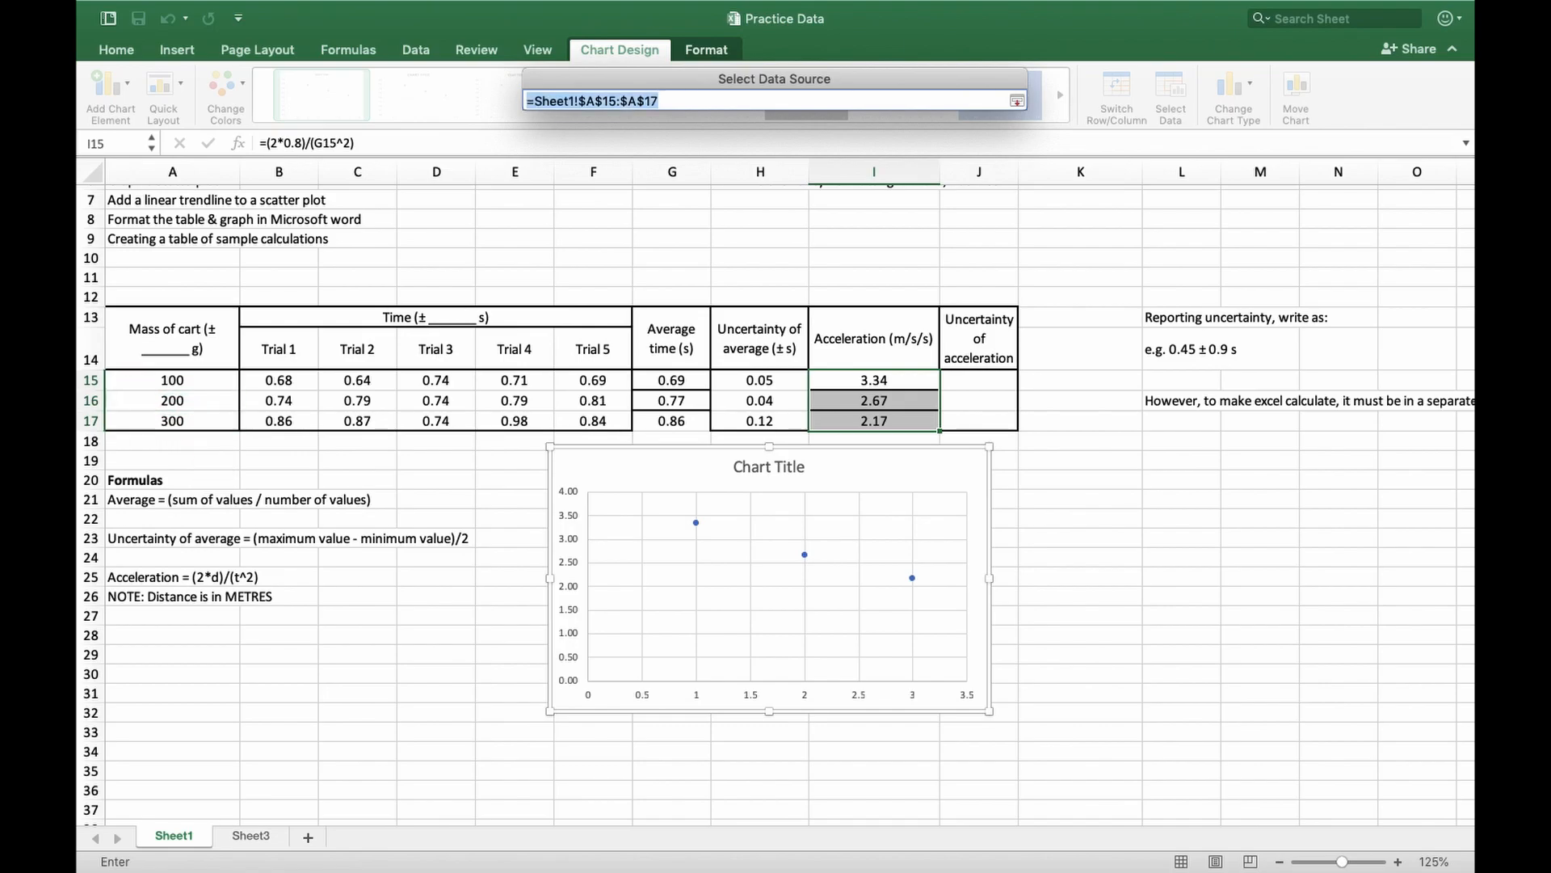
key(Return)
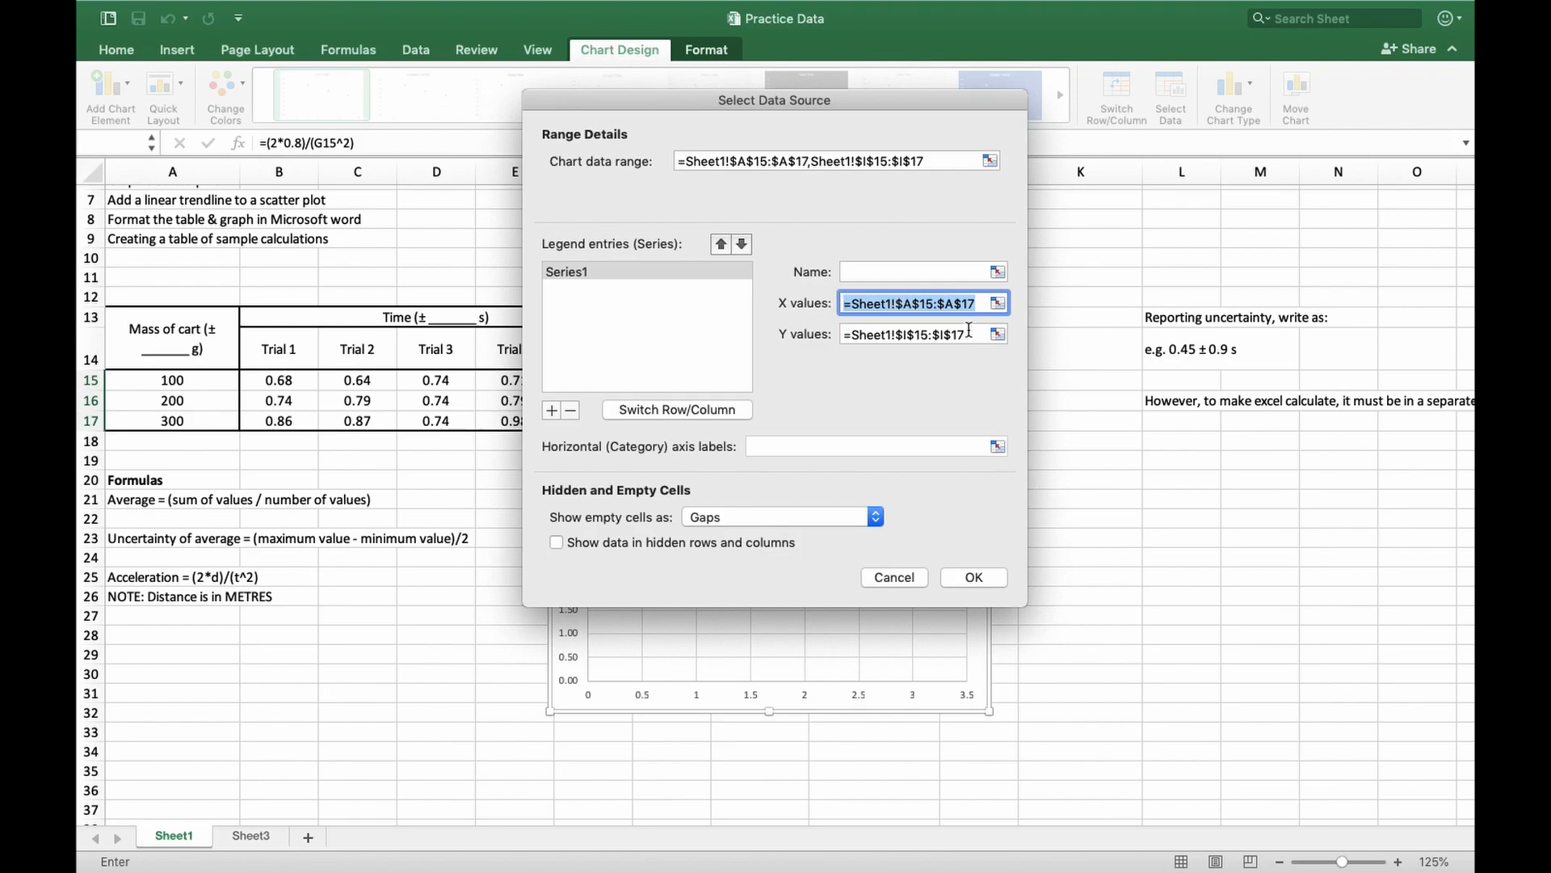
click(997, 577)
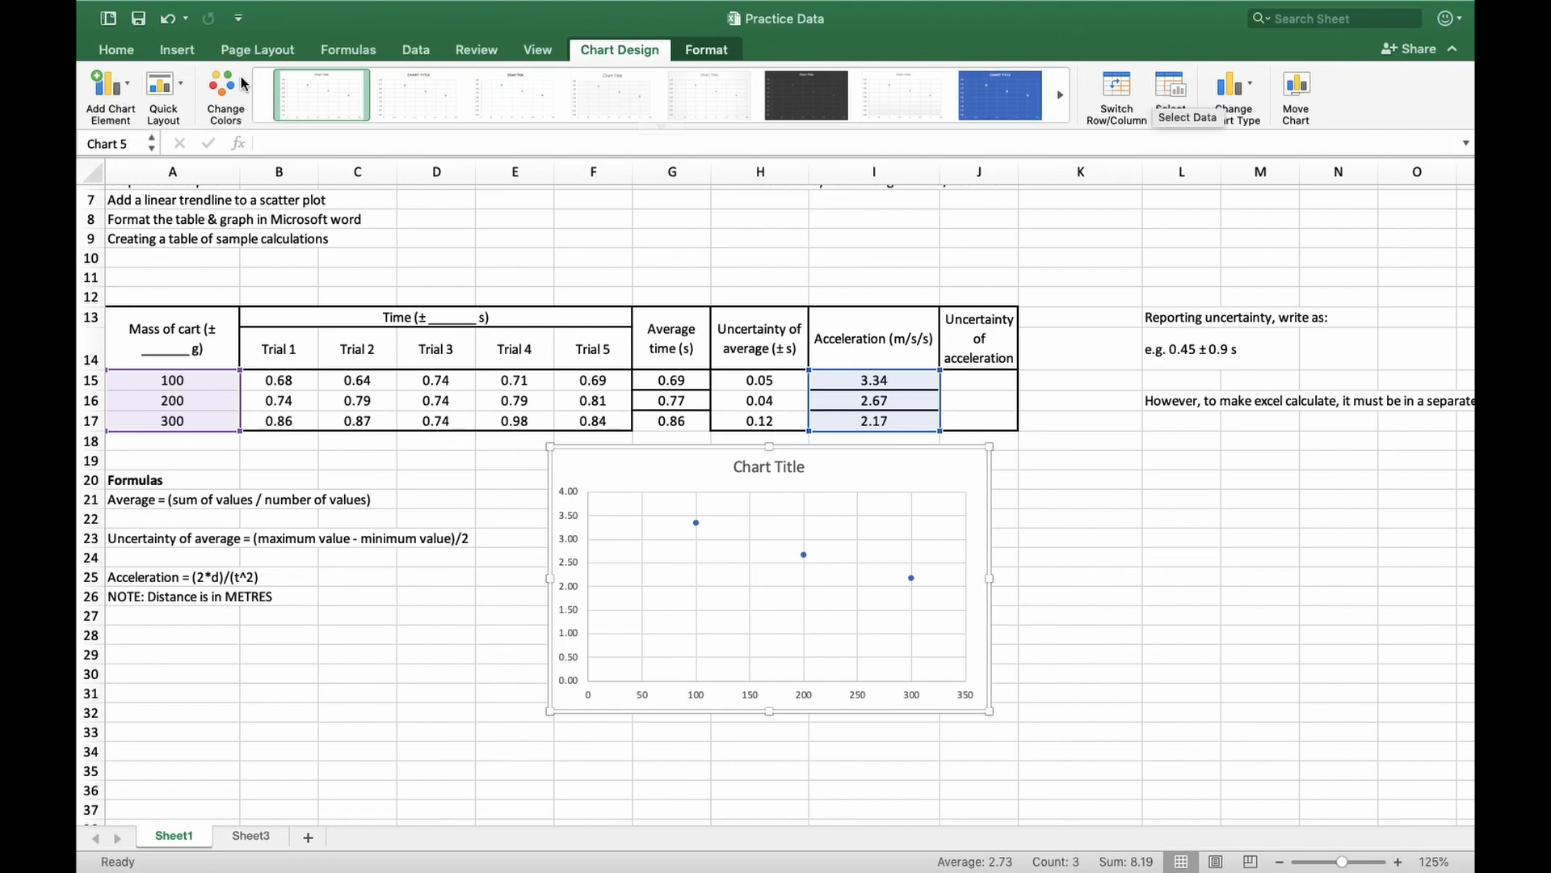
Add a primary horizontal axis title to the scatter chart
click(164, 89)
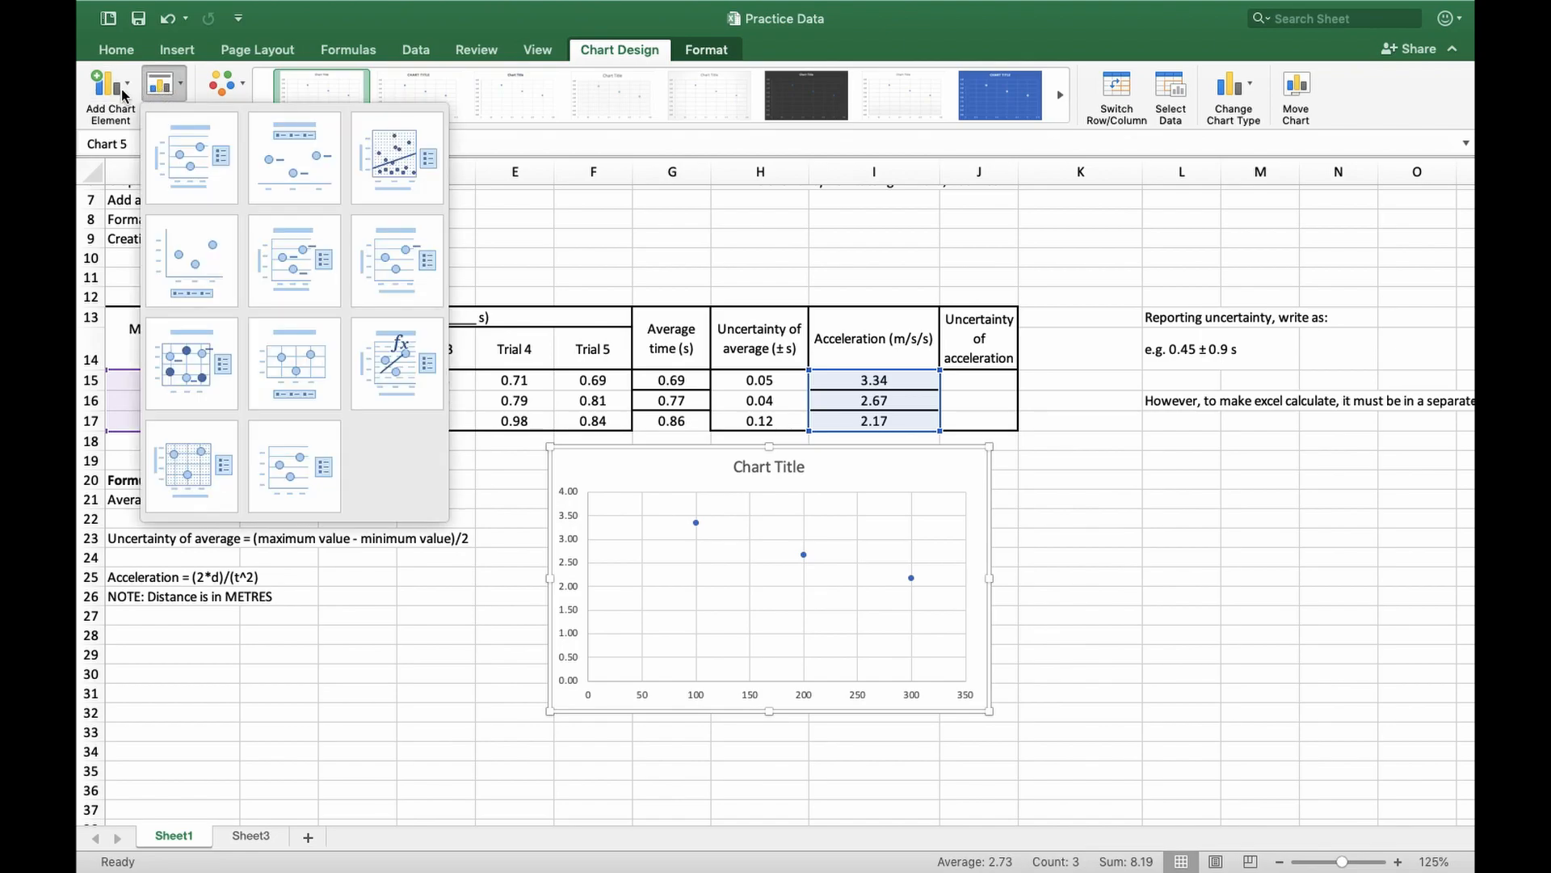
click(123, 94)
click(111, 88)
mouse_move(192, 145)
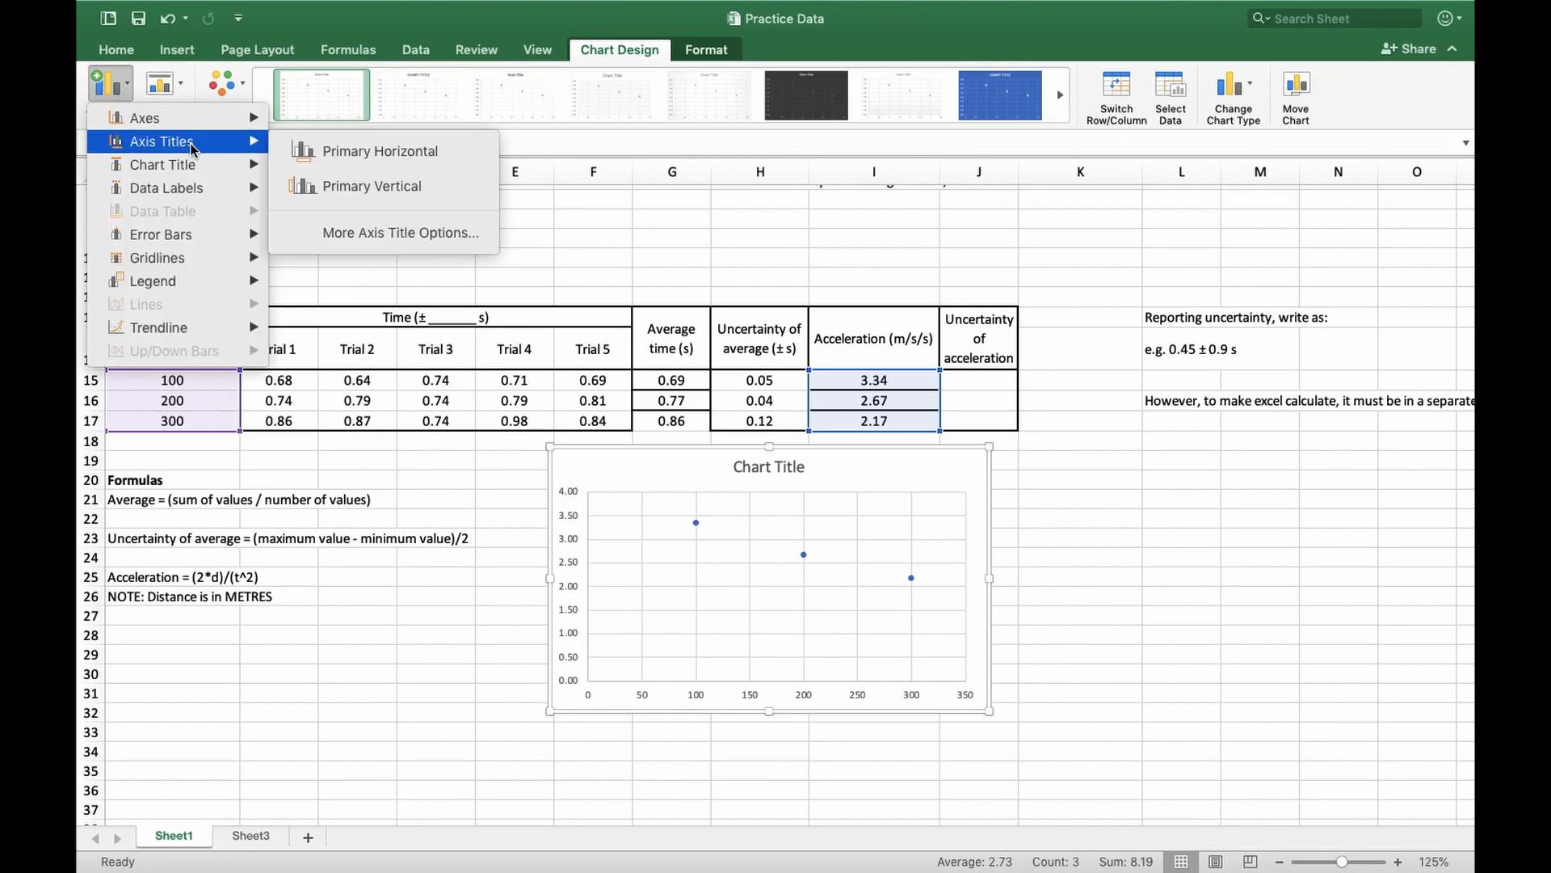
click(125, 87)
click(121, 91)
mouse_move(161, 144)
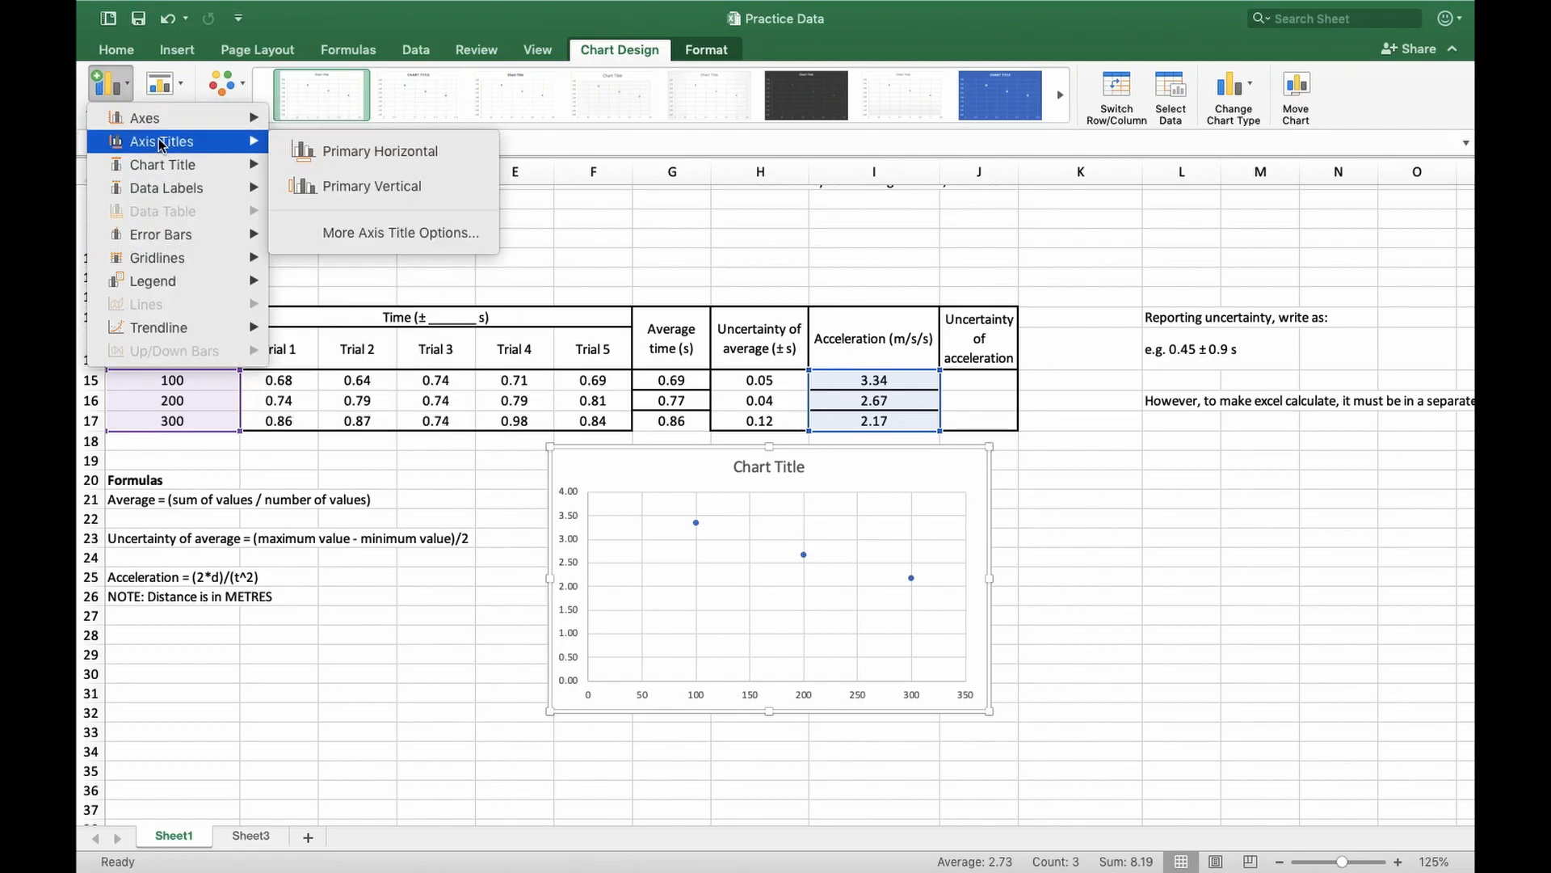
click(361, 154)
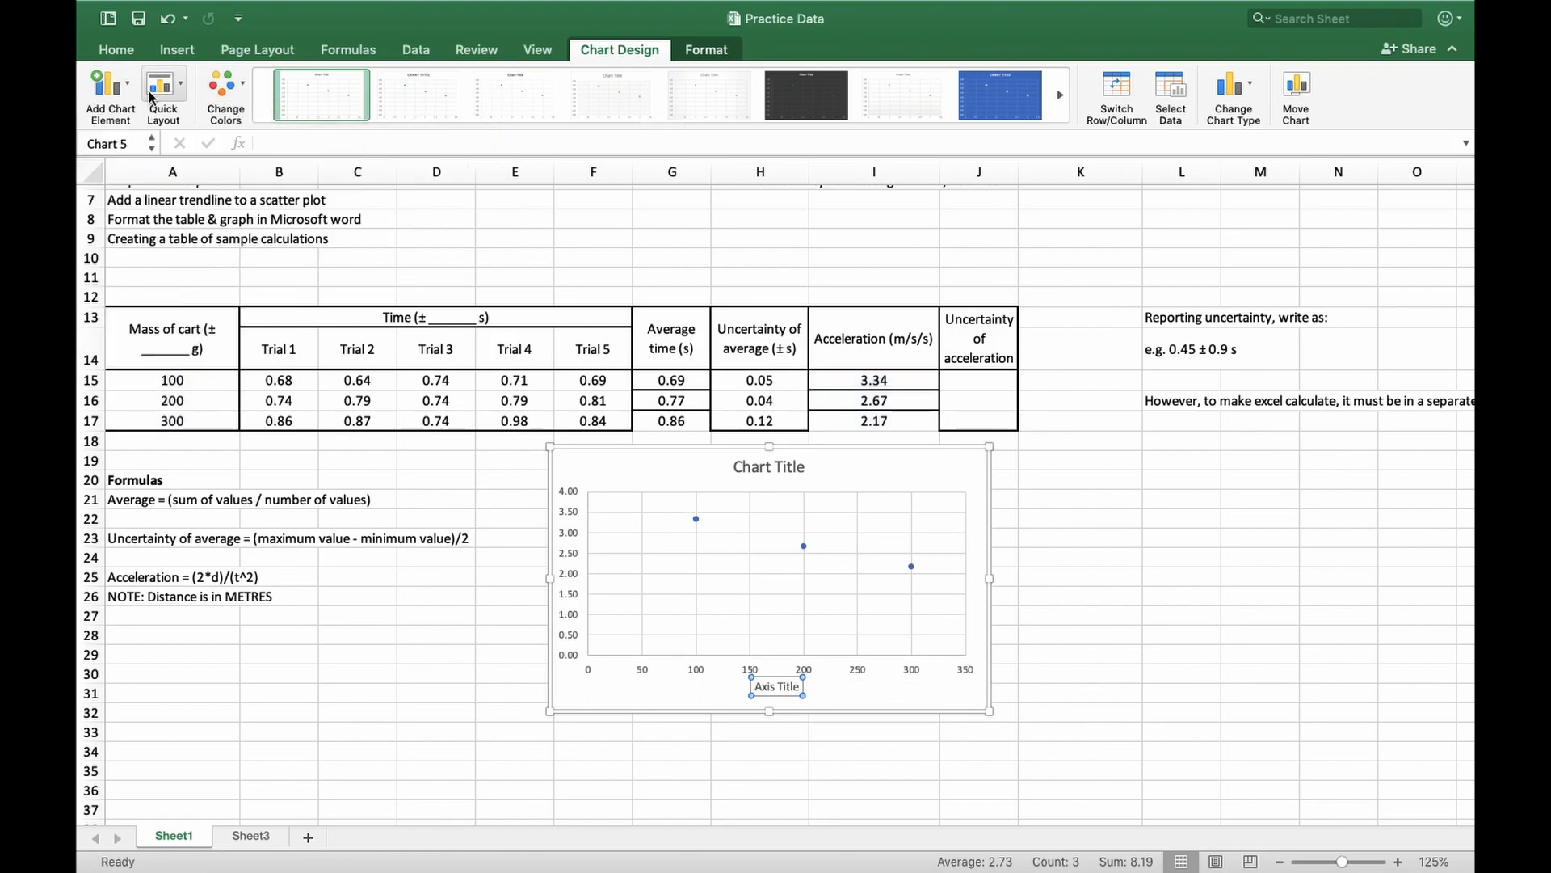
Add a primary vertical axis title to the chart and set its text to "Acceleration (m/s/s)"
click(121, 89)
mouse_move(186, 142)
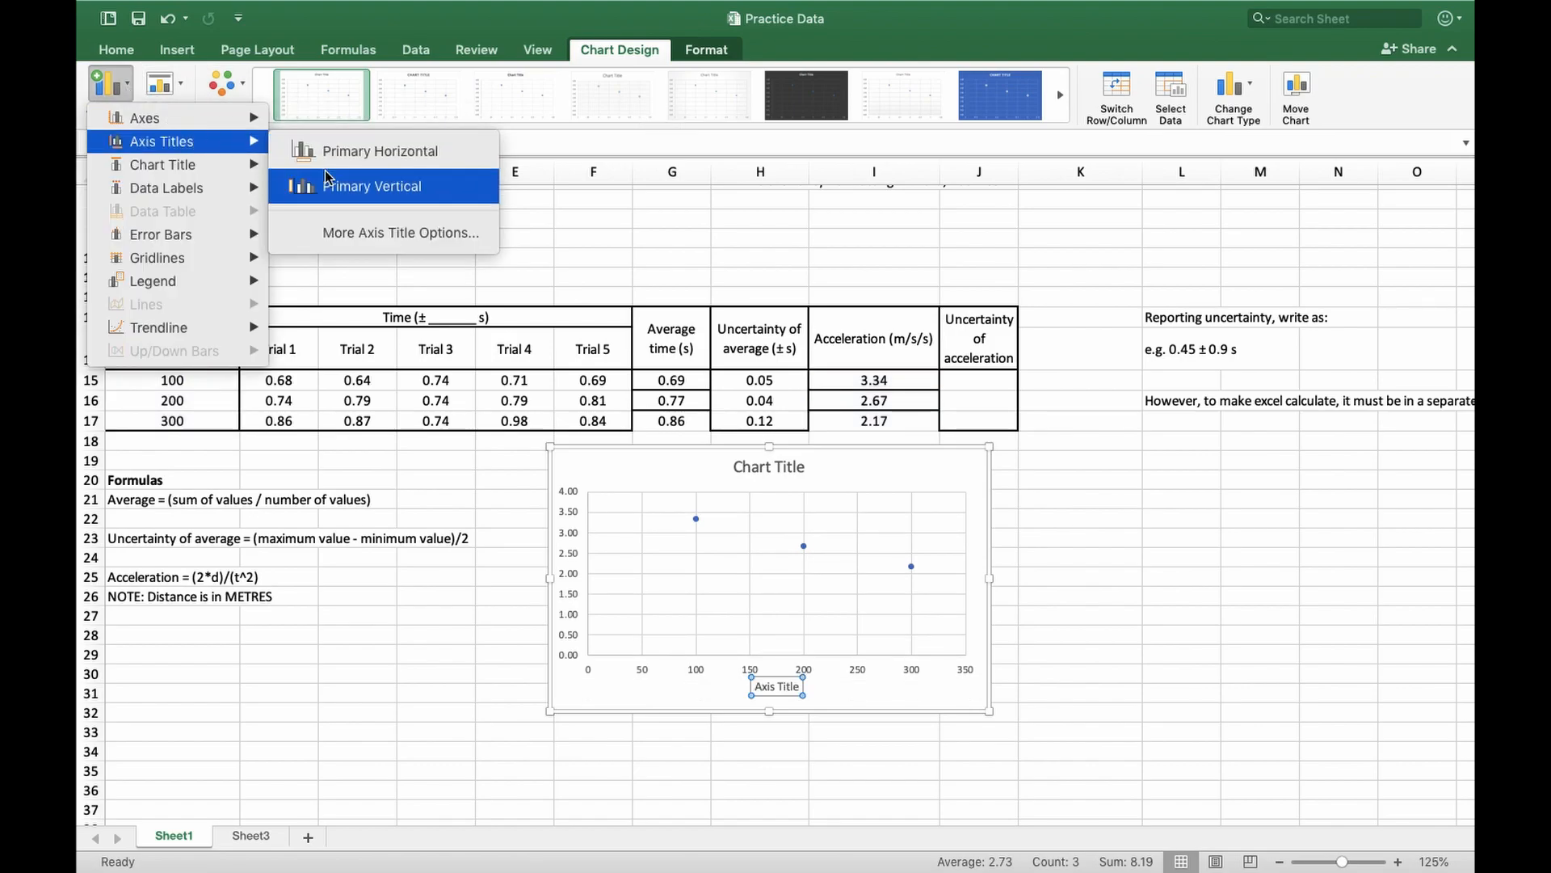
click(330, 186)
click(574, 577)
triple_click(573, 578)
text(Accelerat)
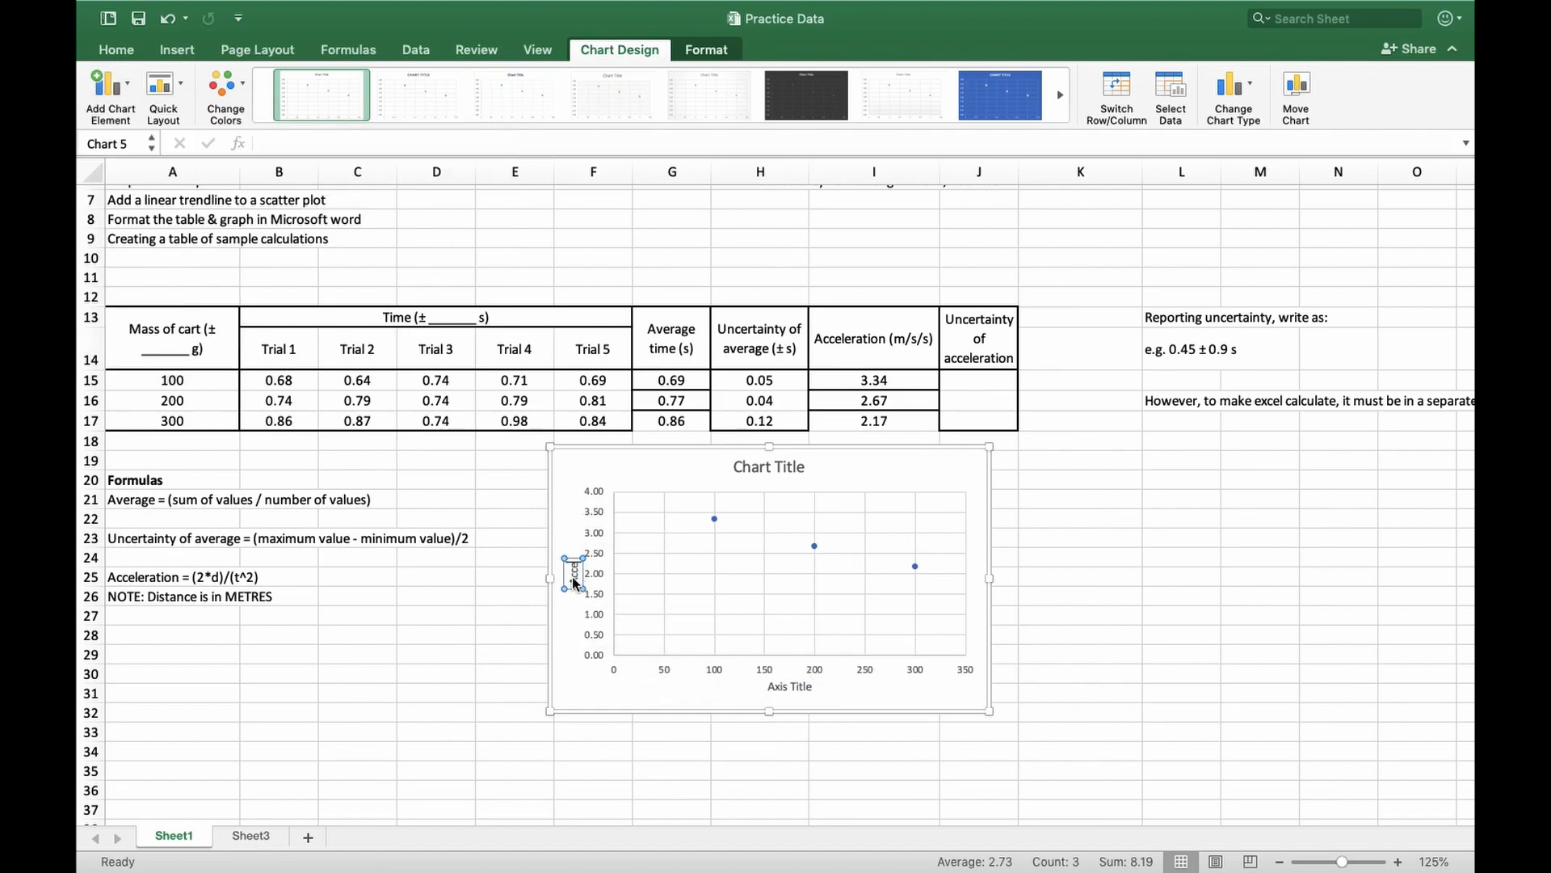
text(ion (m/s/s))
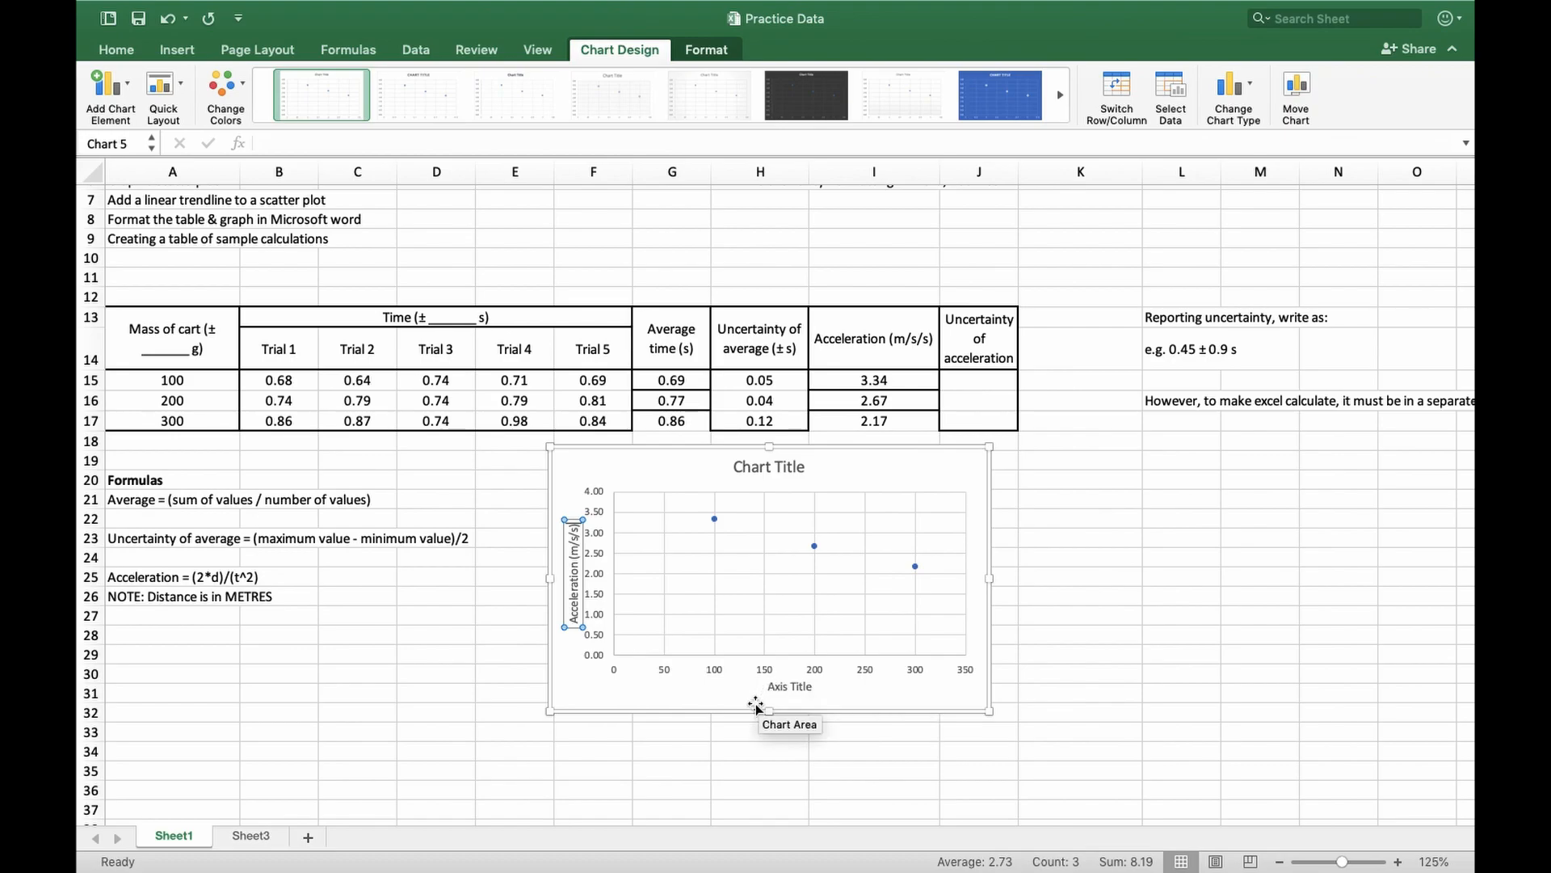
Delete the chart's title and check the Graph 1 descriptive title placeholder in the Word document
click(780, 469)
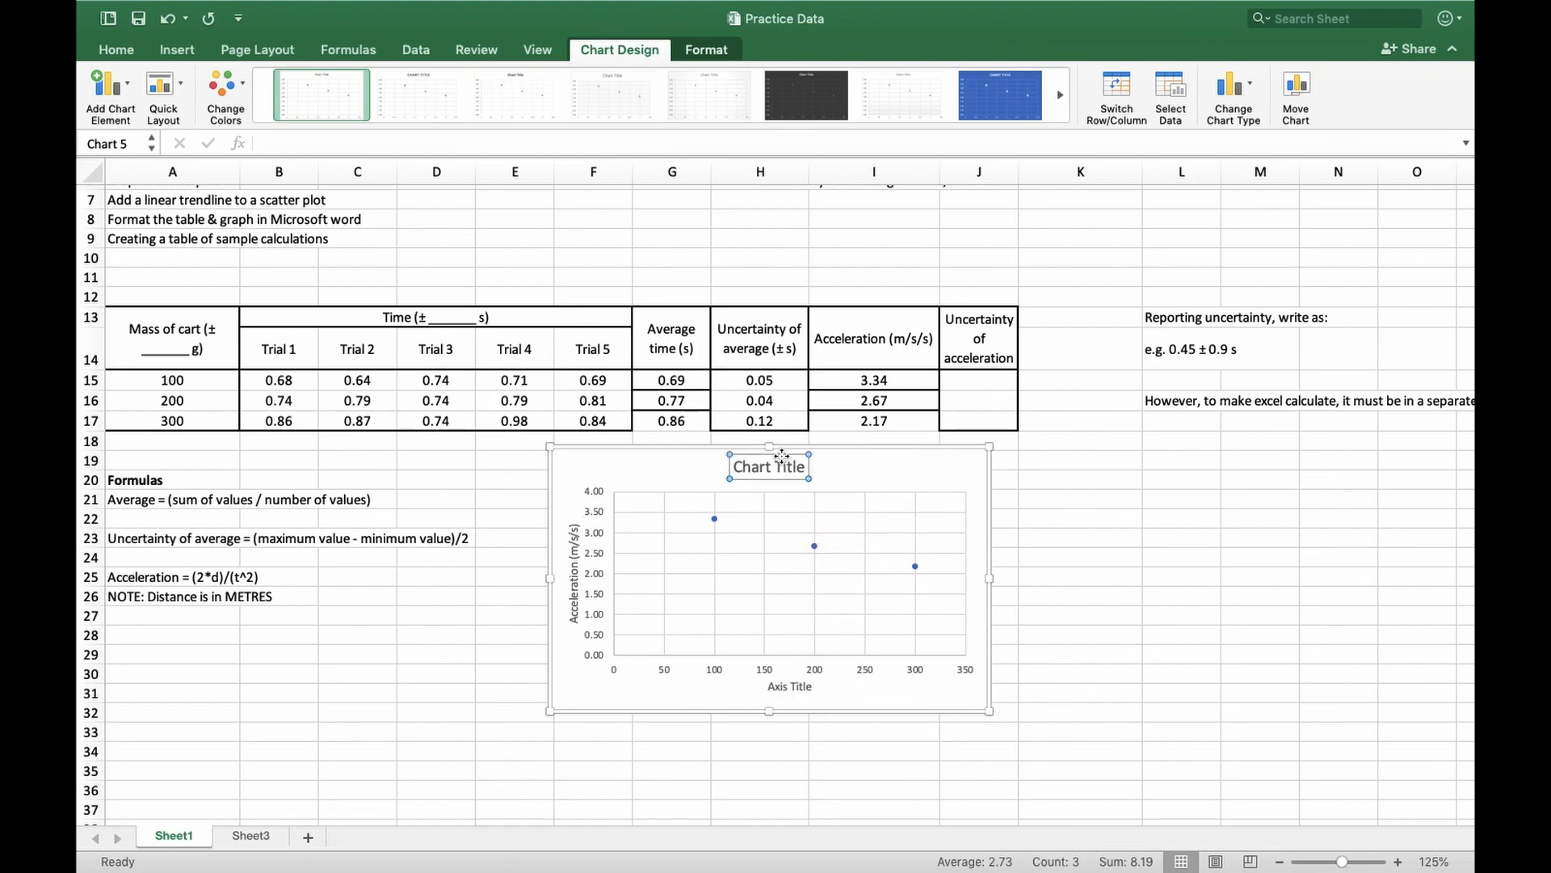
key(Delete)
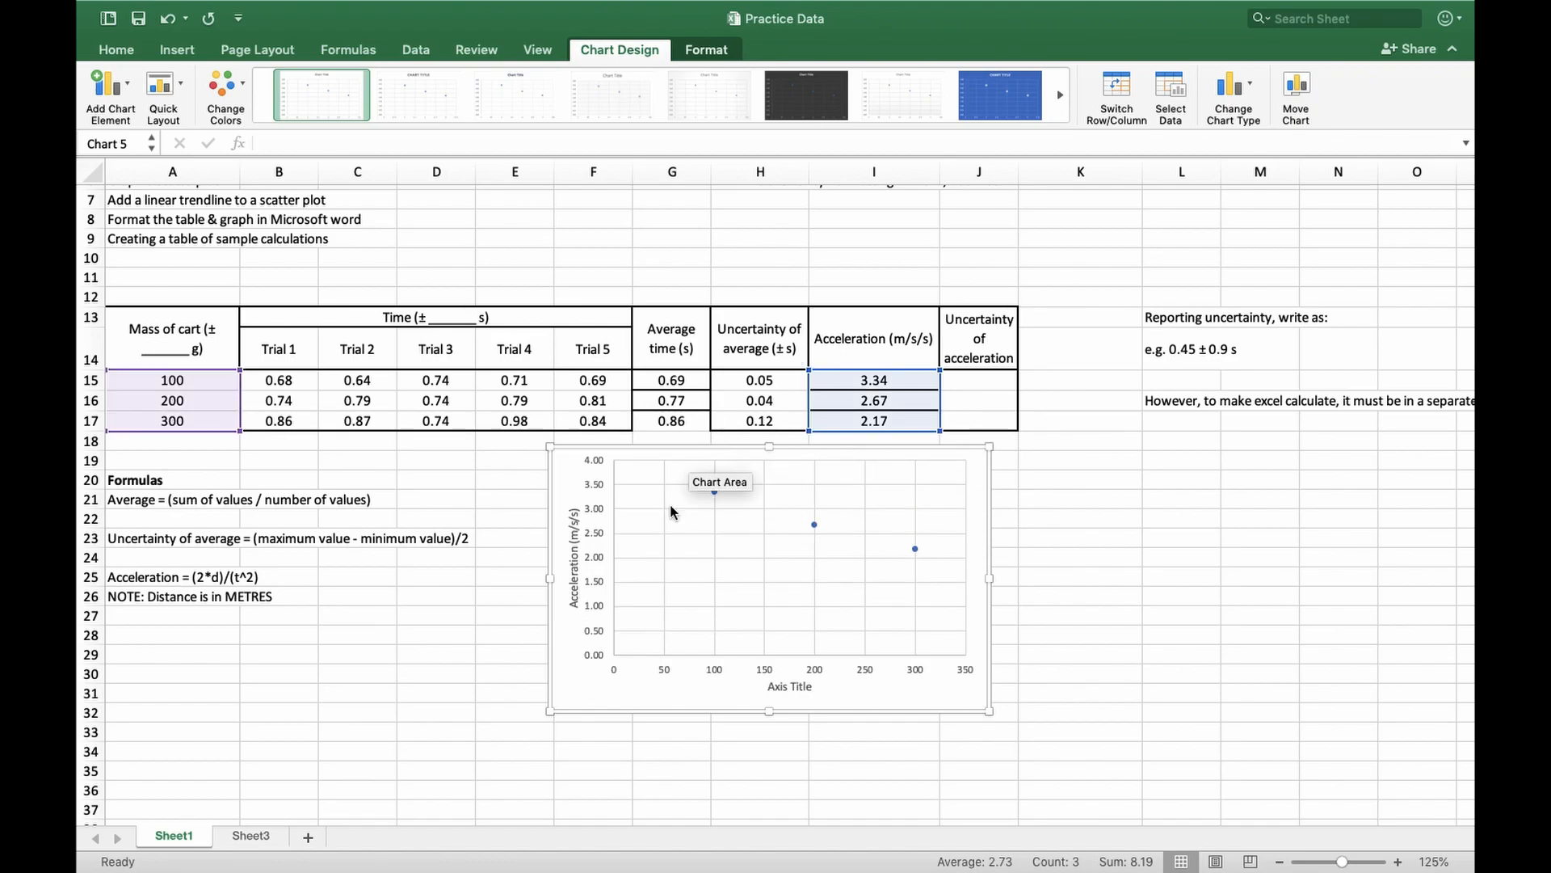
key(super+Tab)
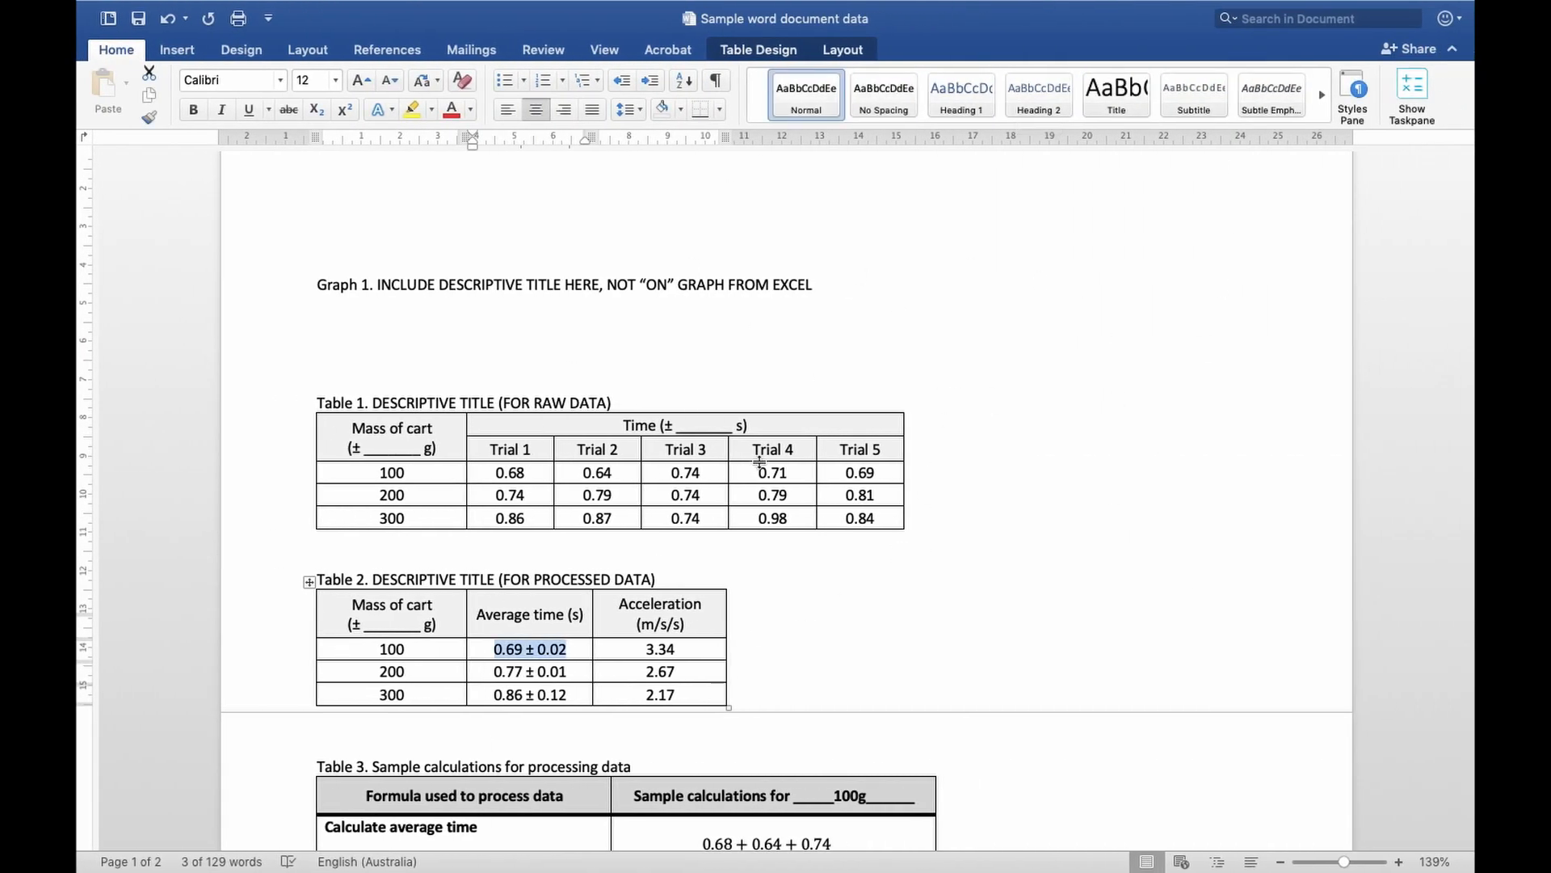
click(369, 349)
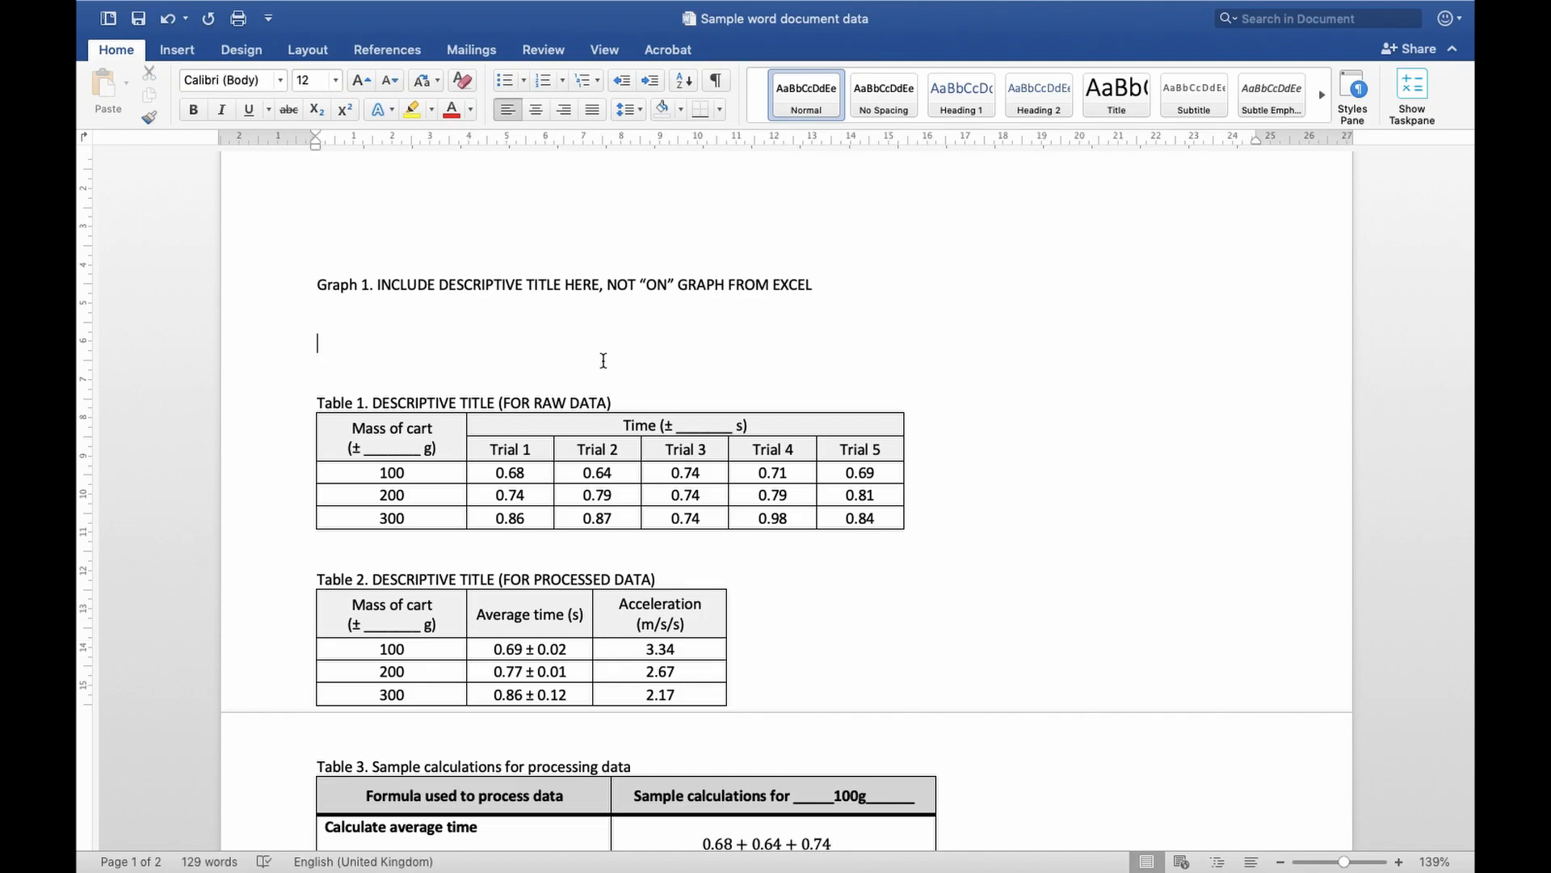
key(super+Tab)
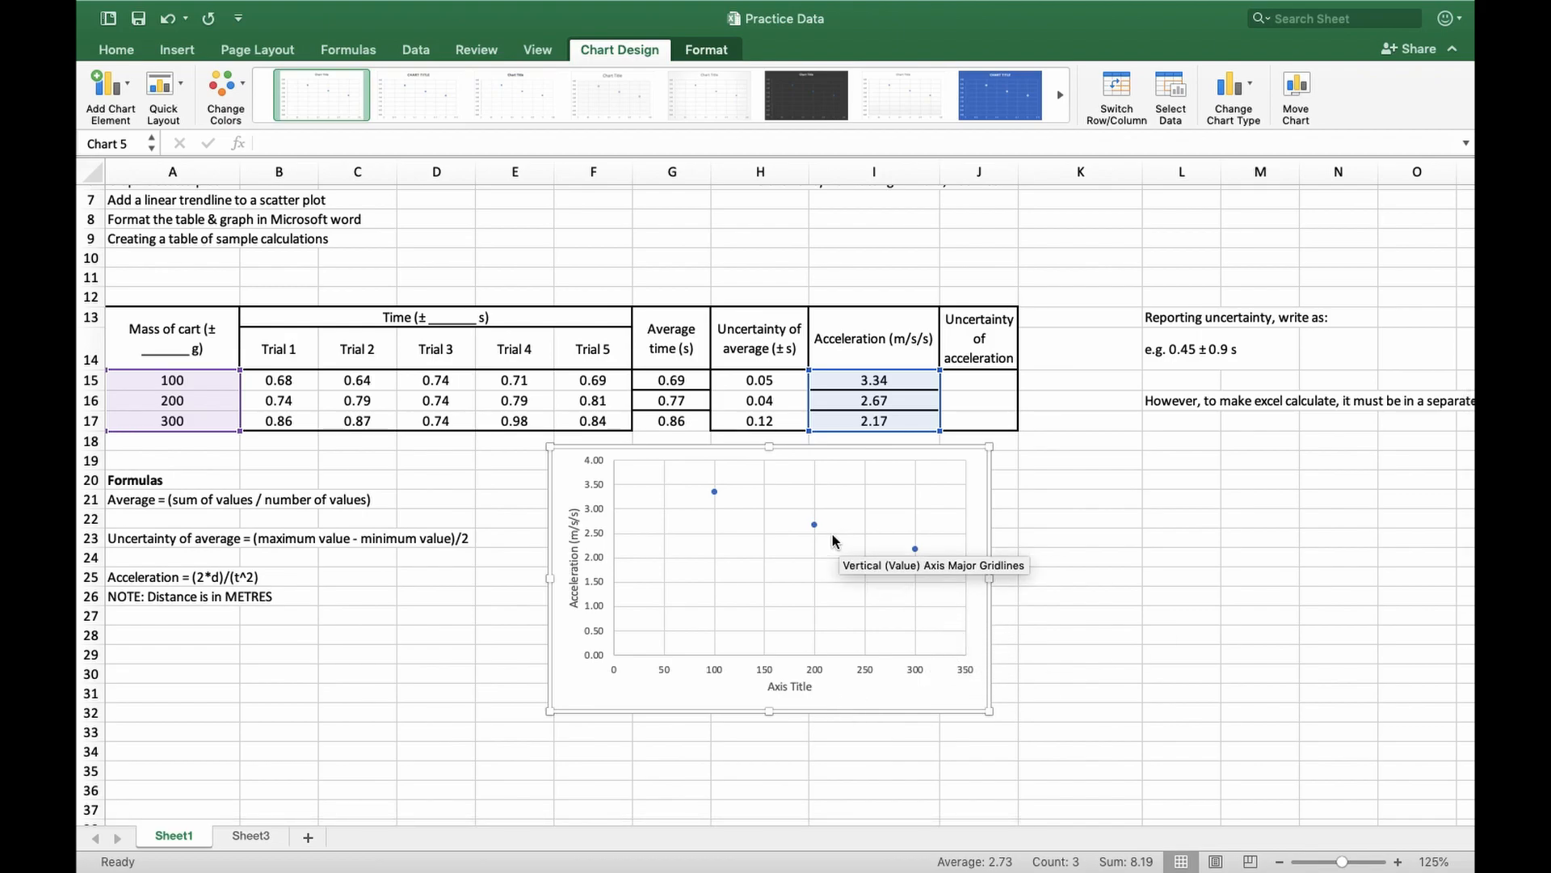
Add a linear trendline to the acceleration data series in the scatter chart
scroll(711, 509, up, 5)
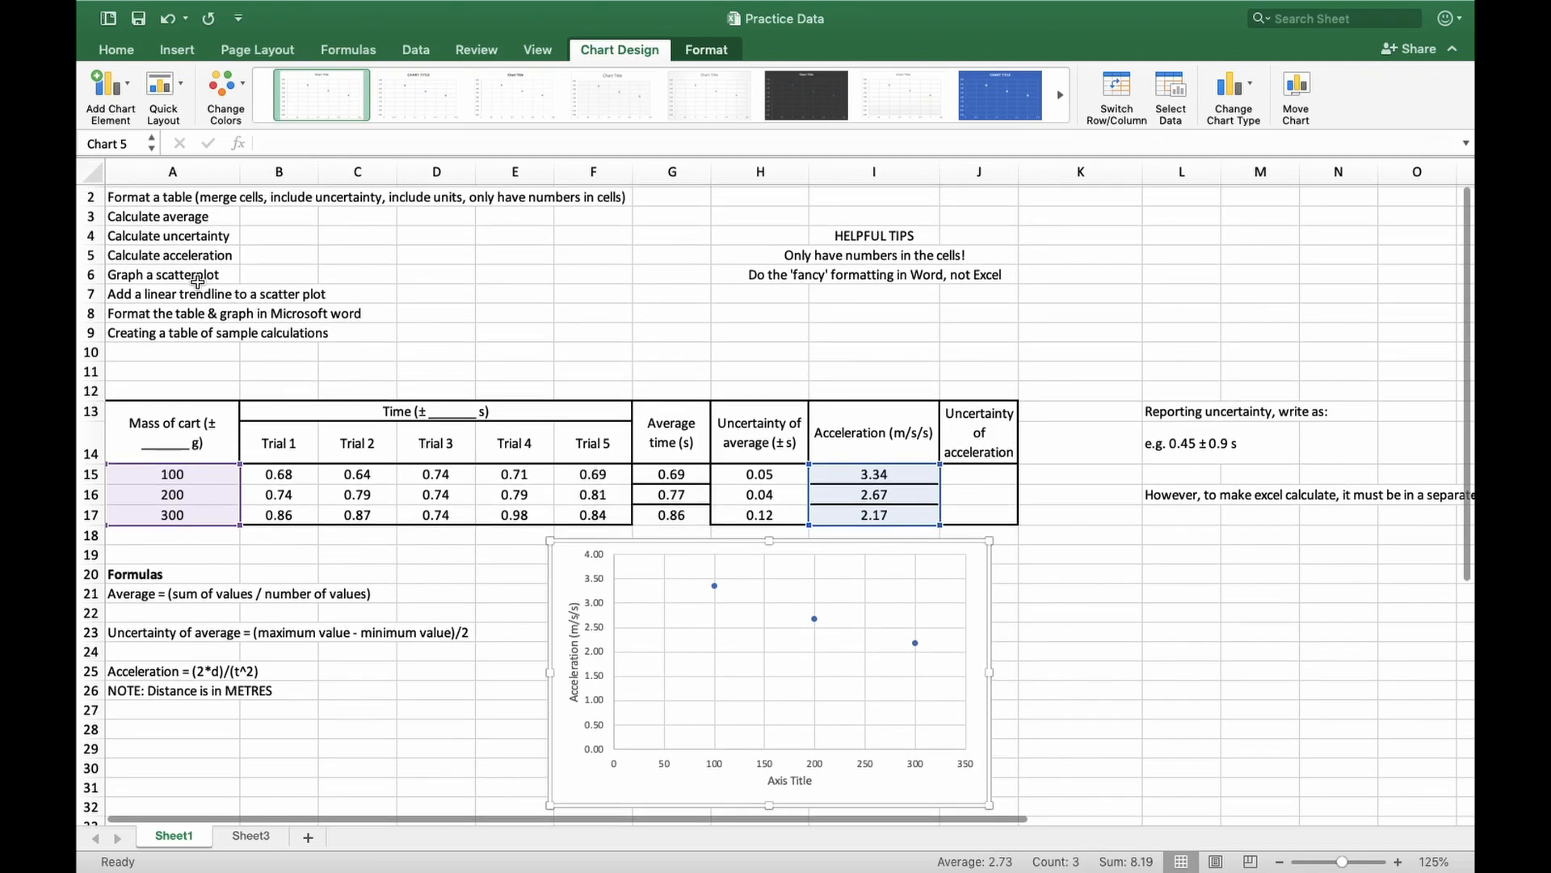
click(132, 296)
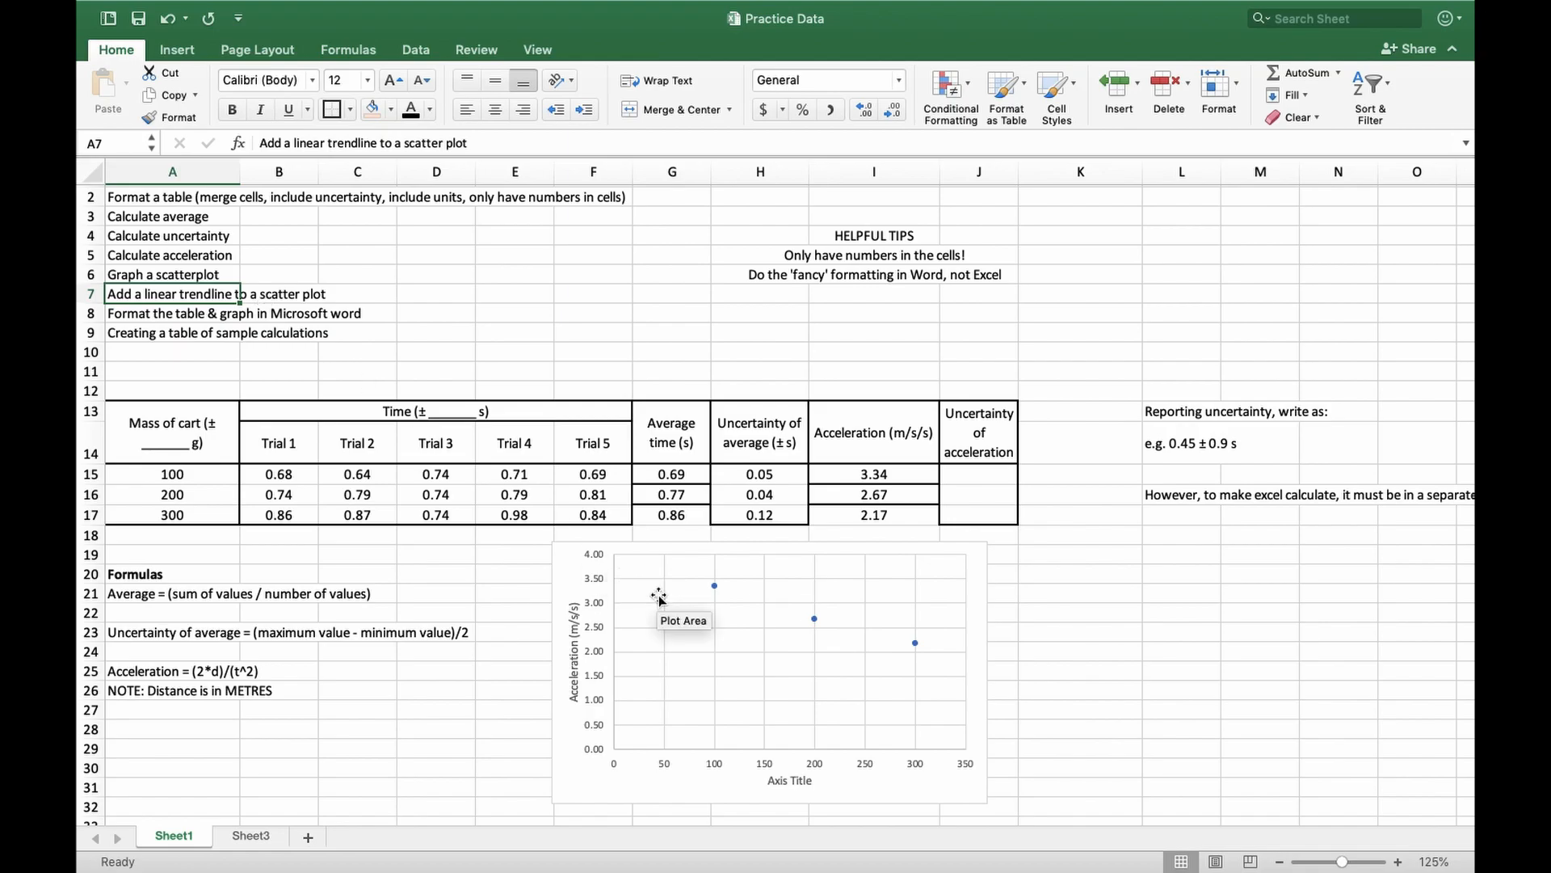
scroll(576, 638, down, 2)
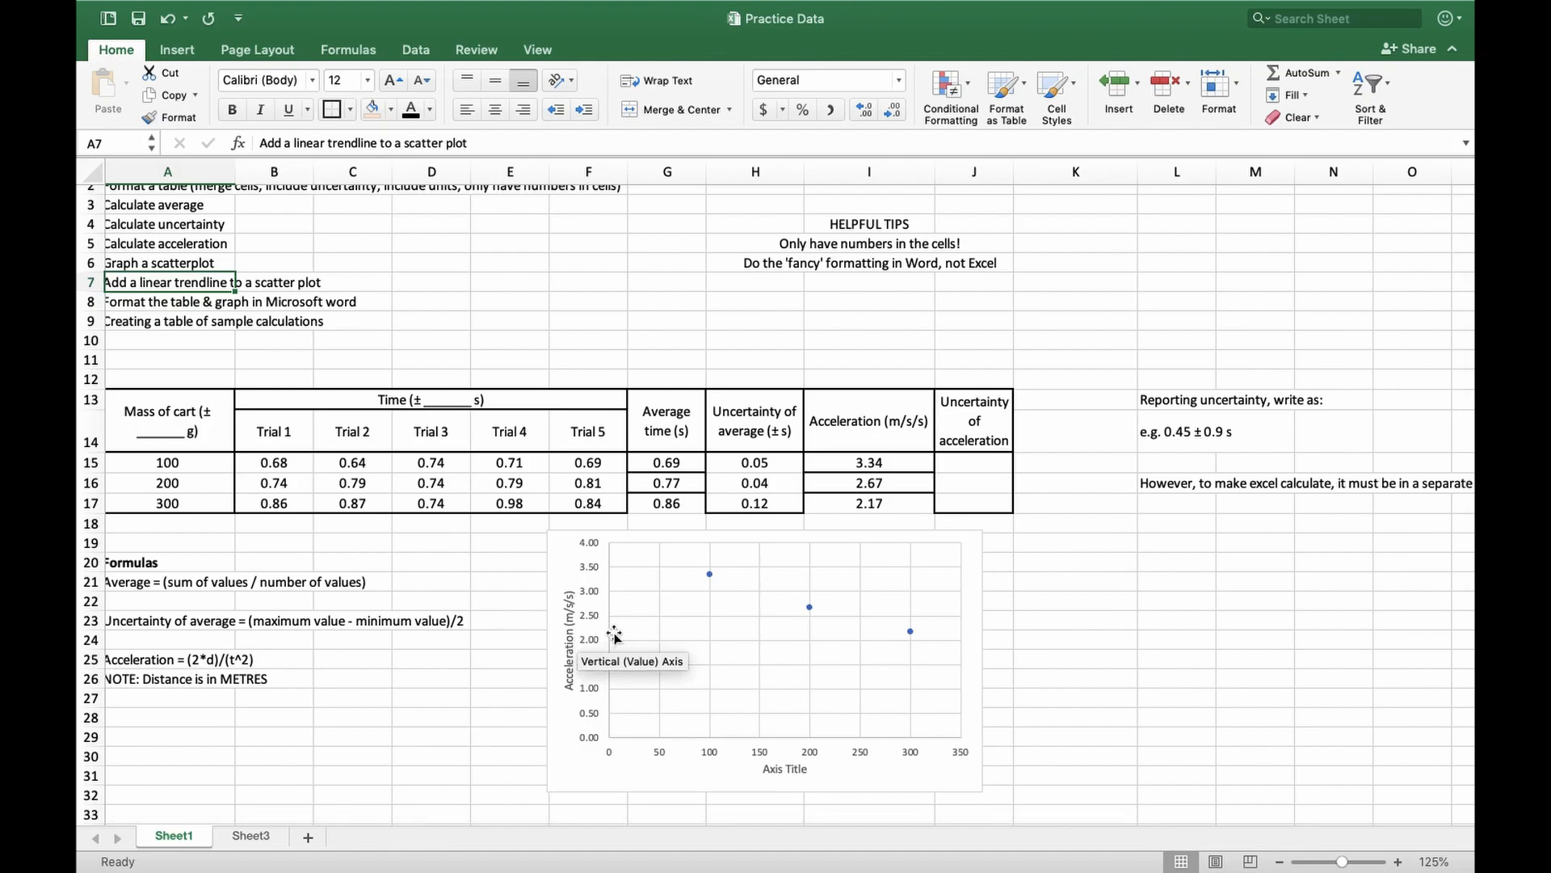
click(810, 612)
scroll(808, 677, down, 2)
click(783, 640)
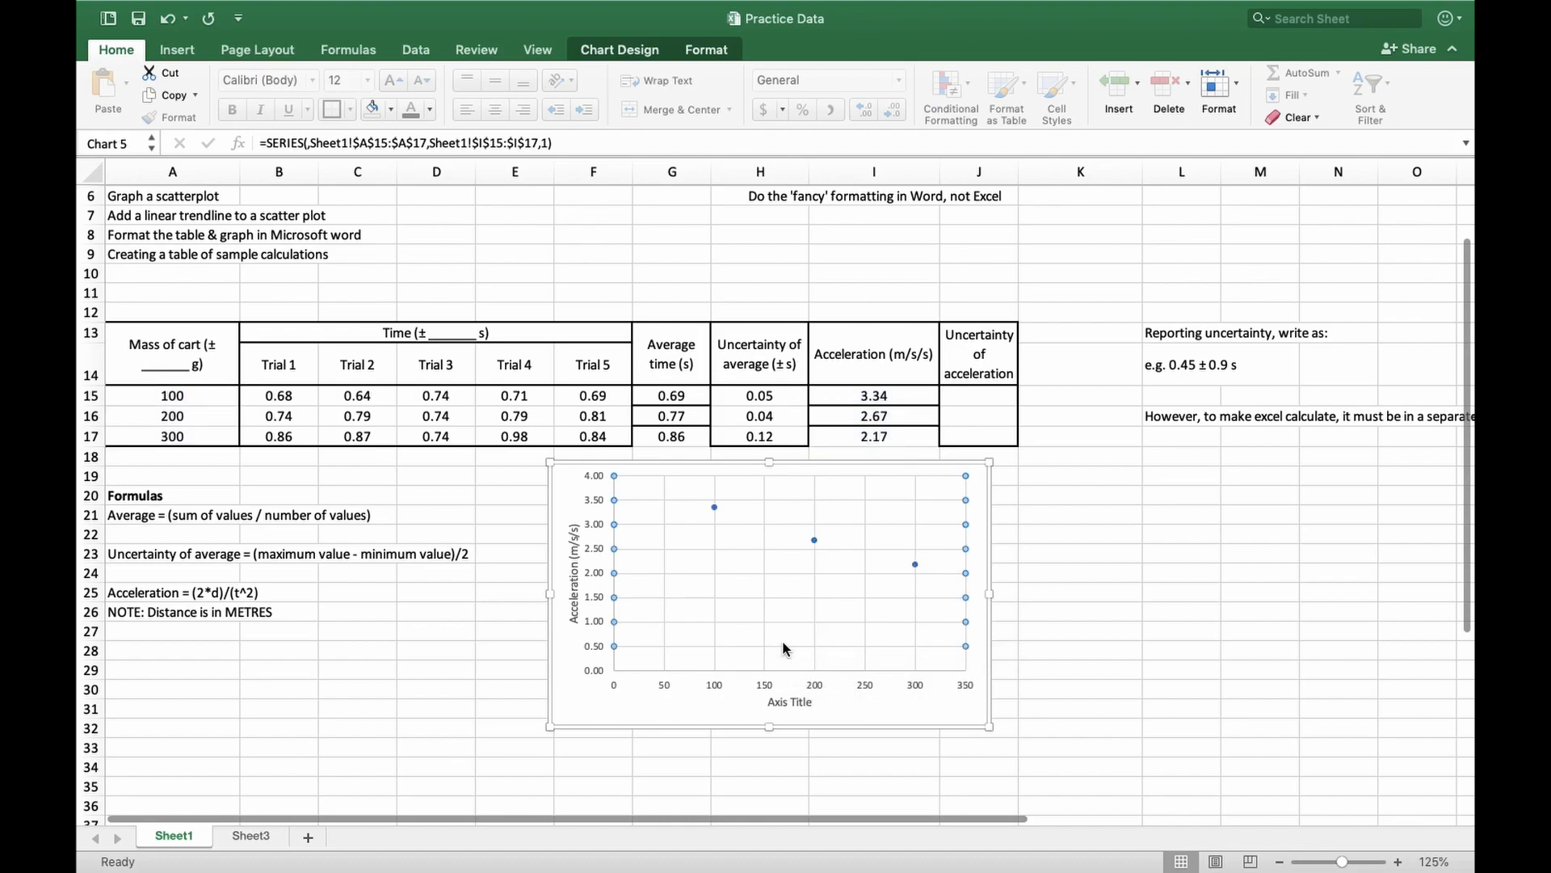
click(915, 564)
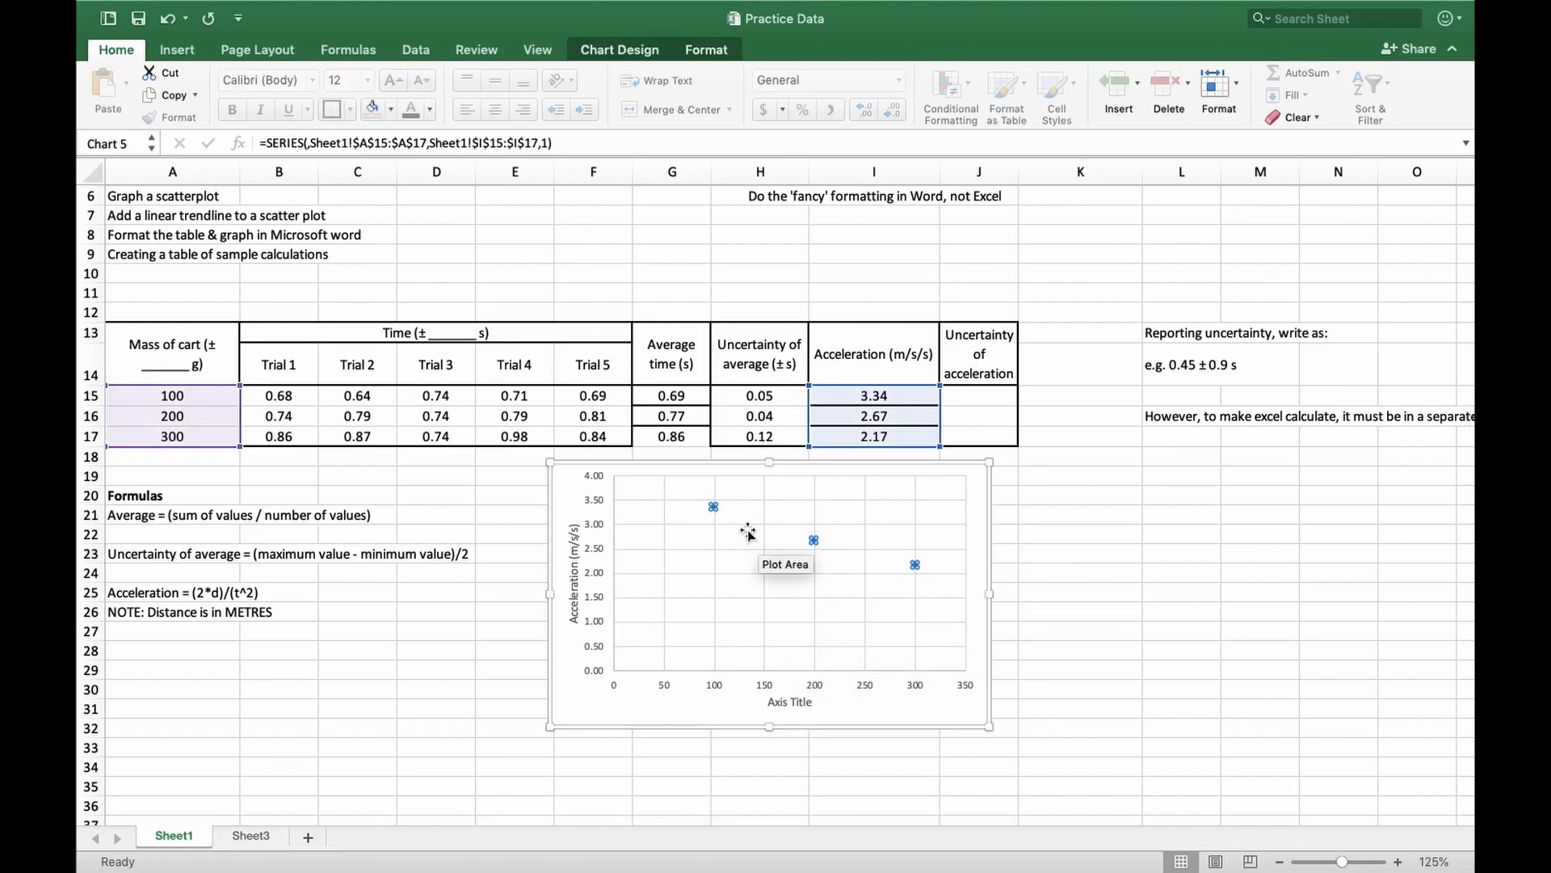
right_click(915, 565)
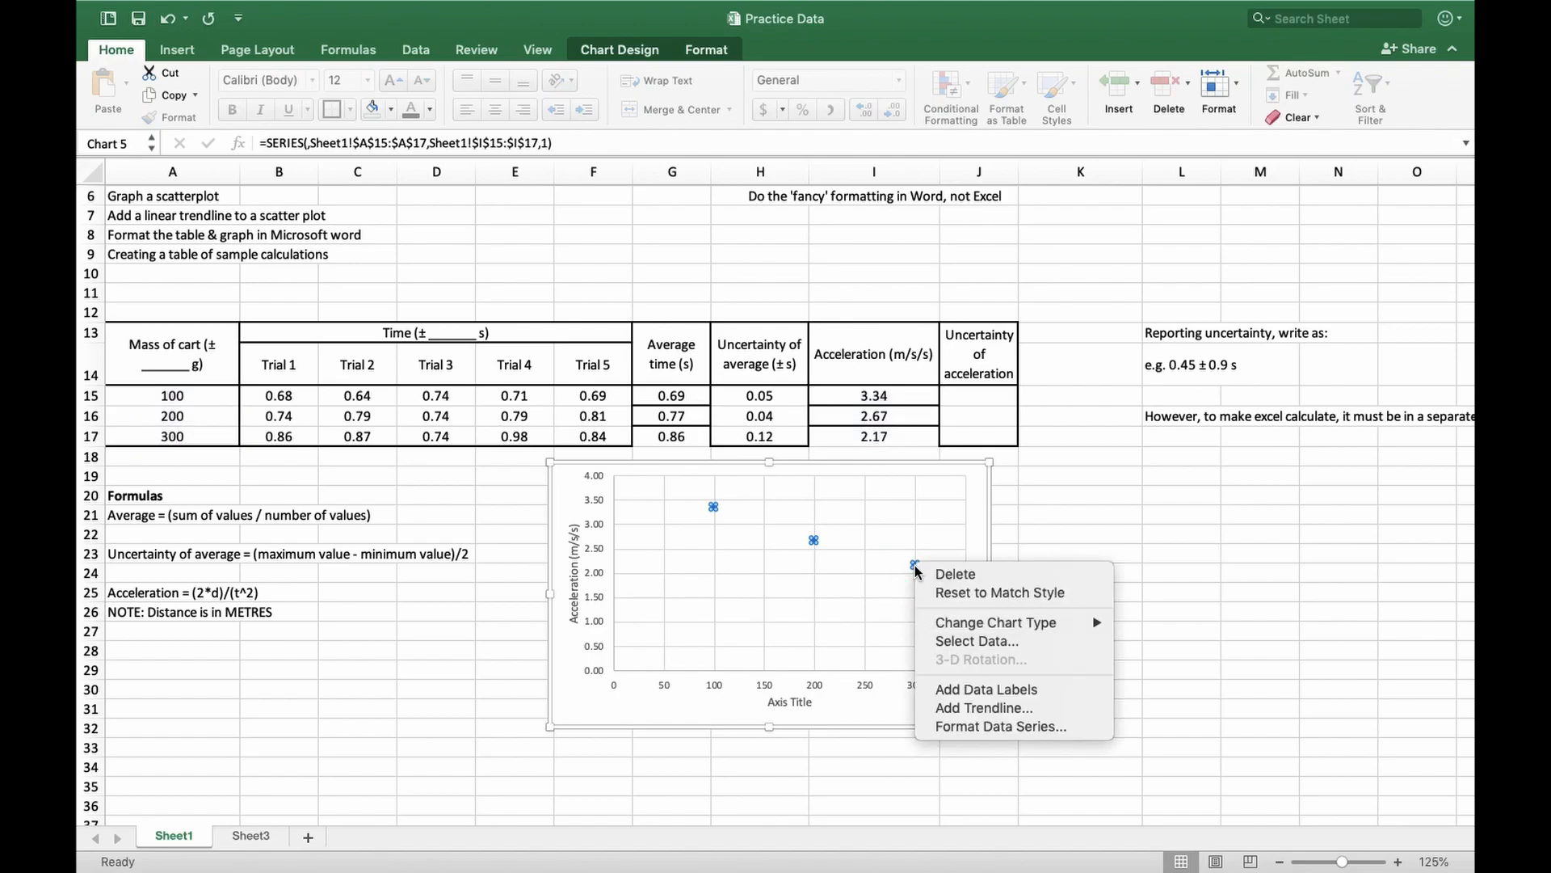
click(994, 710)
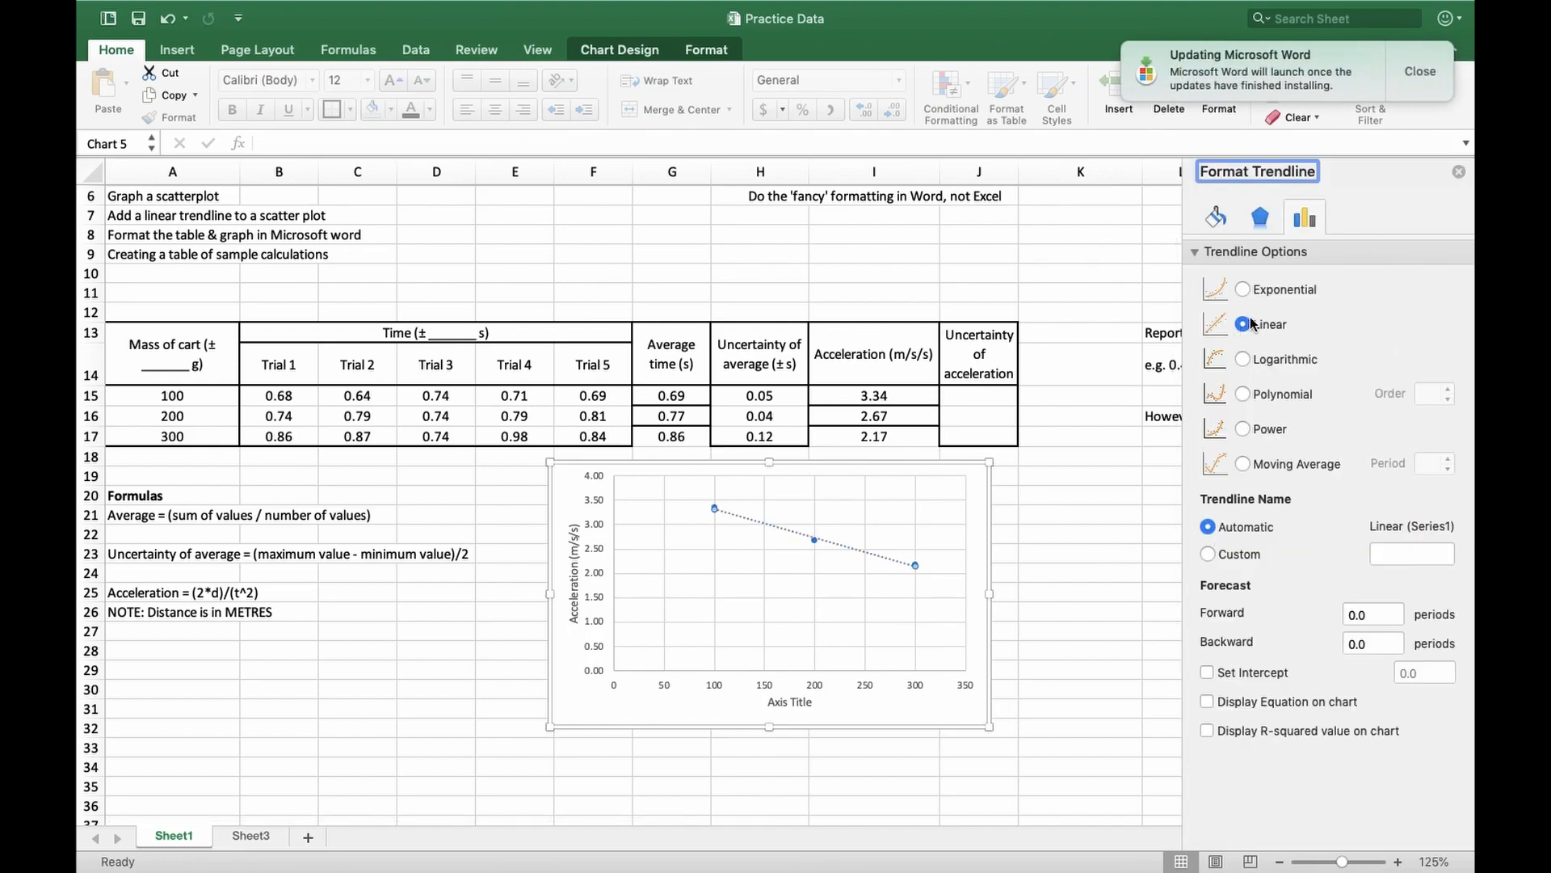
Display the trendline's equation on the chart and place it above the line's lower end, clear of the data points
click(1419, 73)
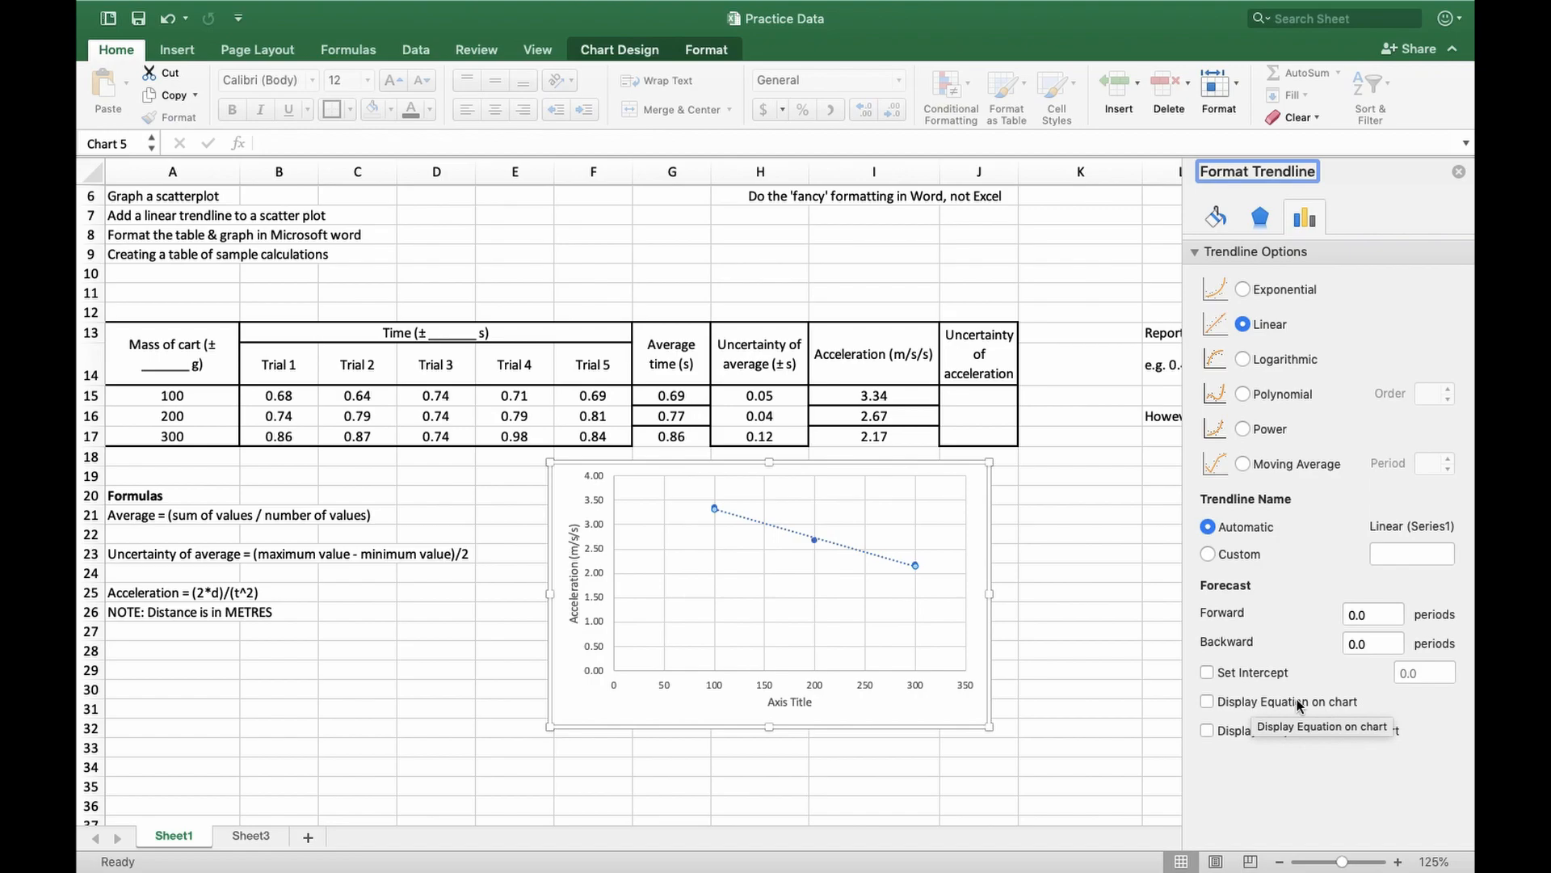
click(1207, 701)
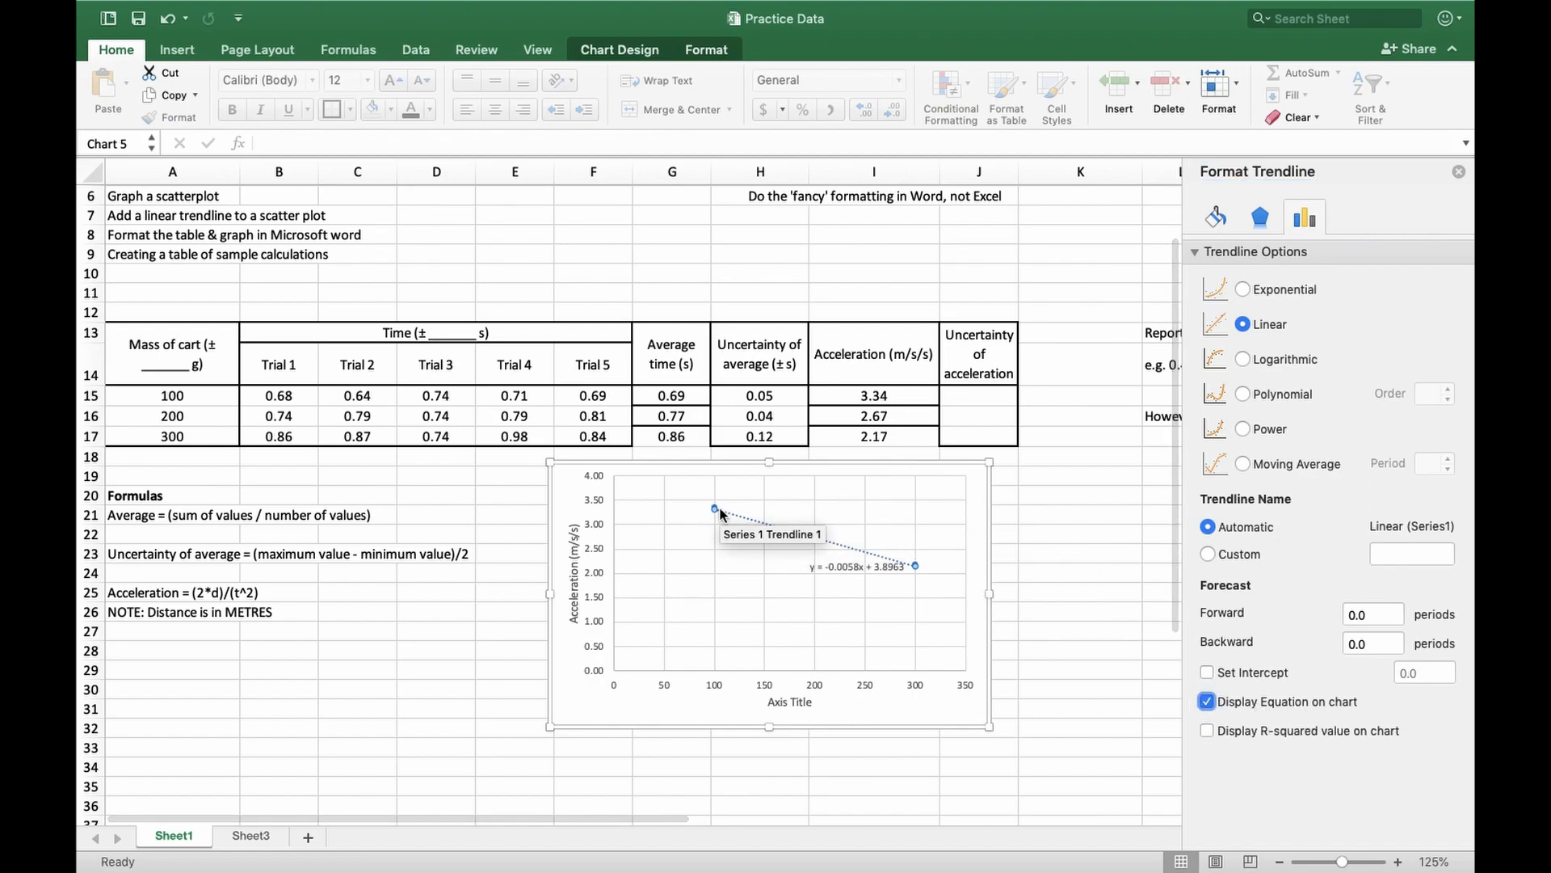
click(837, 562)
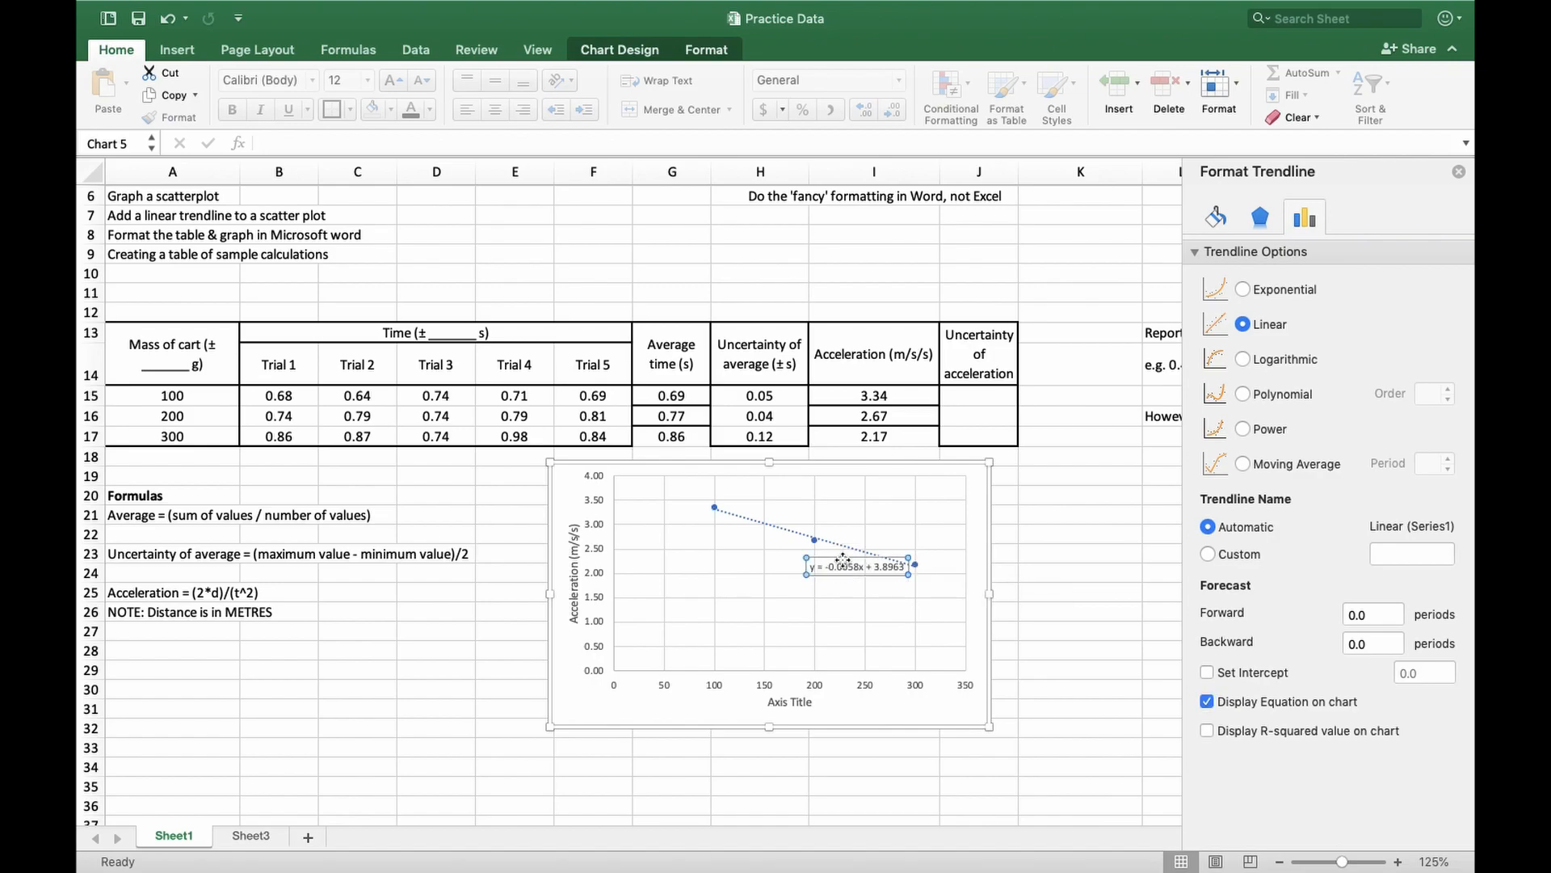
drag(837, 562, 904, 529)
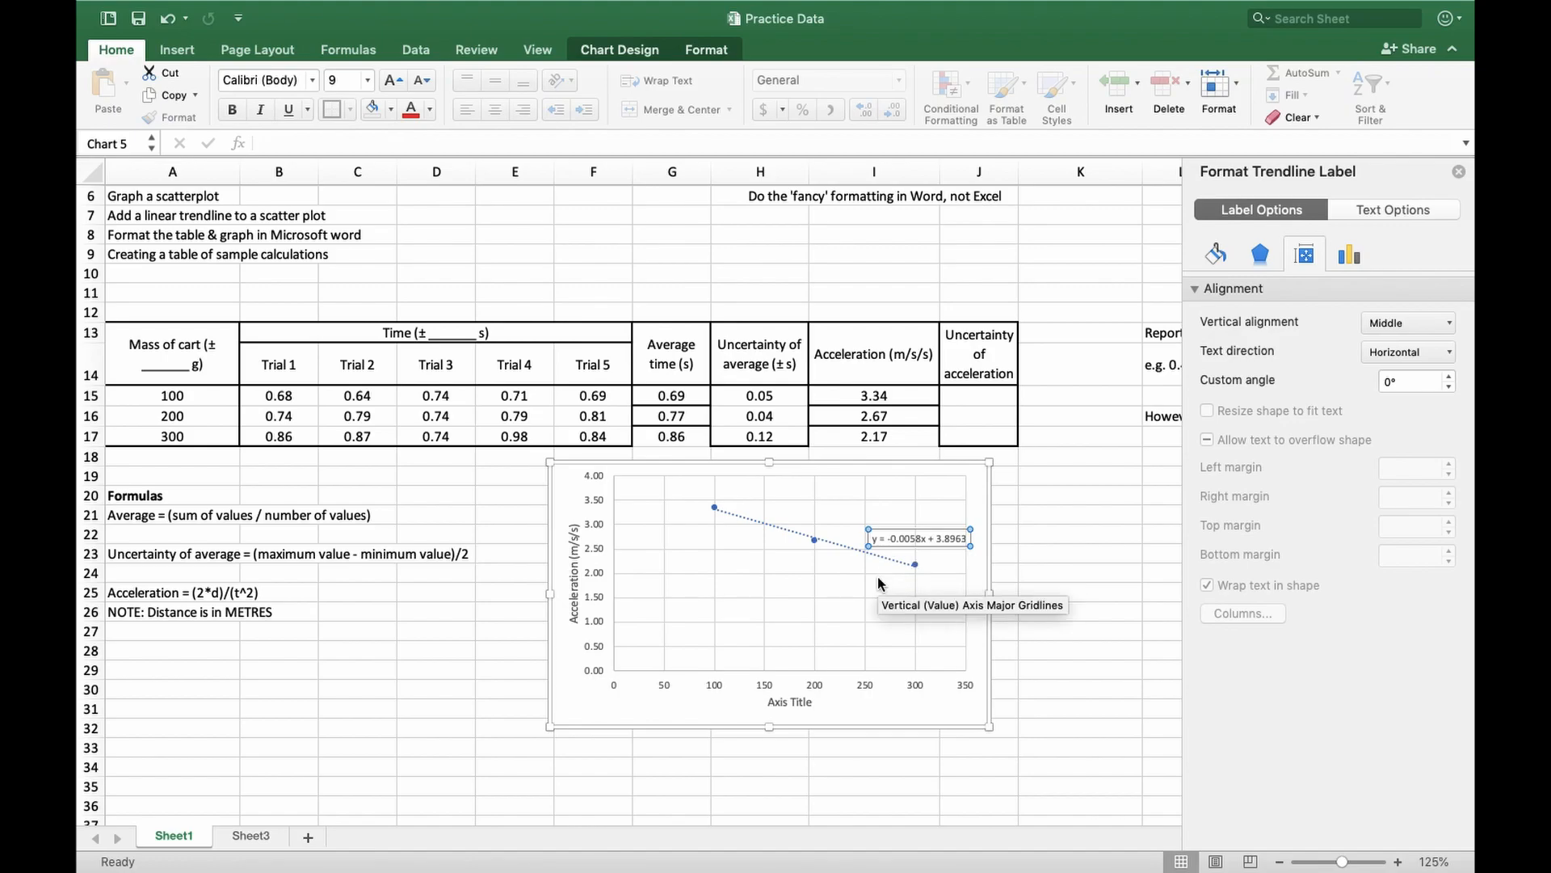
click(1459, 173)
click(1080, 553)
Review the data table and chart alongside the checklist items on the trendline and formatting in Microsoft Word
scroll(1081, 552, up, 3)
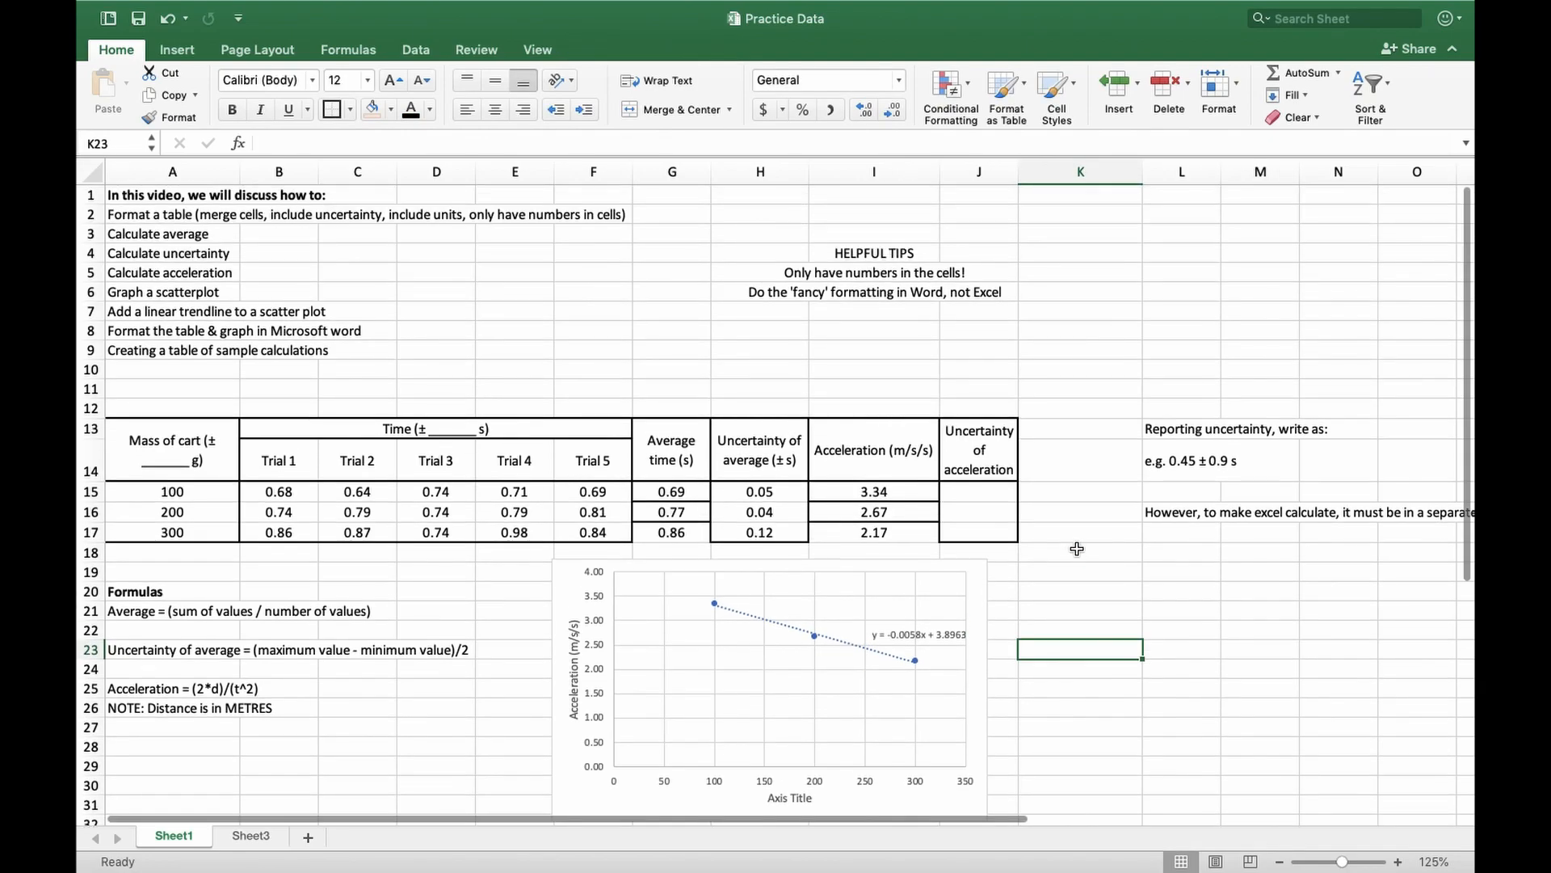
drag(125, 440, 979, 534)
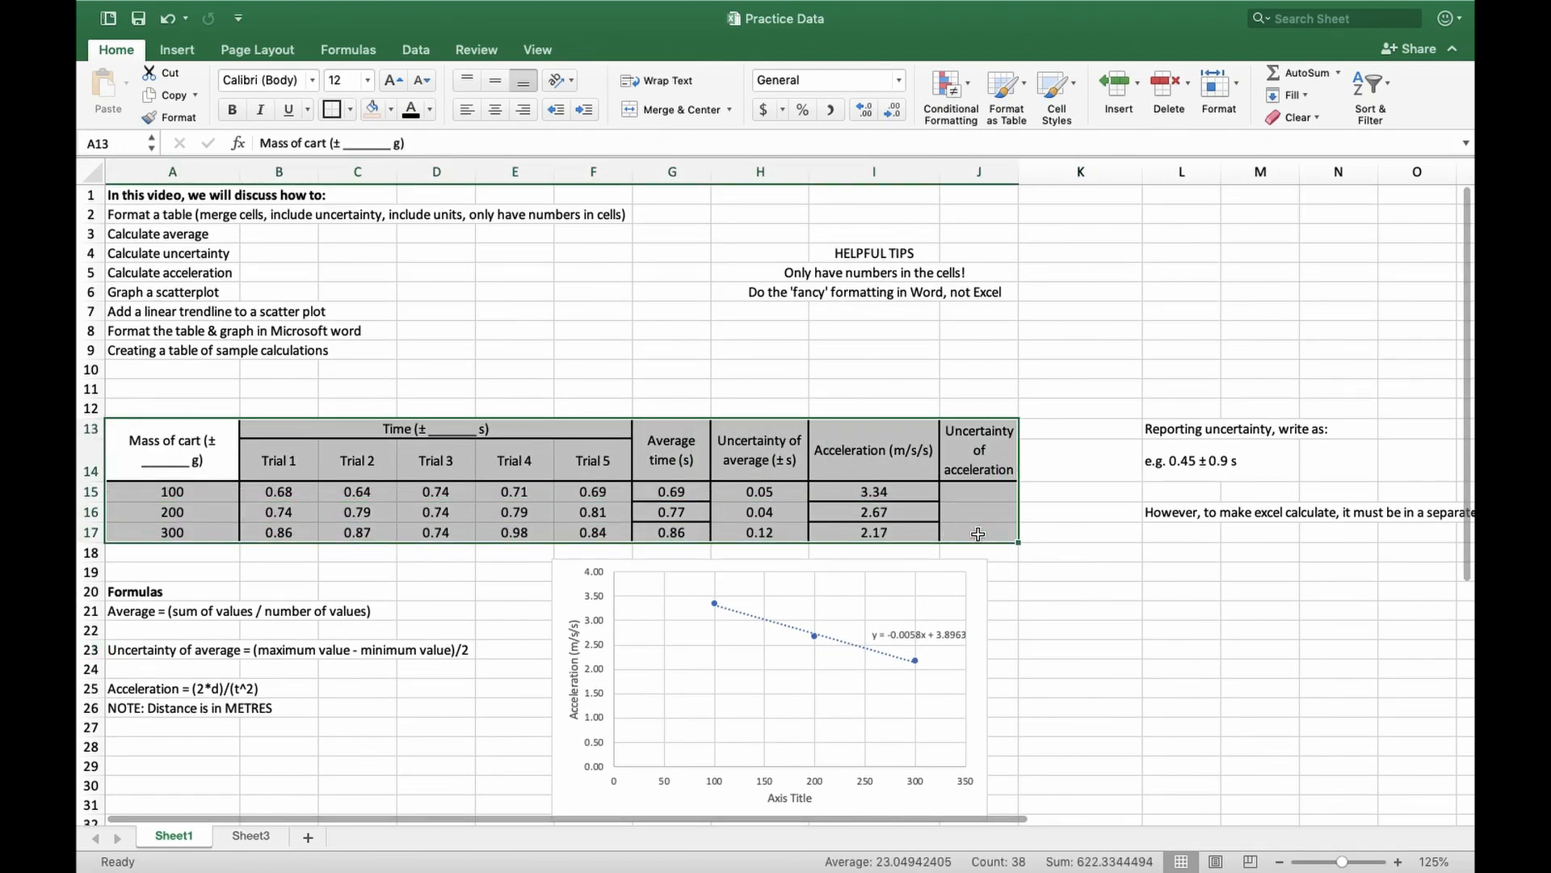
click(561, 586)
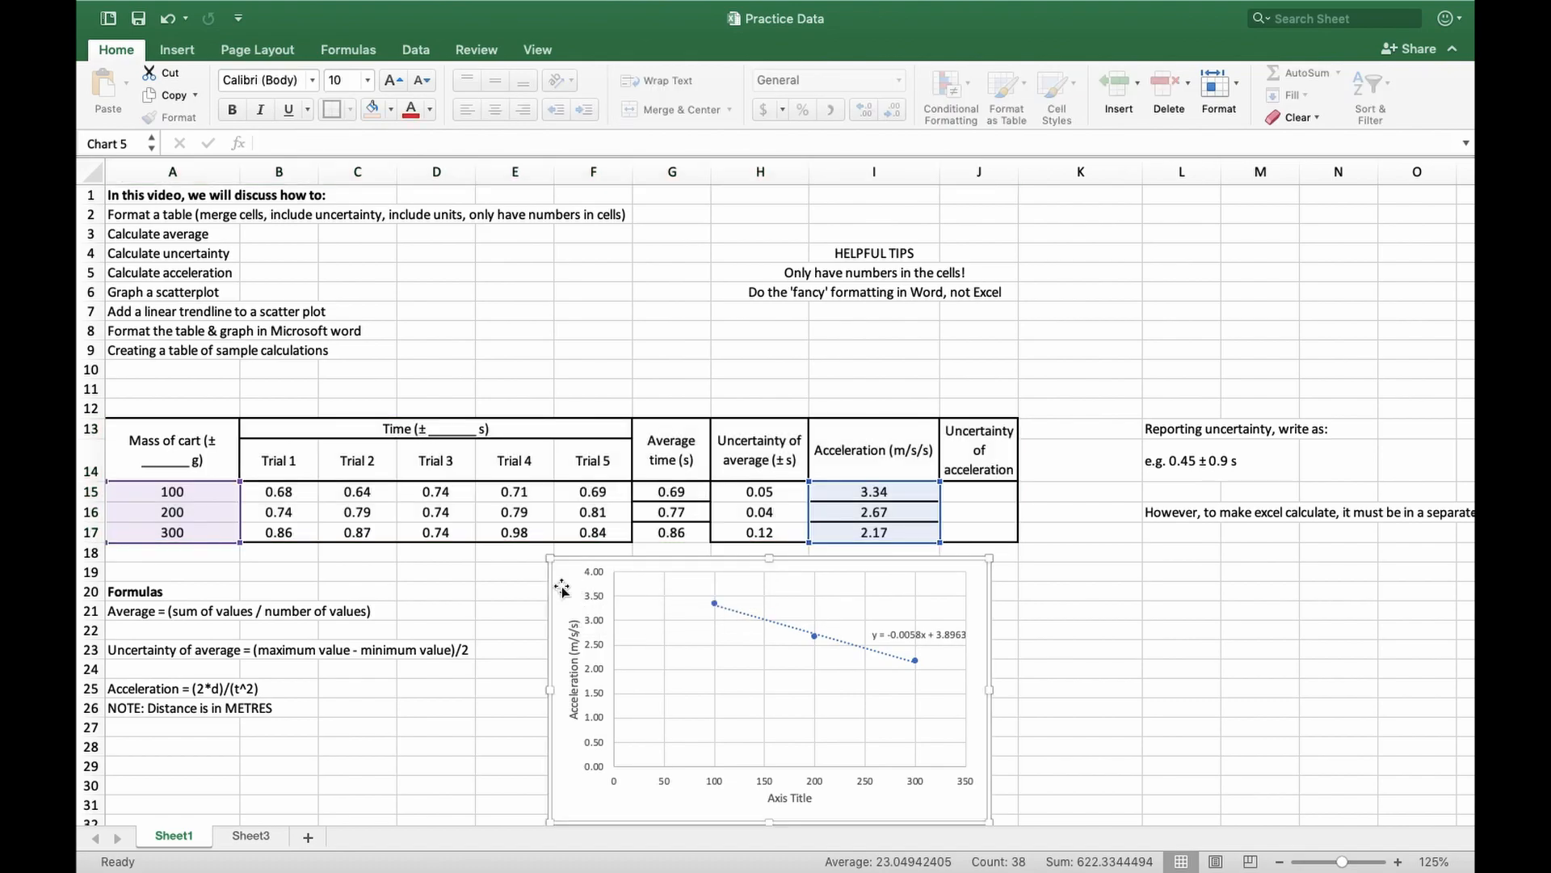
click(121, 314)
click(142, 335)
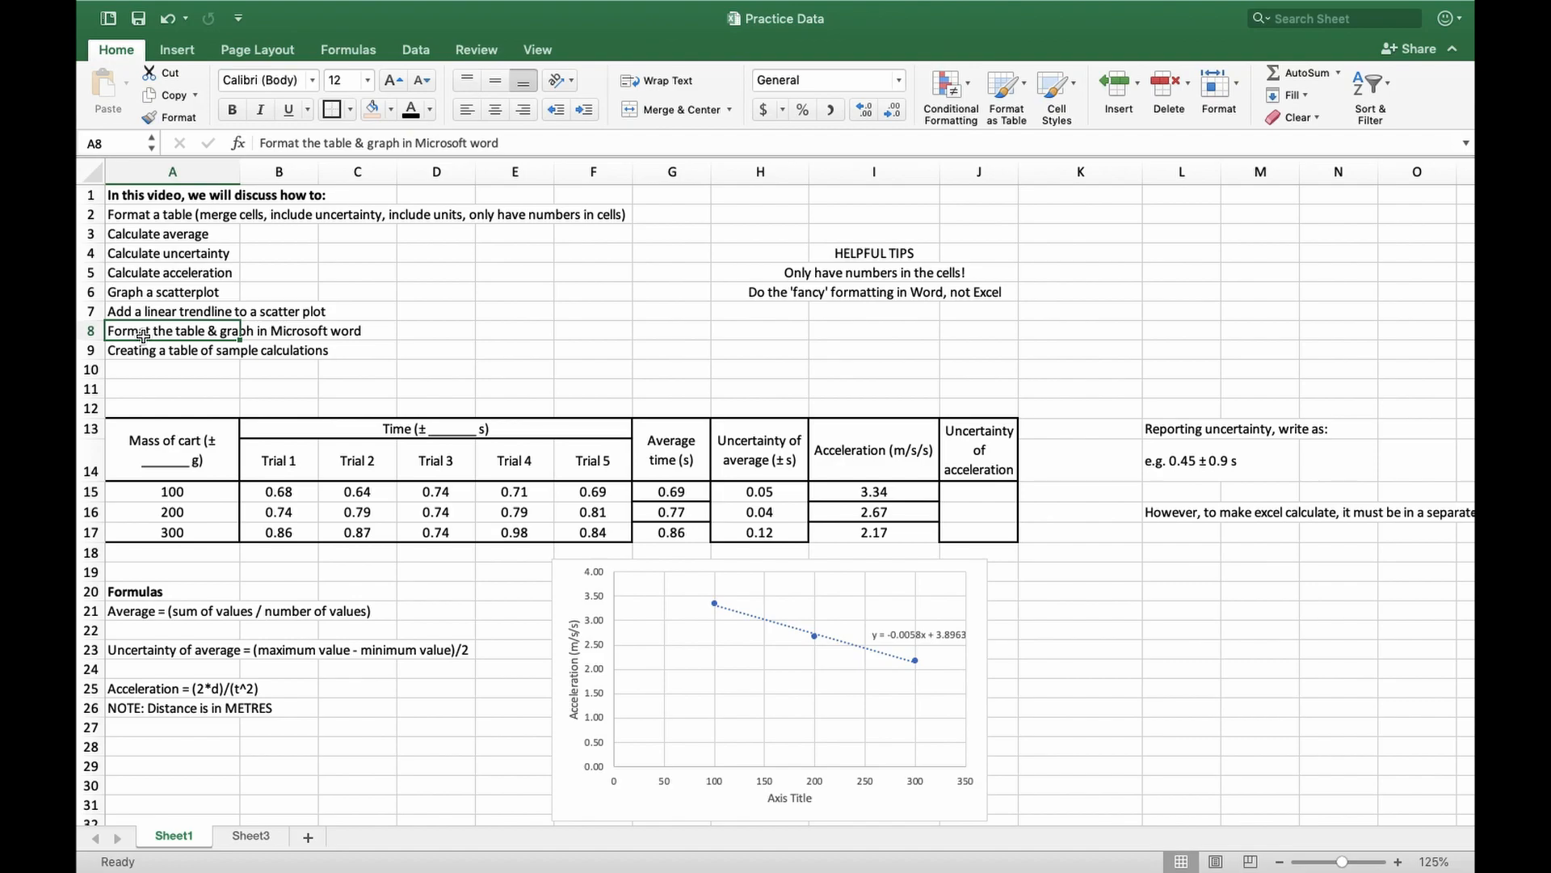
Copy the data table A13:I17 from Excel into the Word document below the Graph 1 title, adding two blank lines beneath it
scroll(331, 588, down, 3)
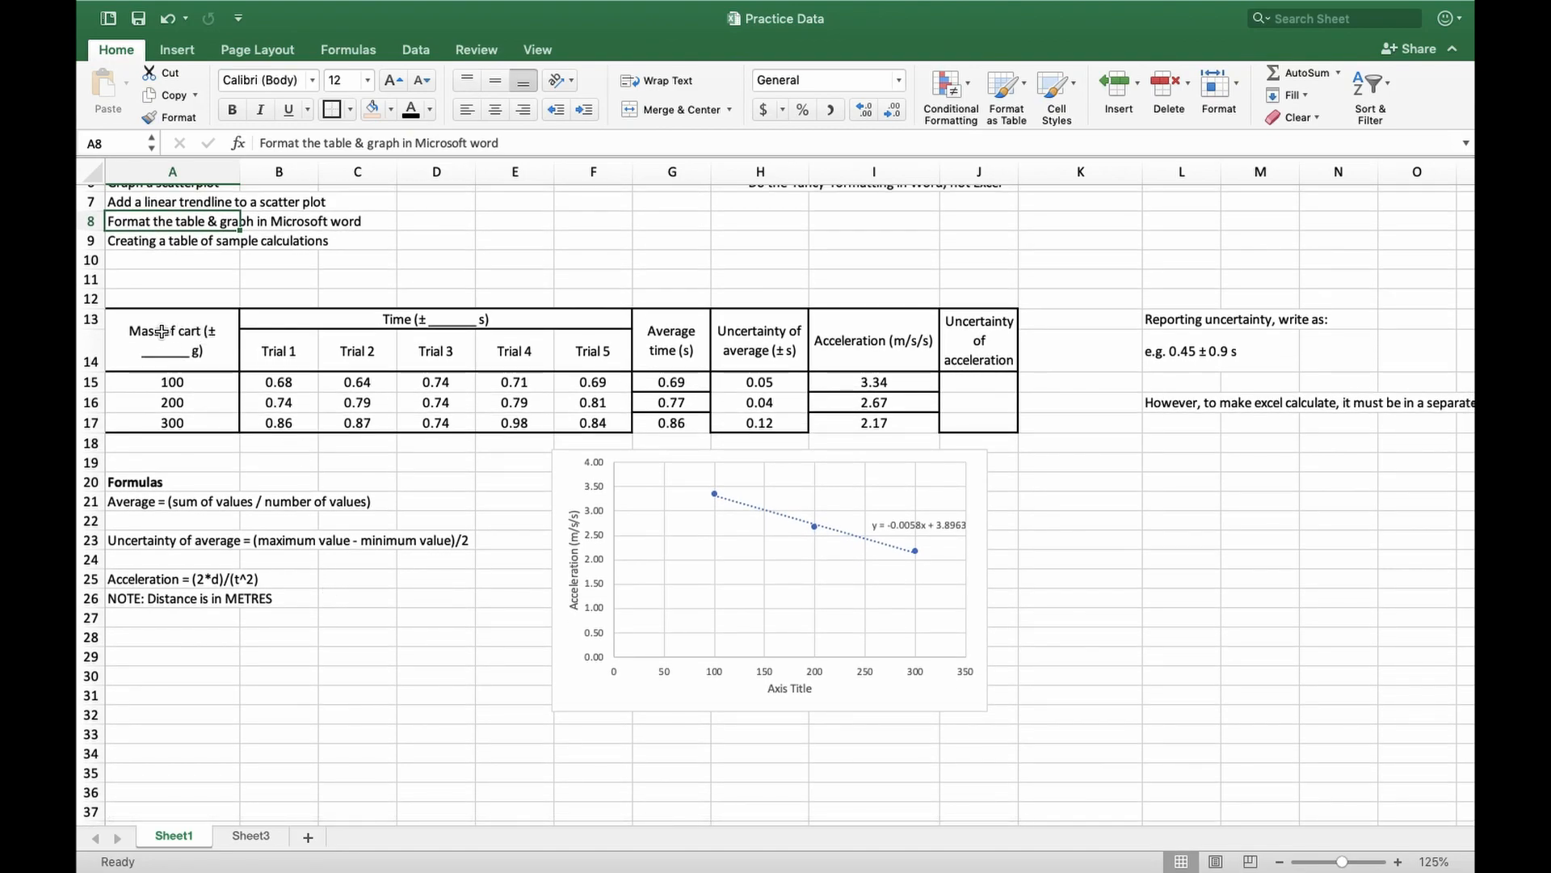
drag(119, 315, 881, 427)
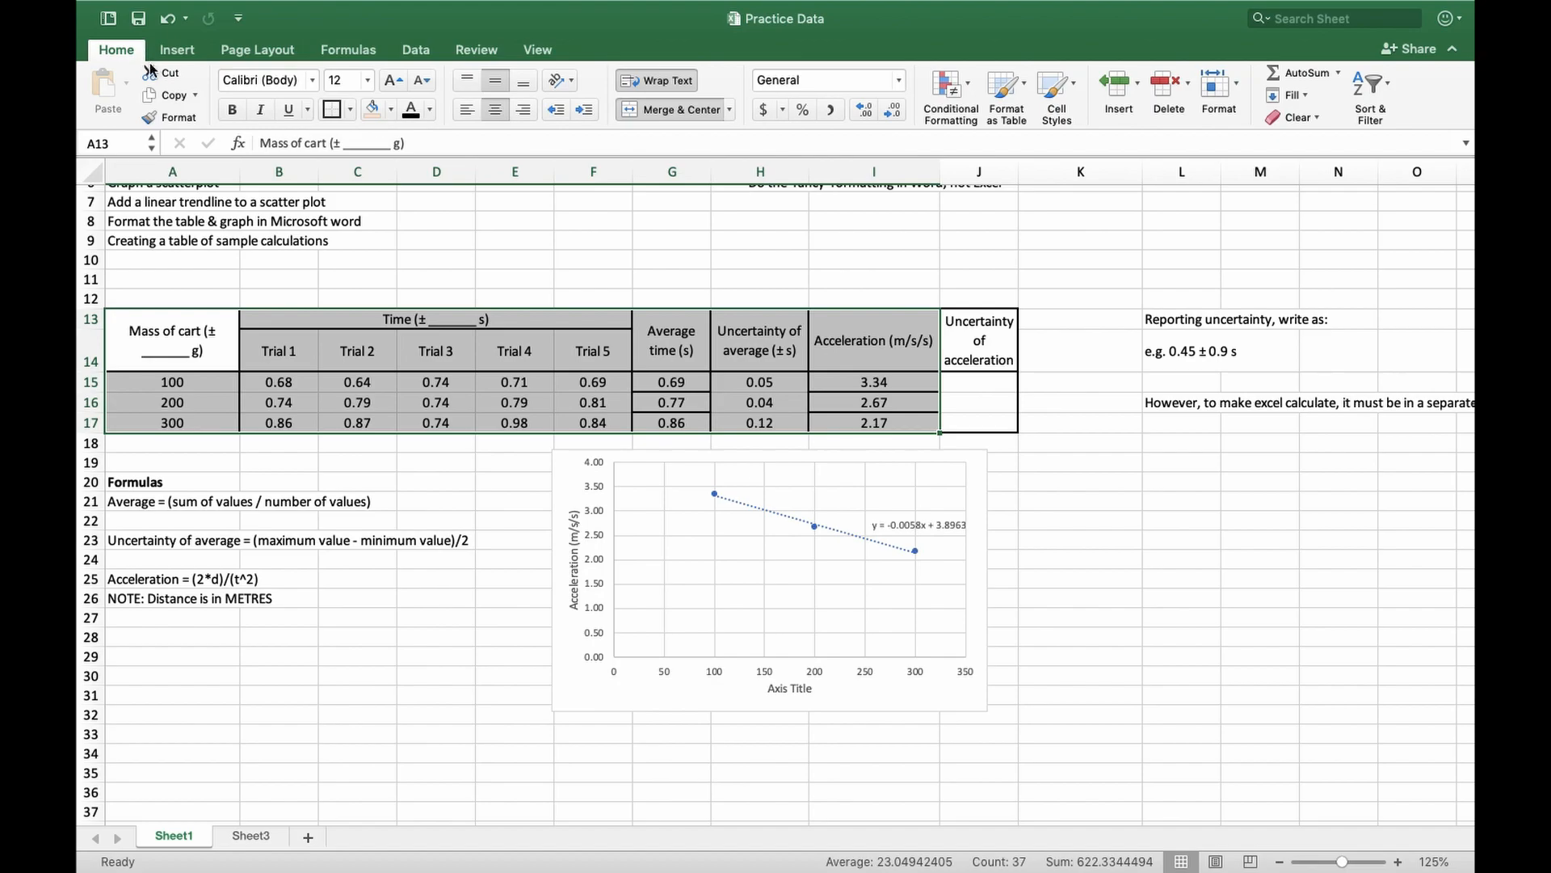
key(super+c)
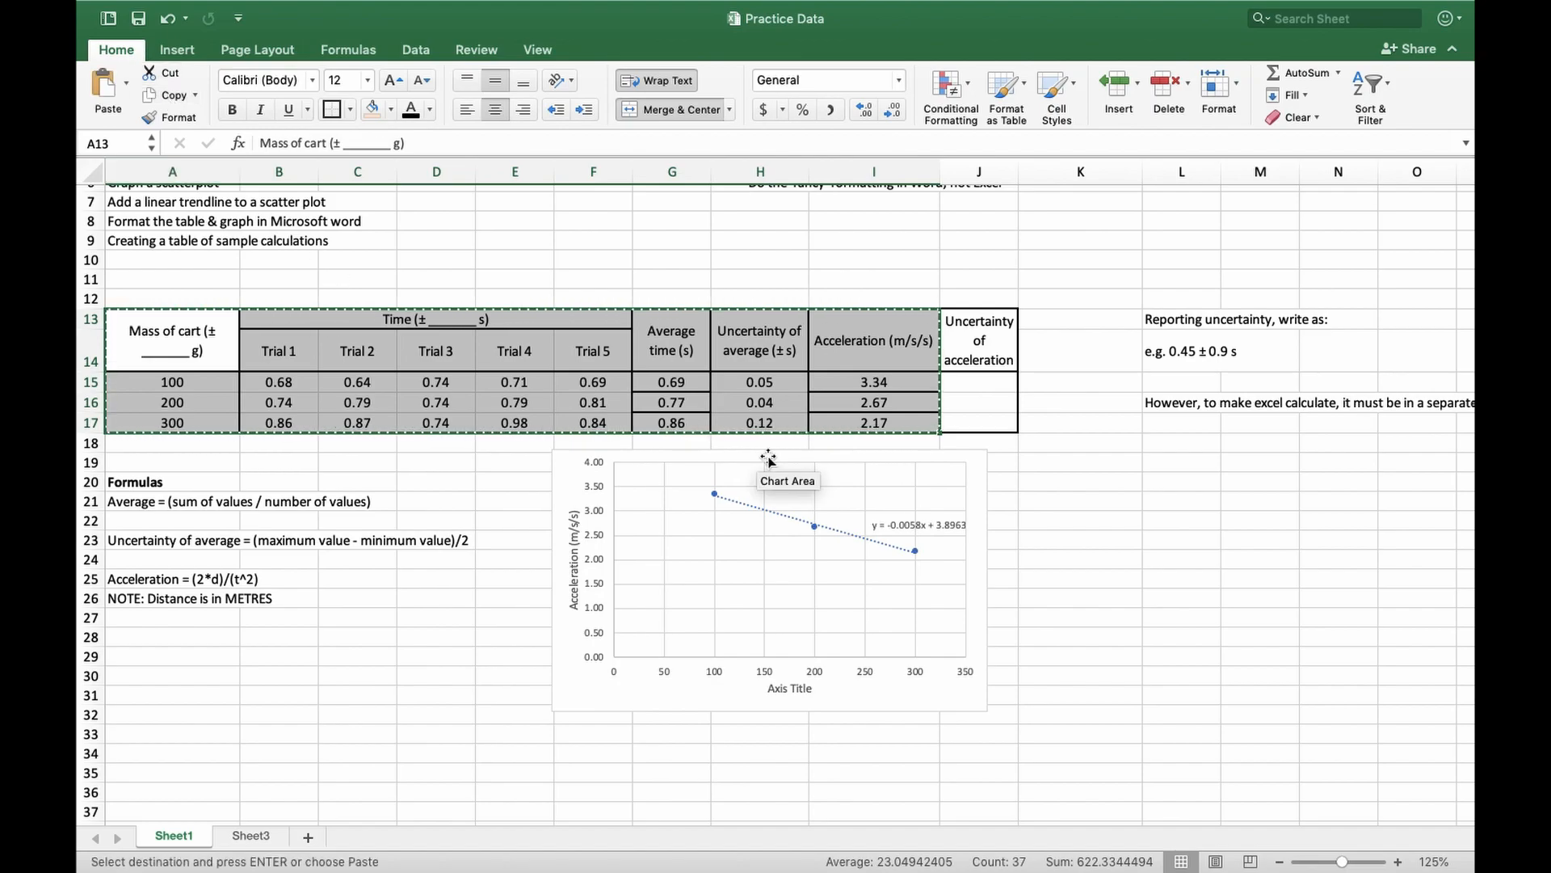
key(super+Tab)
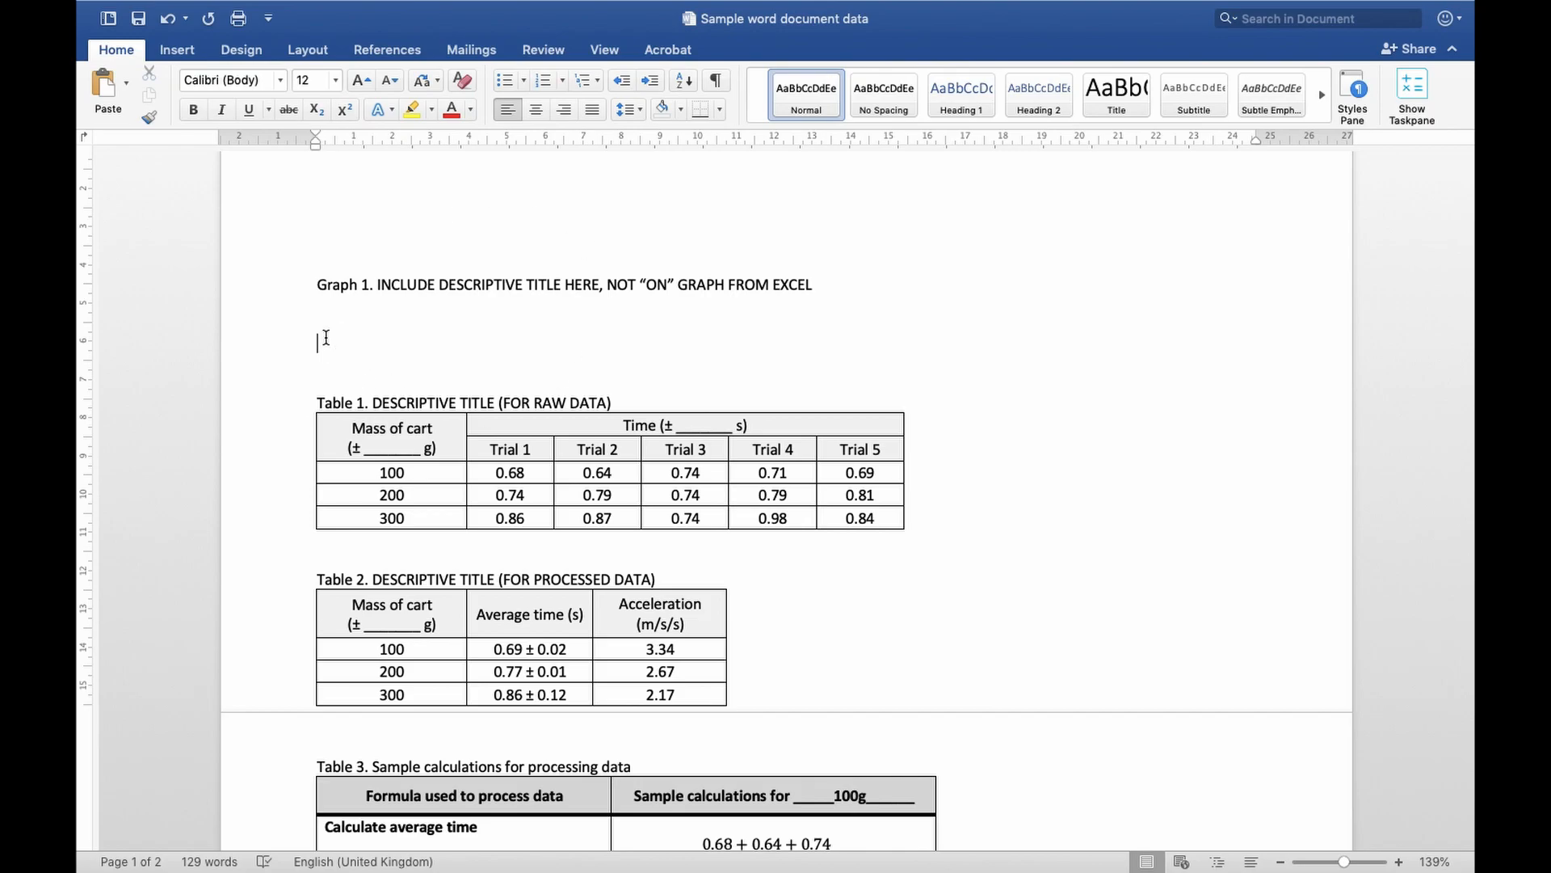
key(super+v)
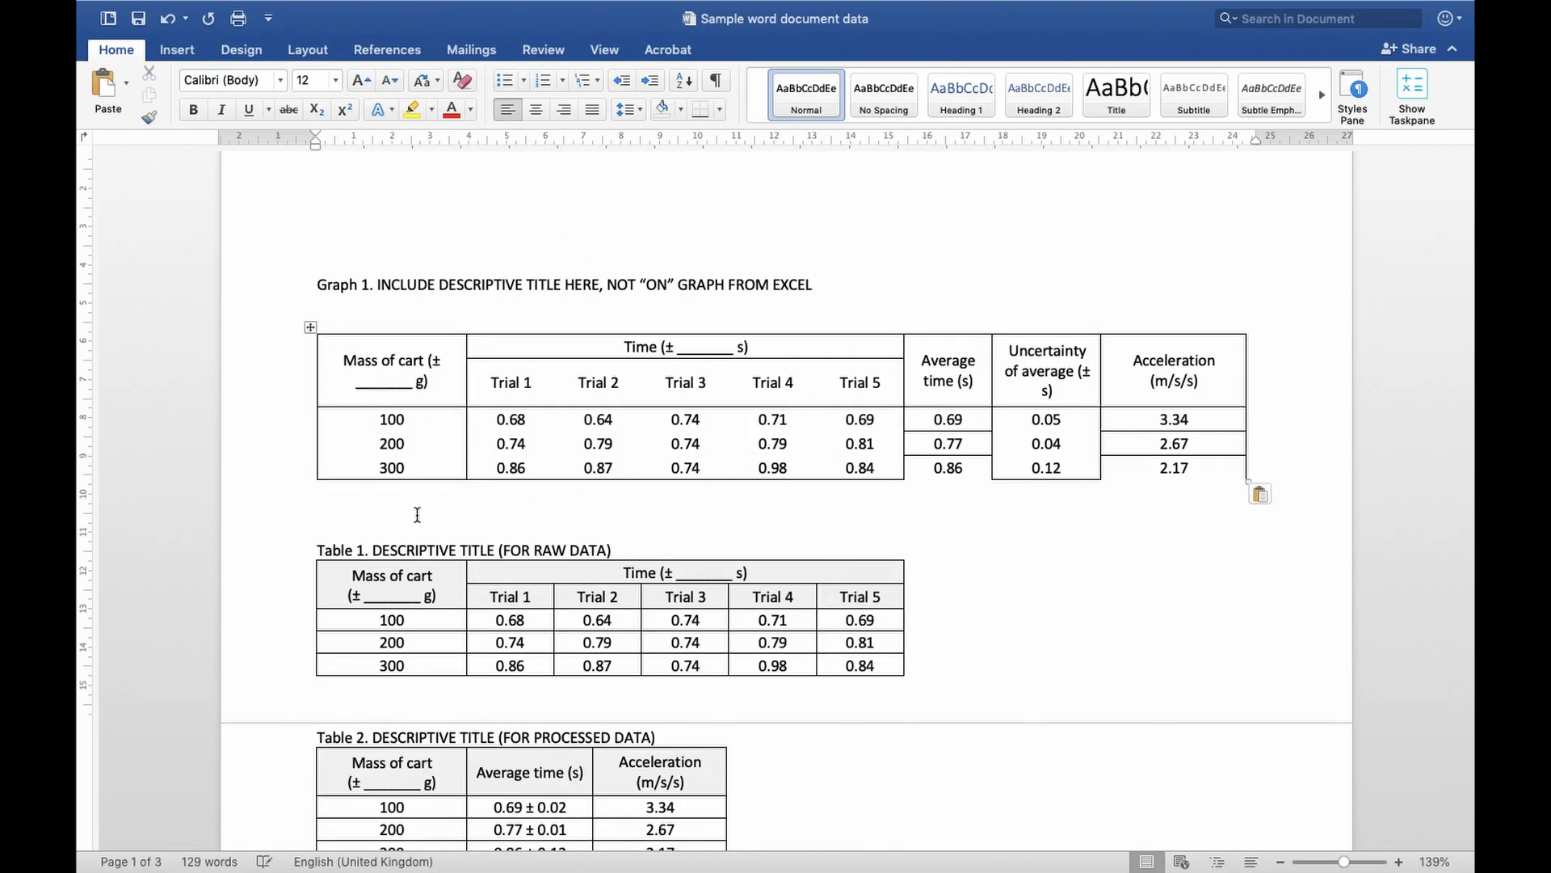
key(Return)
key(Return)
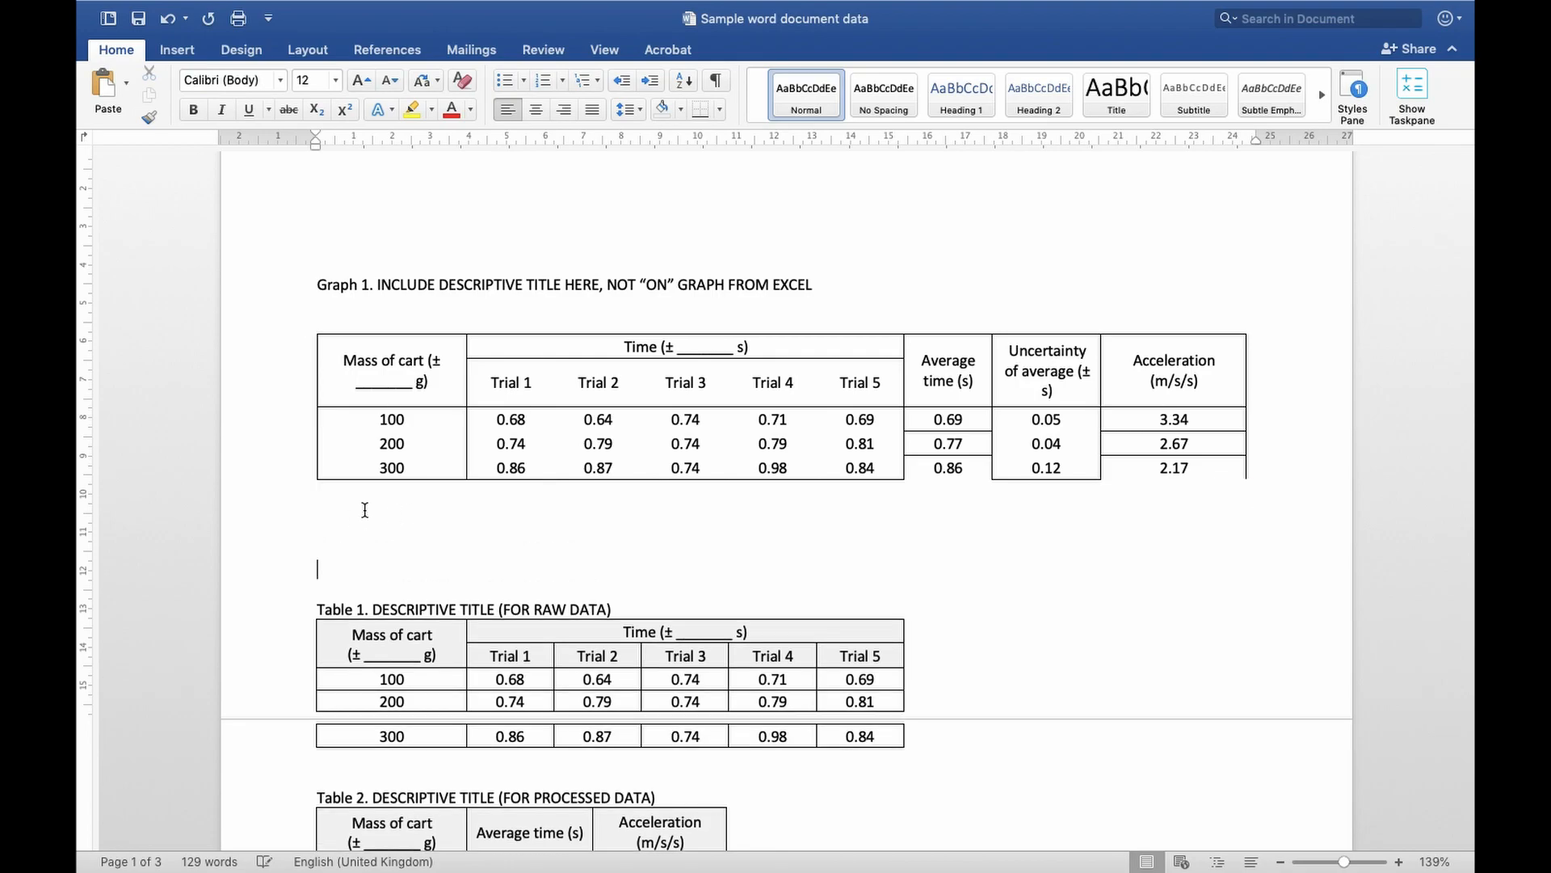
Apply borders to every cell of the pasted table and set their line weight to ½ pt
click(310, 326)
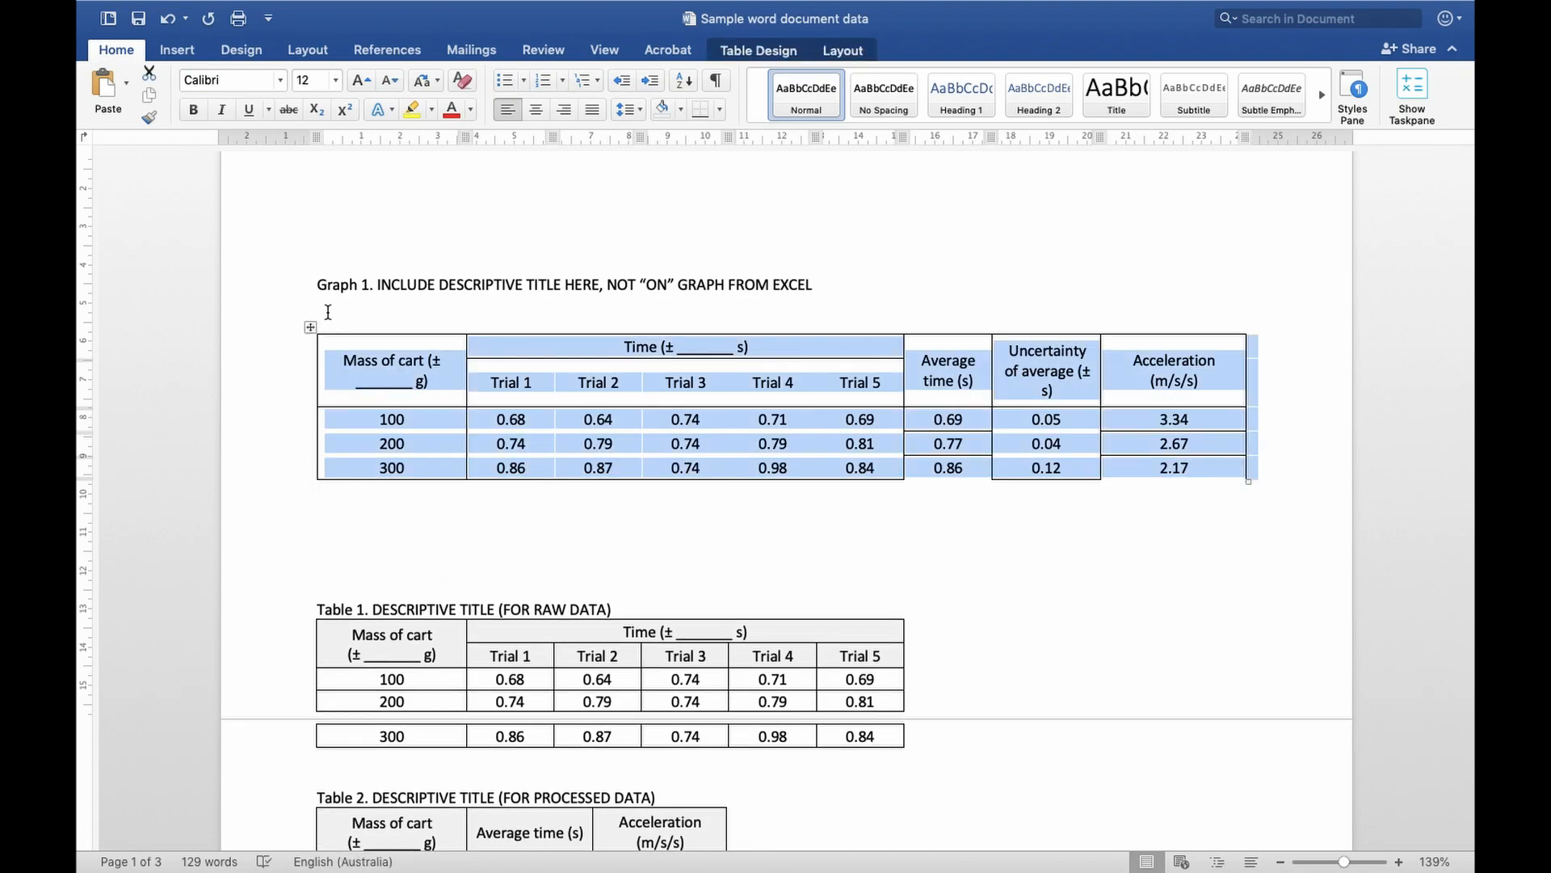
click(769, 49)
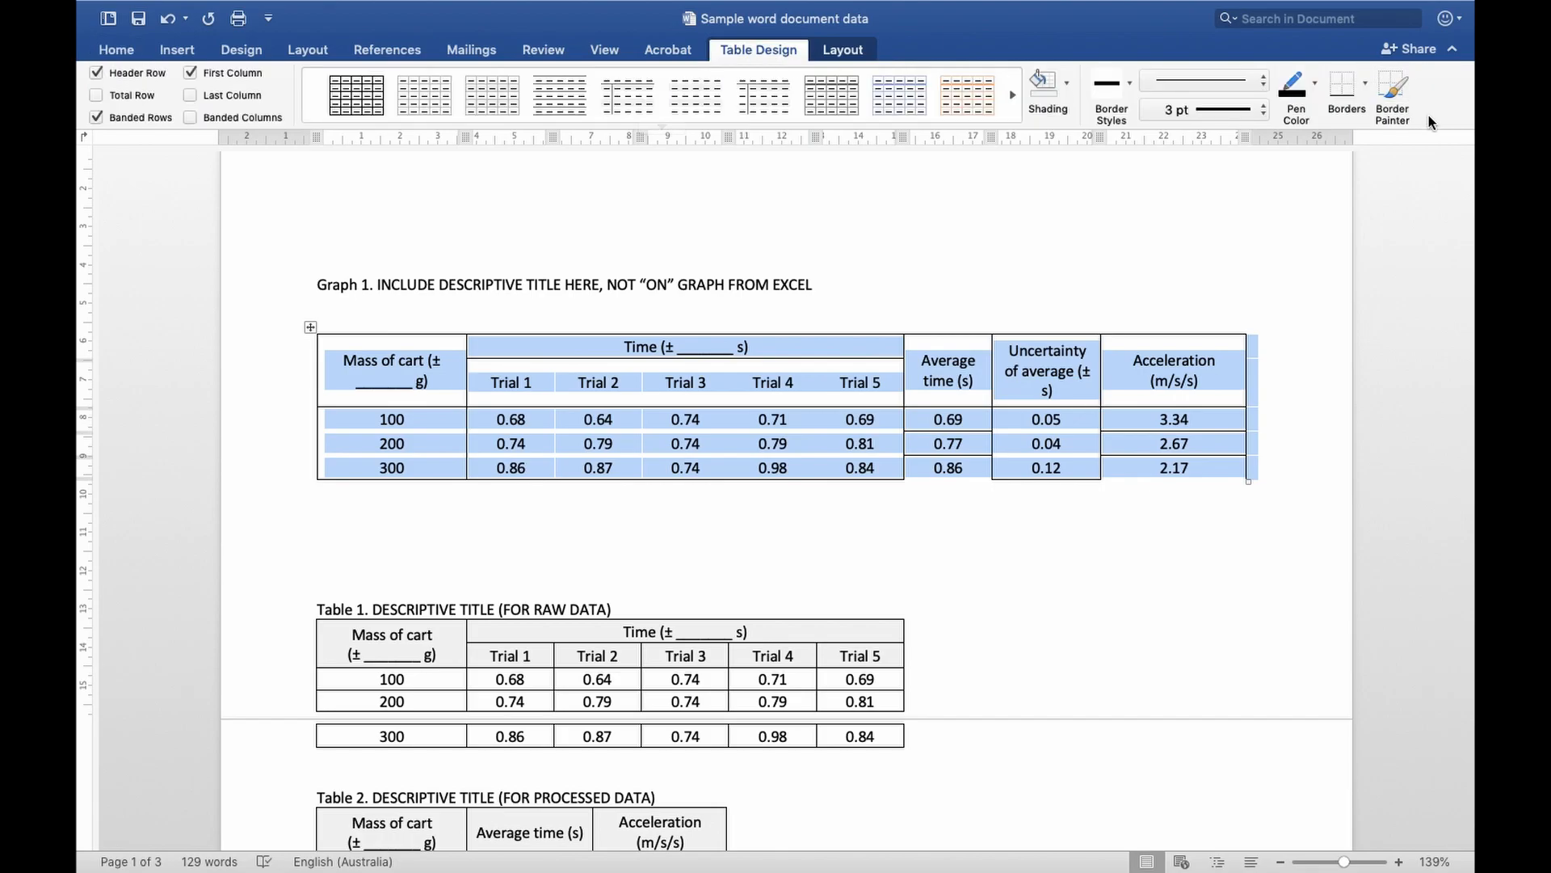
click(1366, 85)
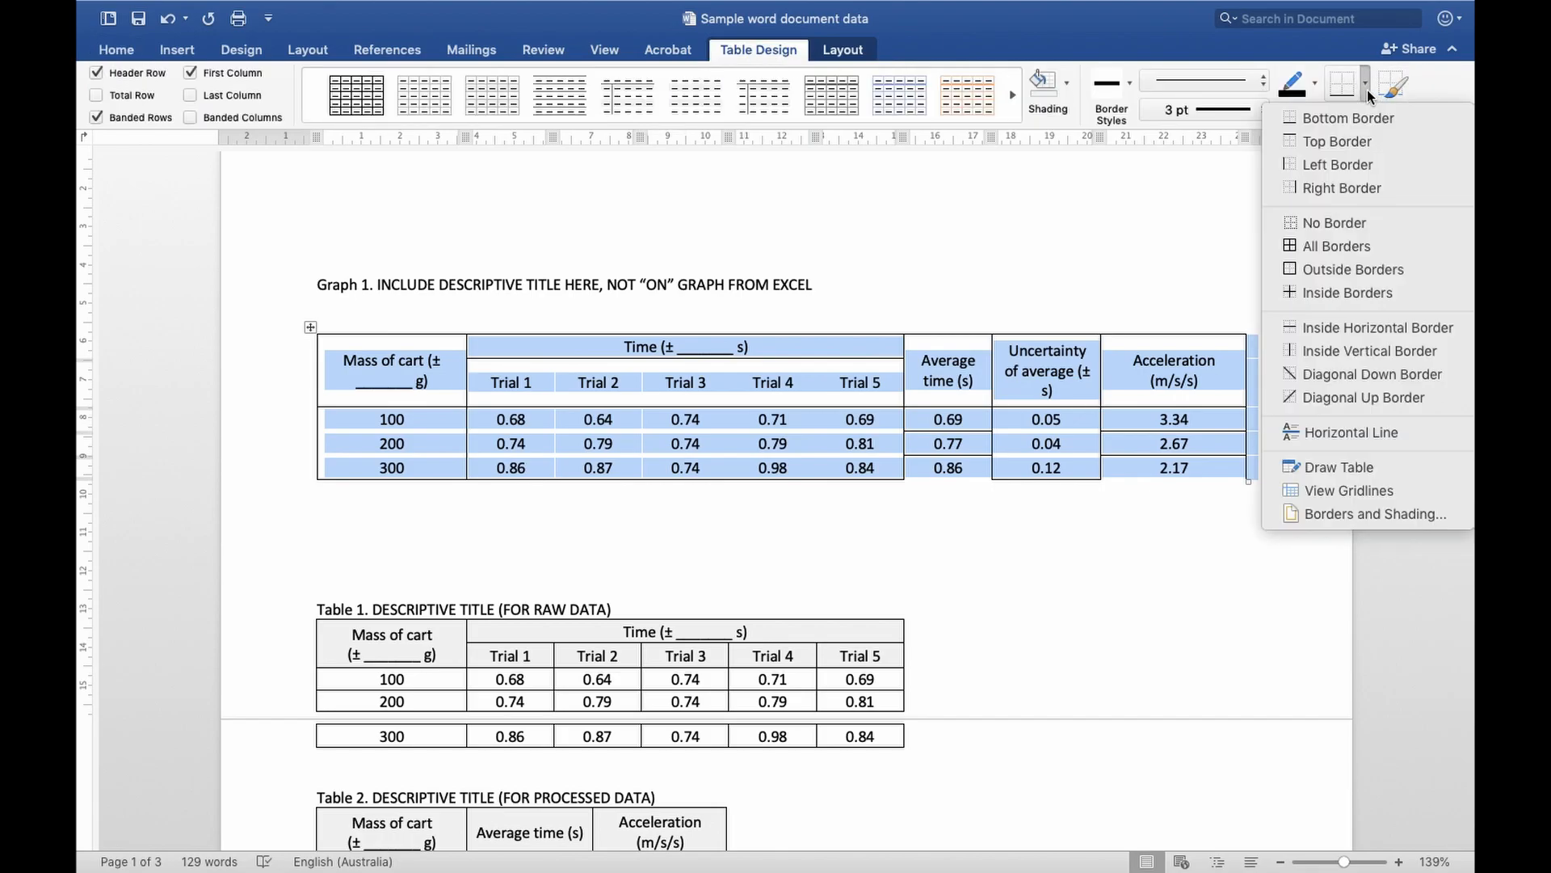
click(1329, 247)
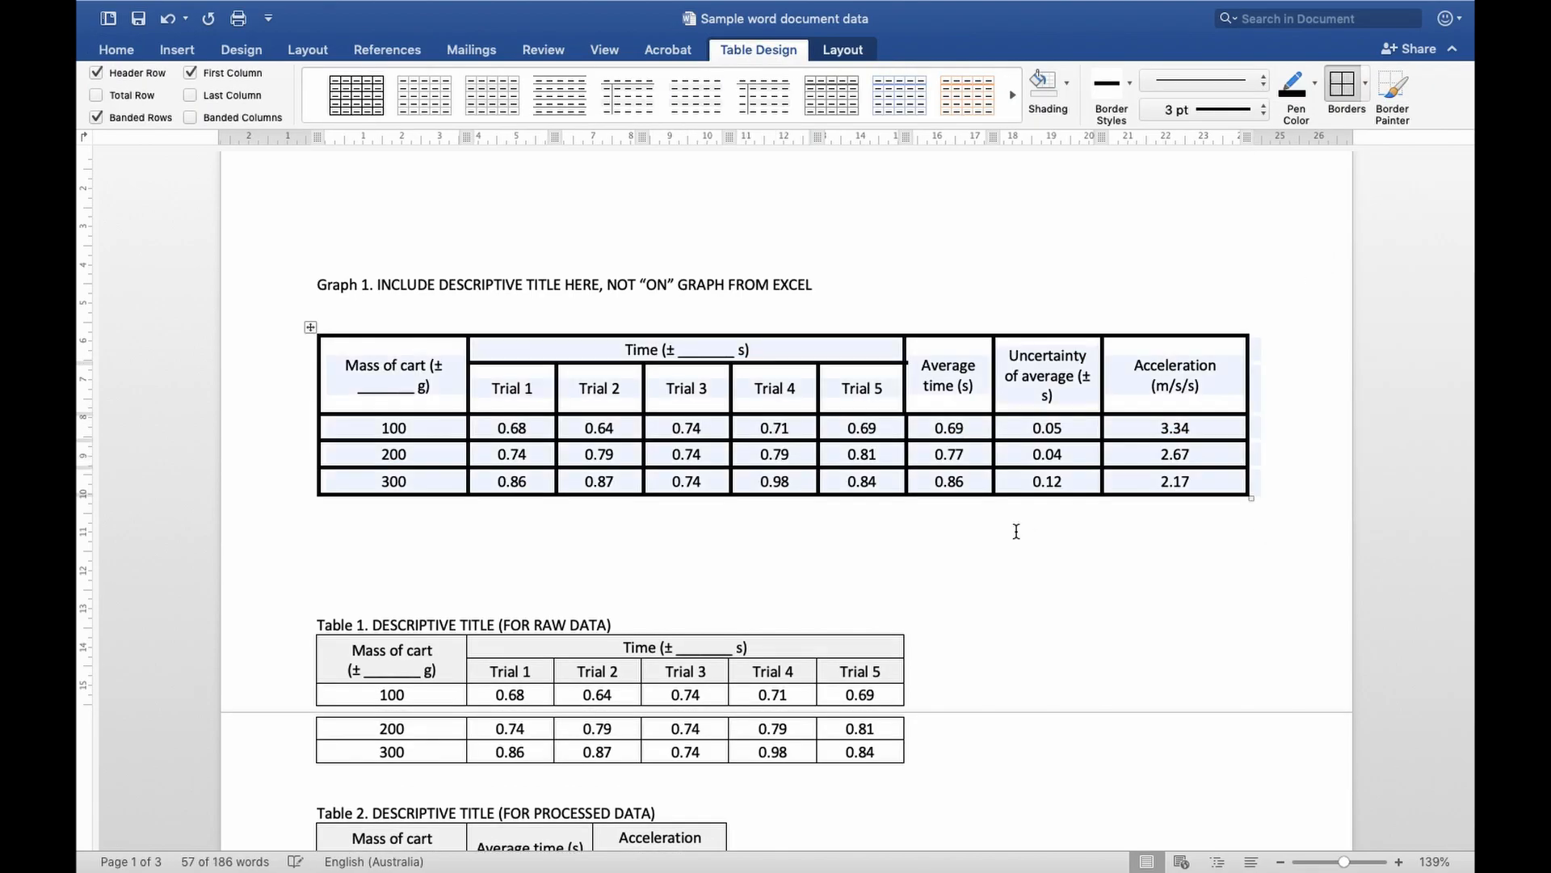
click(1204, 109)
click(1179, 130)
click(1344, 85)
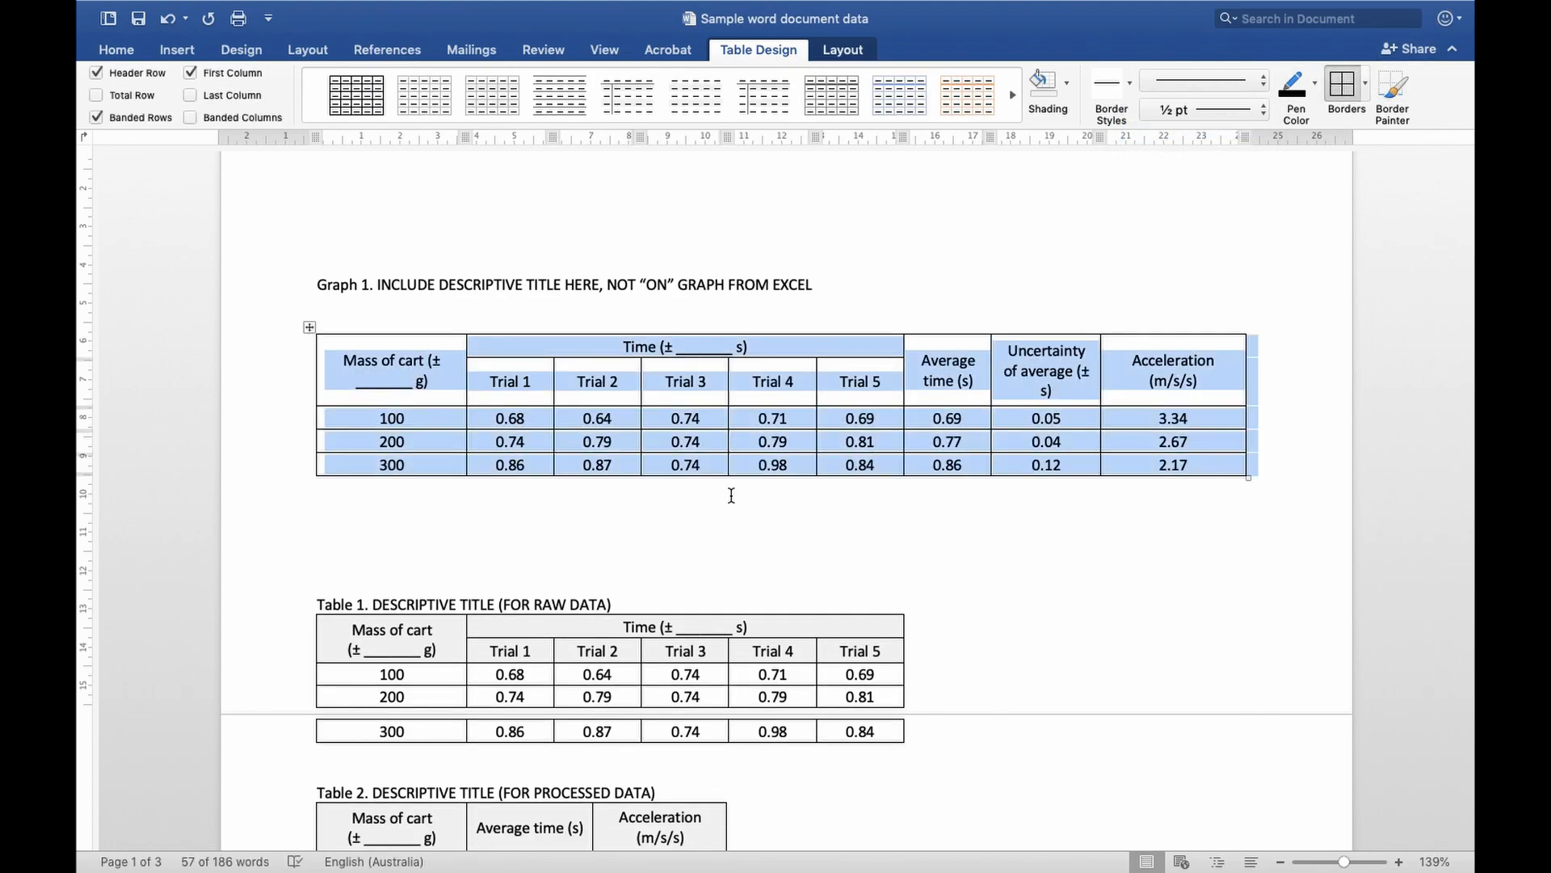
click(735, 513)
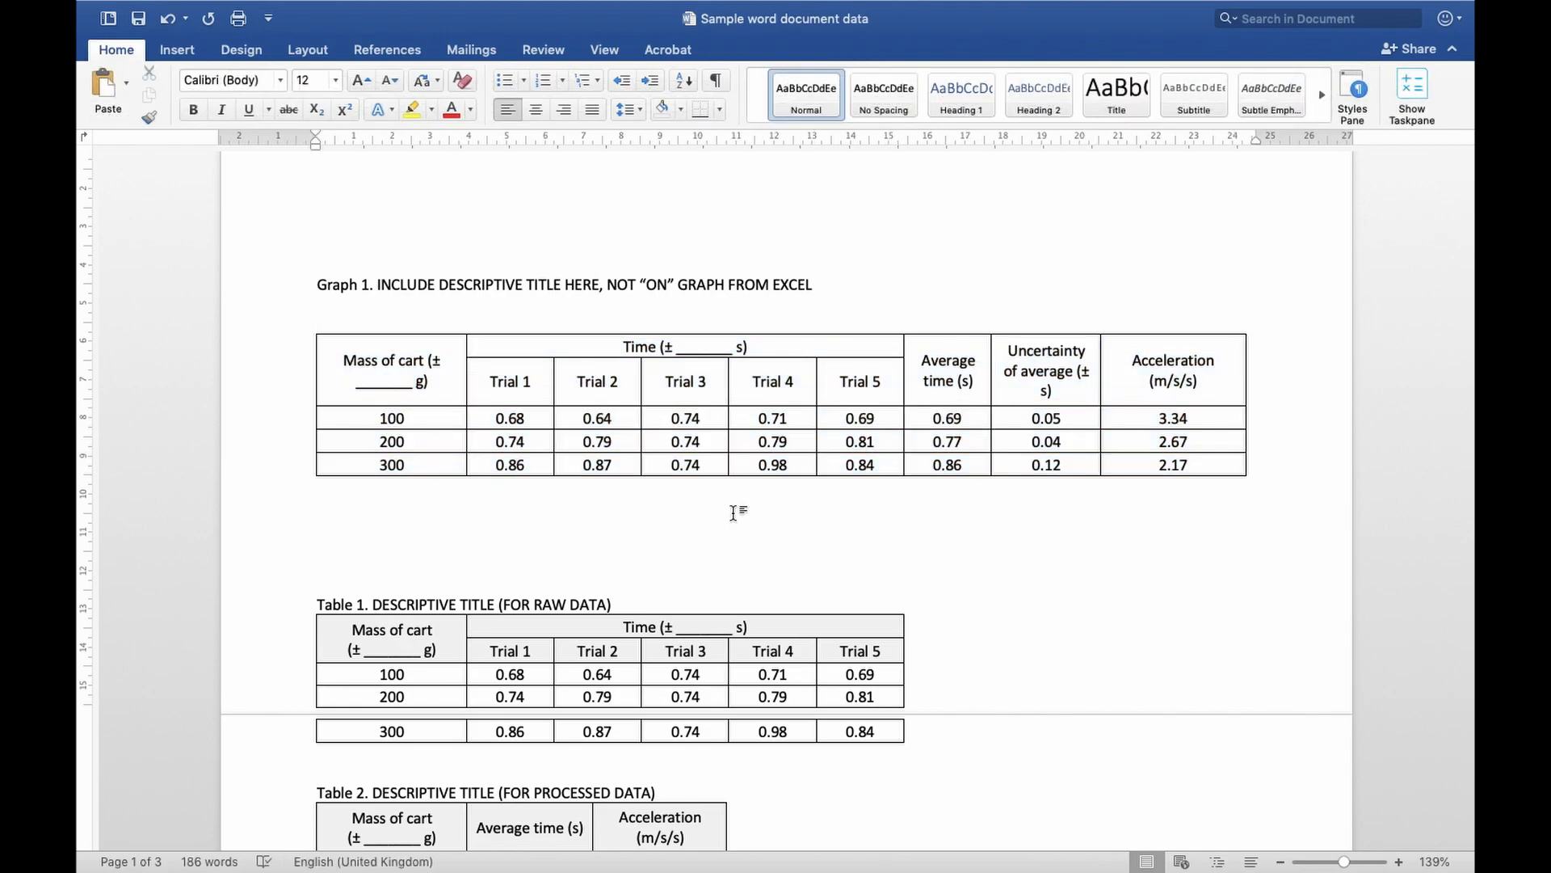
Place a second copy of the bordered data table below the first, leaving a blank line between them
scroll(734, 513, down, 1)
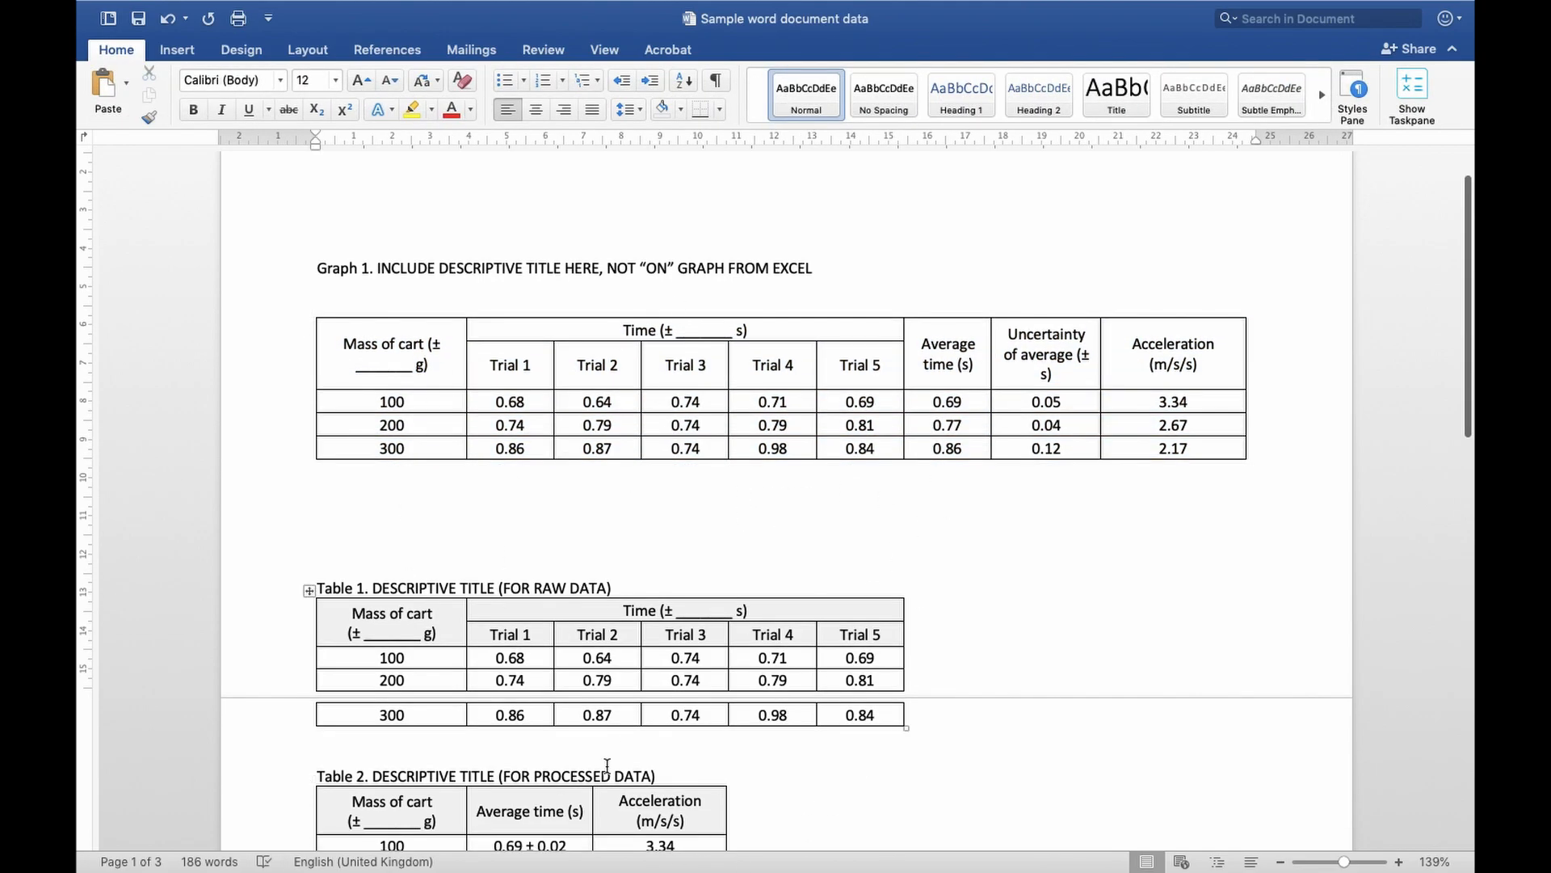
scroll(767, 664, down, 5)
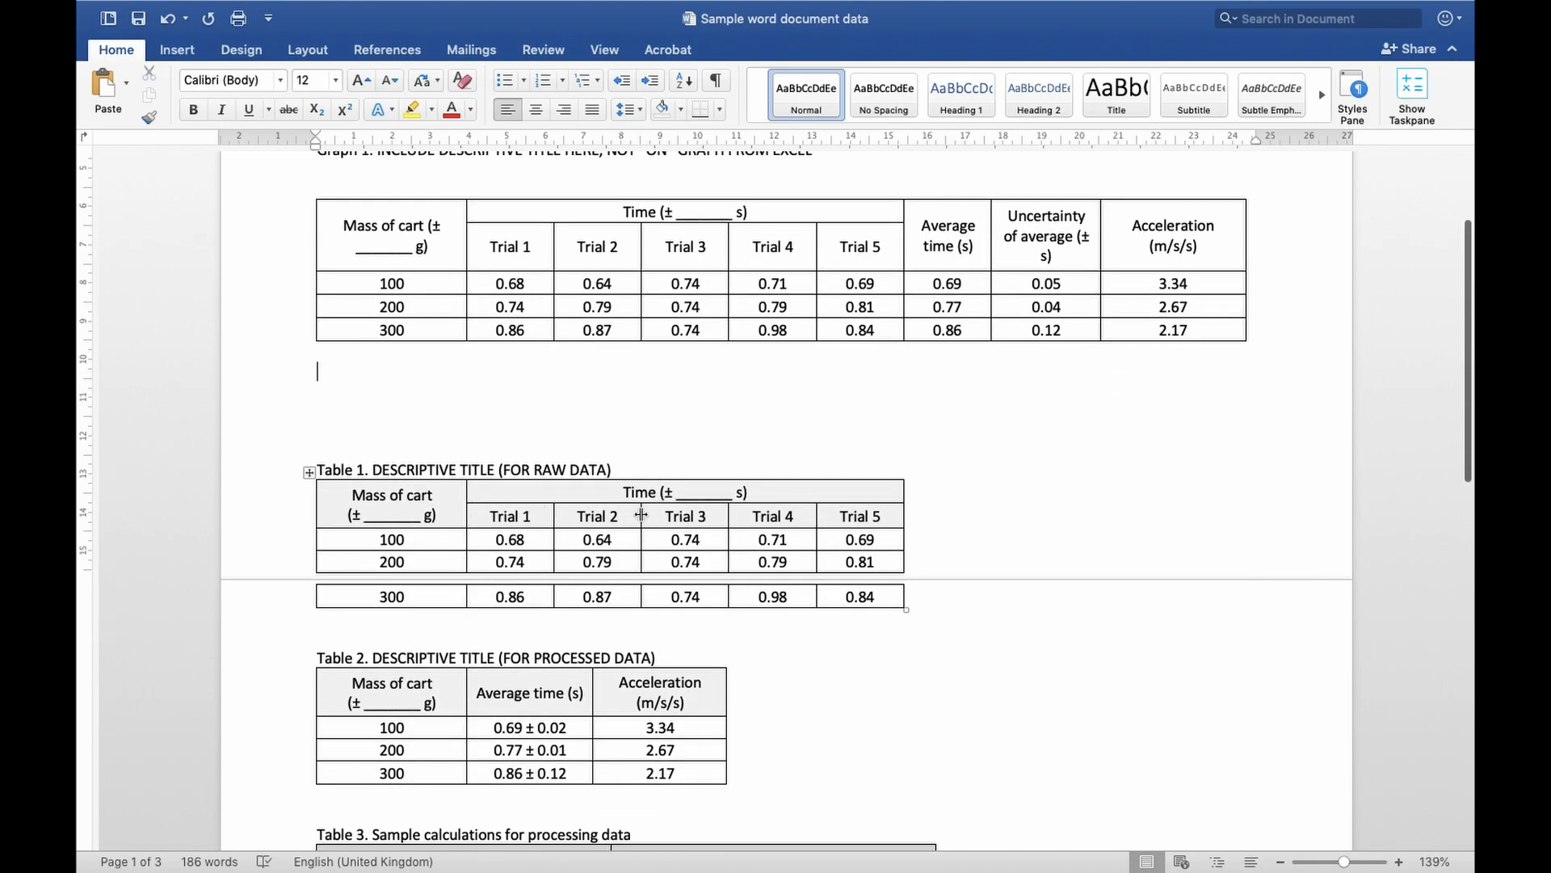
scroll(641, 515, down, 2)
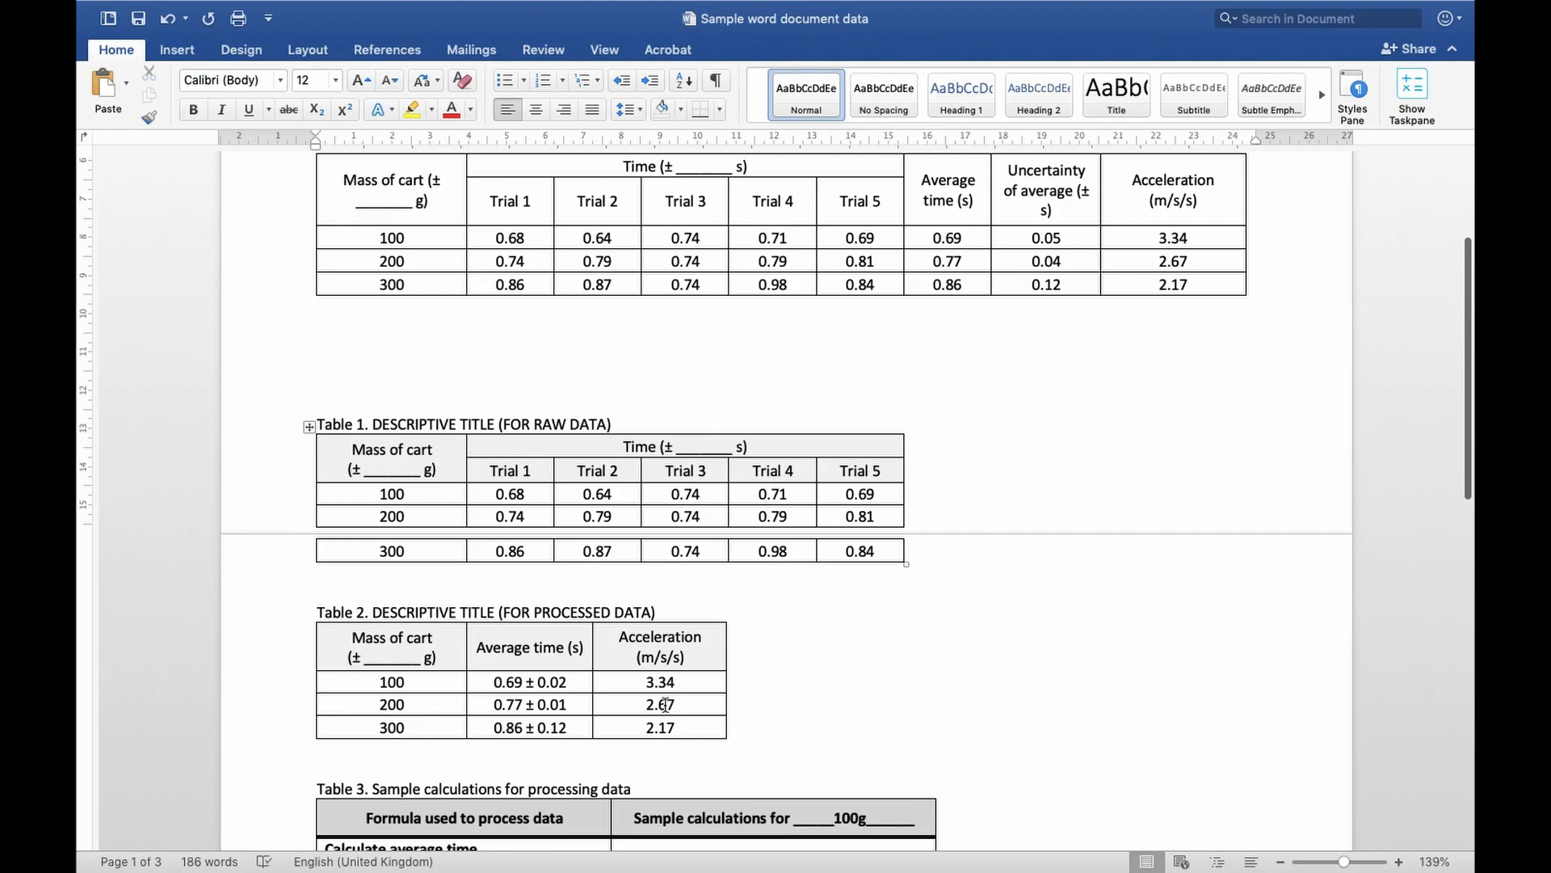
scroll(685, 692, up, 5)
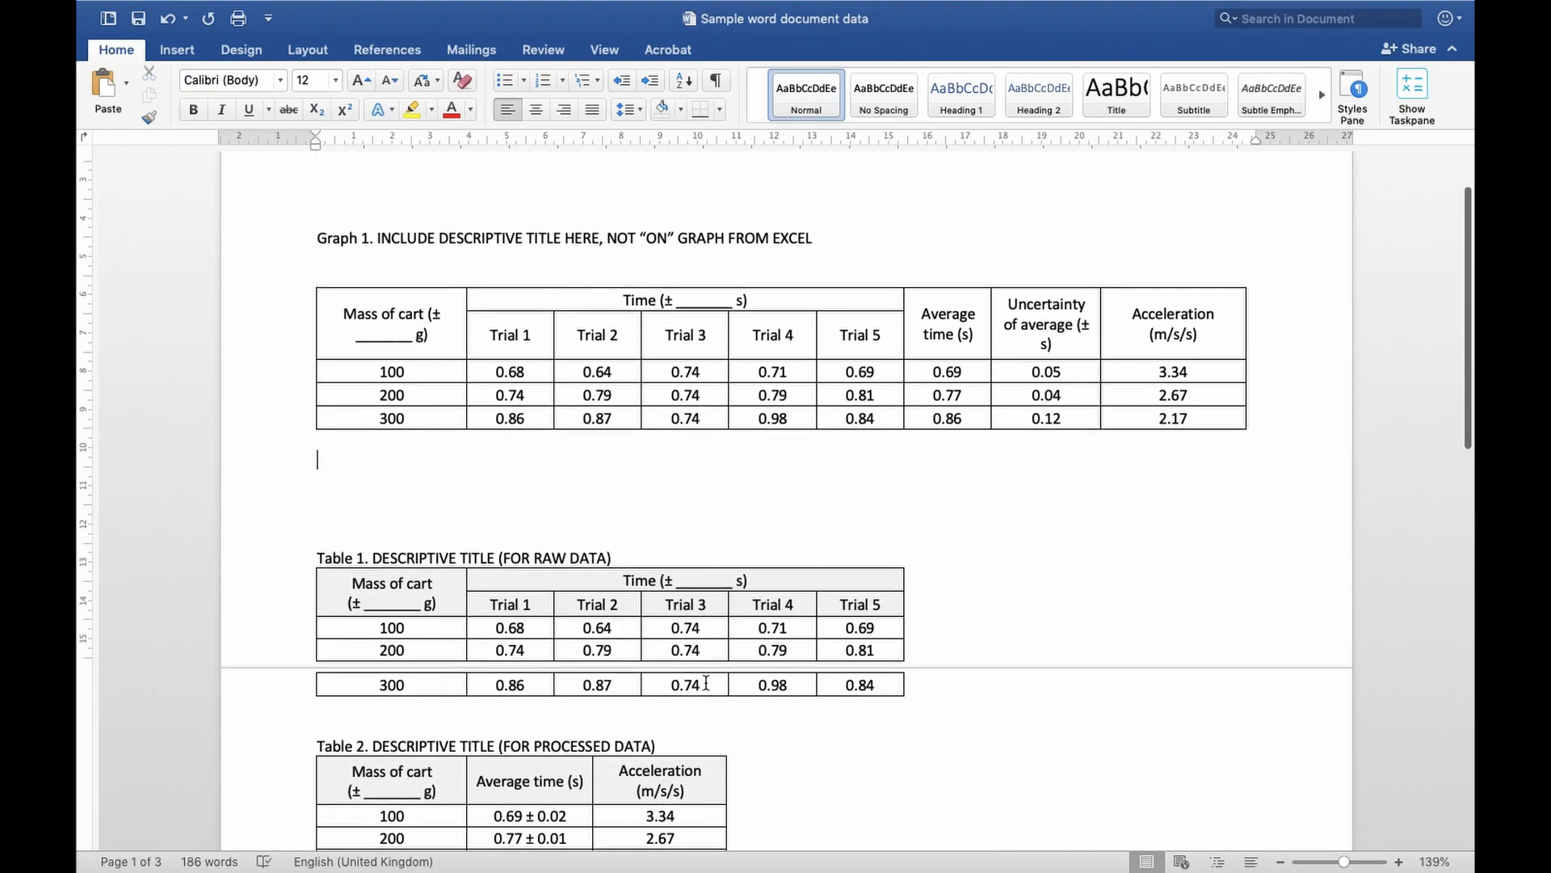
click(309, 279)
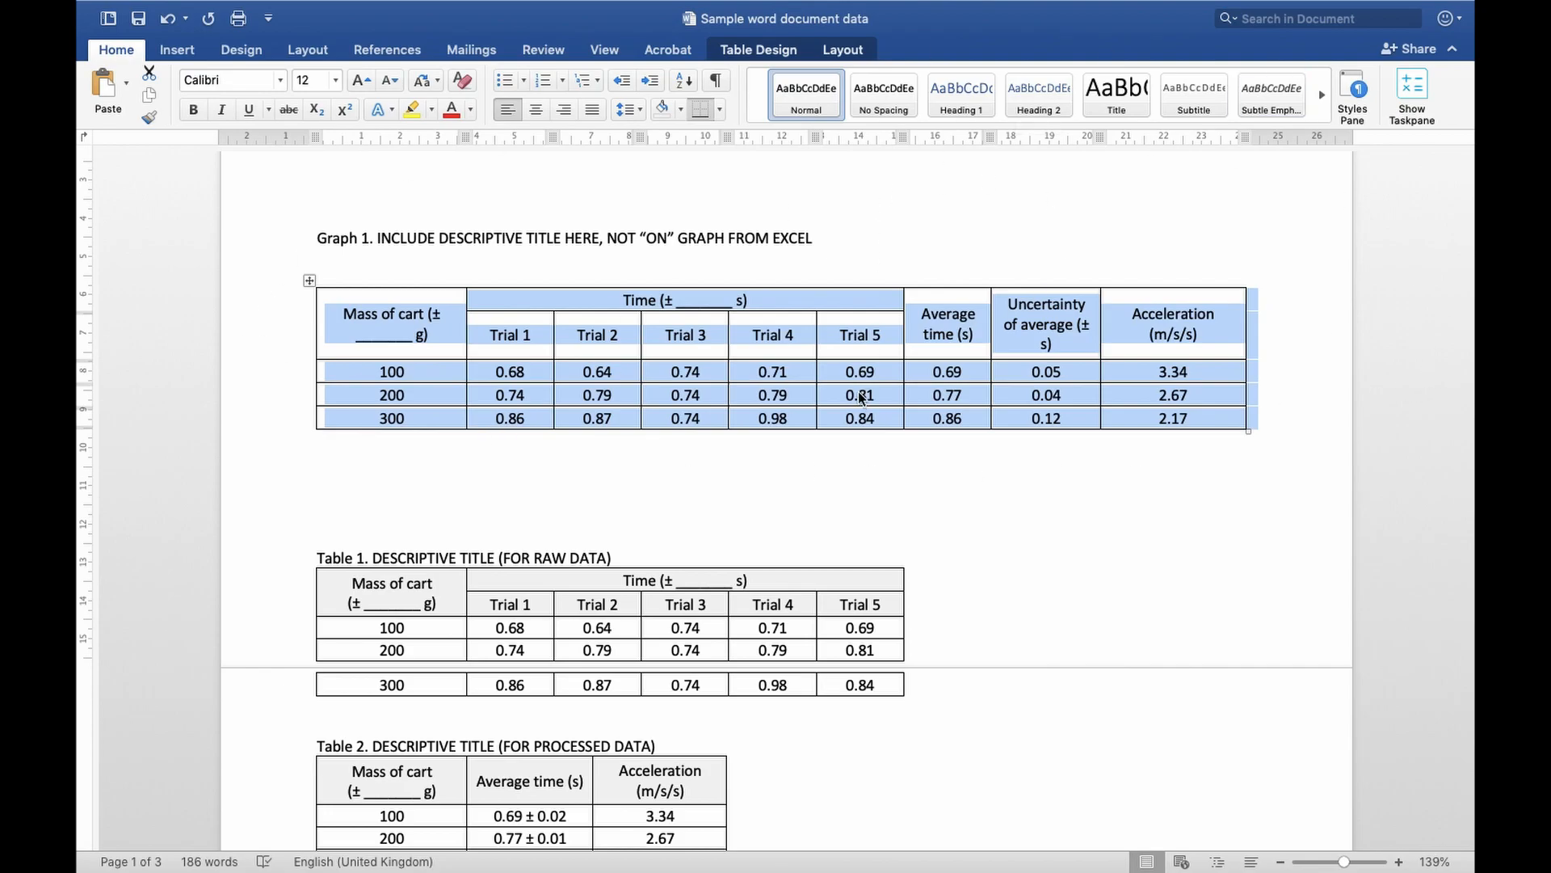
scroll(861, 396, down, 2)
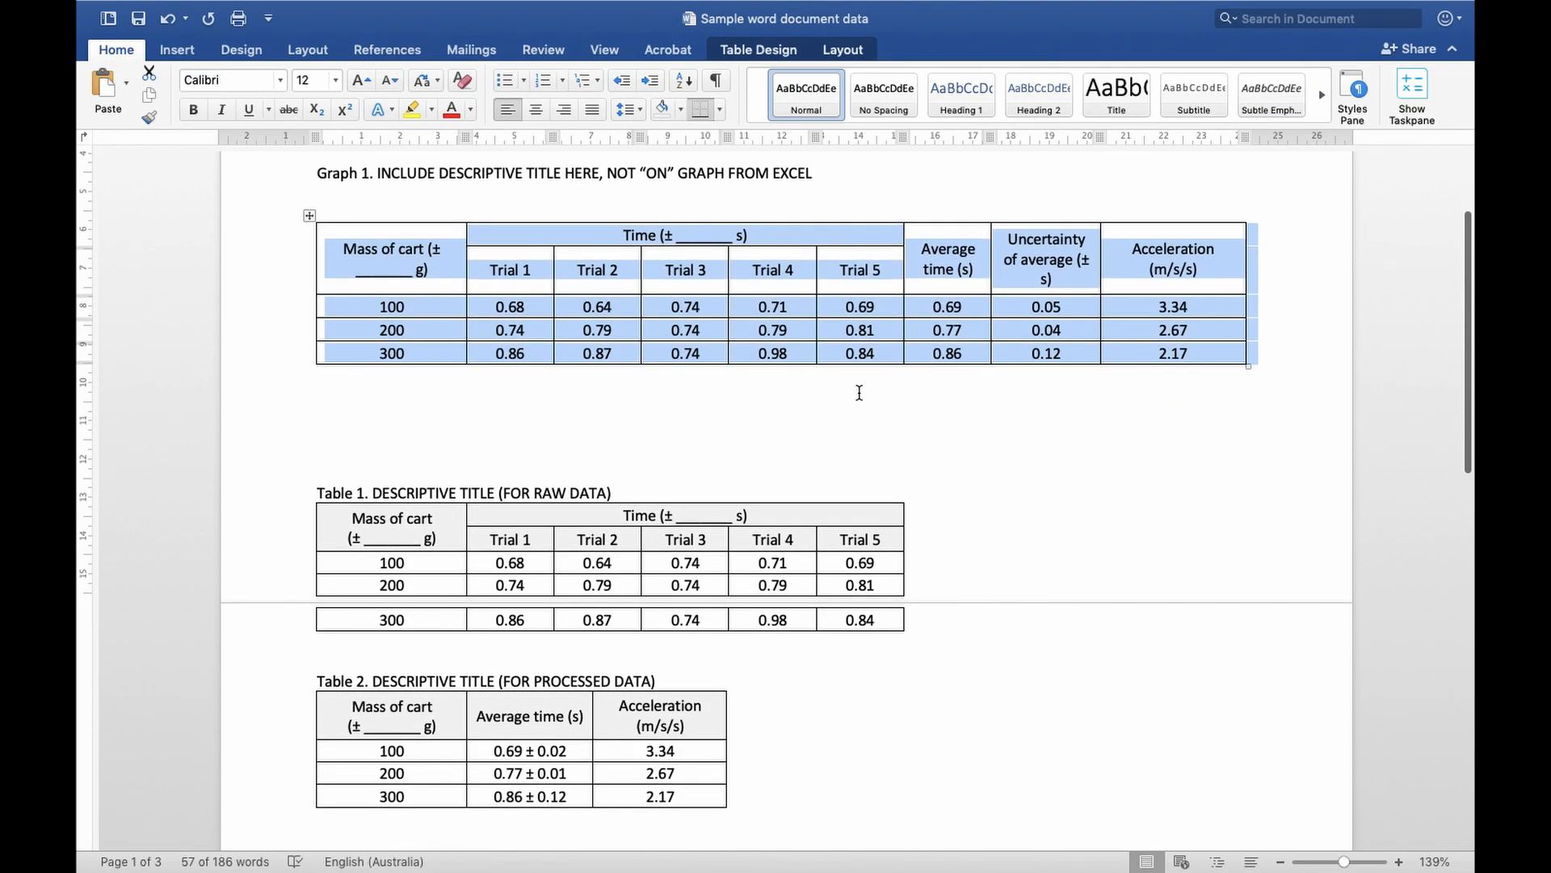
click(959, 438)
scroll(959, 436, up, 2)
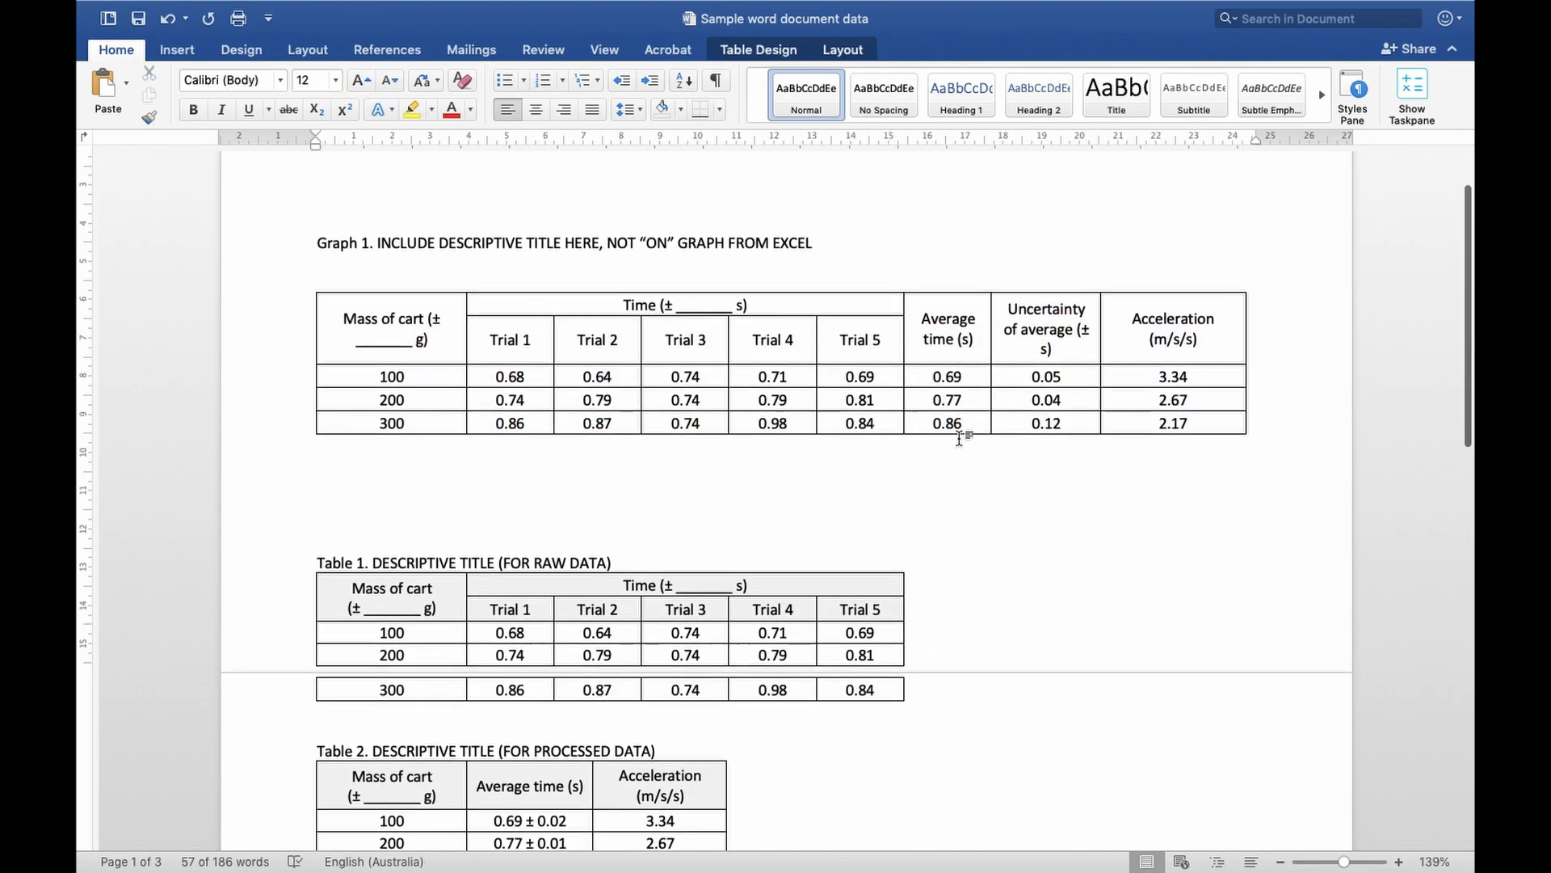
click(310, 281)
click(371, 466)
key(Return)
key(super+v)
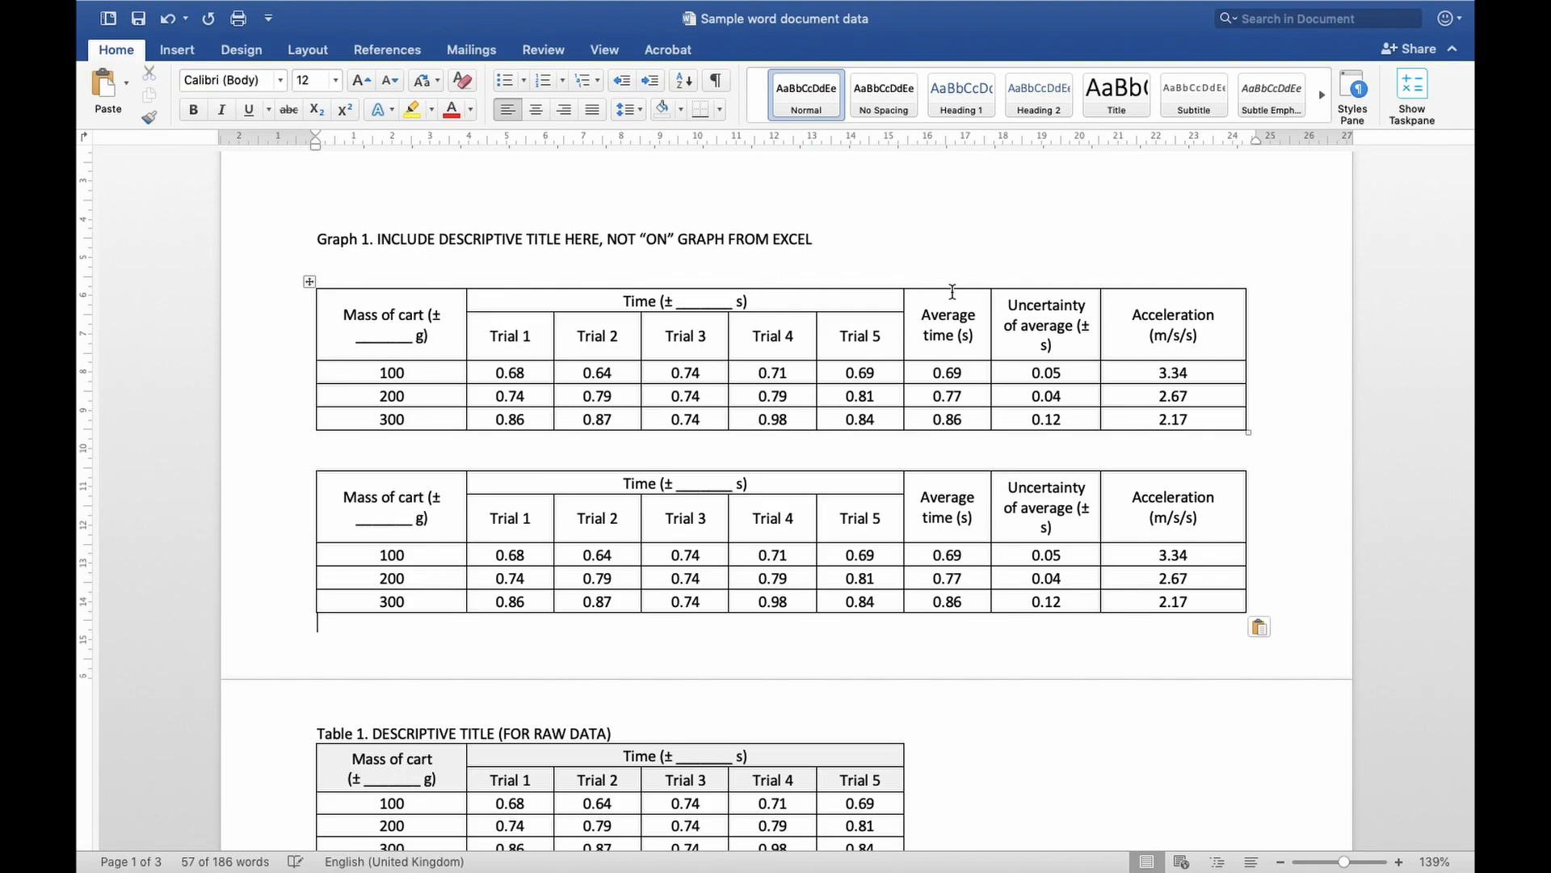
Delete the average time, uncertainty and acceleration columns from the upper table, and the five trial columns from the lower copy
drag(942, 284, 1118, 294)
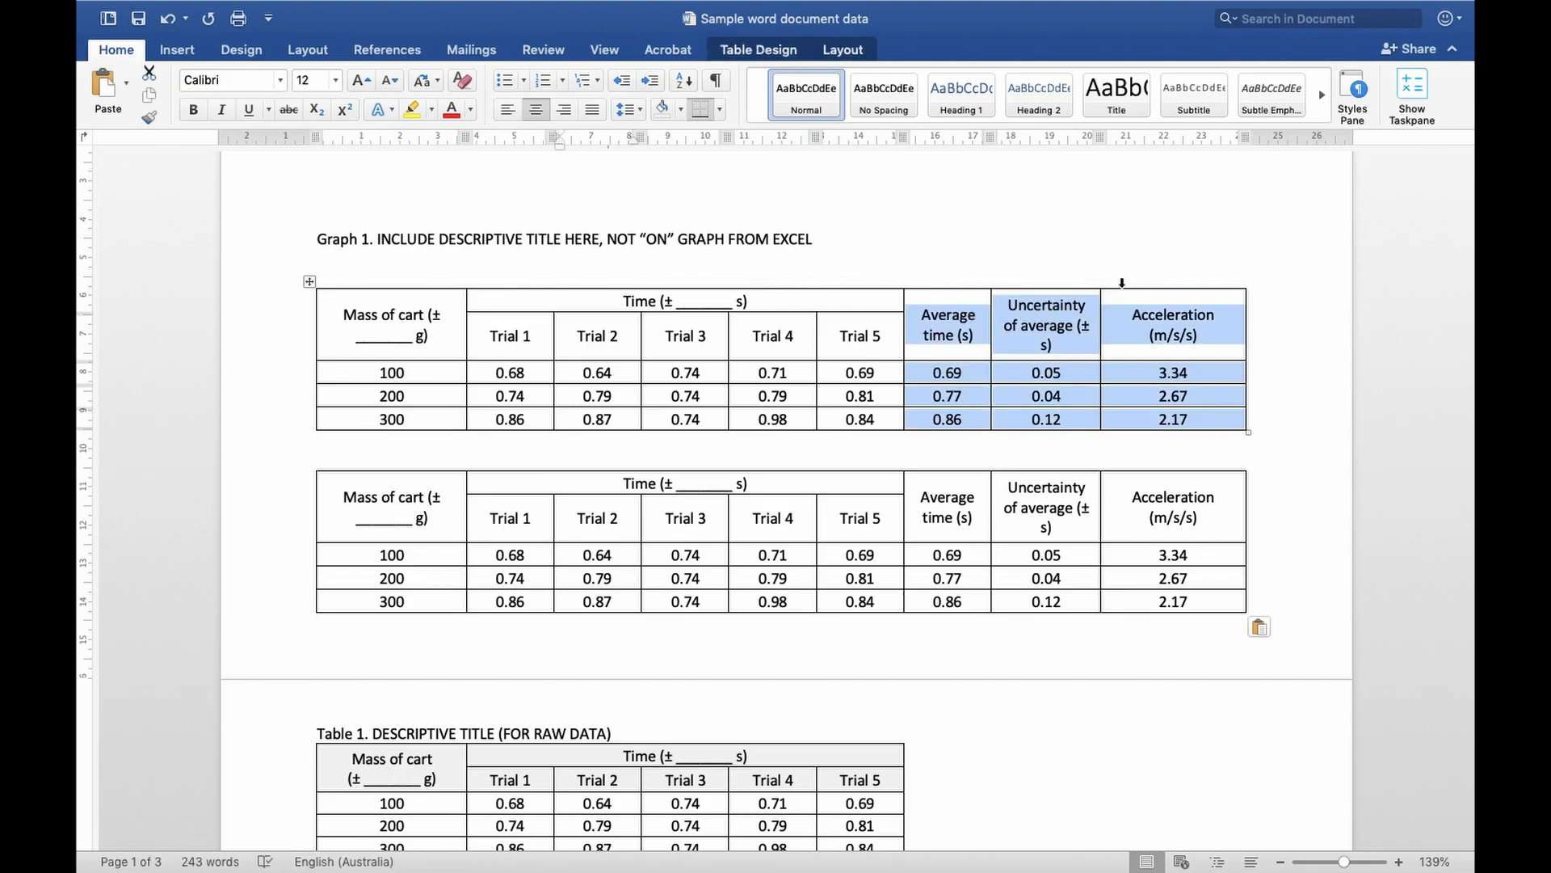
key(BackSpace)
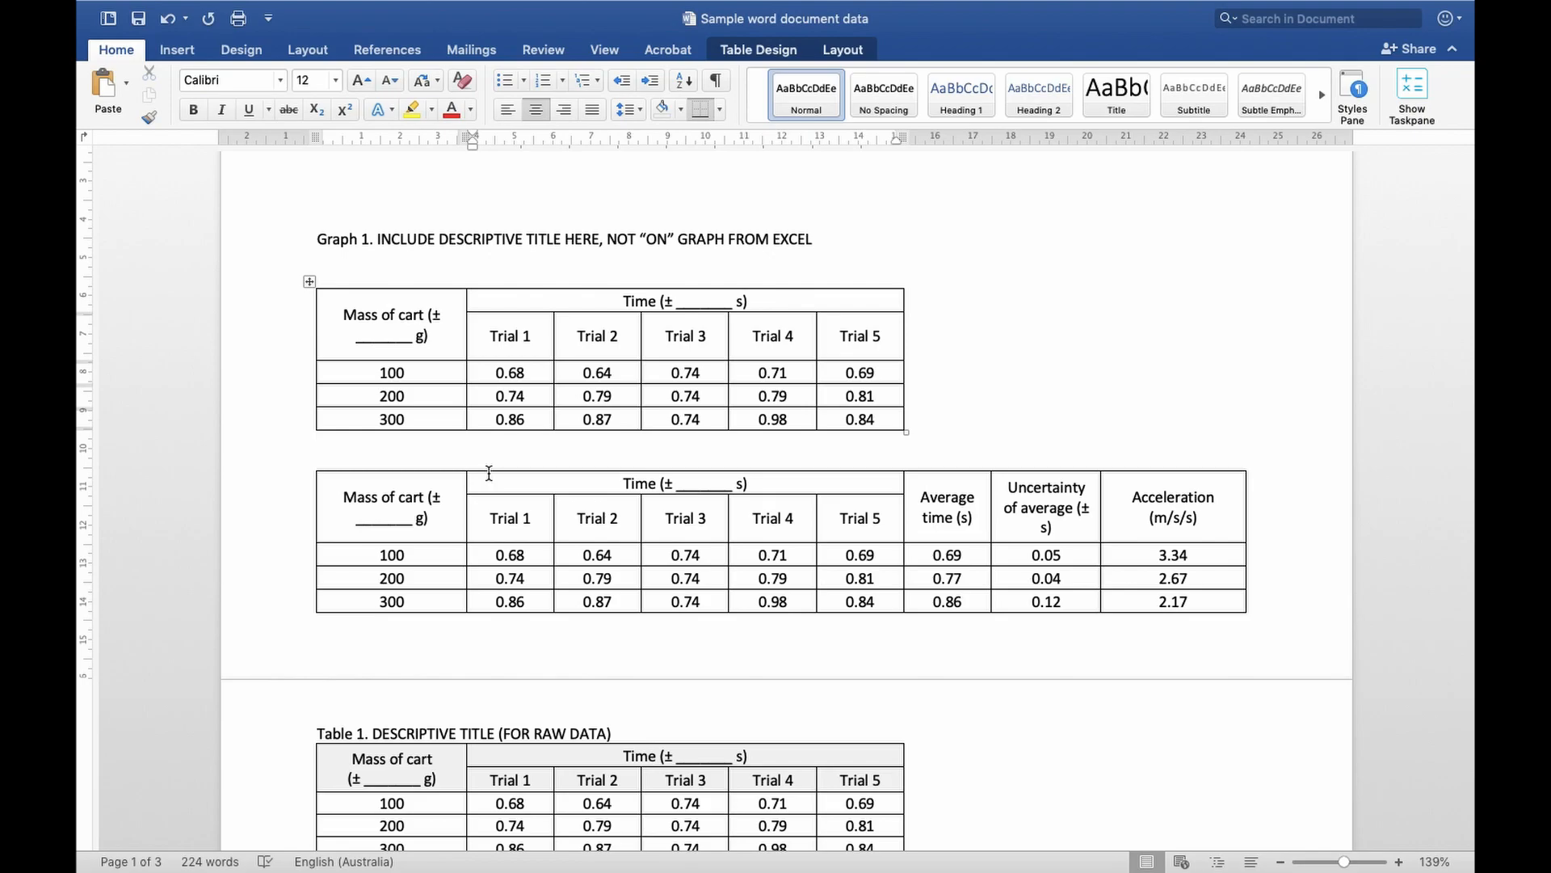
drag(488, 473, 865, 448)
key(BackSpace)
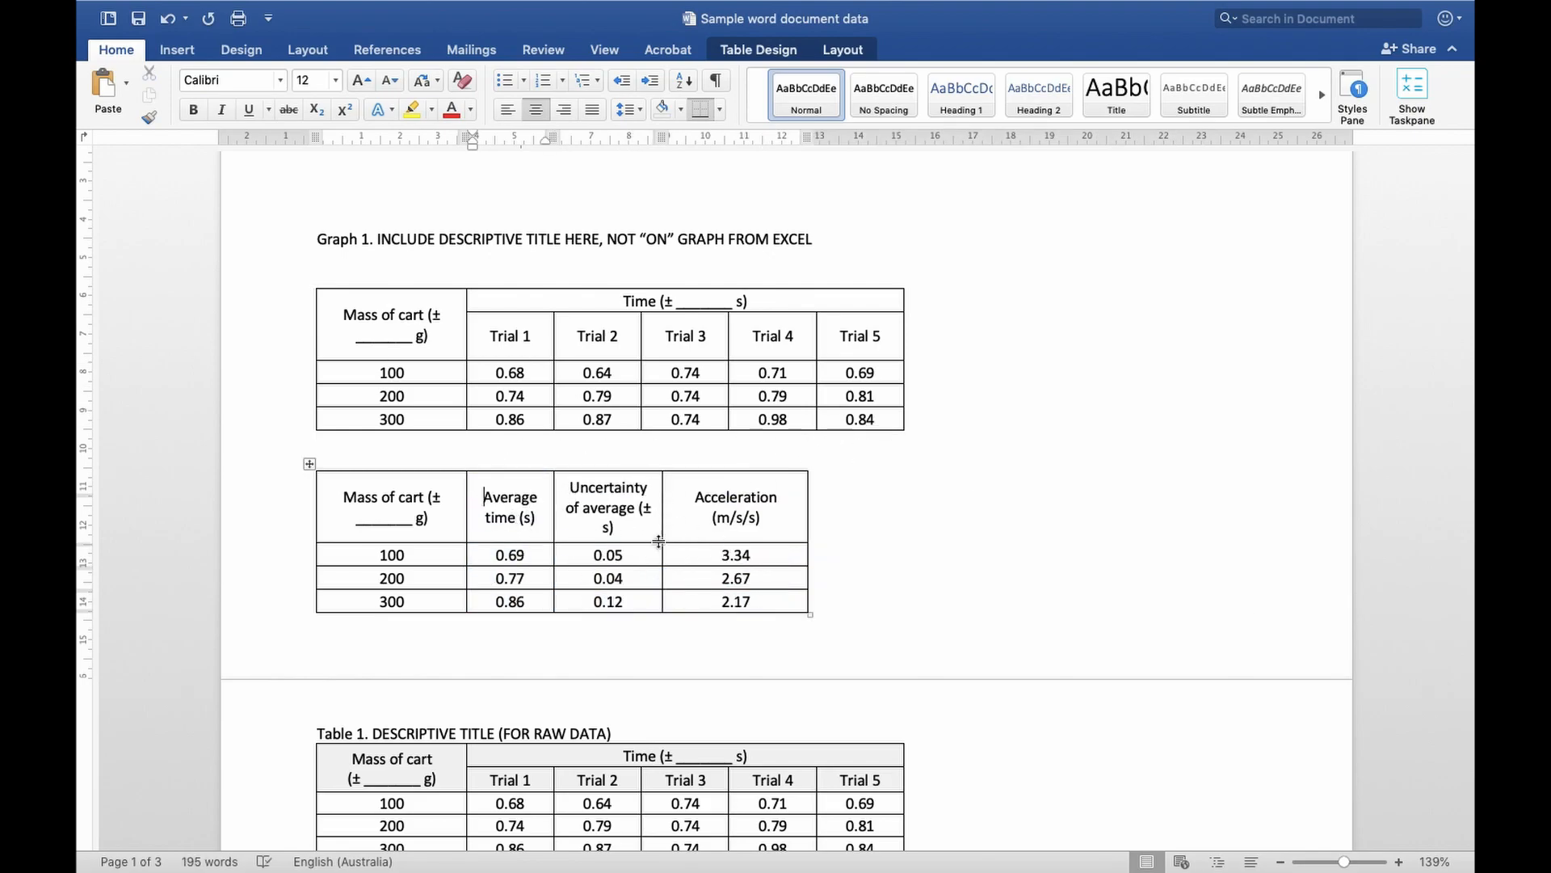
Shade the Time header cell of Table 1, the sample raw data table, in a darker grey
scroll(744, 563, down, 10)
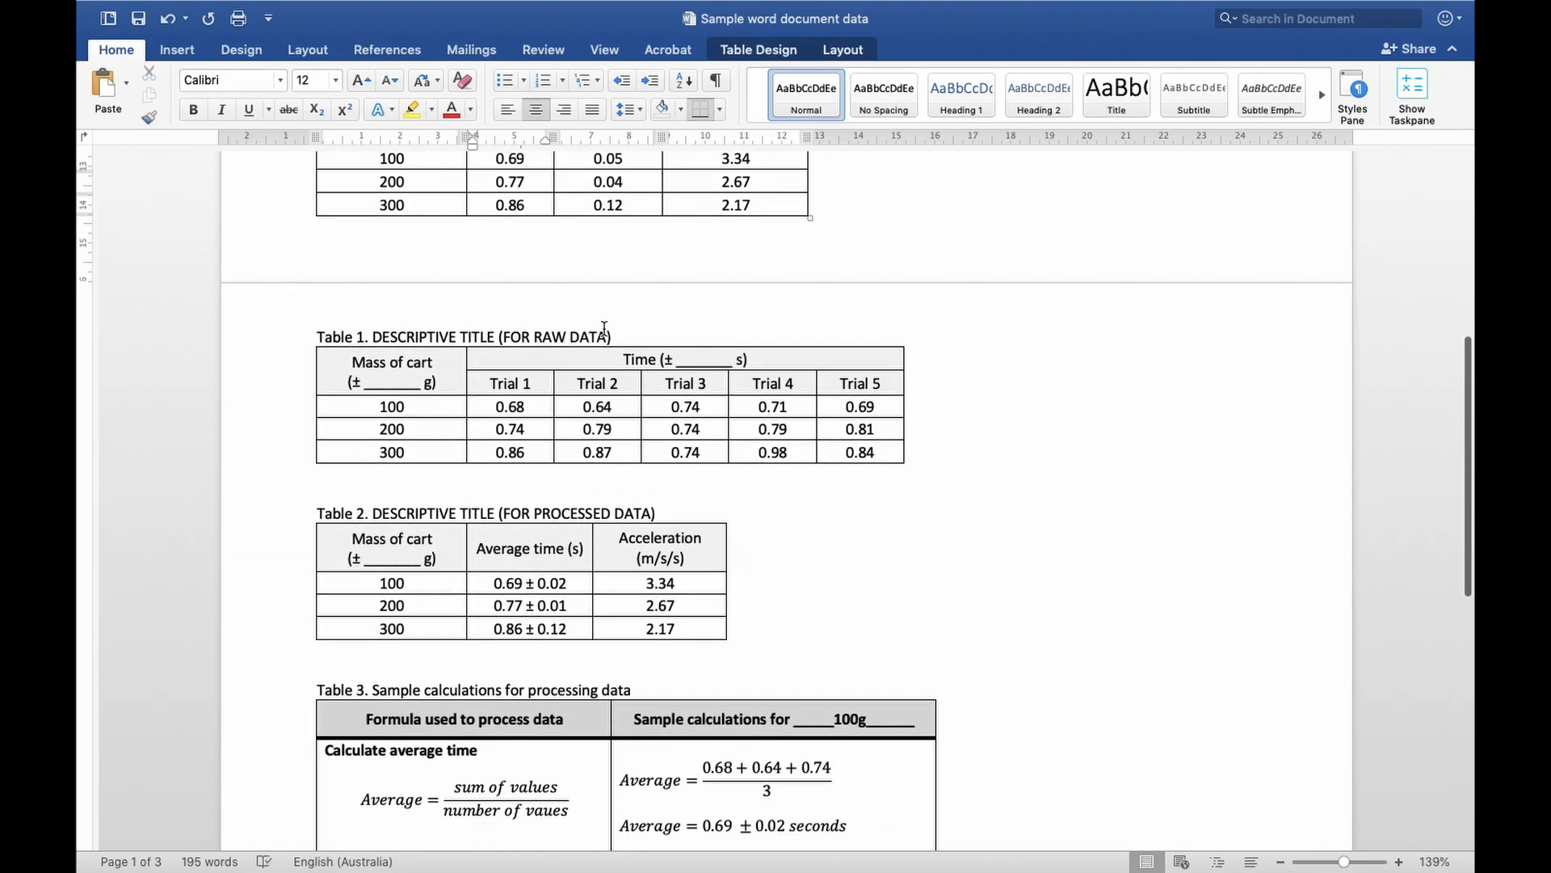
scroll(526, 556, down, 2)
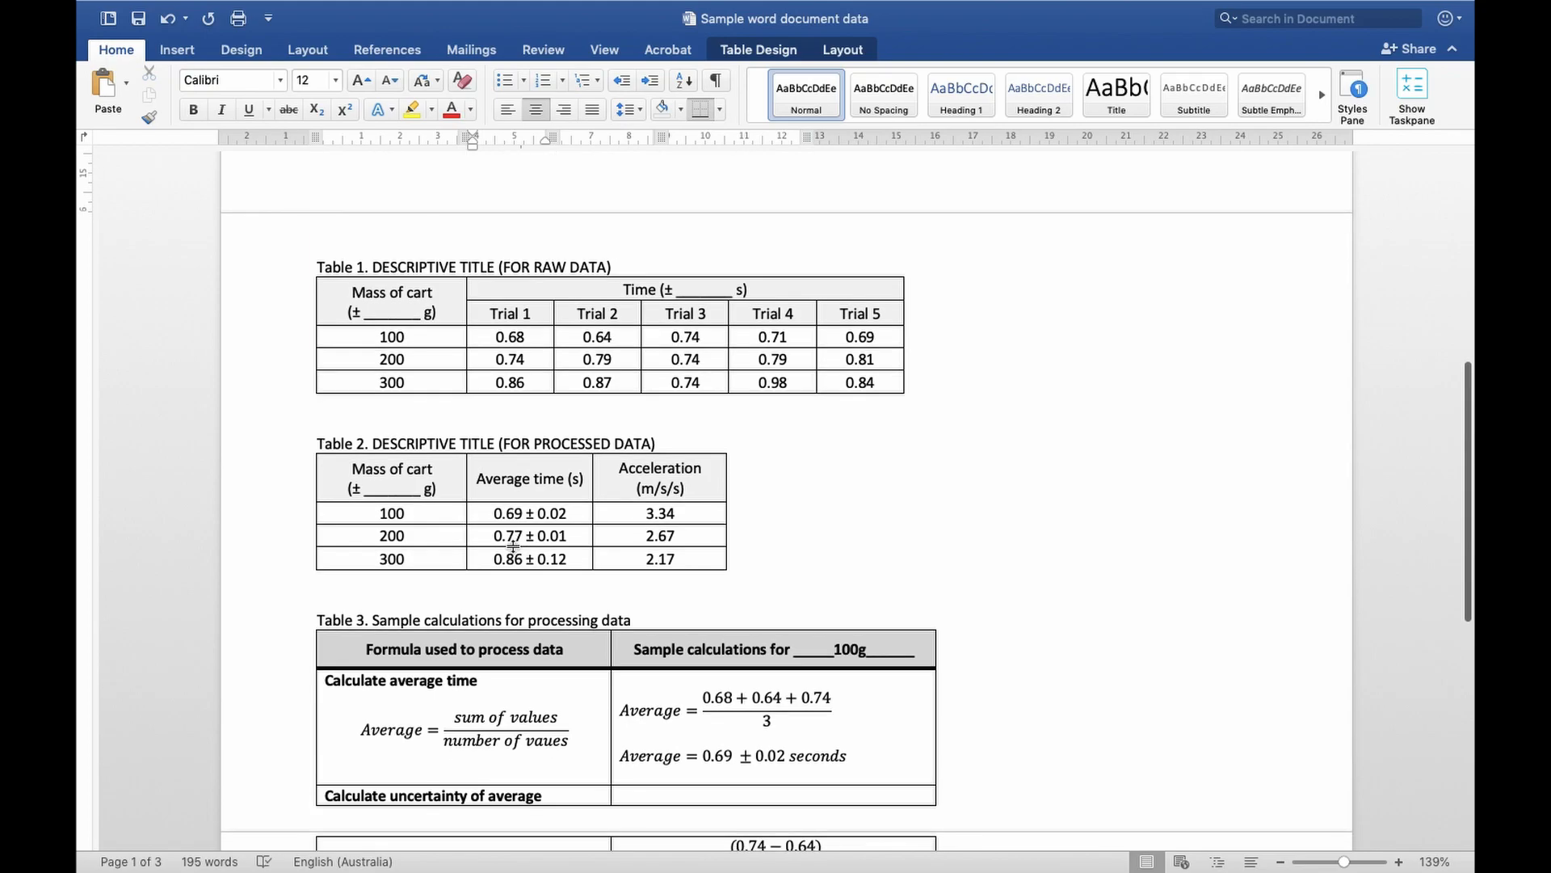
click(303, 299)
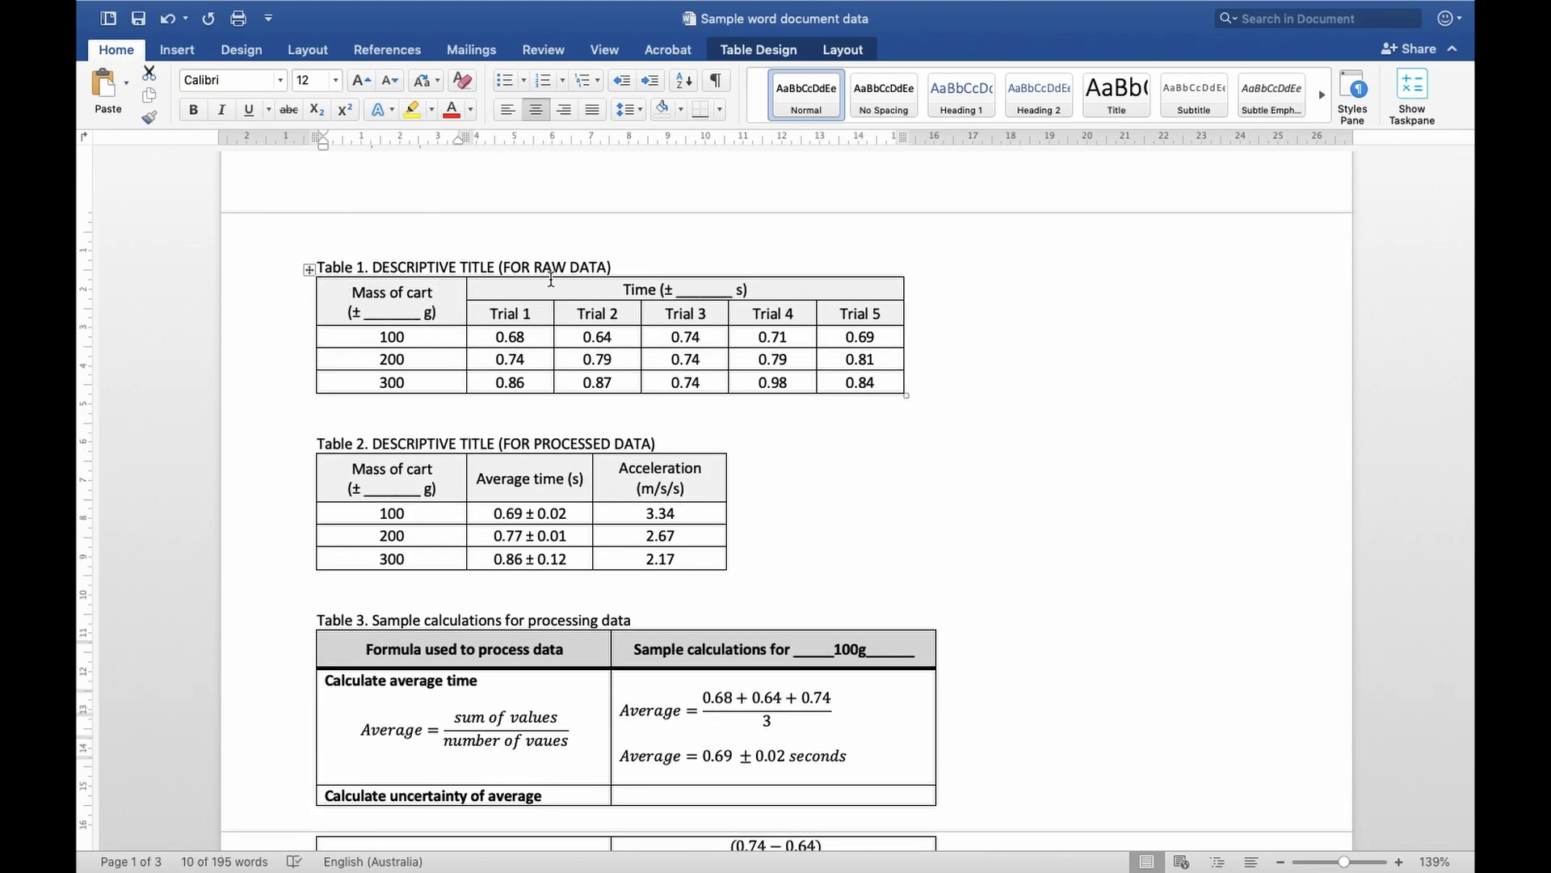
click(478, 291)
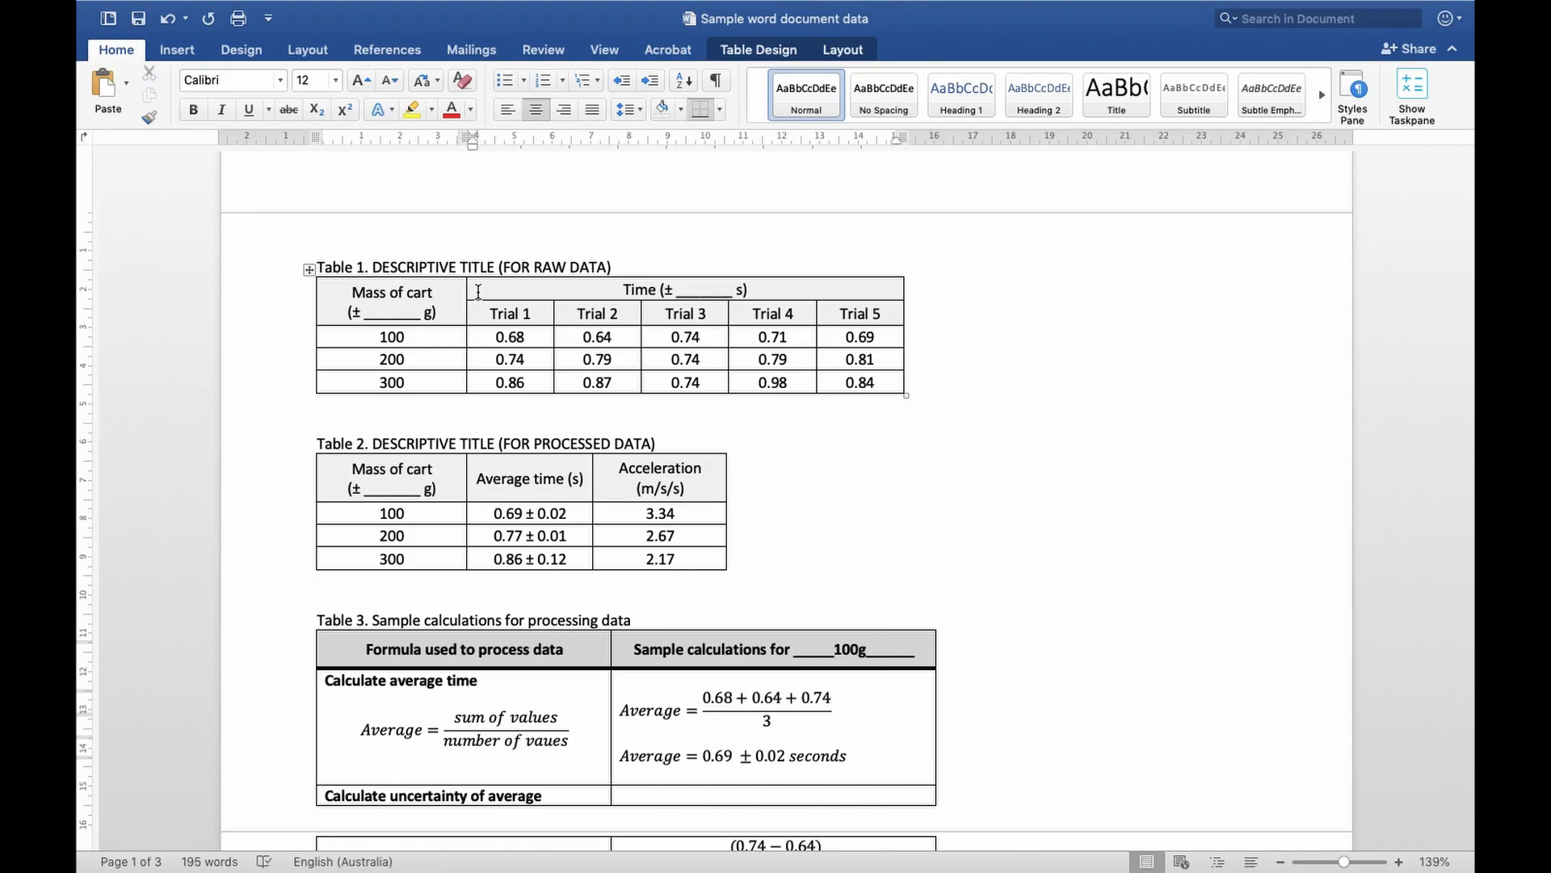
click(756, 50)
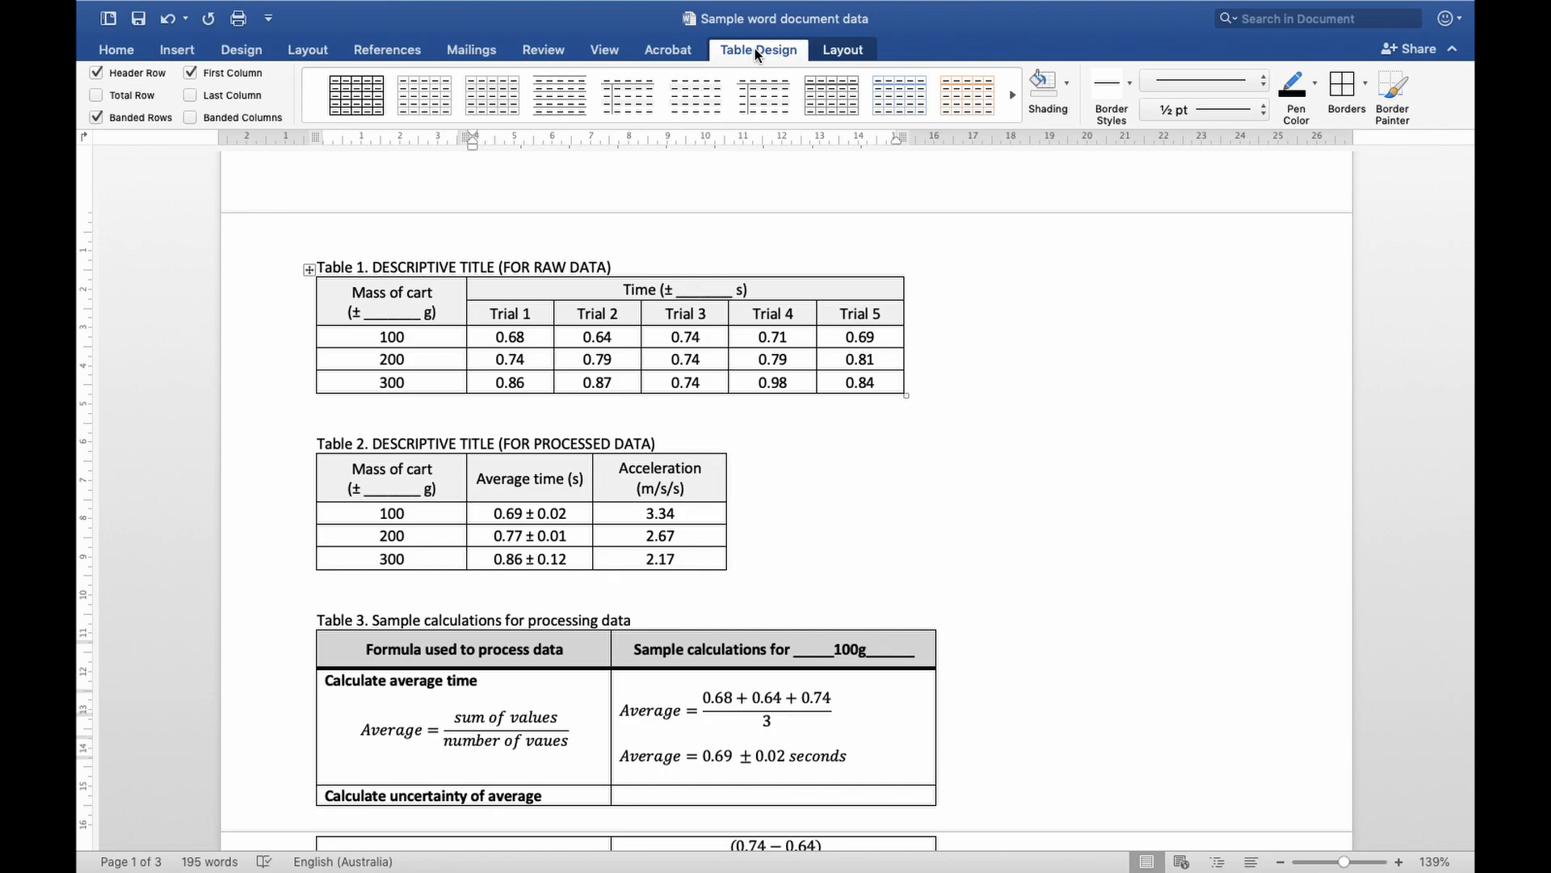
click(1066, 83)
click(1043, 222)
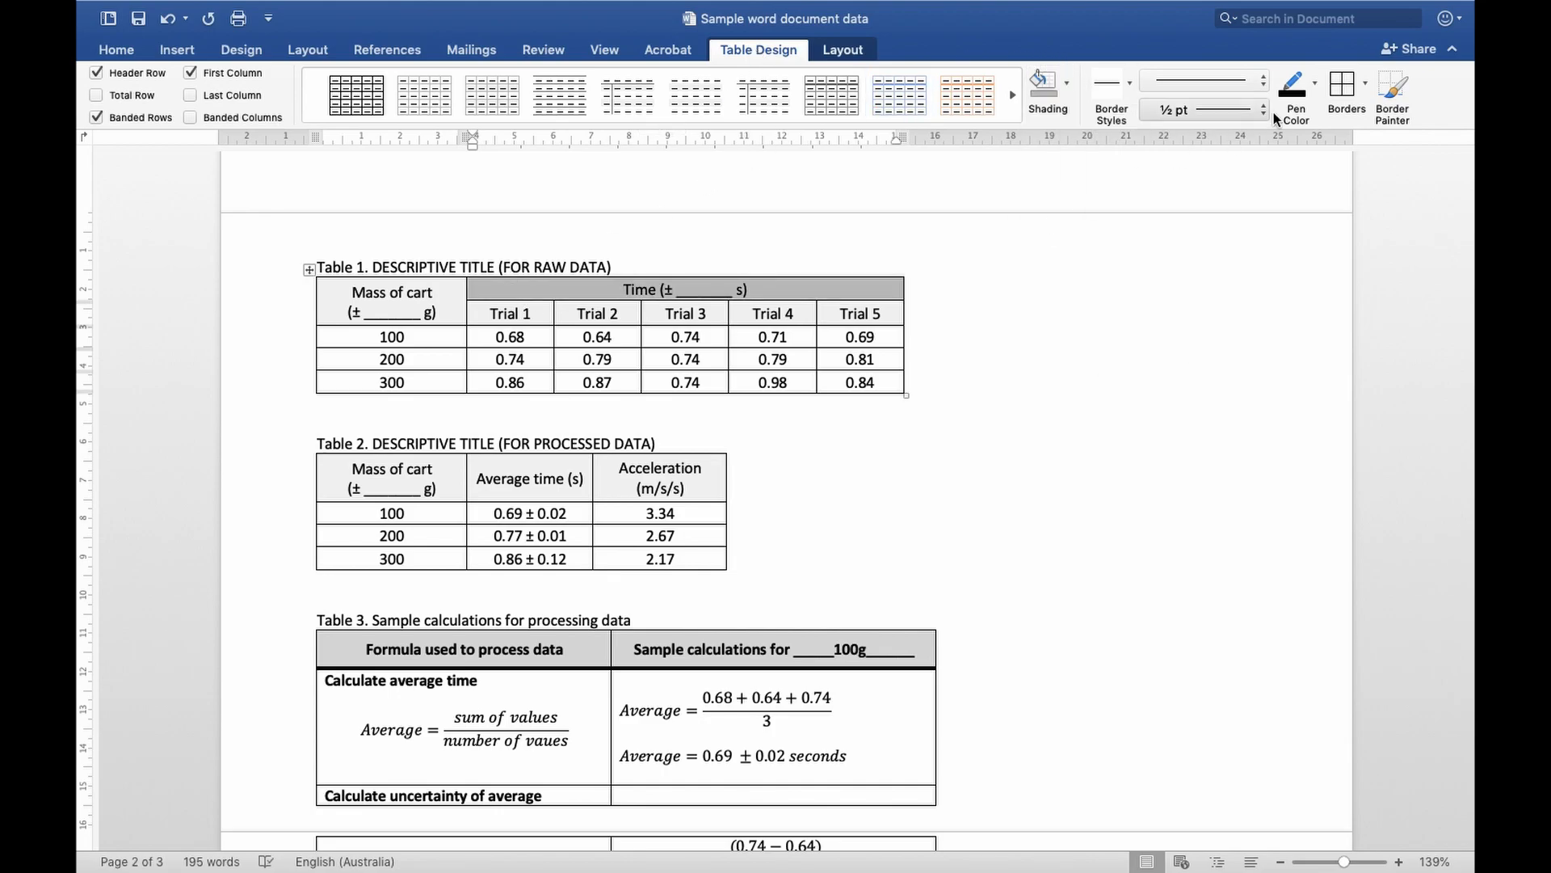
Try a 2 ¼ pt outside border around Table 1's Time header cell, and undo the cell's border and shading changes
click(1241, 118)
click(1224, 209)
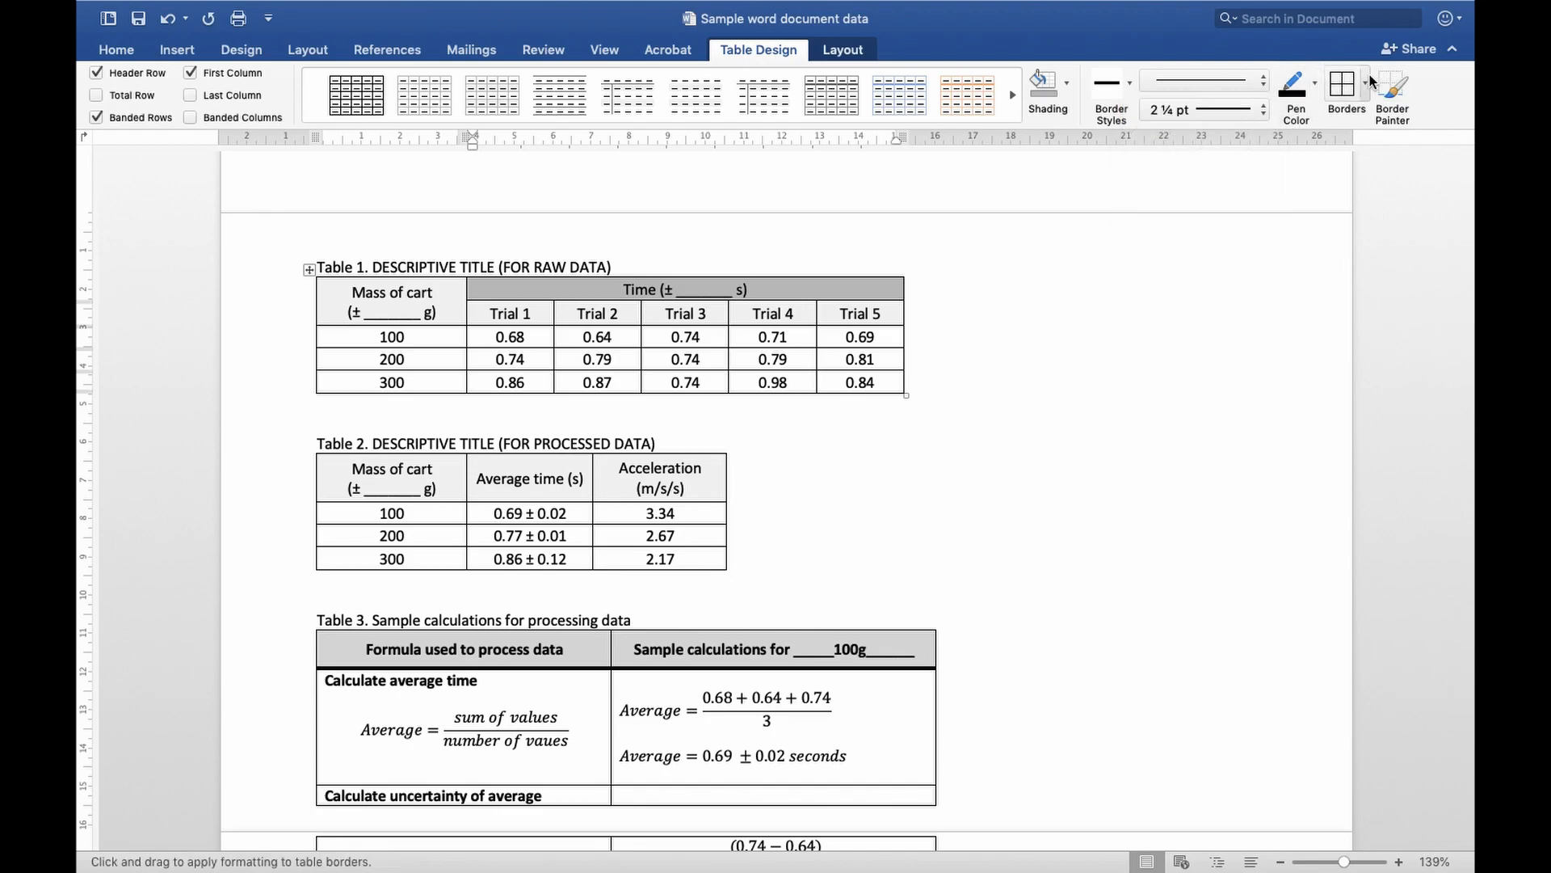
click(1366, 81)
click(1342, 273)
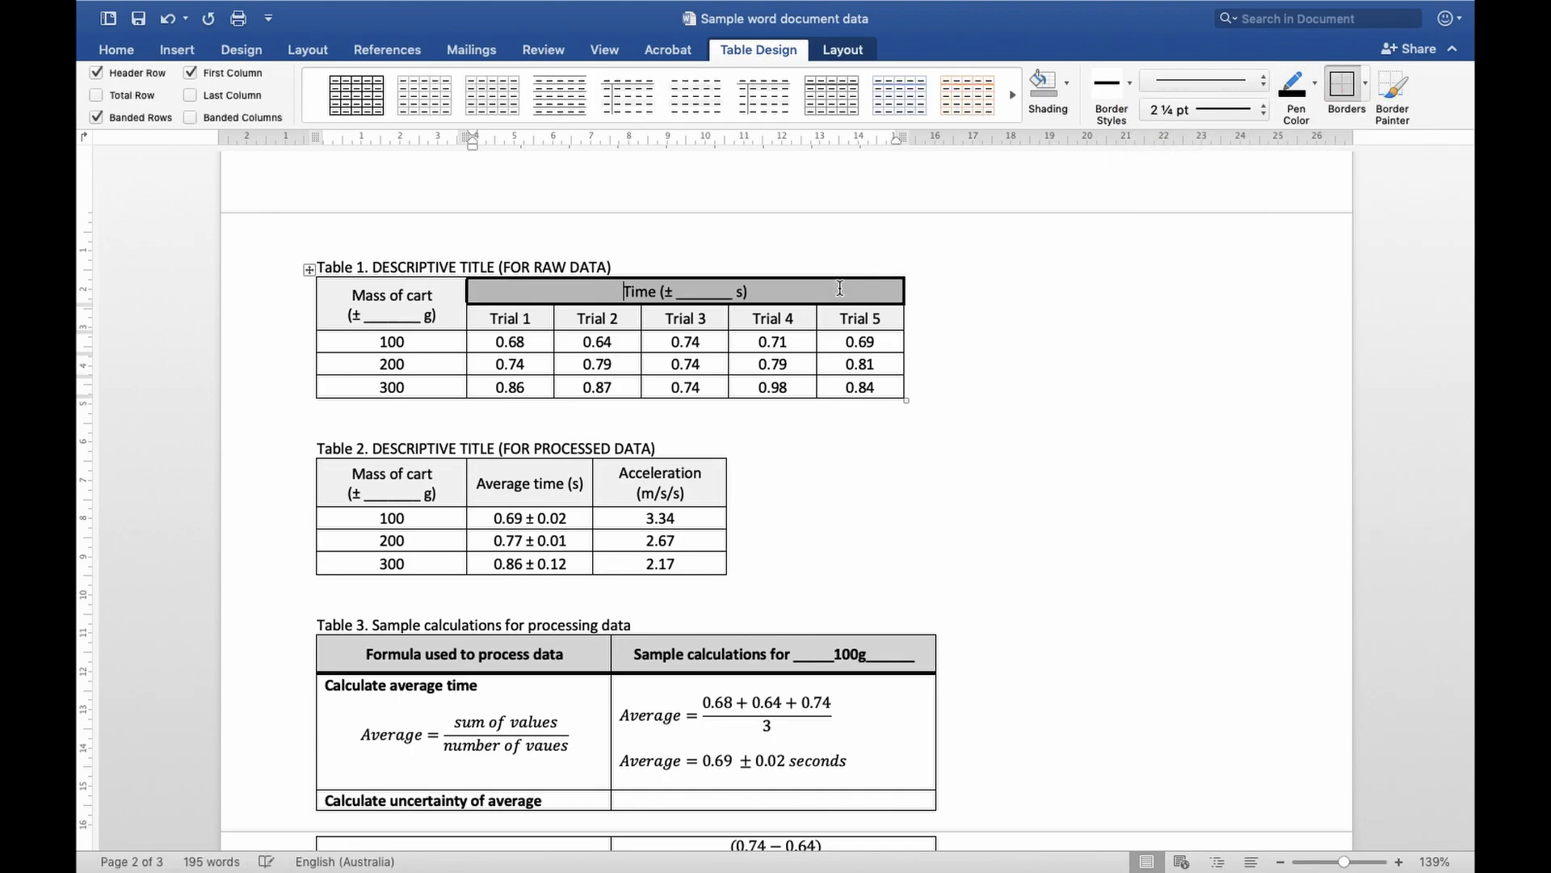
click(833, 315)
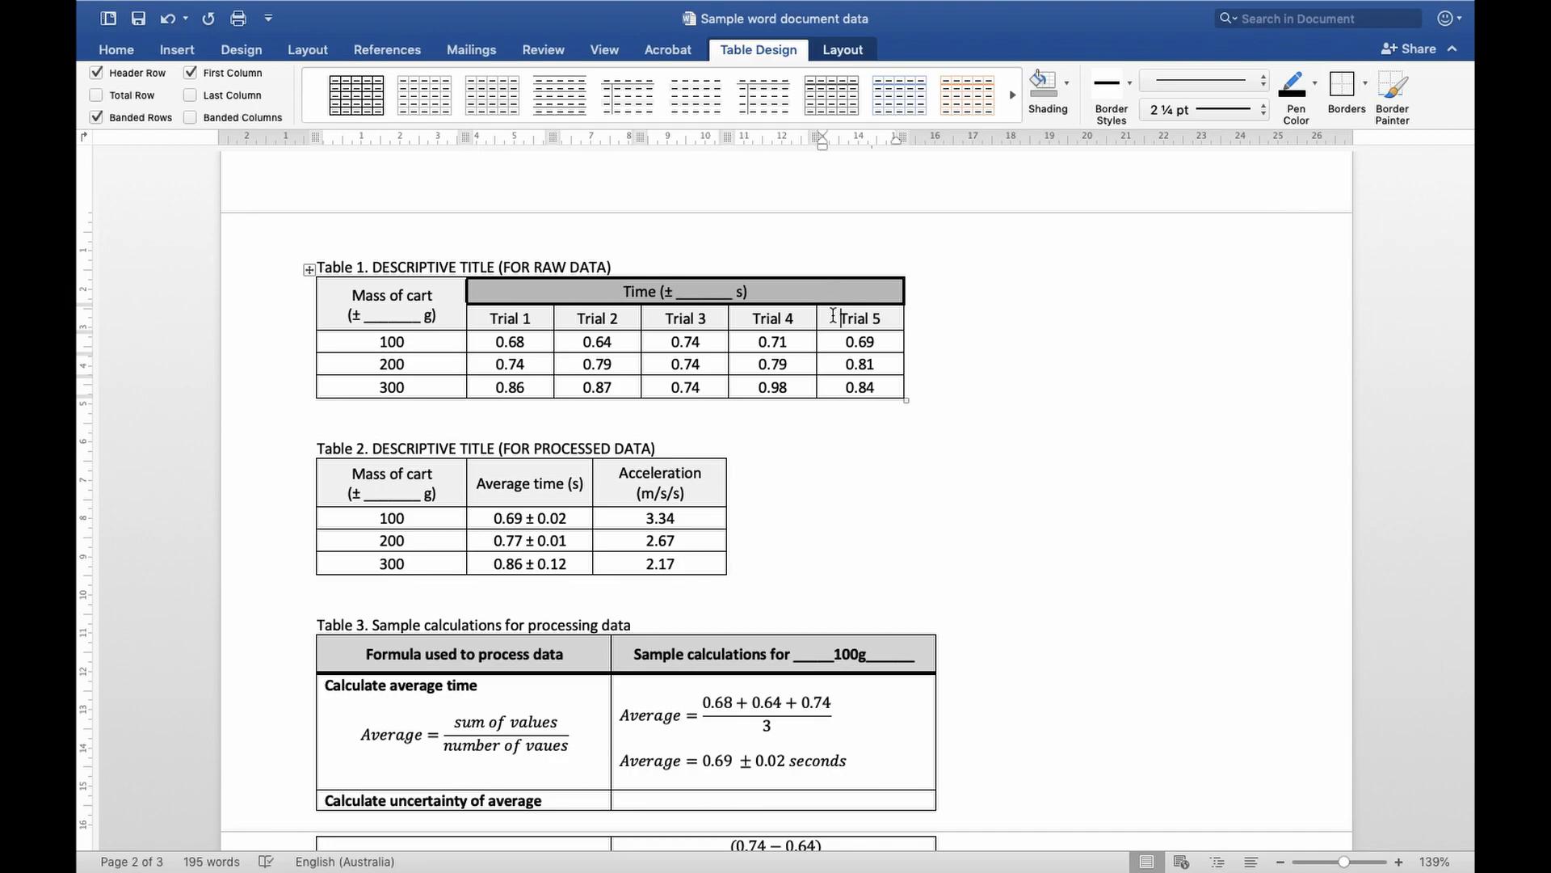
key(super+z)
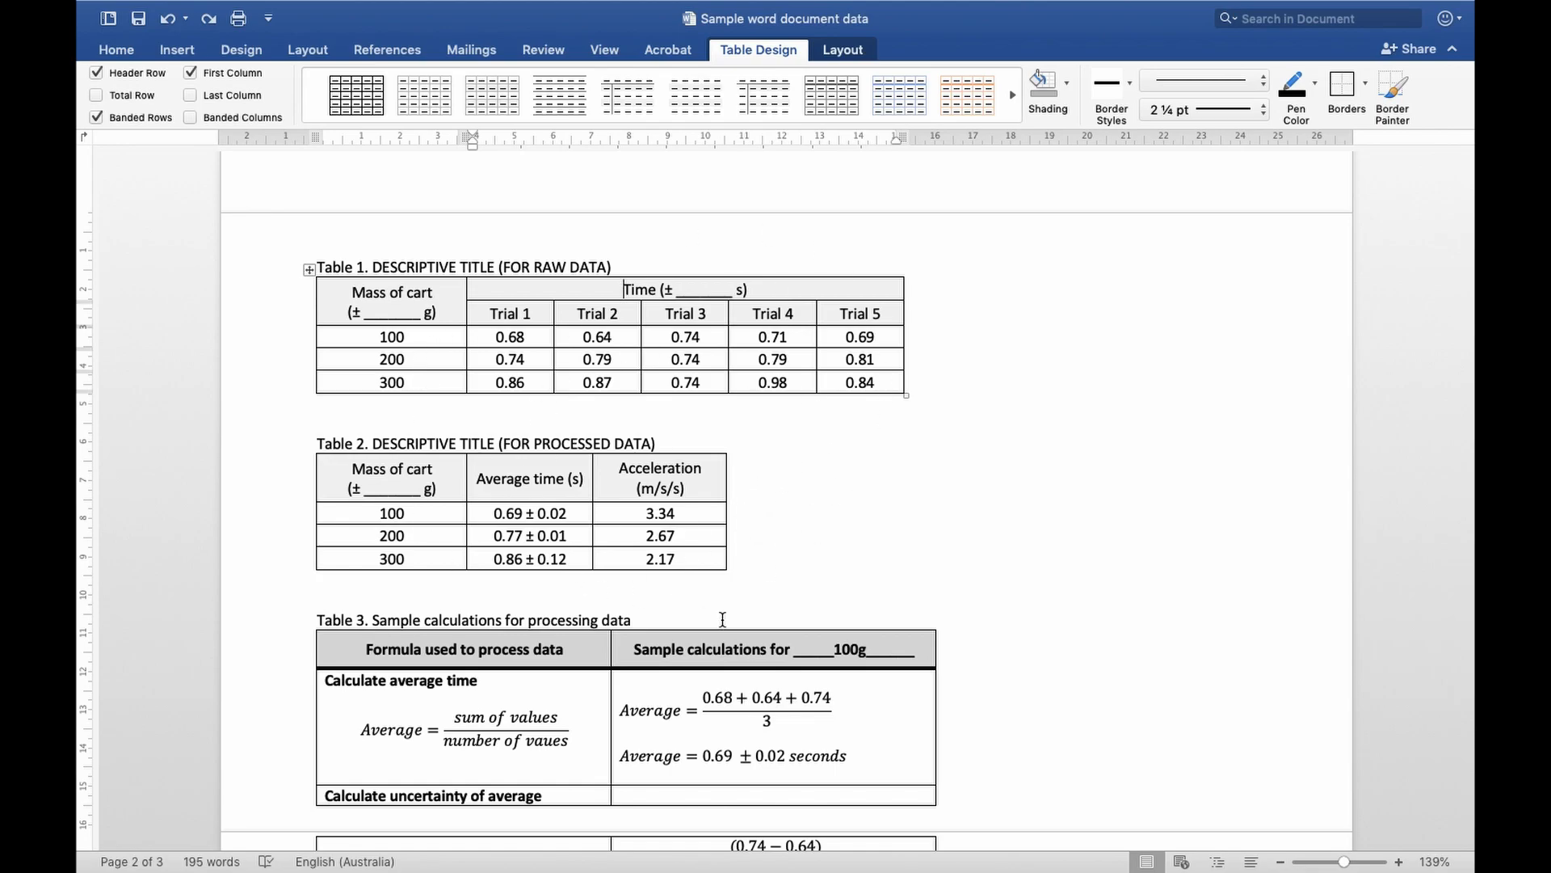
Switch to Excel and copy the acceleration scatterplot with its trendline from the Practice Data workbook
scroll(723, 619, down, 1)
key(ctrl+Left)
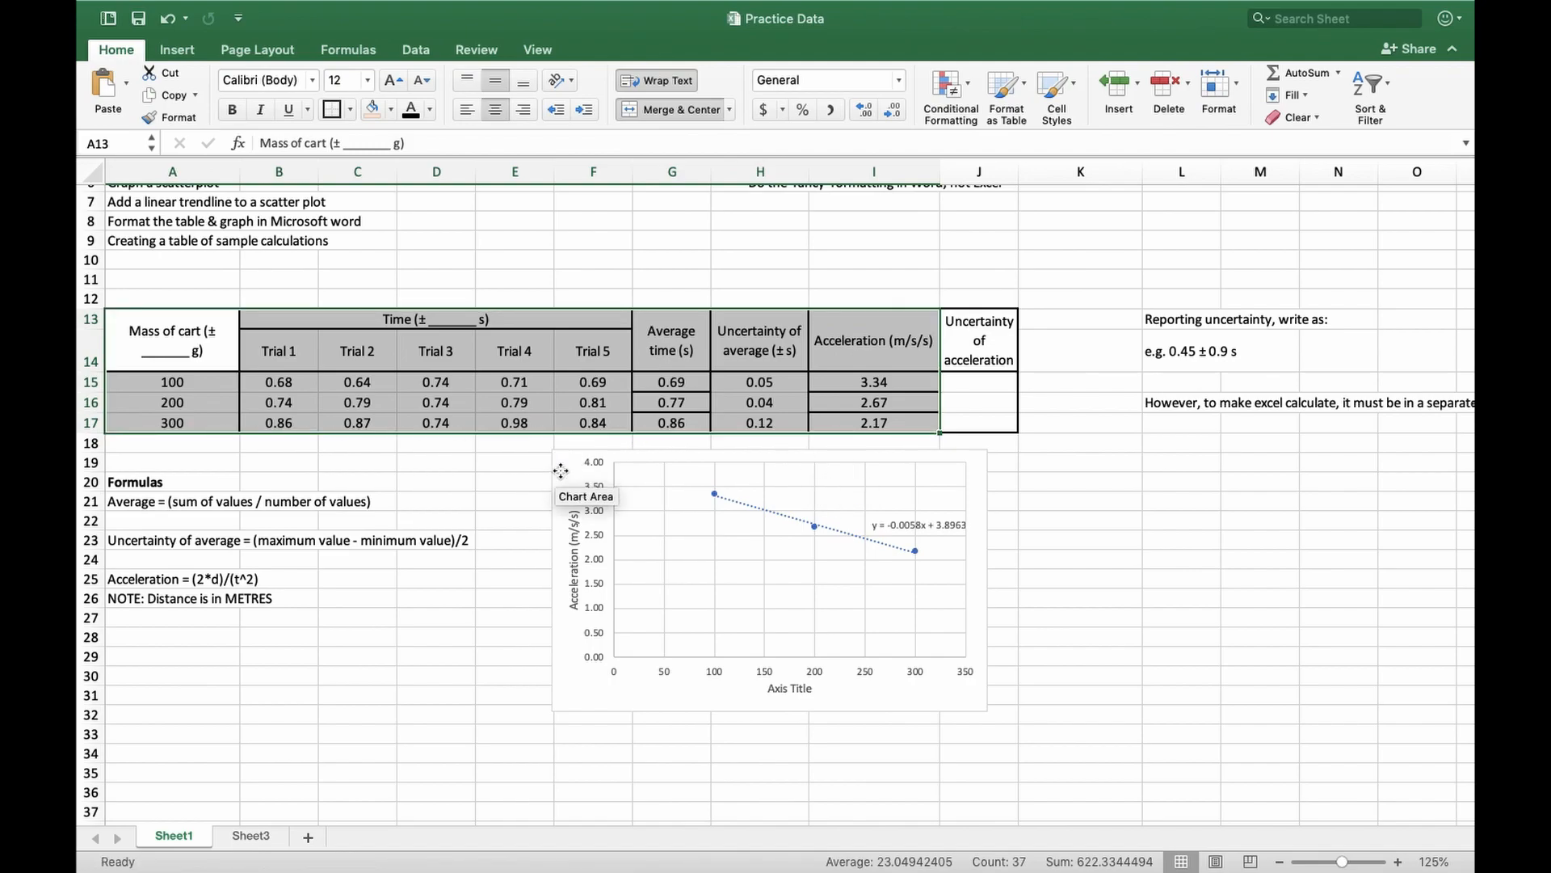
click(561, 471)
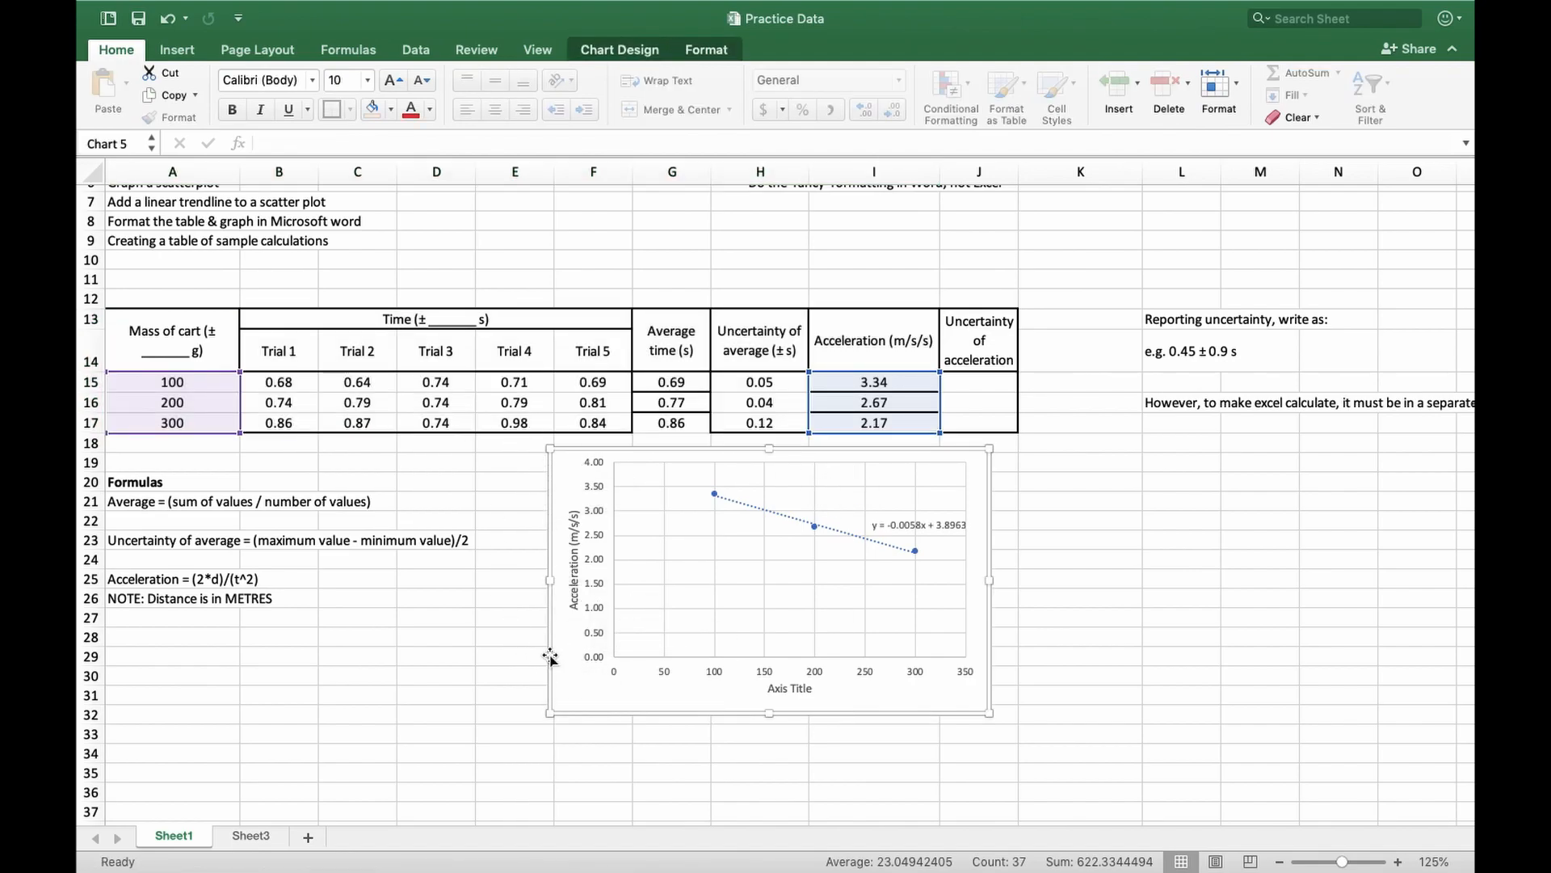
key(super+c)
Switch to Word and paste the scatterplot below Table 2, separated from it by blank lines
key(ctrl+Right)
click(731, 555)
key(Return)
key(Return)
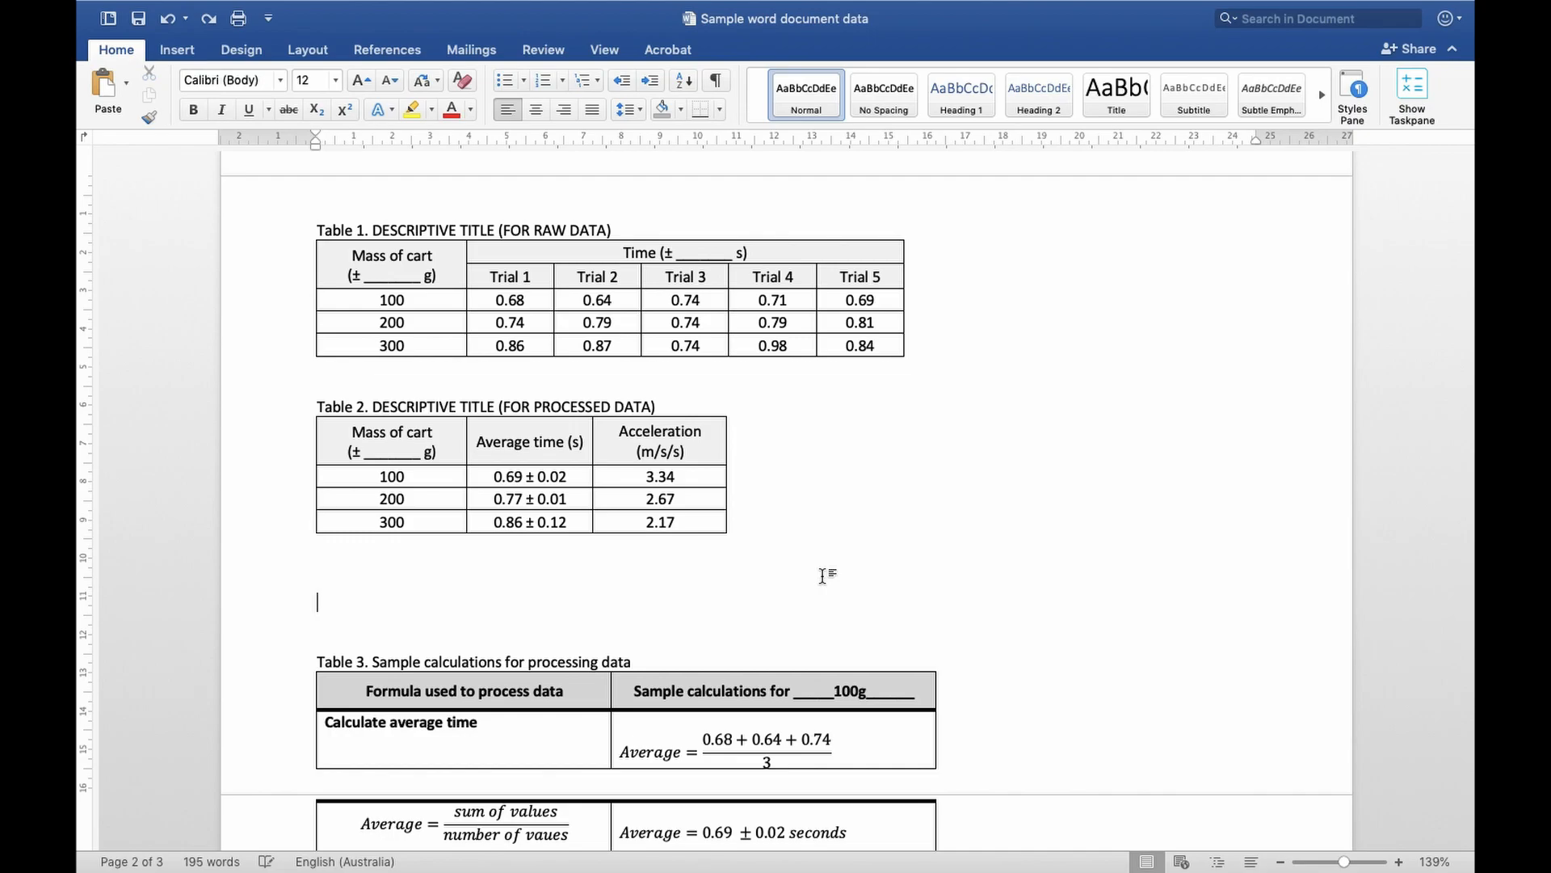
key(super+v)
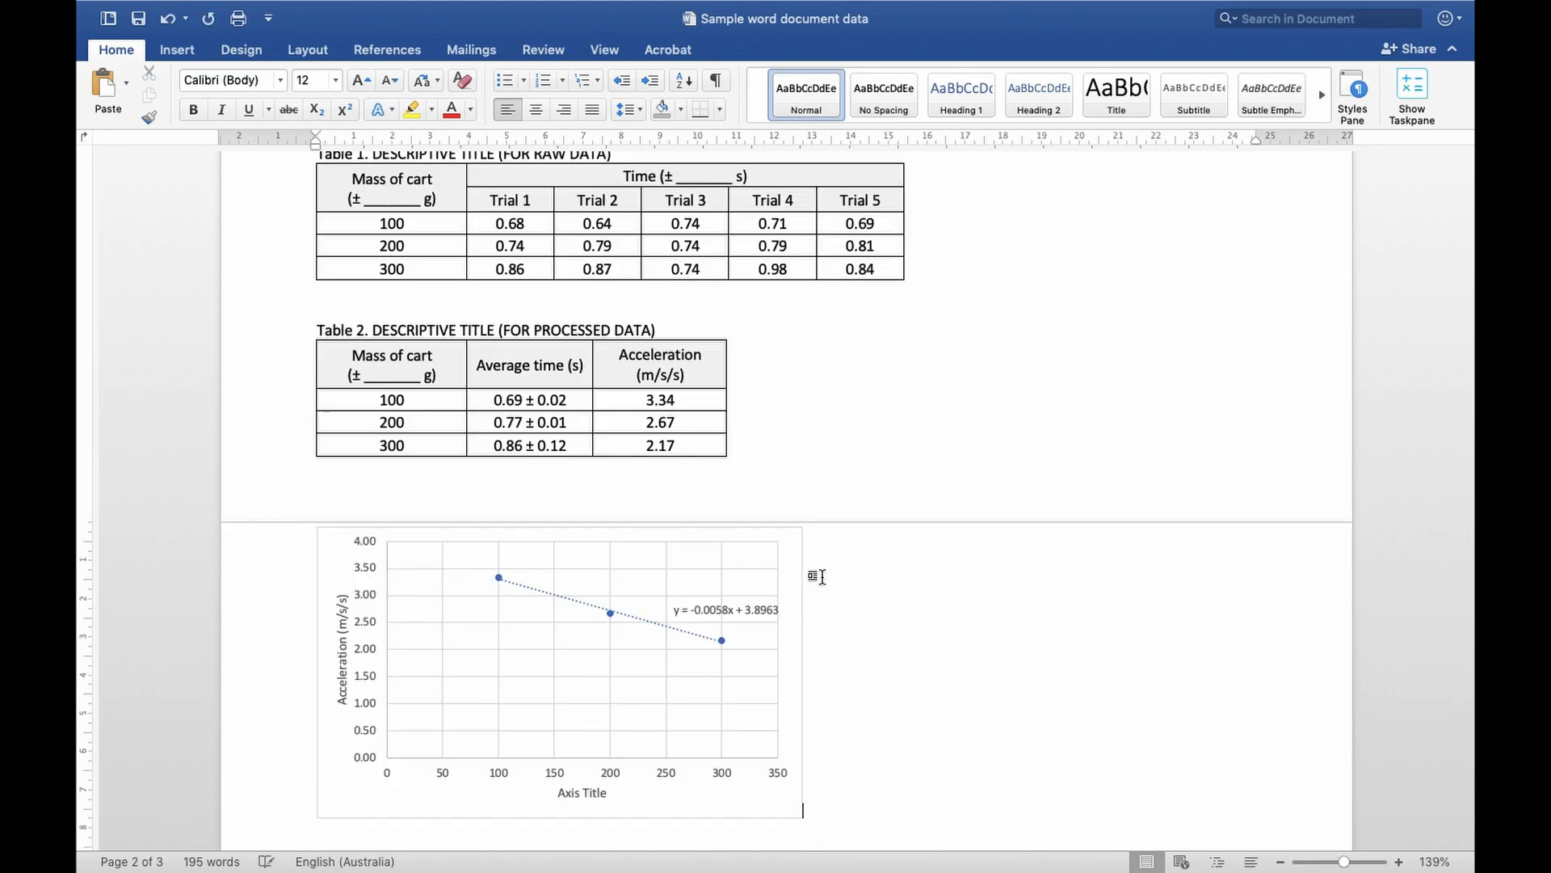
Add the caption "Graph 1. XXXXXX" on the line above the pasted scatterplot
scroll(812, 573, down, 2)
text(Graph)
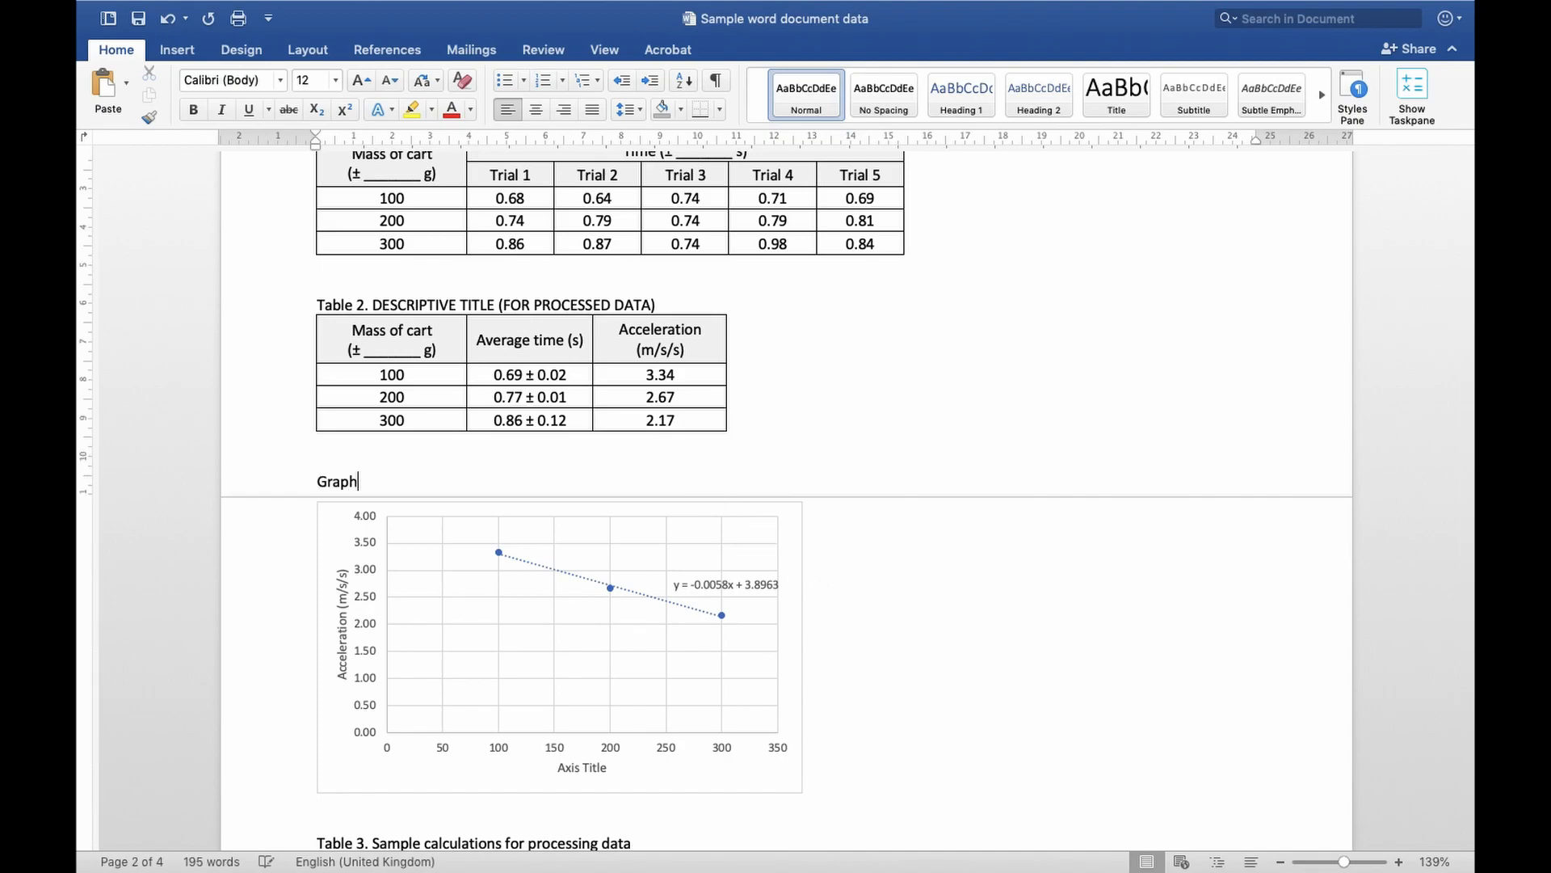
text( 1. XXXXXX)
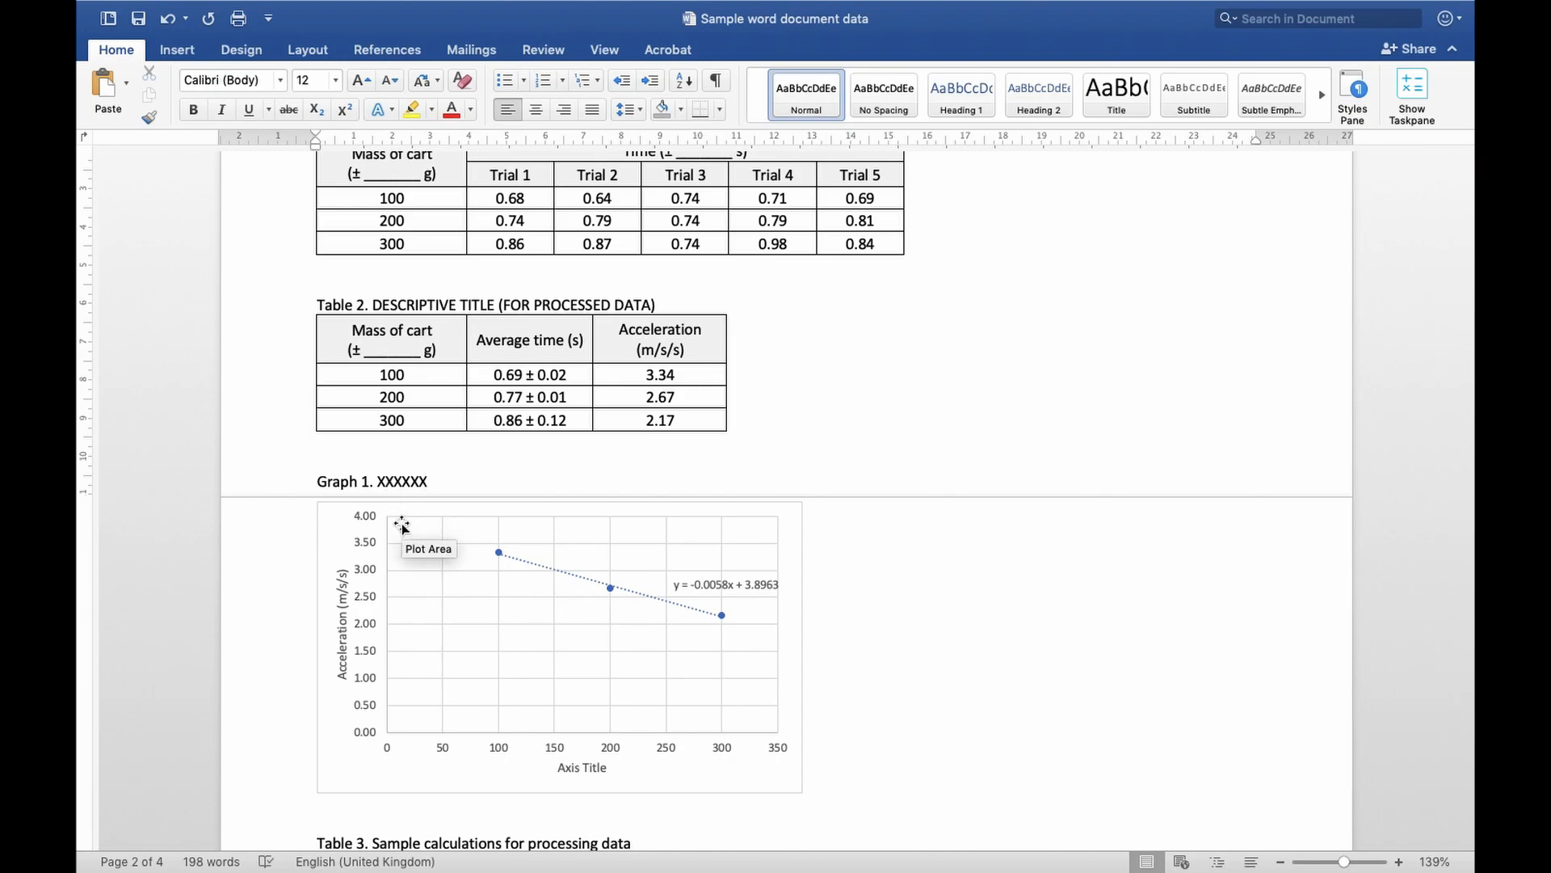
Review the titles of Table 1, Table 2 and Graph 1, and compare Table 2's average time and acceleration values with the graph
scroll(401, 526, up, 3)
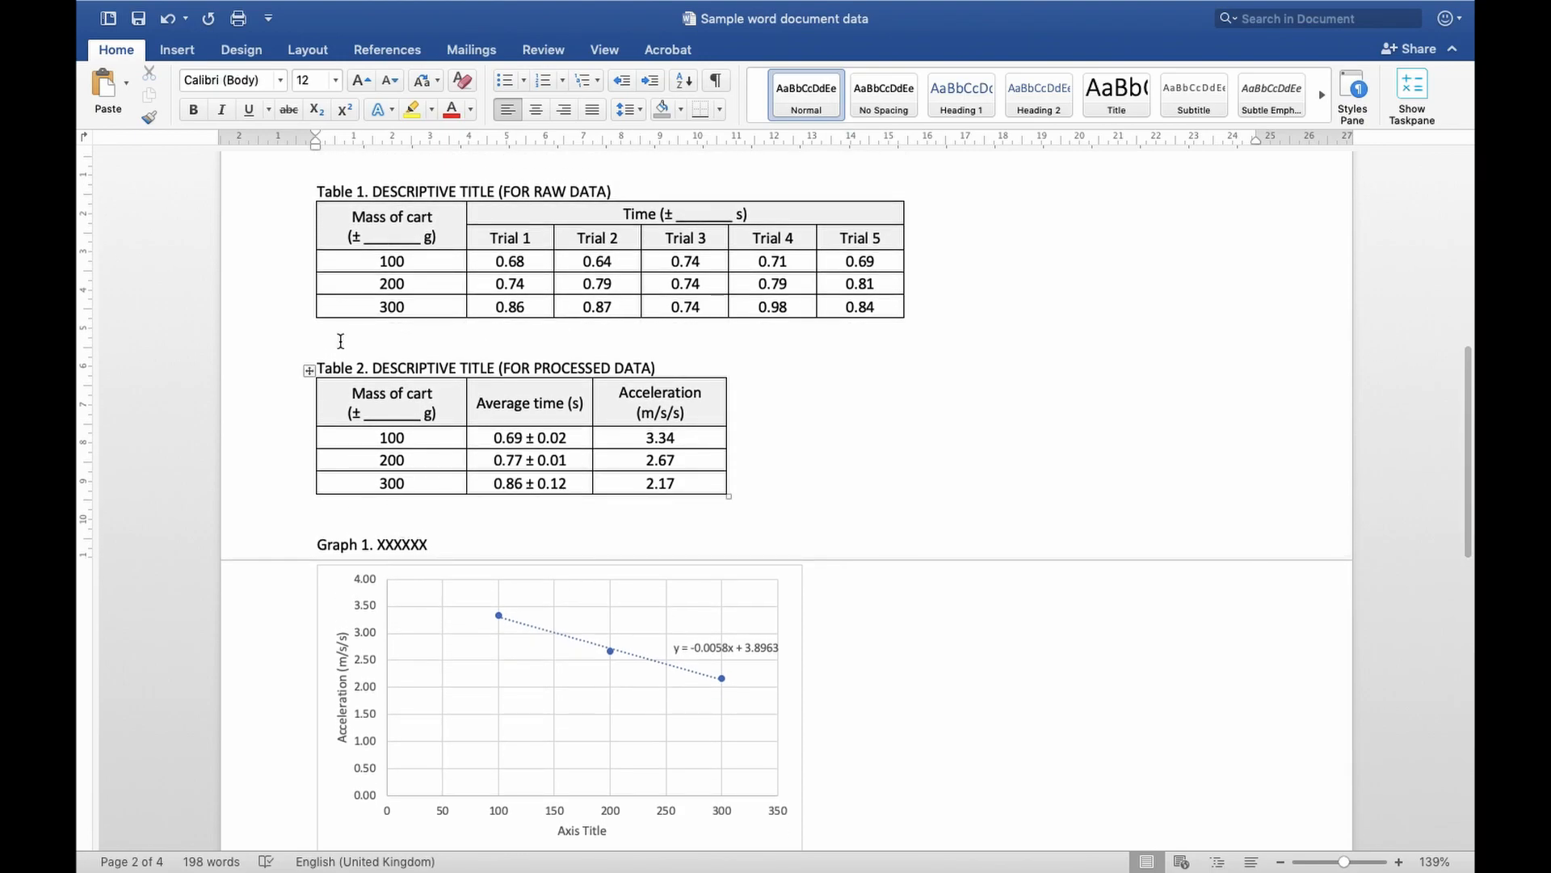
click(252, 199)
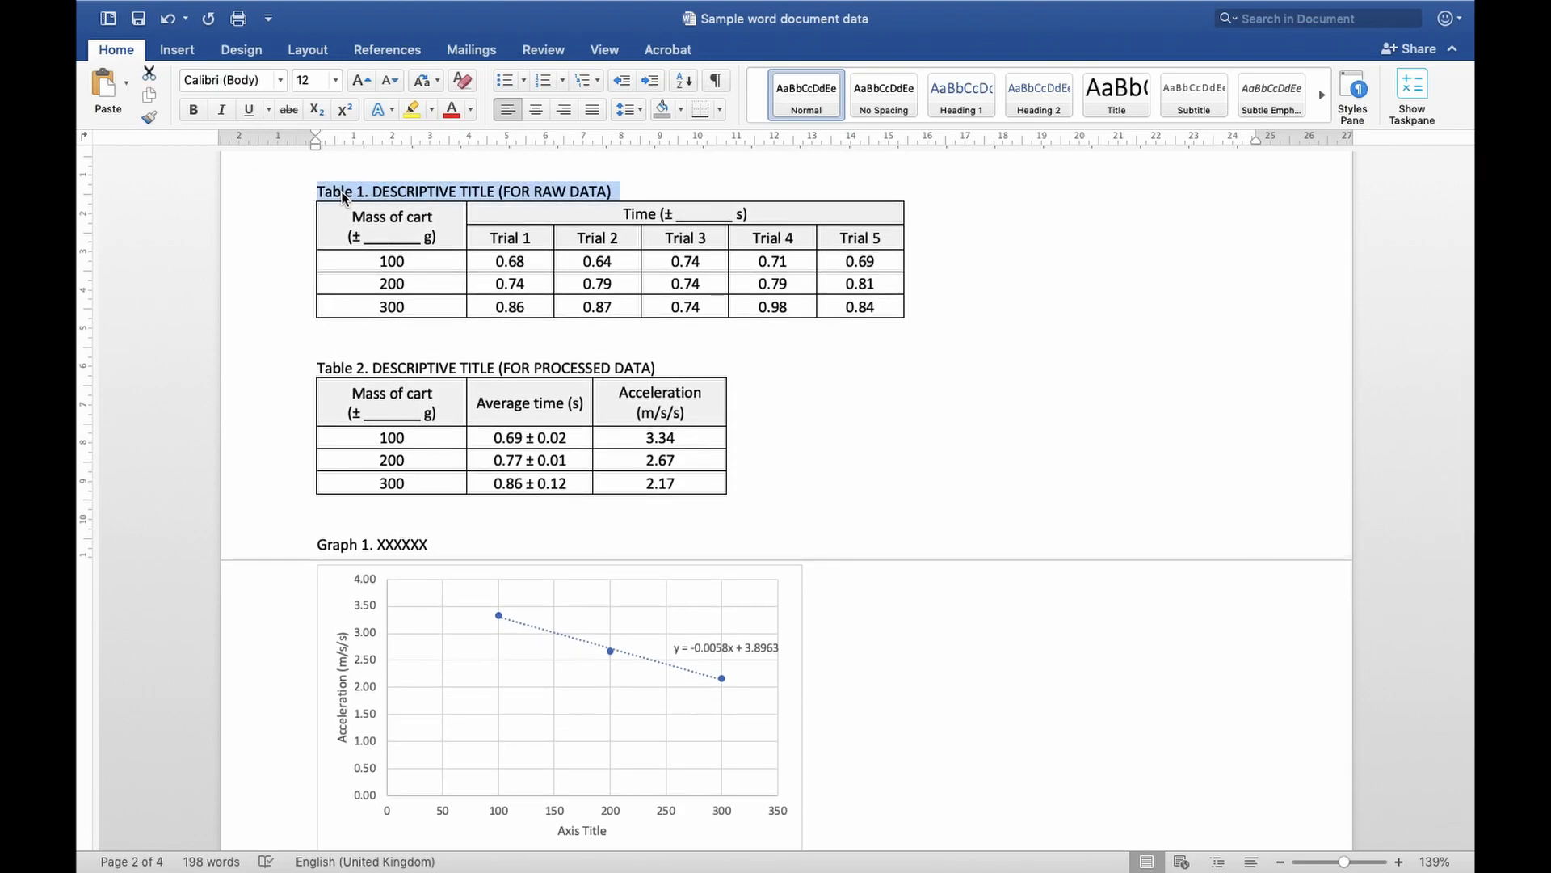
drag(399, 194, 627, 191)
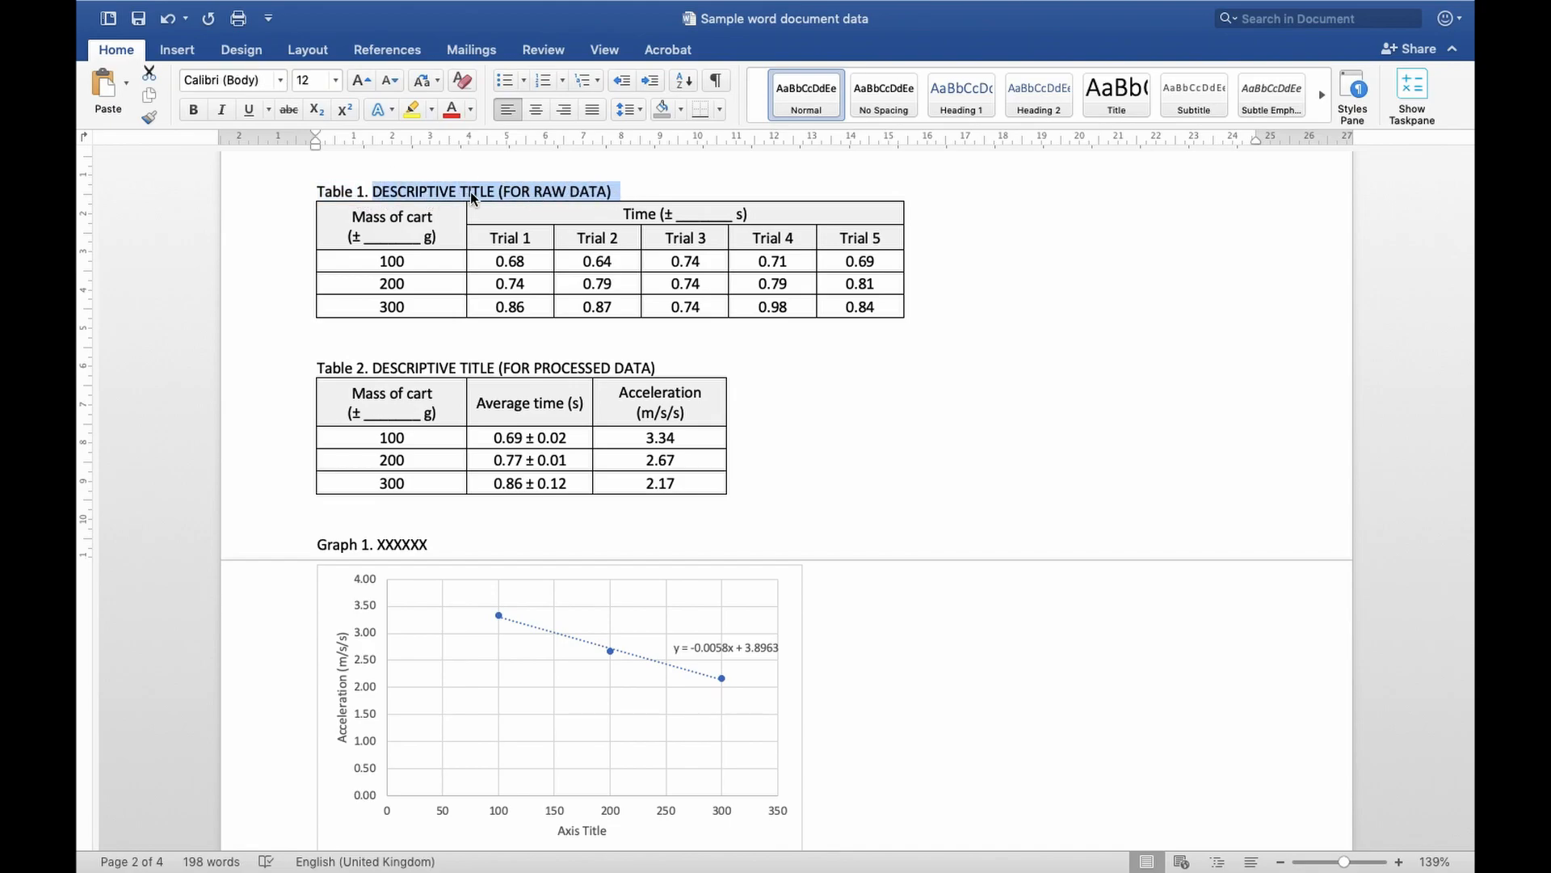
click(346, 371)
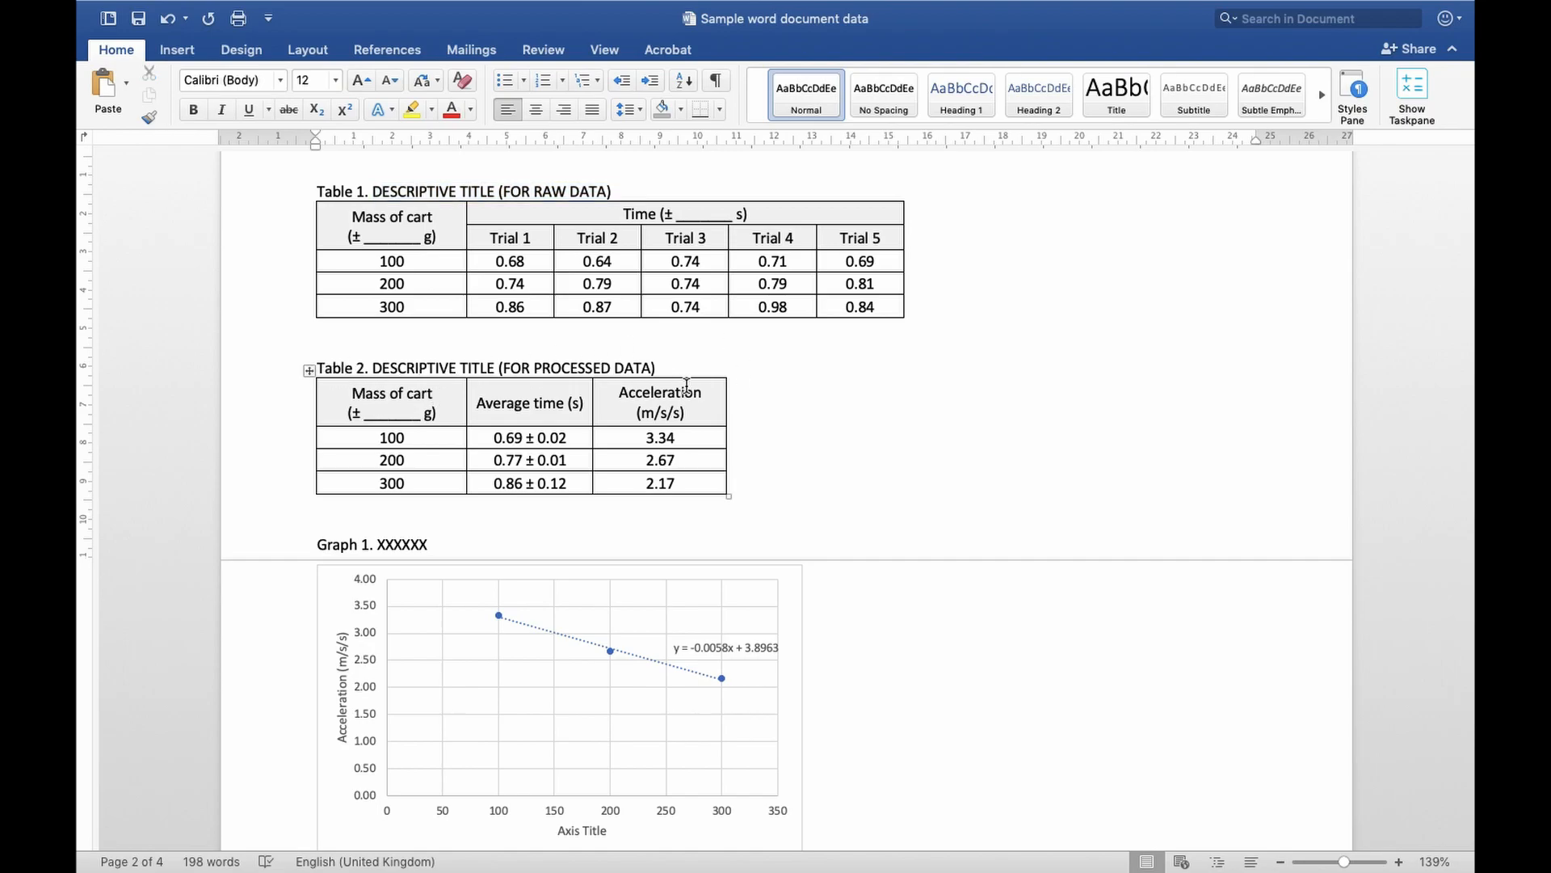
scroll(683, 386, down, 5)
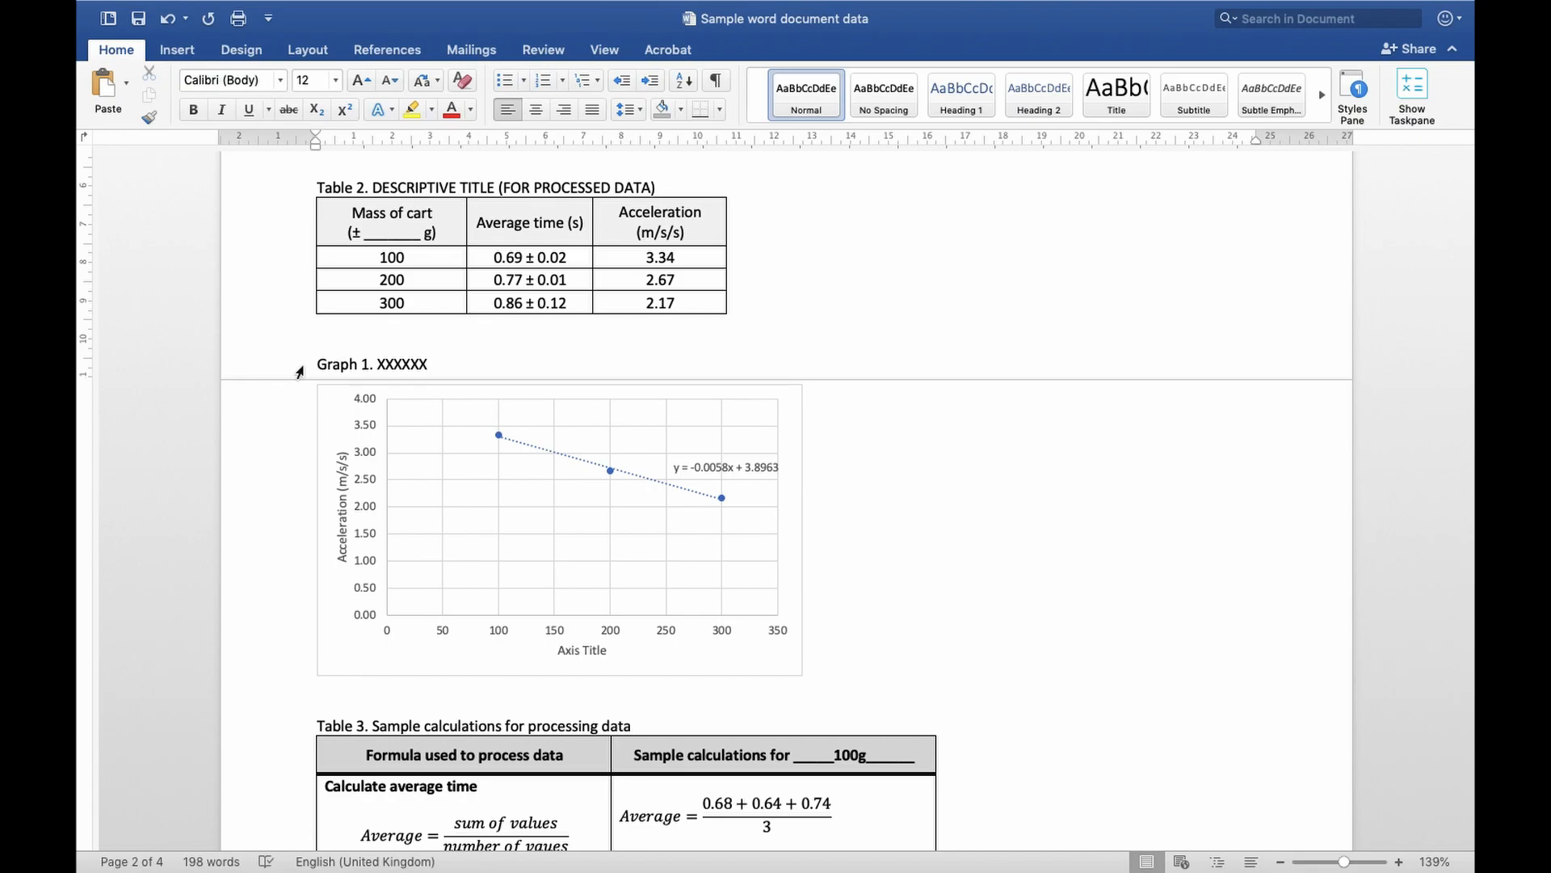
double_click(402, 364)
scroll(455, 360, up, 2)
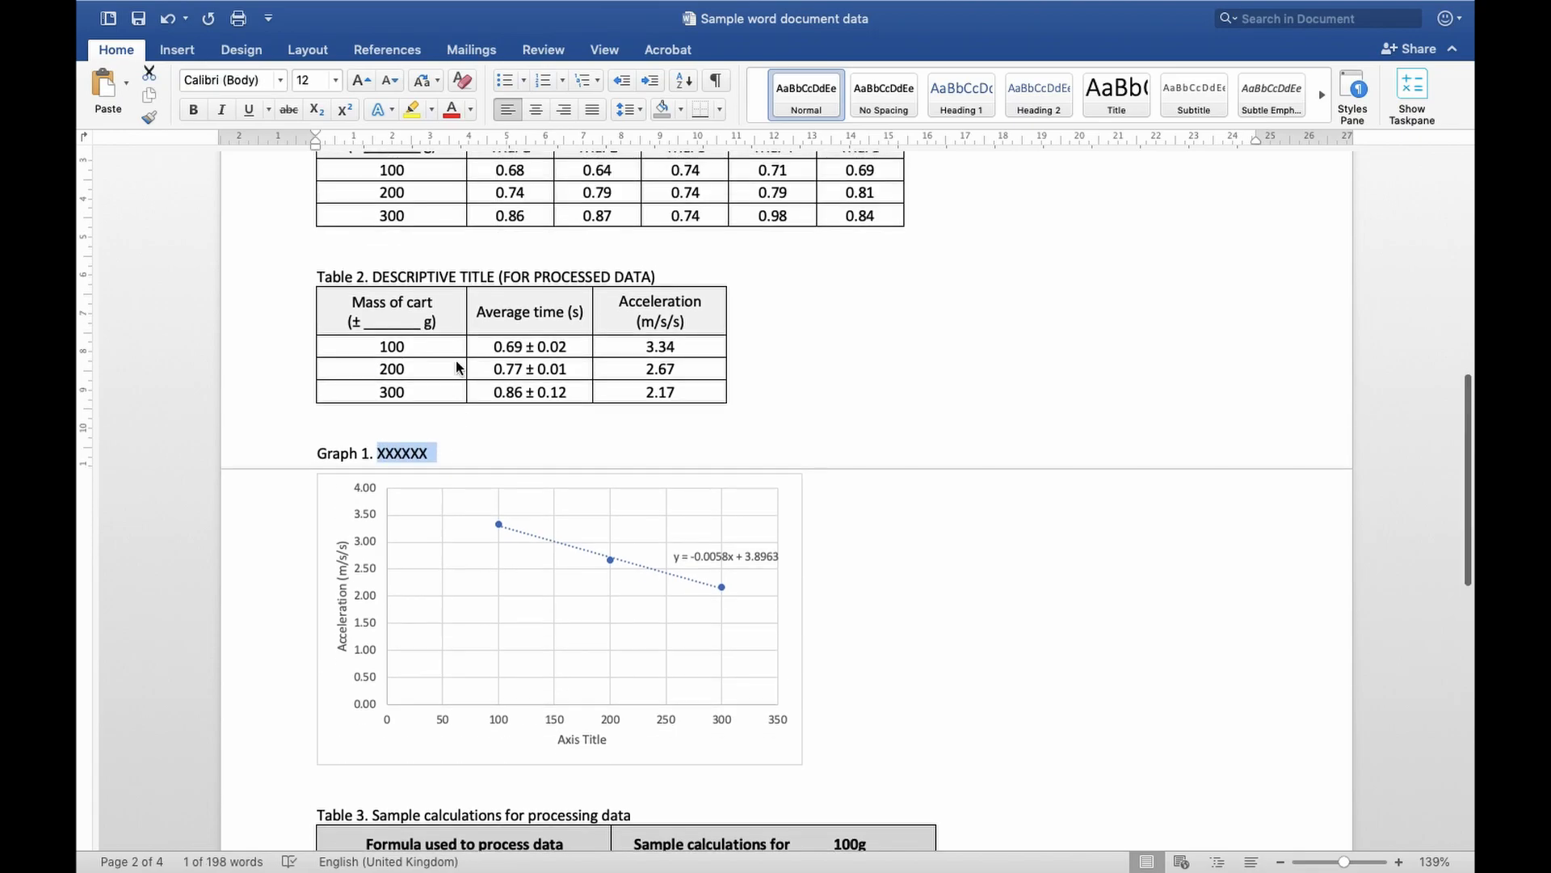
scroll(456, 366, up, 5)
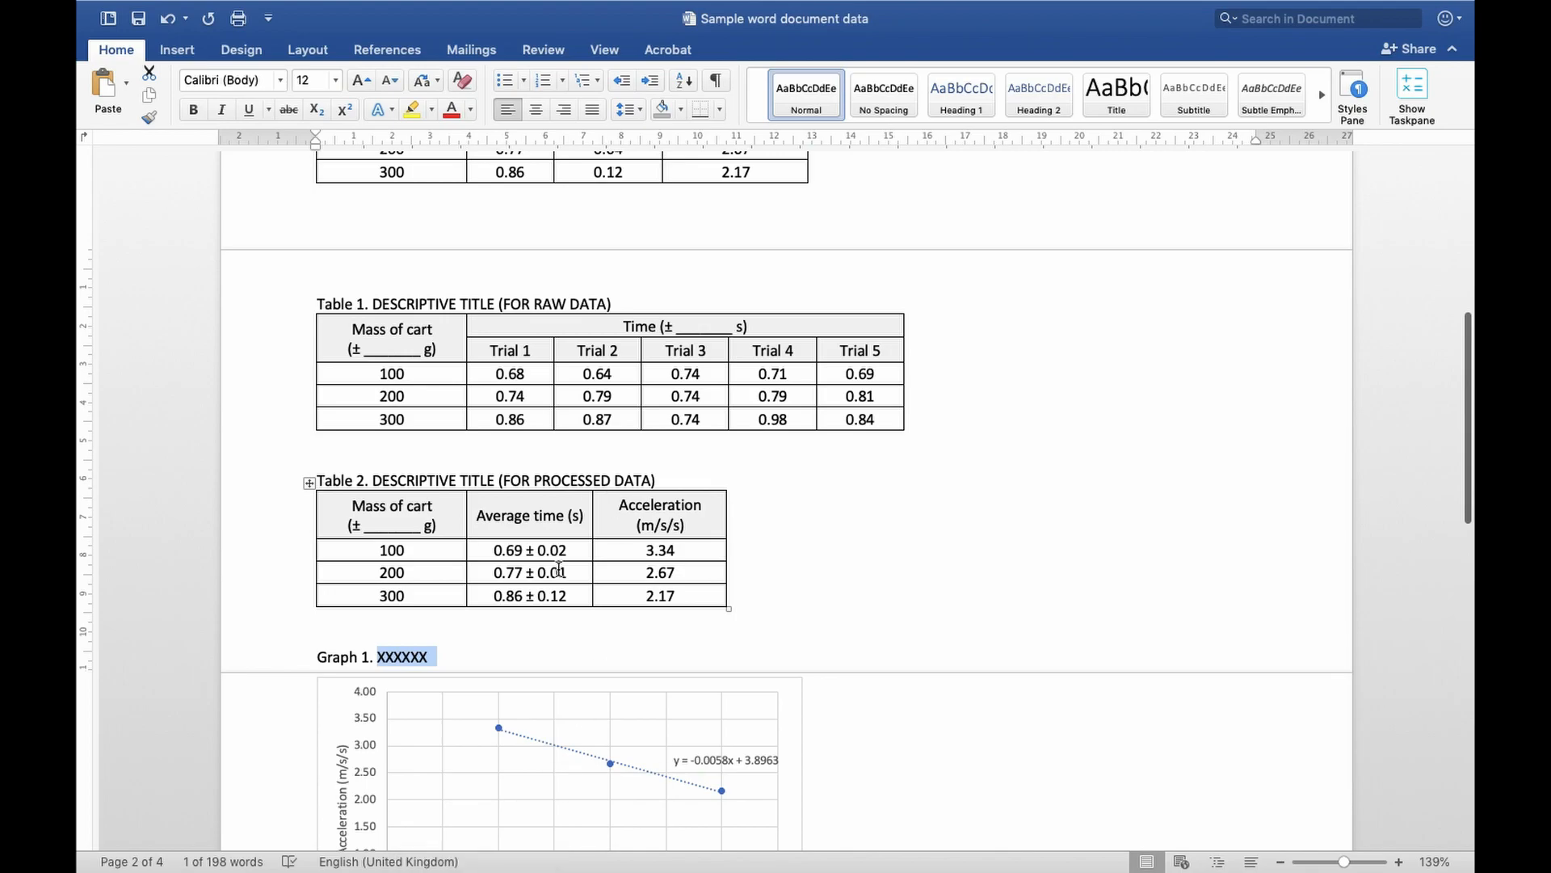
scroll(556, 569, down, 4)
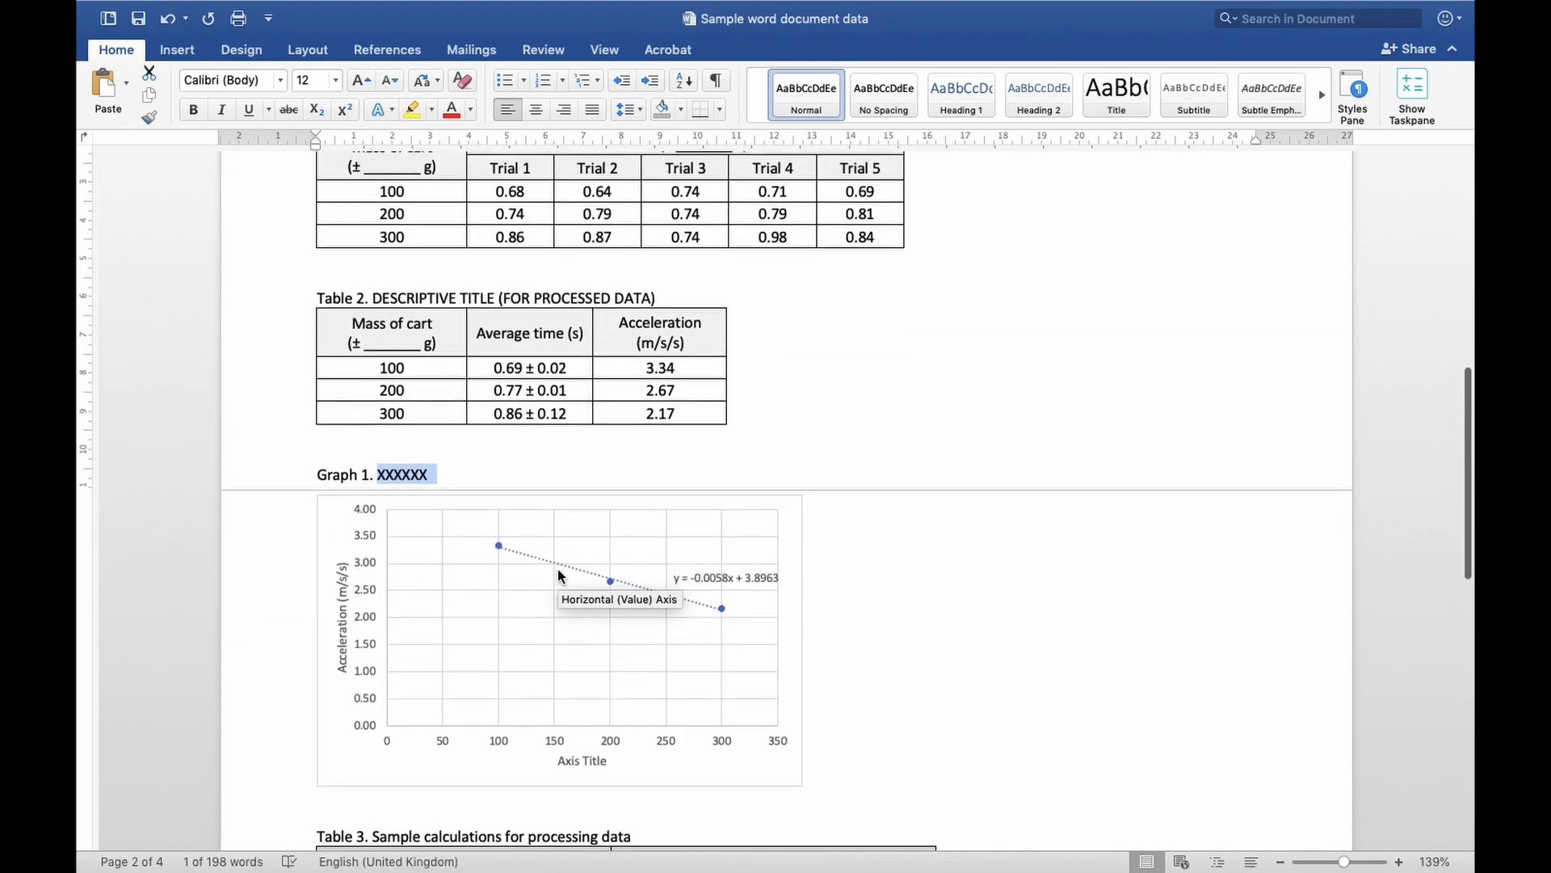
scroll(808, 303, up, 2)
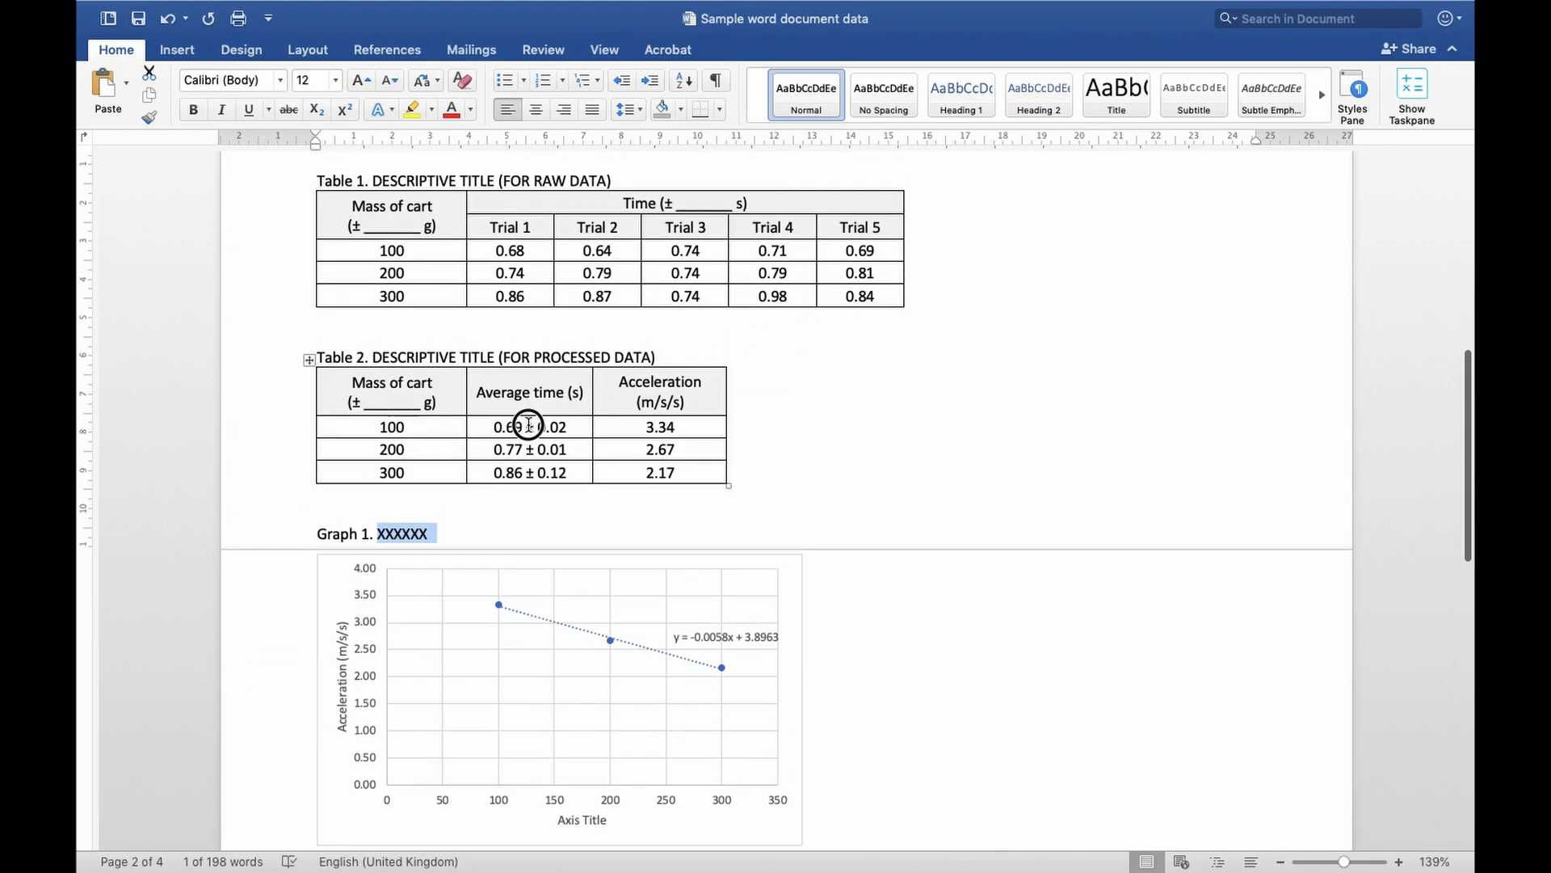
drag(528, 423, 661, 473)
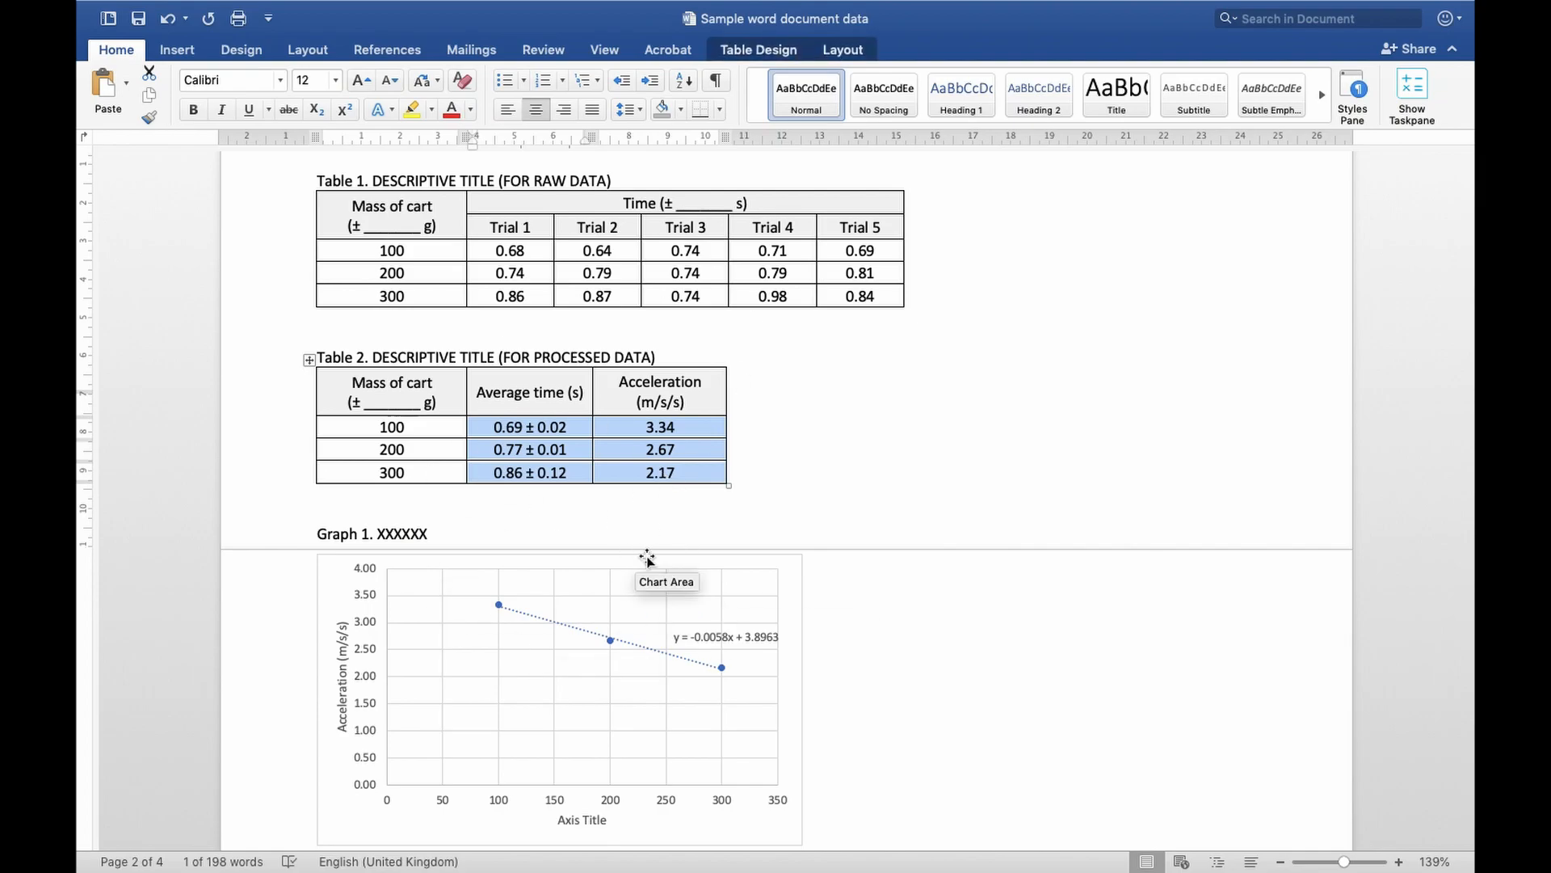
scroll(647, 557, down, 5)
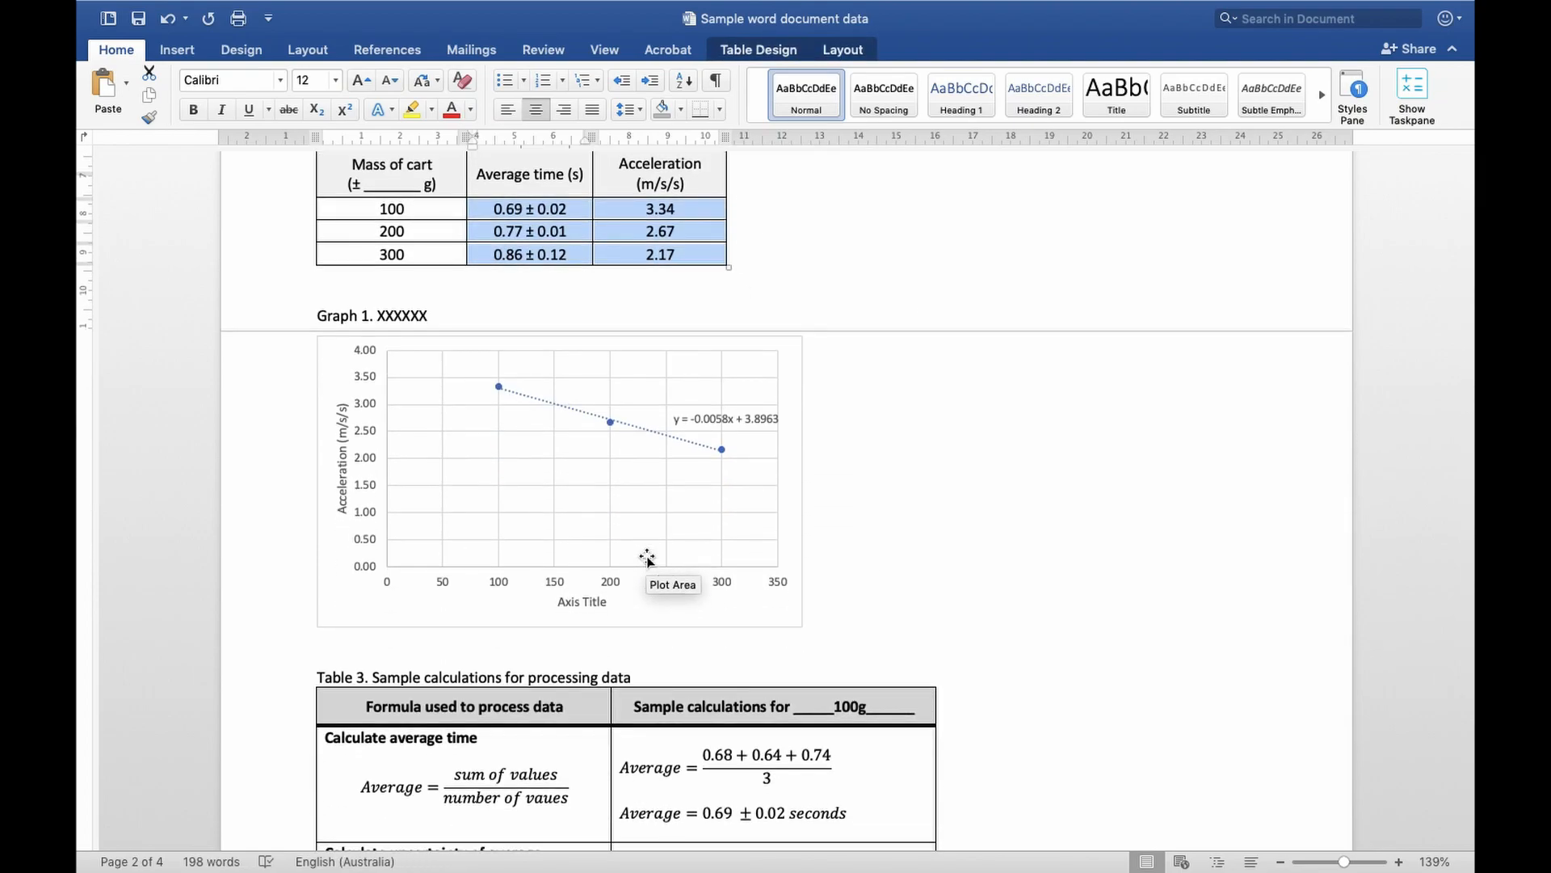
Replace the underlined mass in Table 3's sample calculations header with plain "100g"
scroll(647, 558, down, 4)
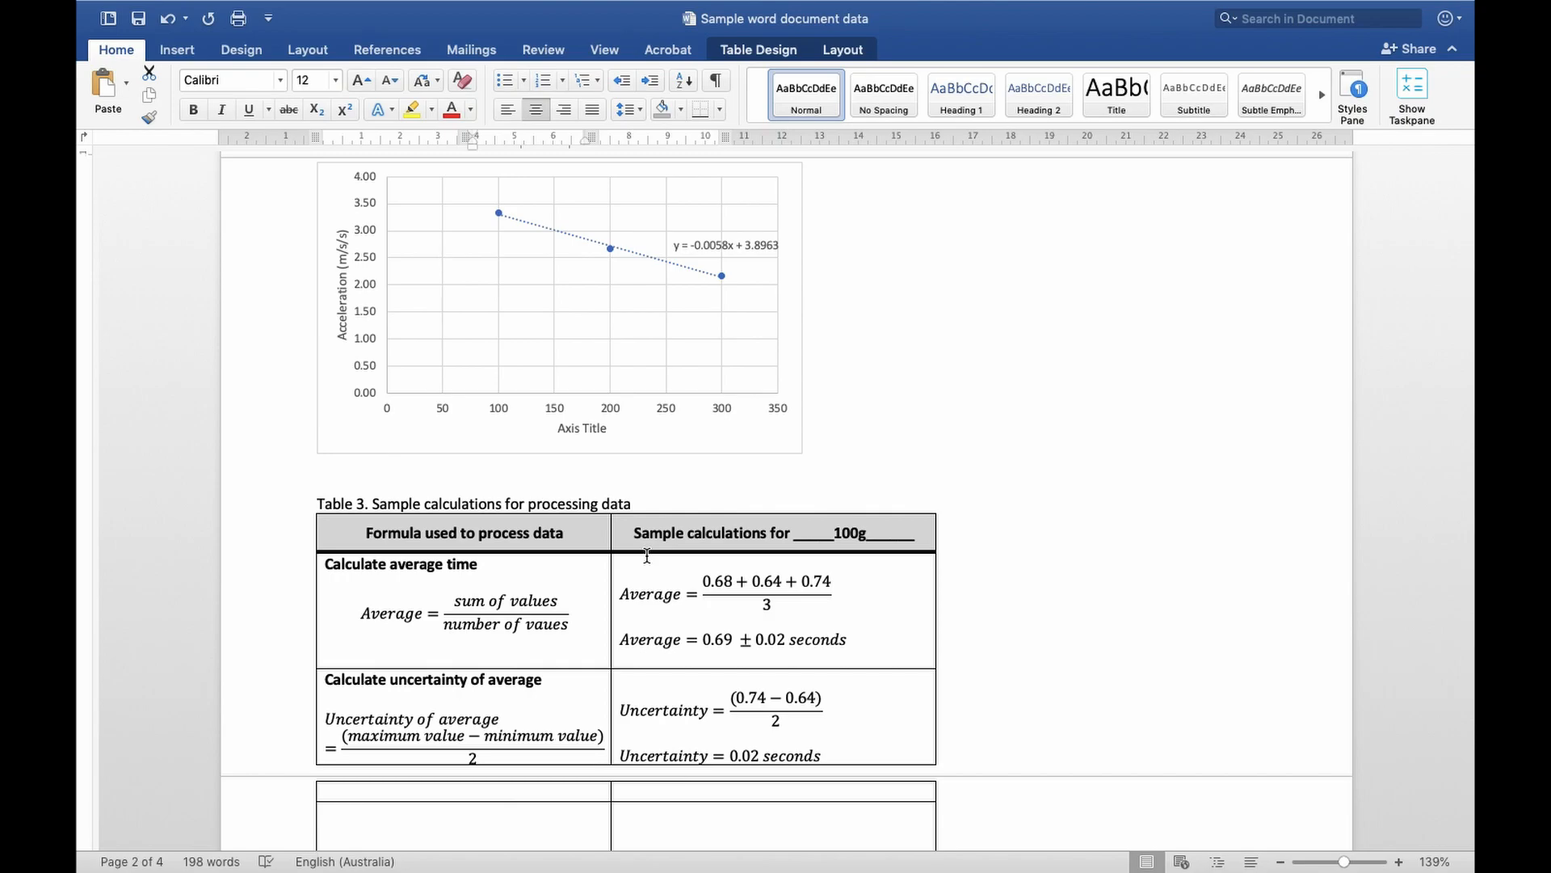
click(260, 519)
scroll(260, 519, down, 4)
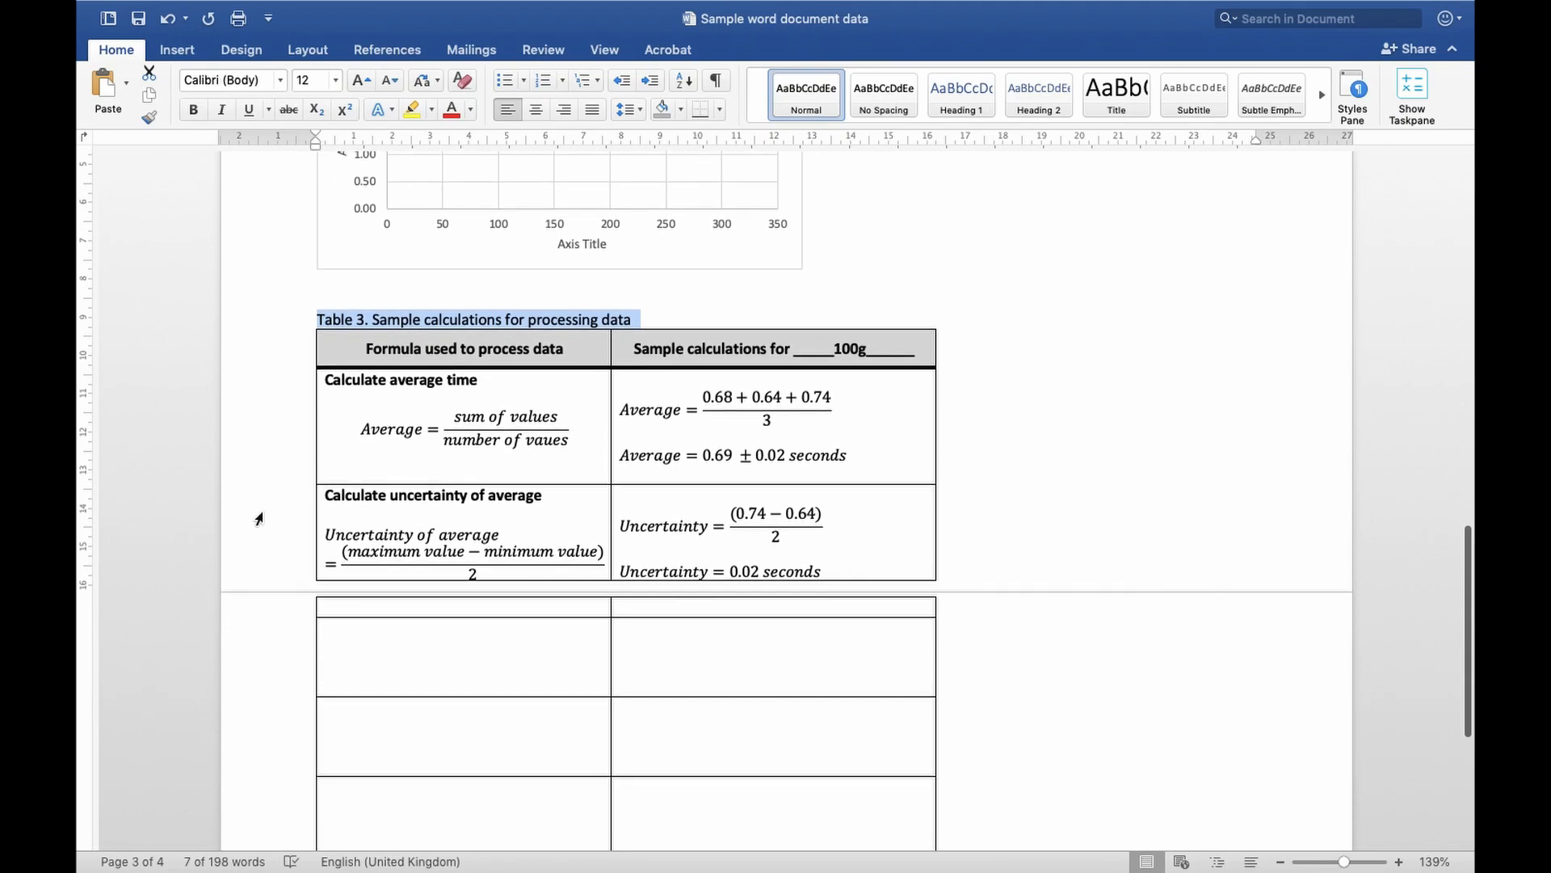
drag(375, 320, 645, 319)
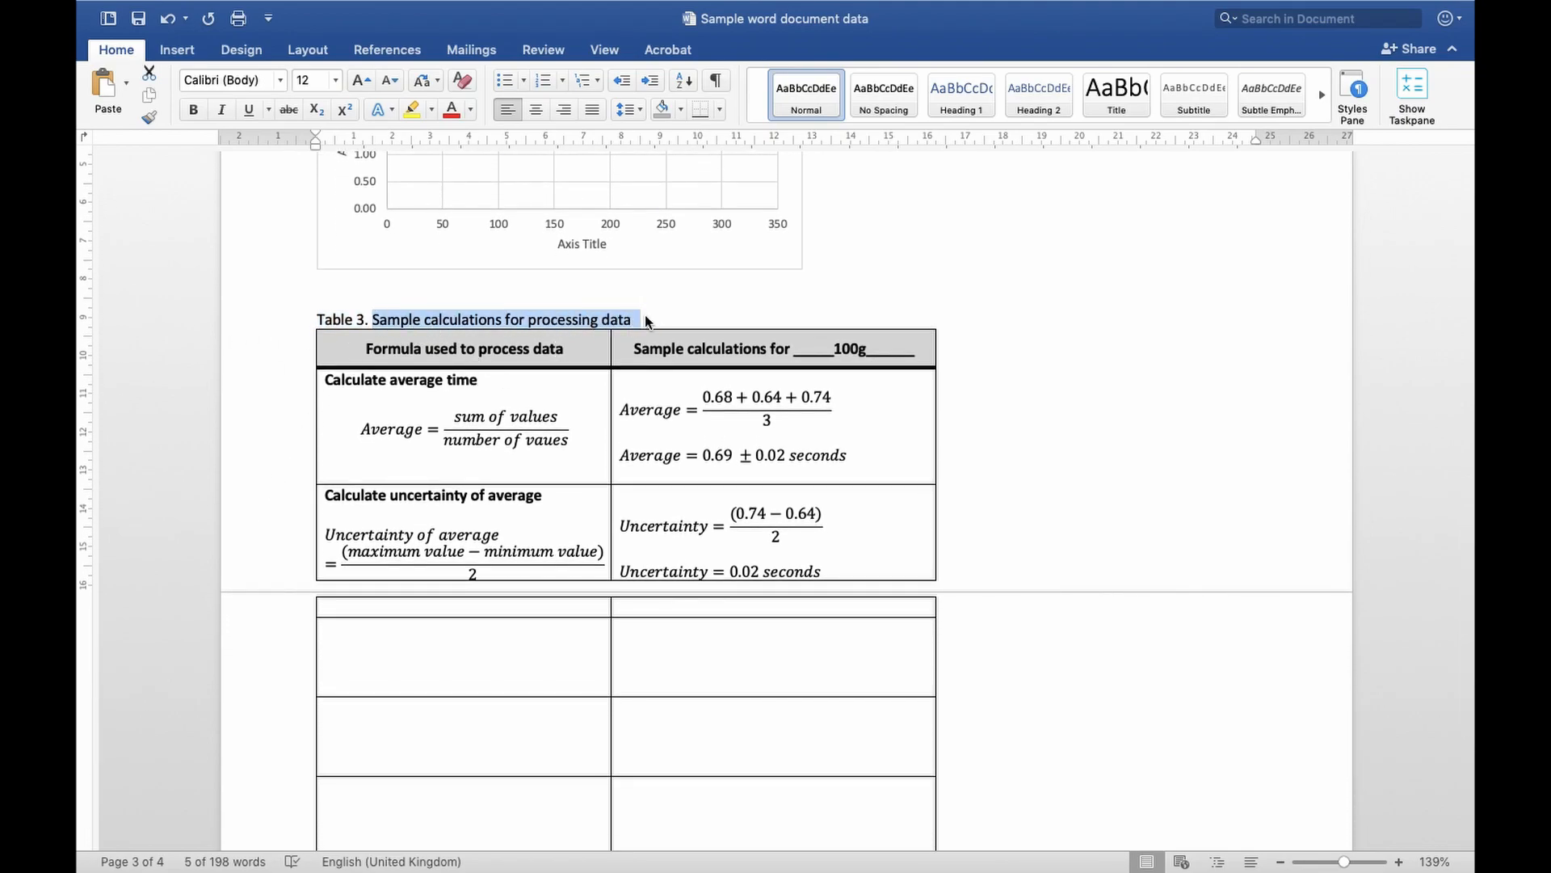
scroll(645, 320, up, 2)
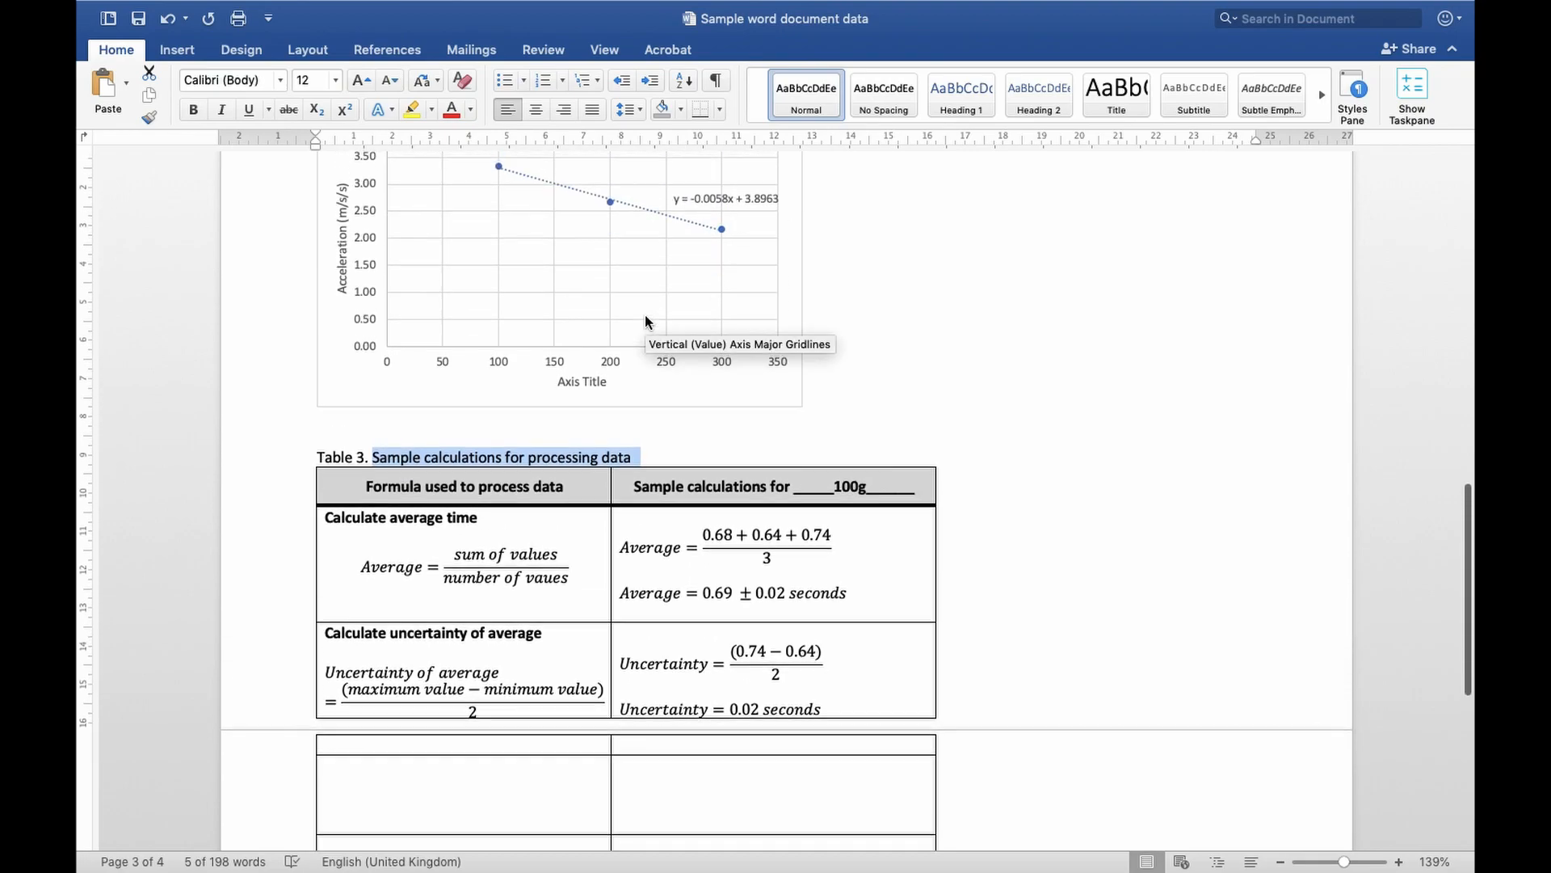
drag(913, 437, 806, 445)
text(100g)
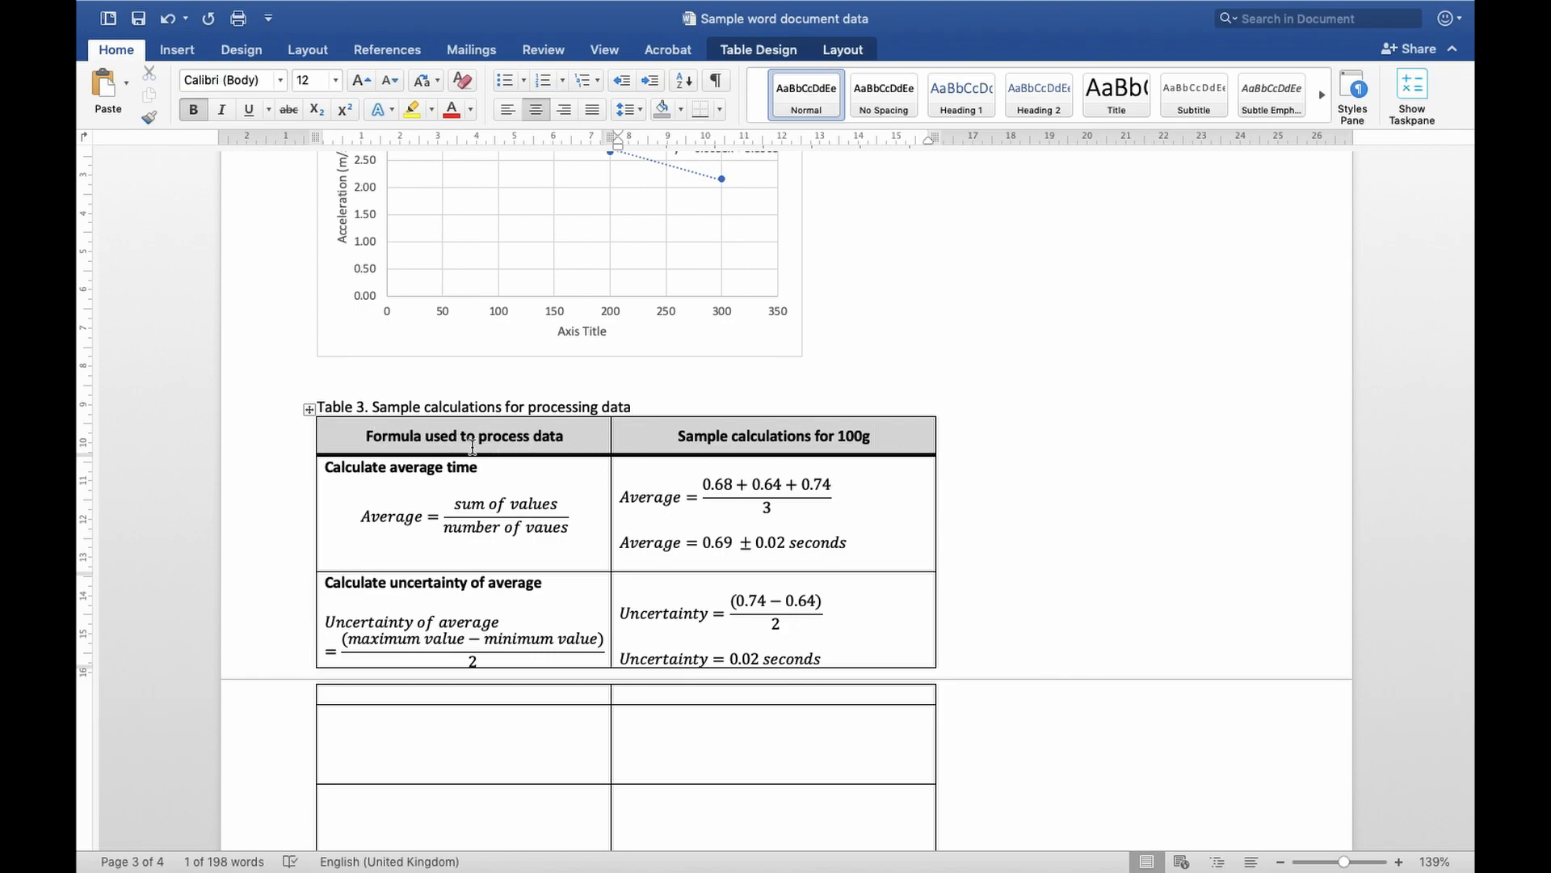
Examine Table 3's average time row: its heading, formula, substituted trial values and final answer with uncertainty
scroll(491, 495, down, 3)
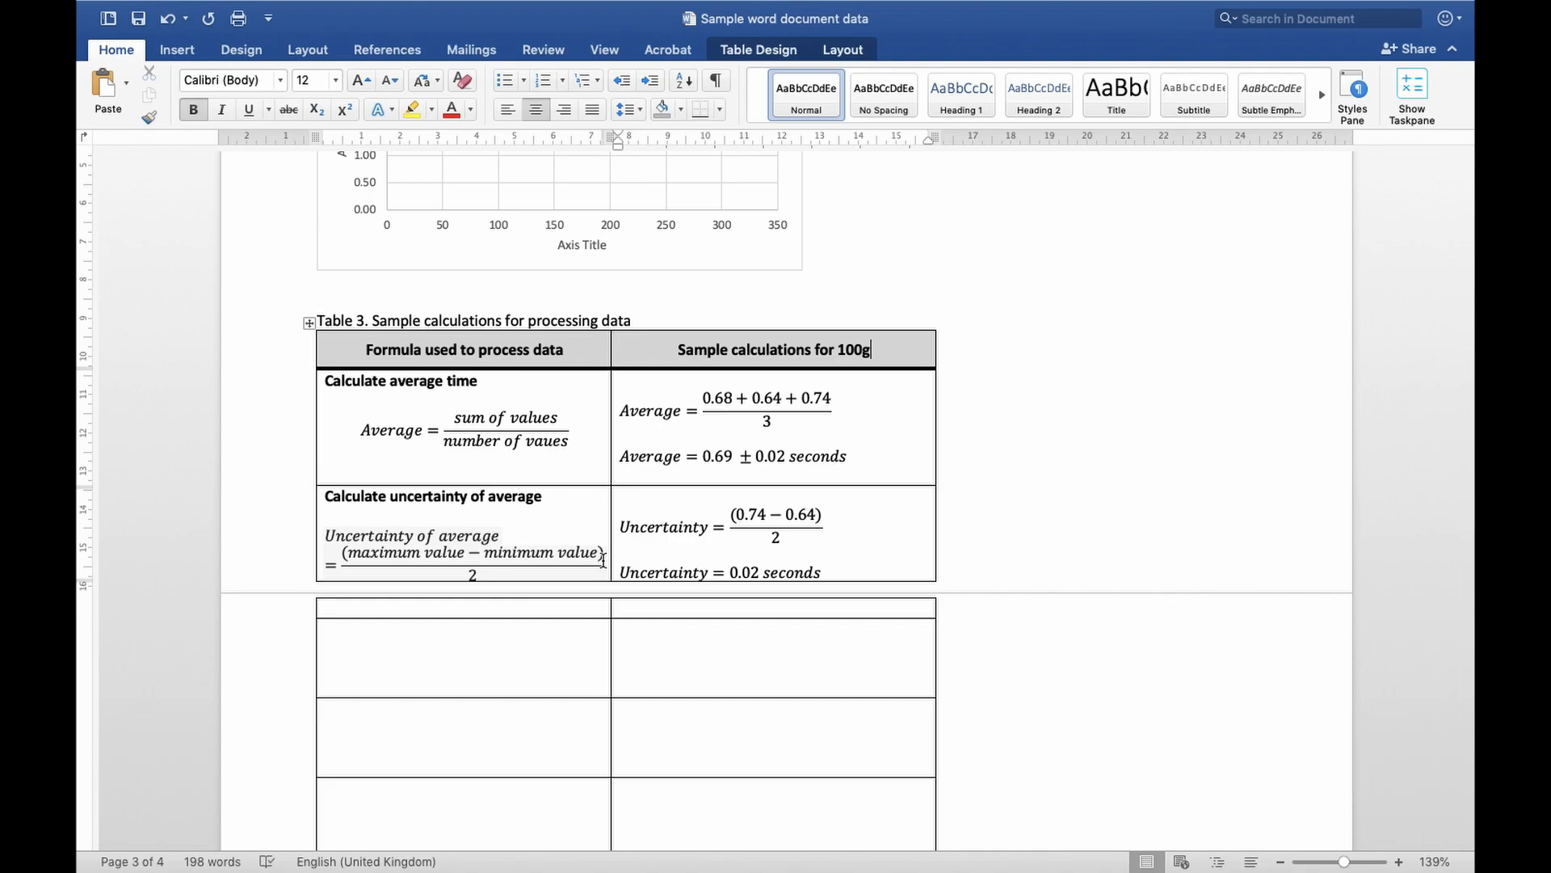
scroll(529, 393, down, 2)
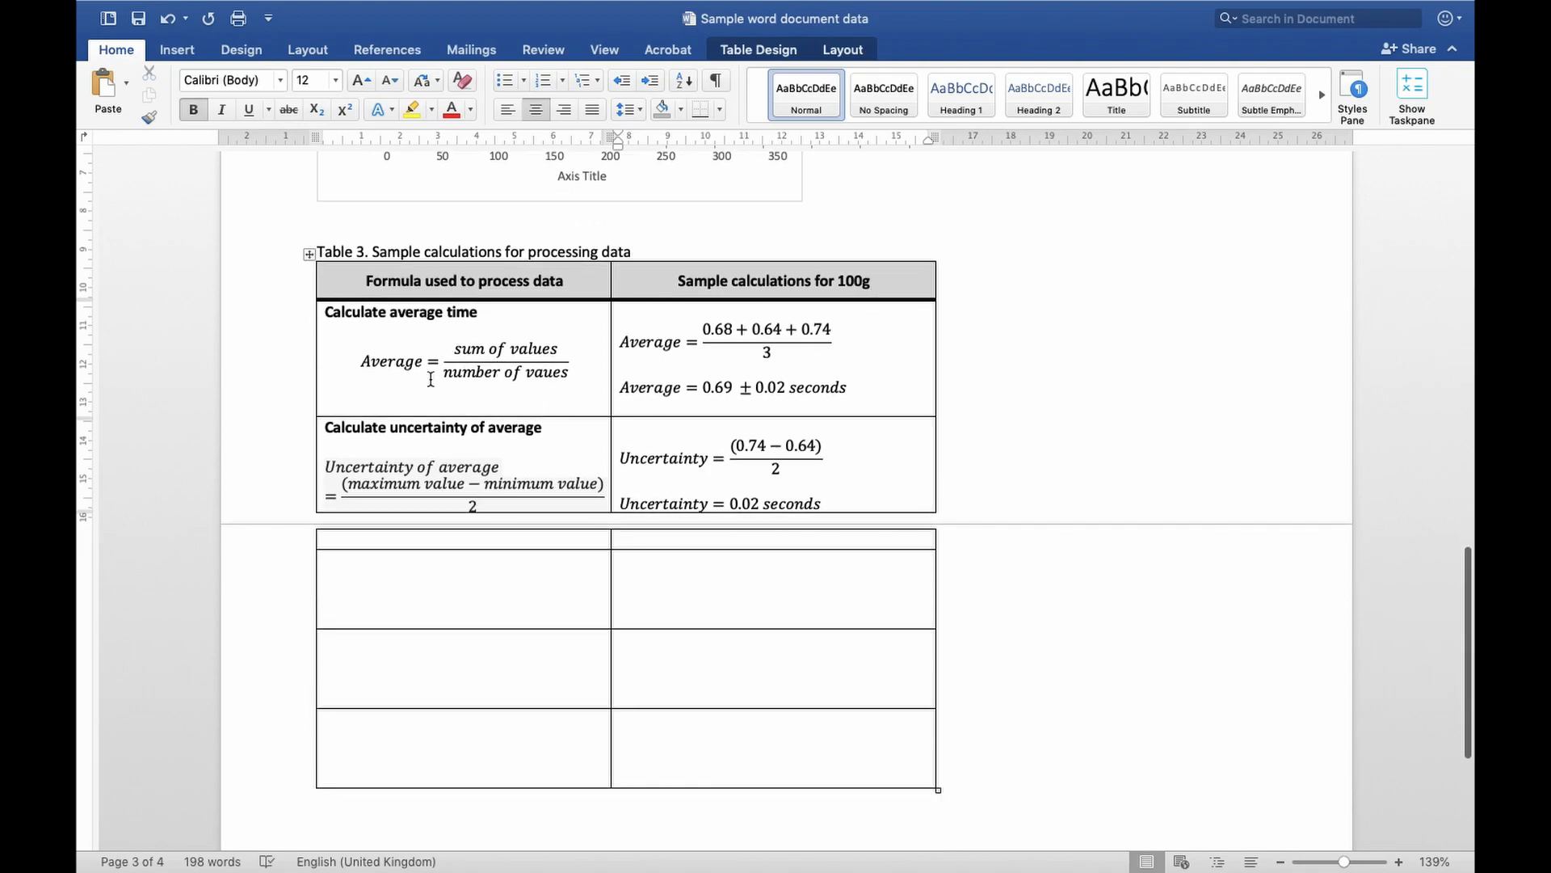
drag(325, 312, 499, 317)
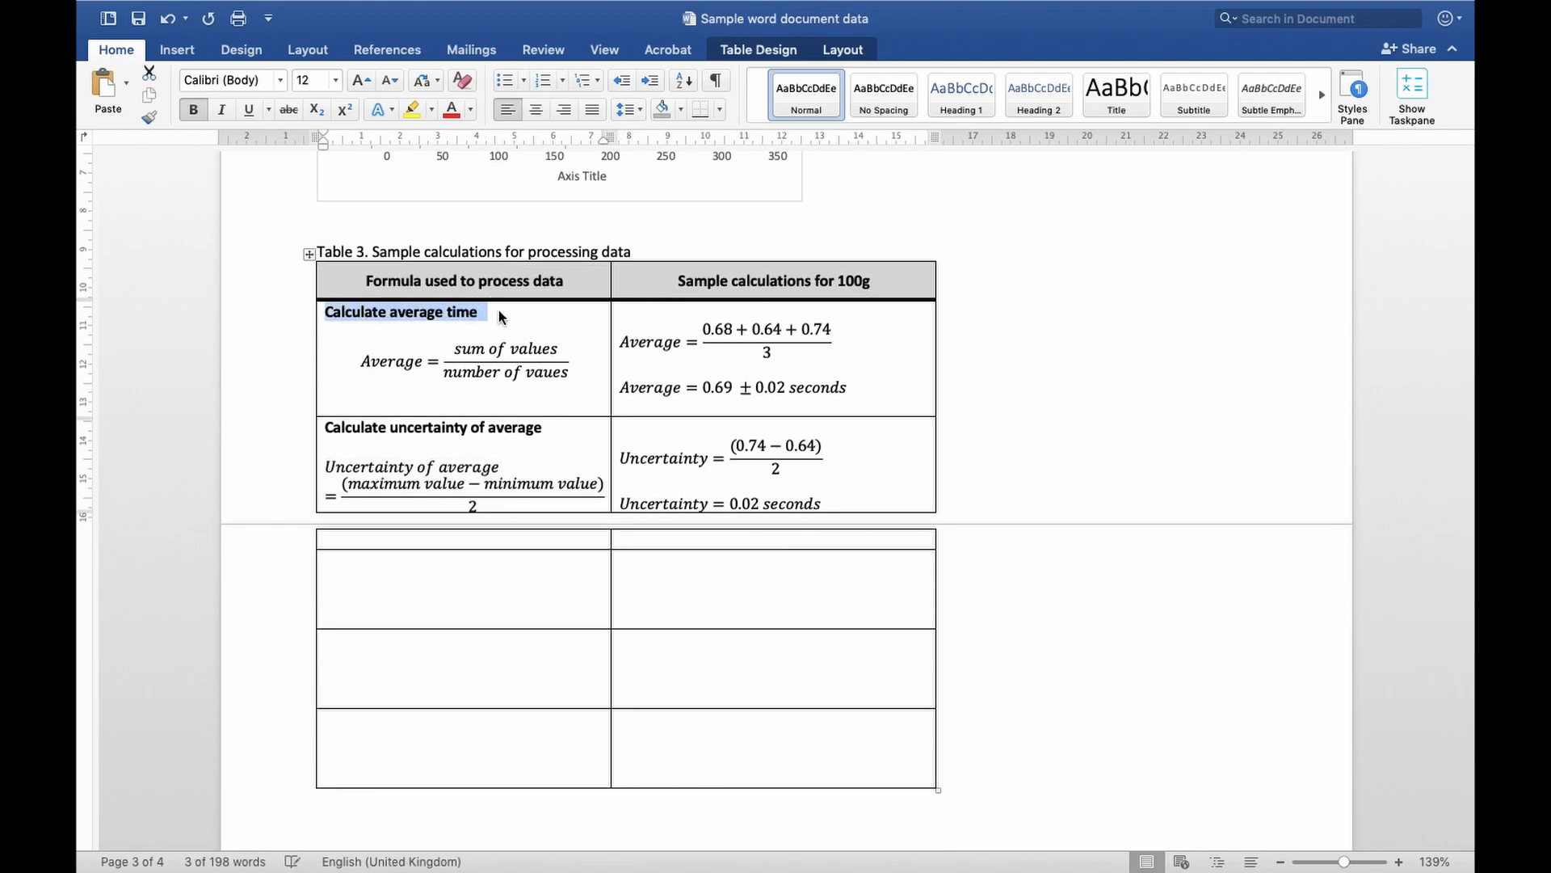
click(413, 366)
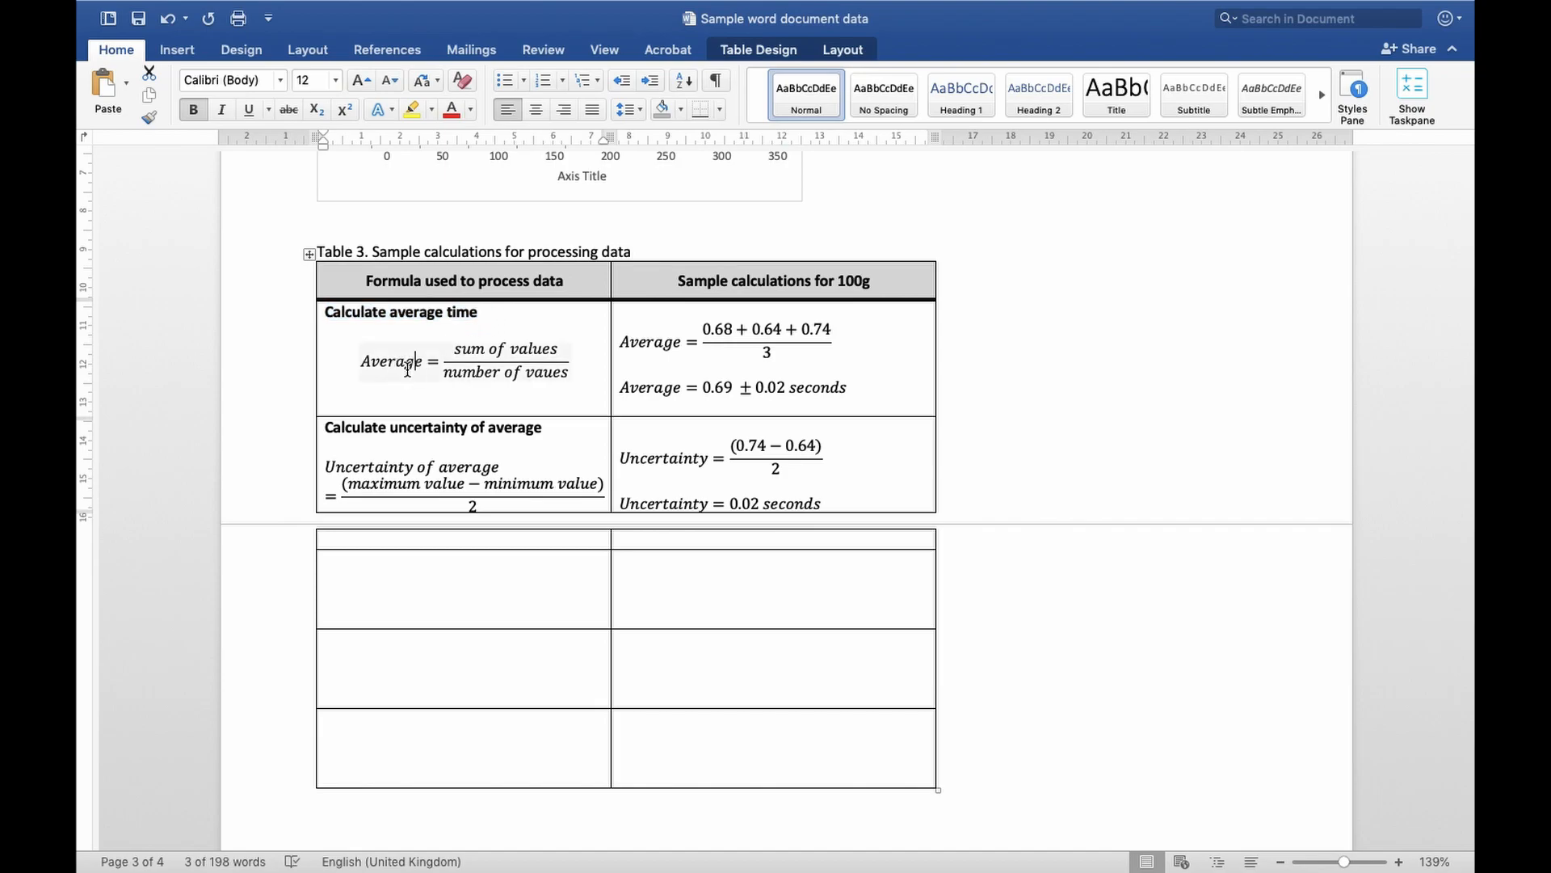
click(701, 357)
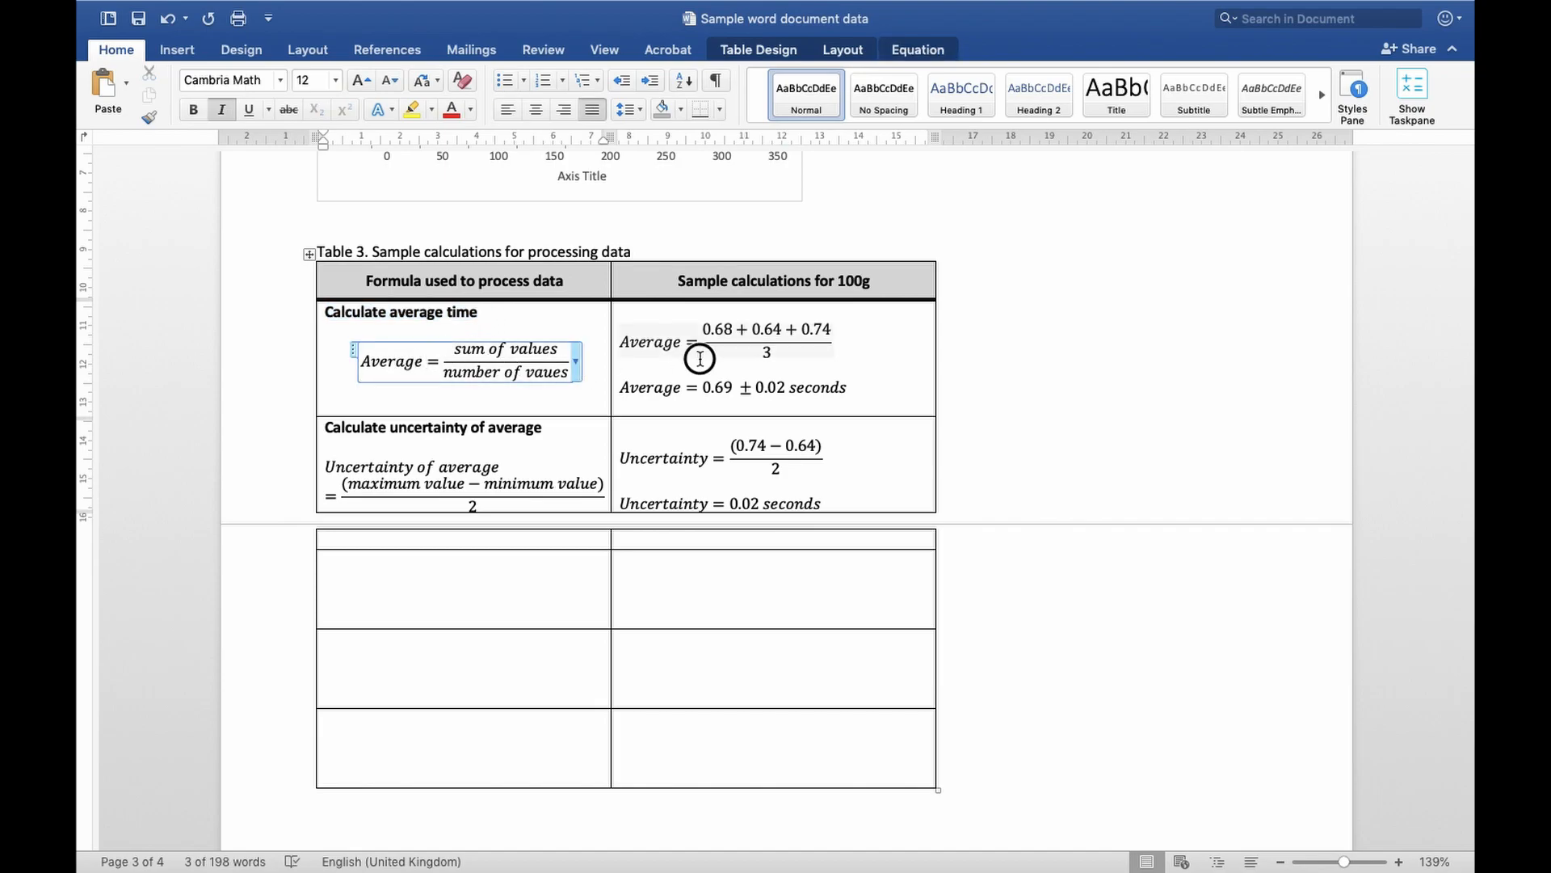
scroll(733, 356, up, 1)
drag(701, 339, 815, 367)
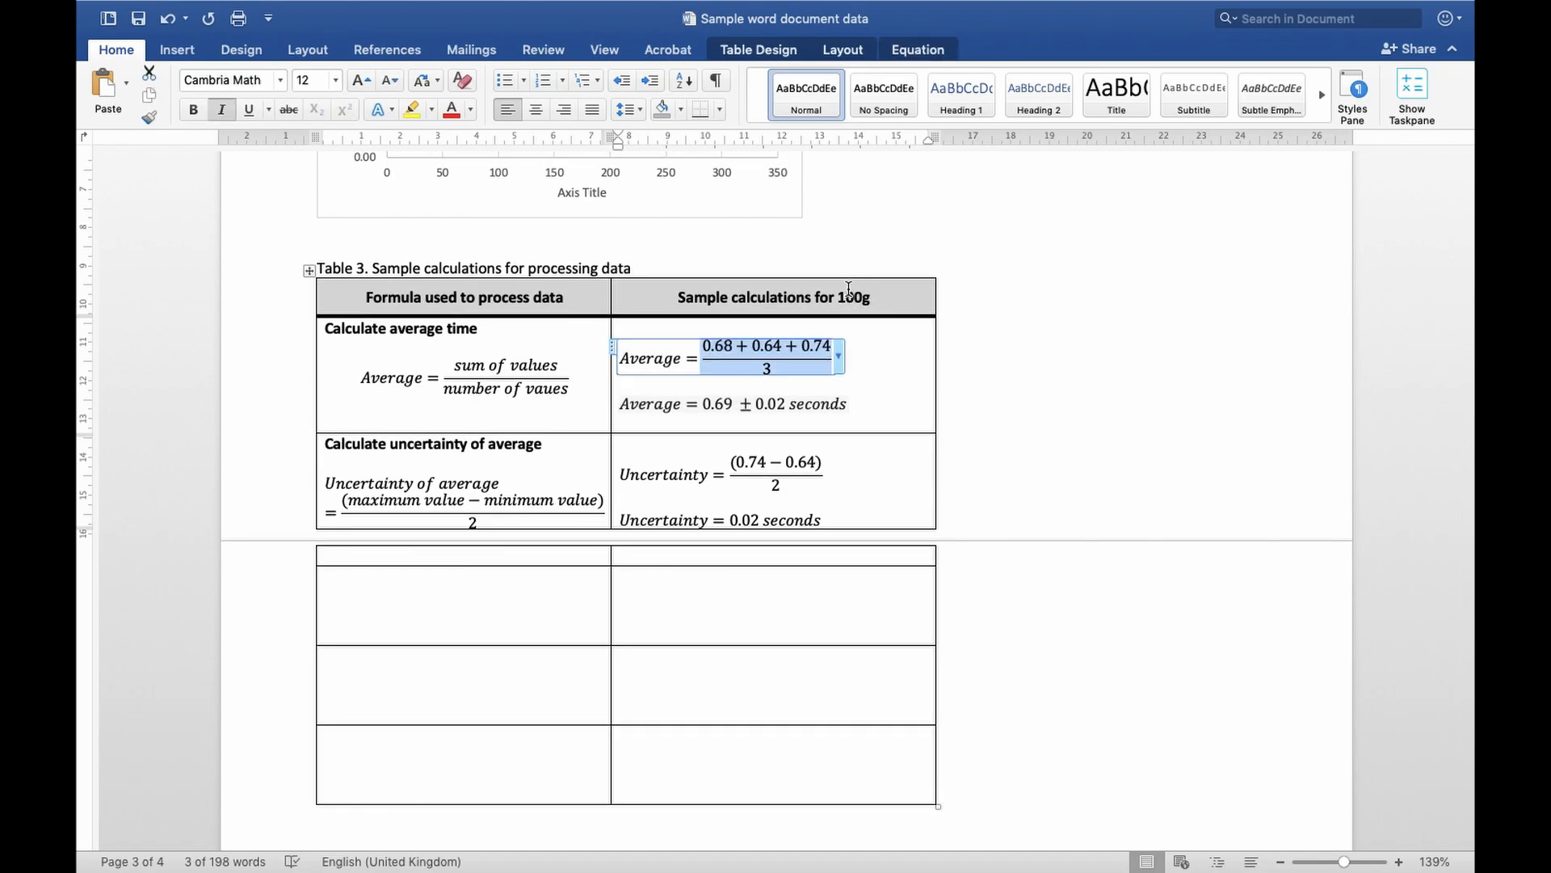
click(752, 406)
drag(703, 405, 841, 404)
click(747, 406)
click(795, 404)
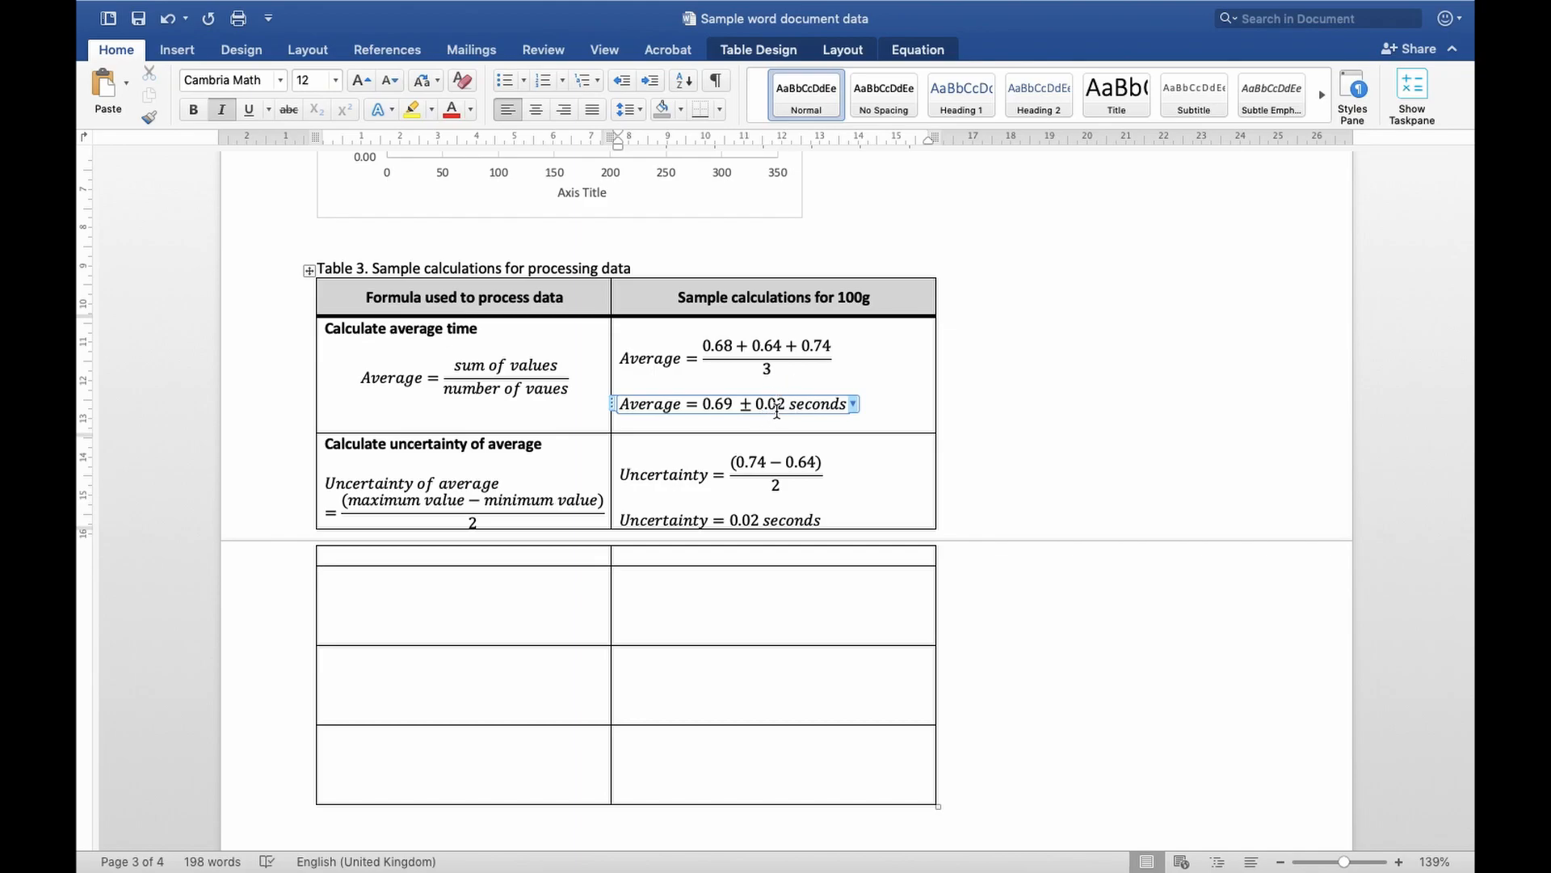
Examine Table 3's uncertainty calculation and how its result is carried into the average time answer
drag(464, 532, 237, 463)
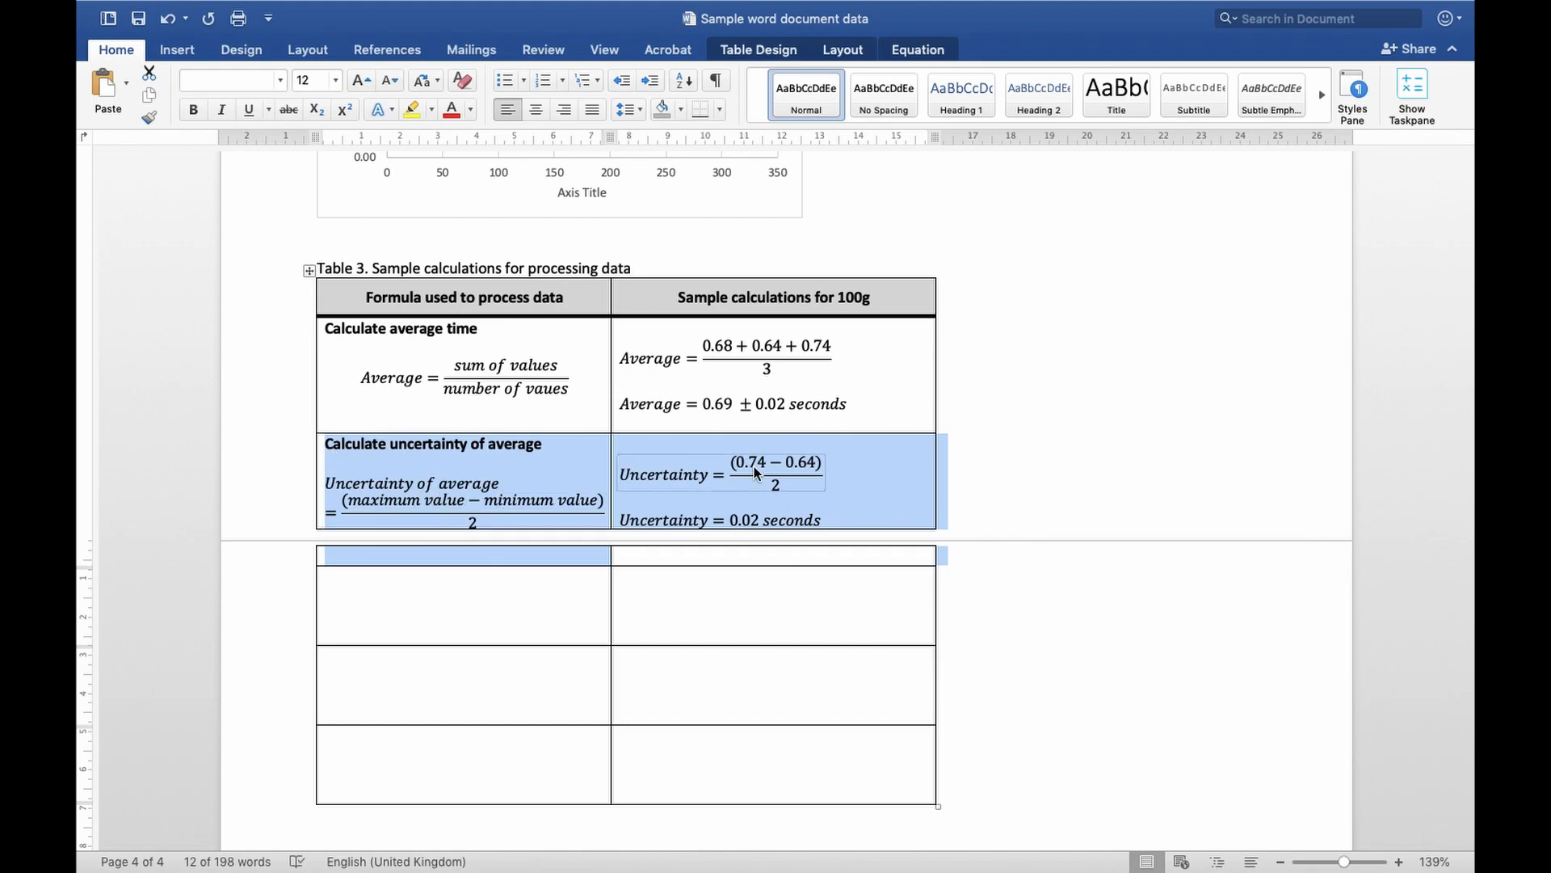
click(758, 521)
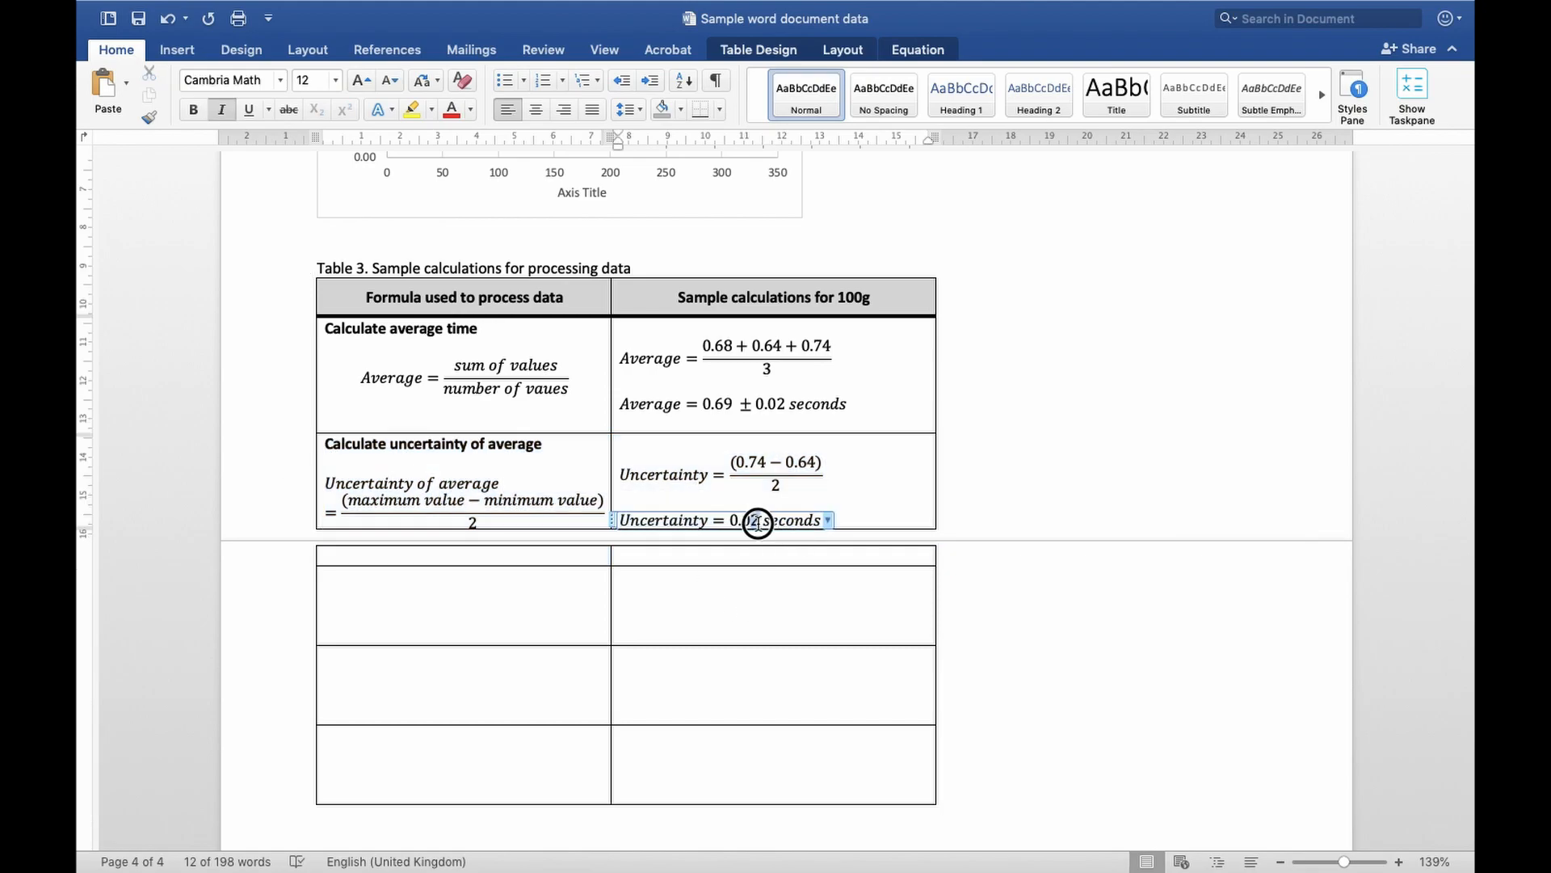
drag(783, 410, 711, 409)
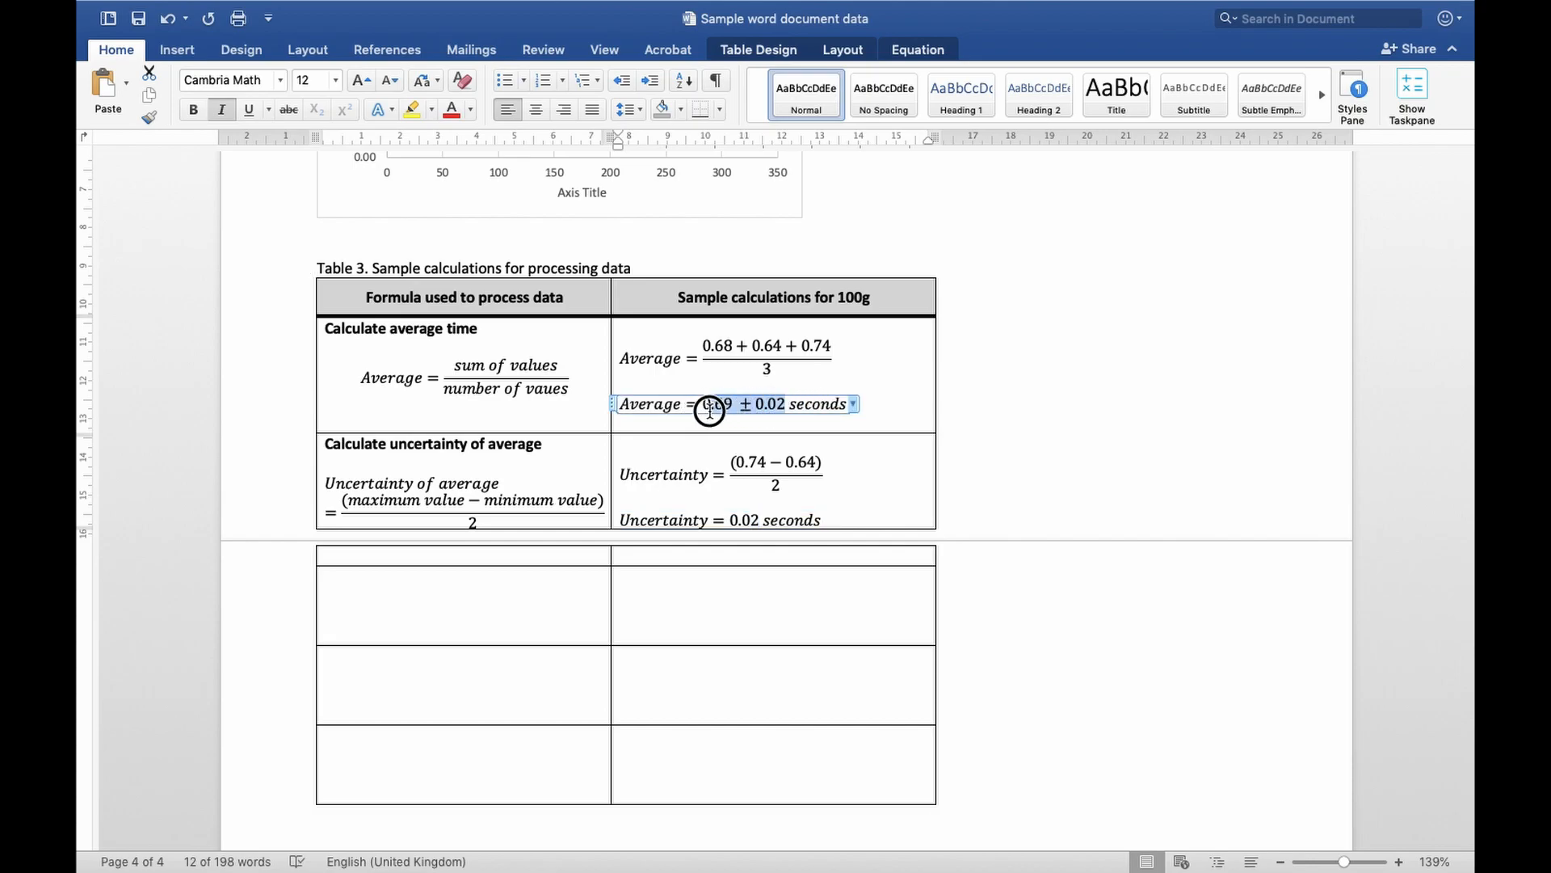
click(887, 403)
Enter "Averages, acceleration, etc etc." in the empty formula cell below Table 3's uncertainty row
click(501, 583)
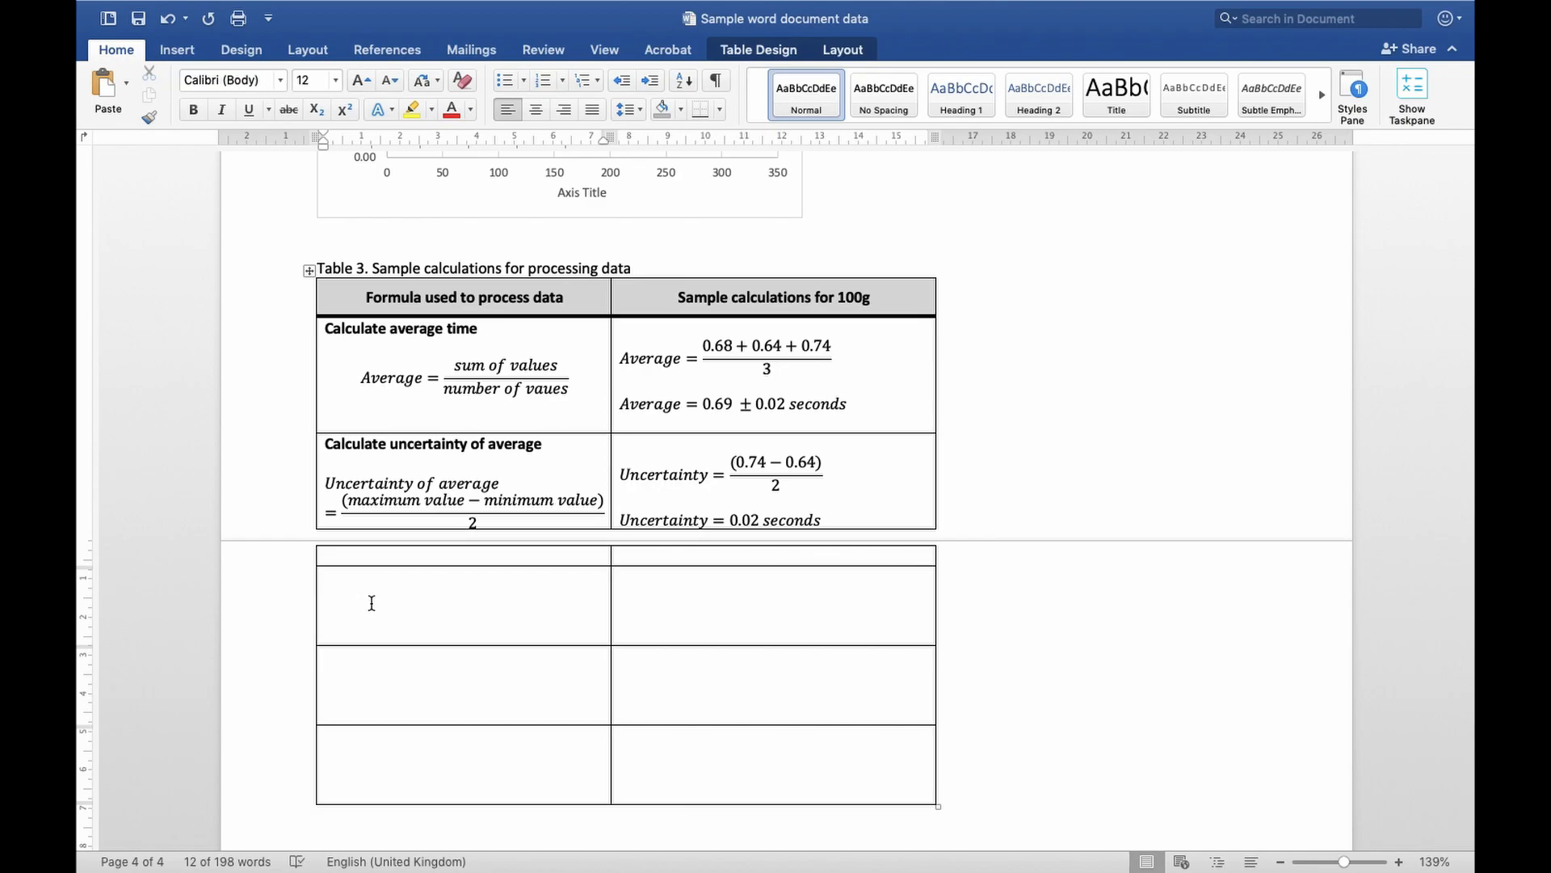
text(averages, accelr)
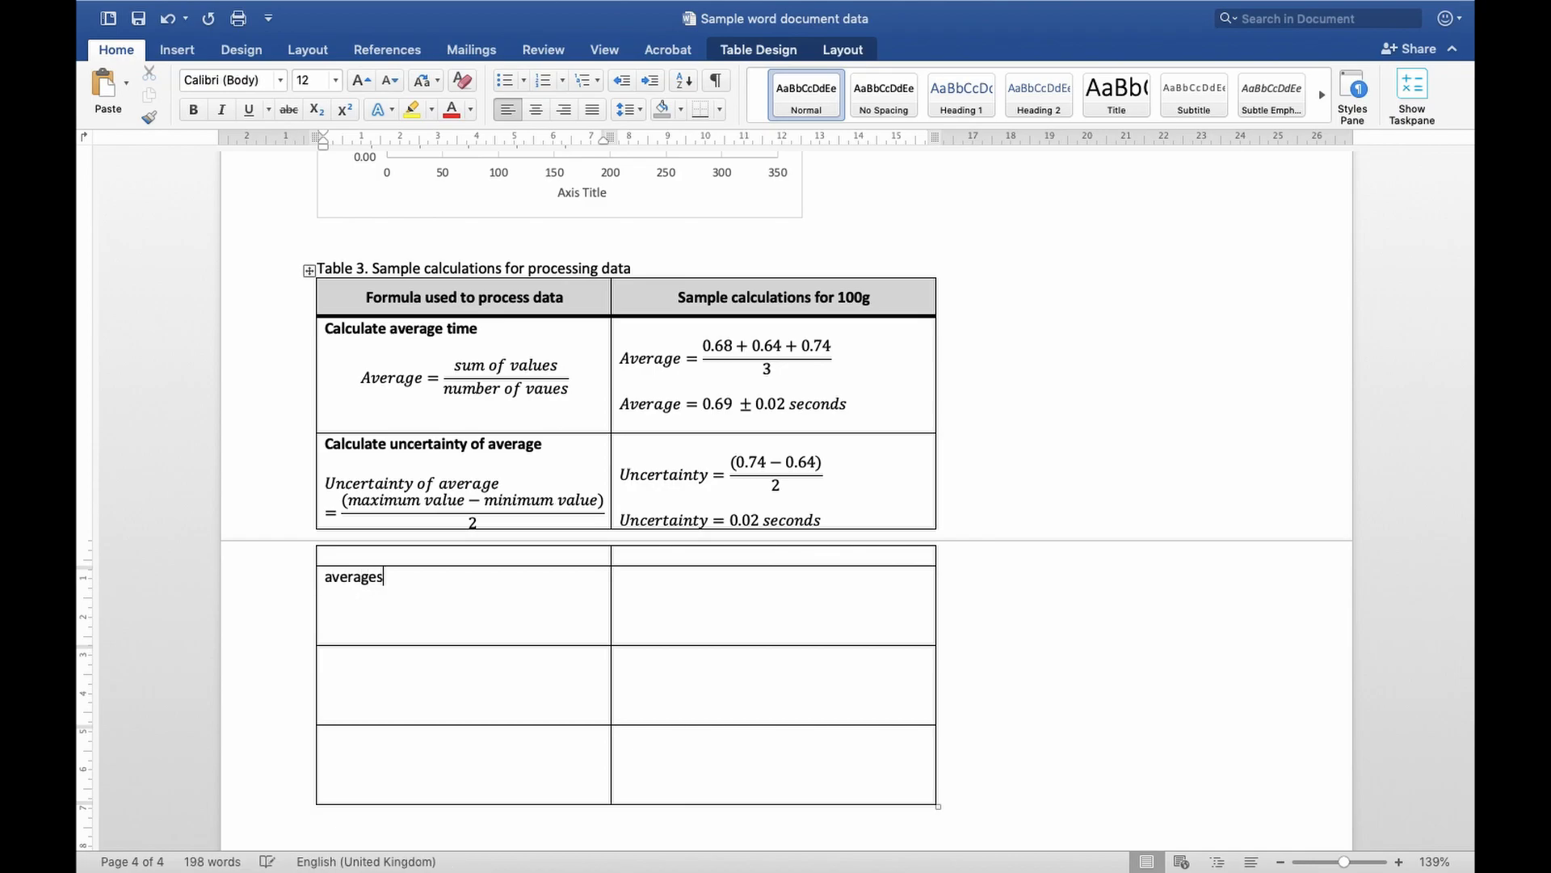
key(BackSpace)
text(eration, etc etc.)
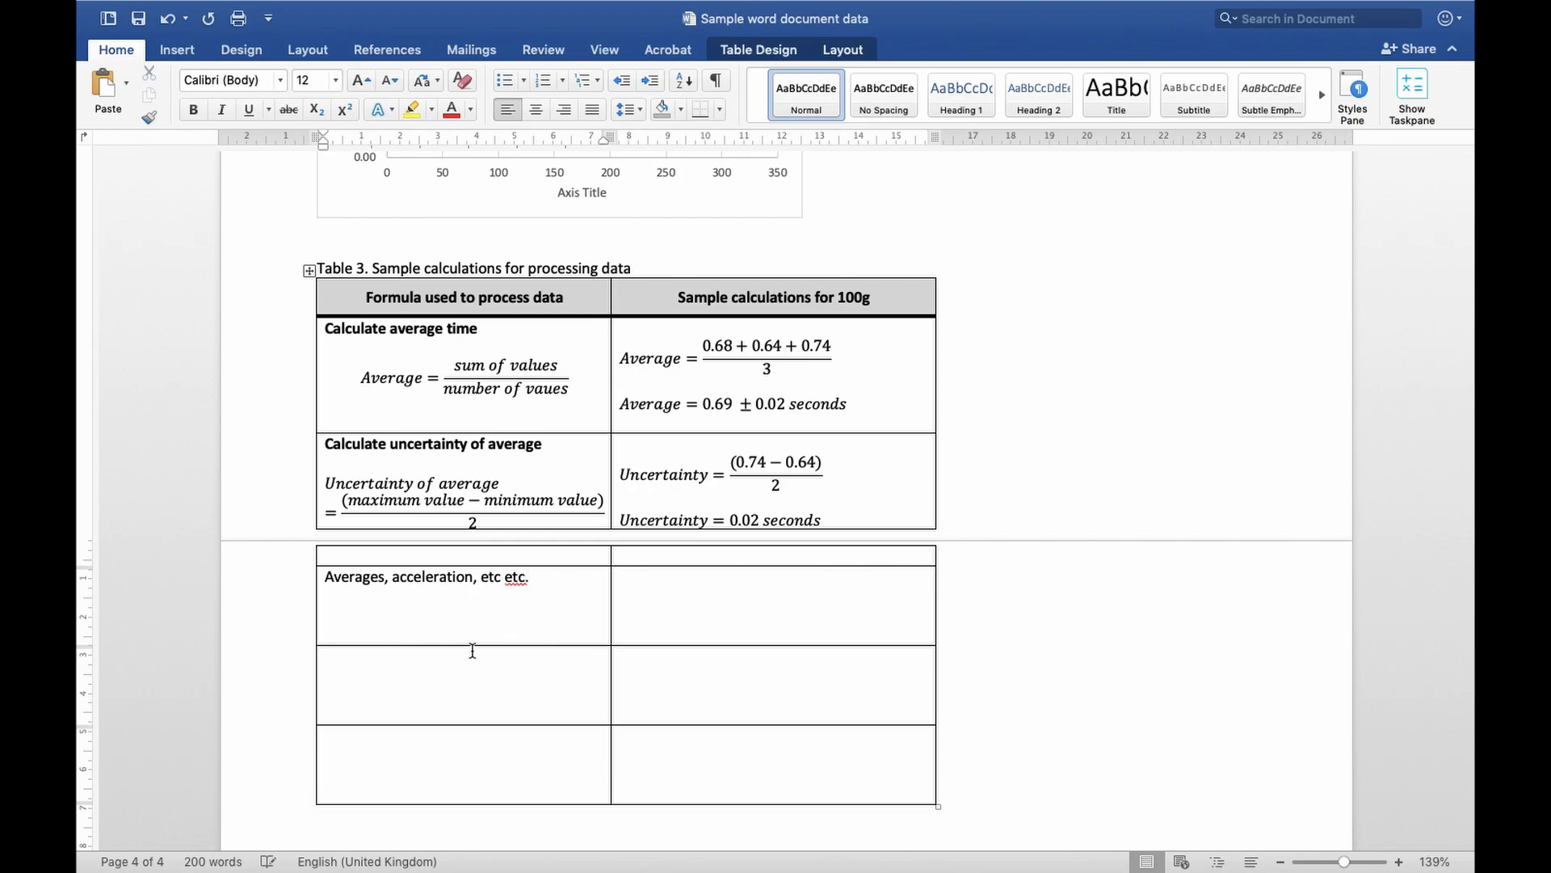
Inspect the uncertainty of average formula in Table 3 as a complete equation object
click(485, 498)
click(652, 617)
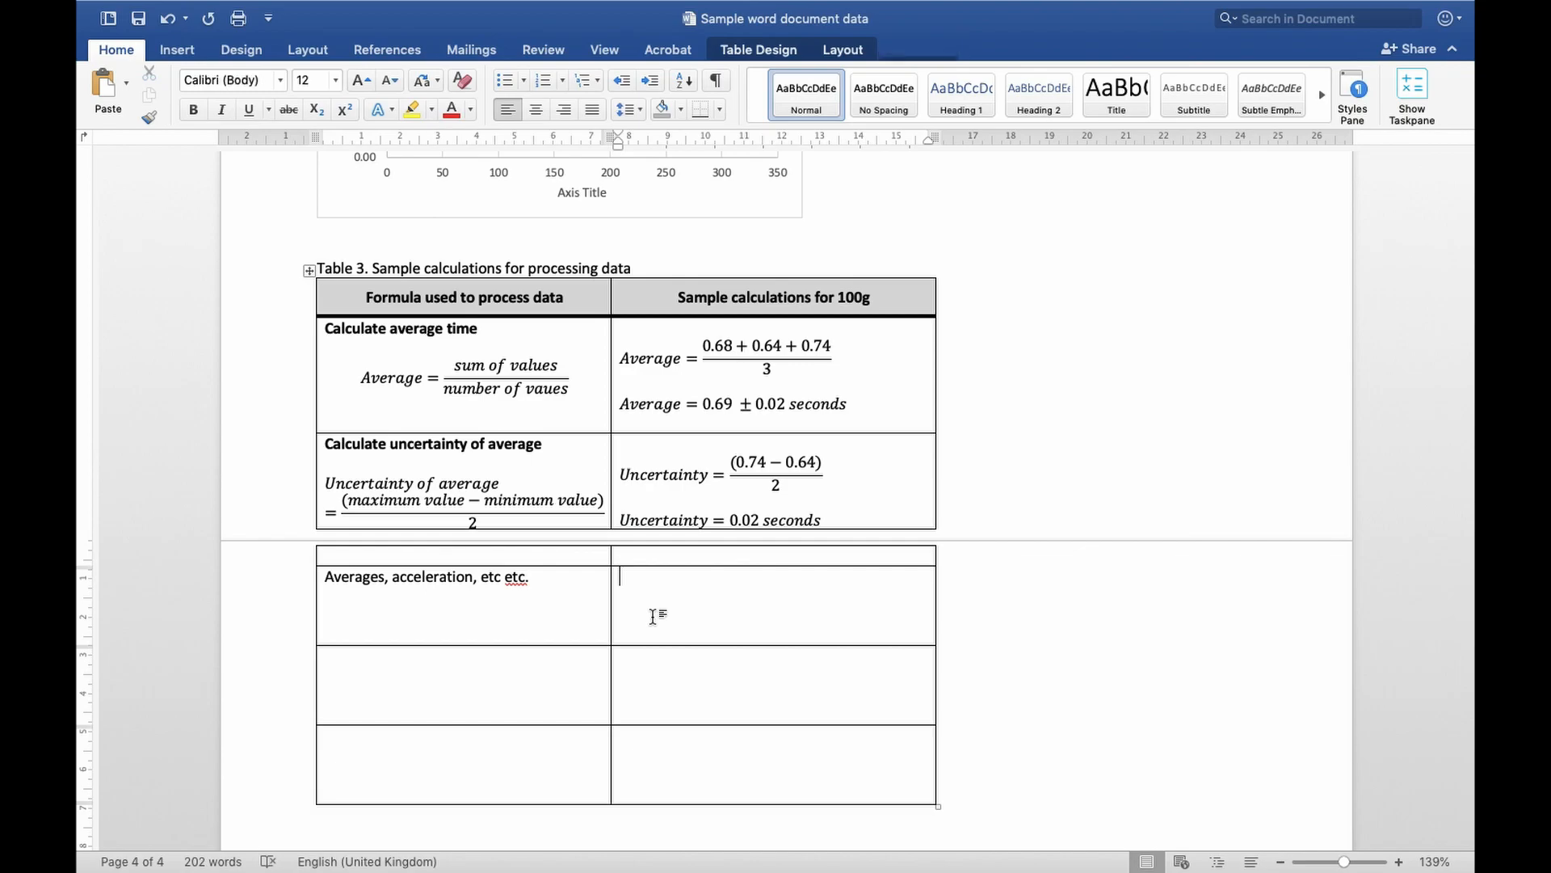
click(388, 488)
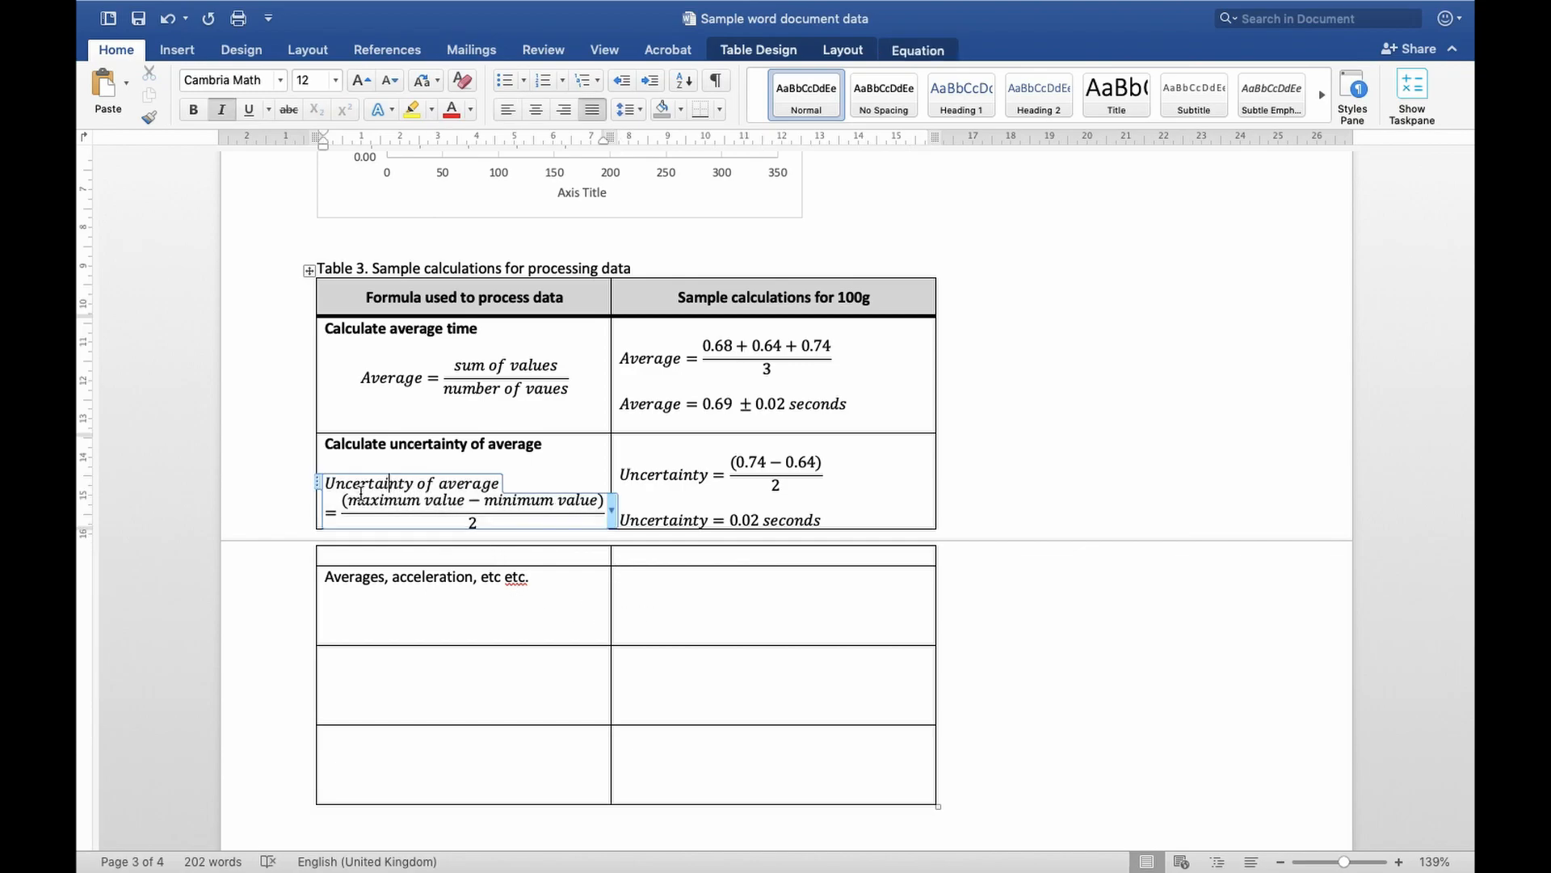
click(319, 483)
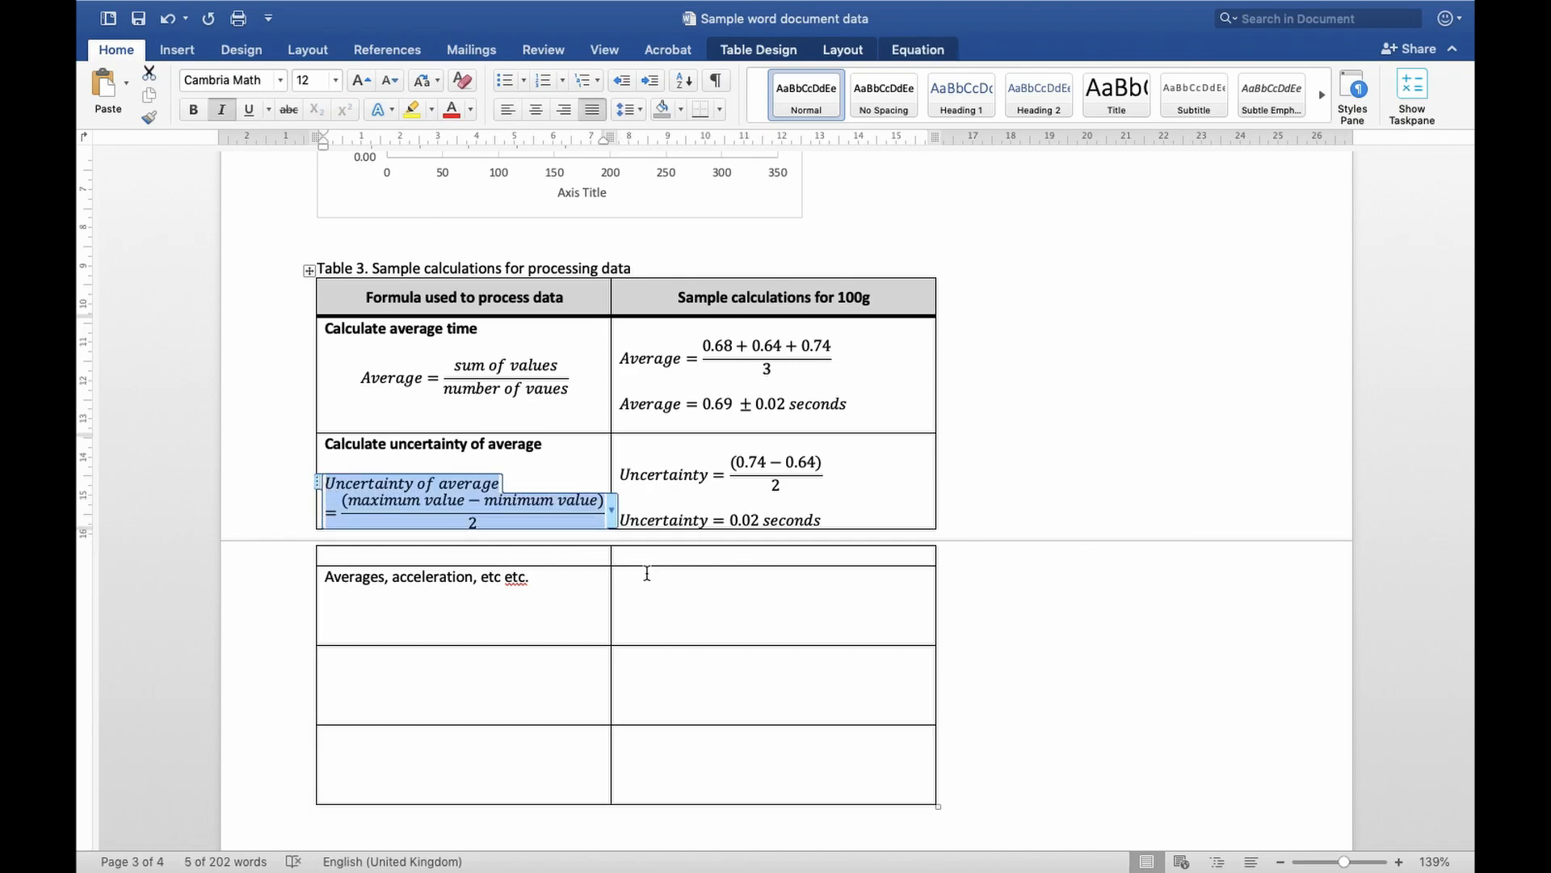
Insert a new equation in the empty sample calculations cell beside "Averages, acceleration, etc etc." and begin it with "average ="
click(711, 608)
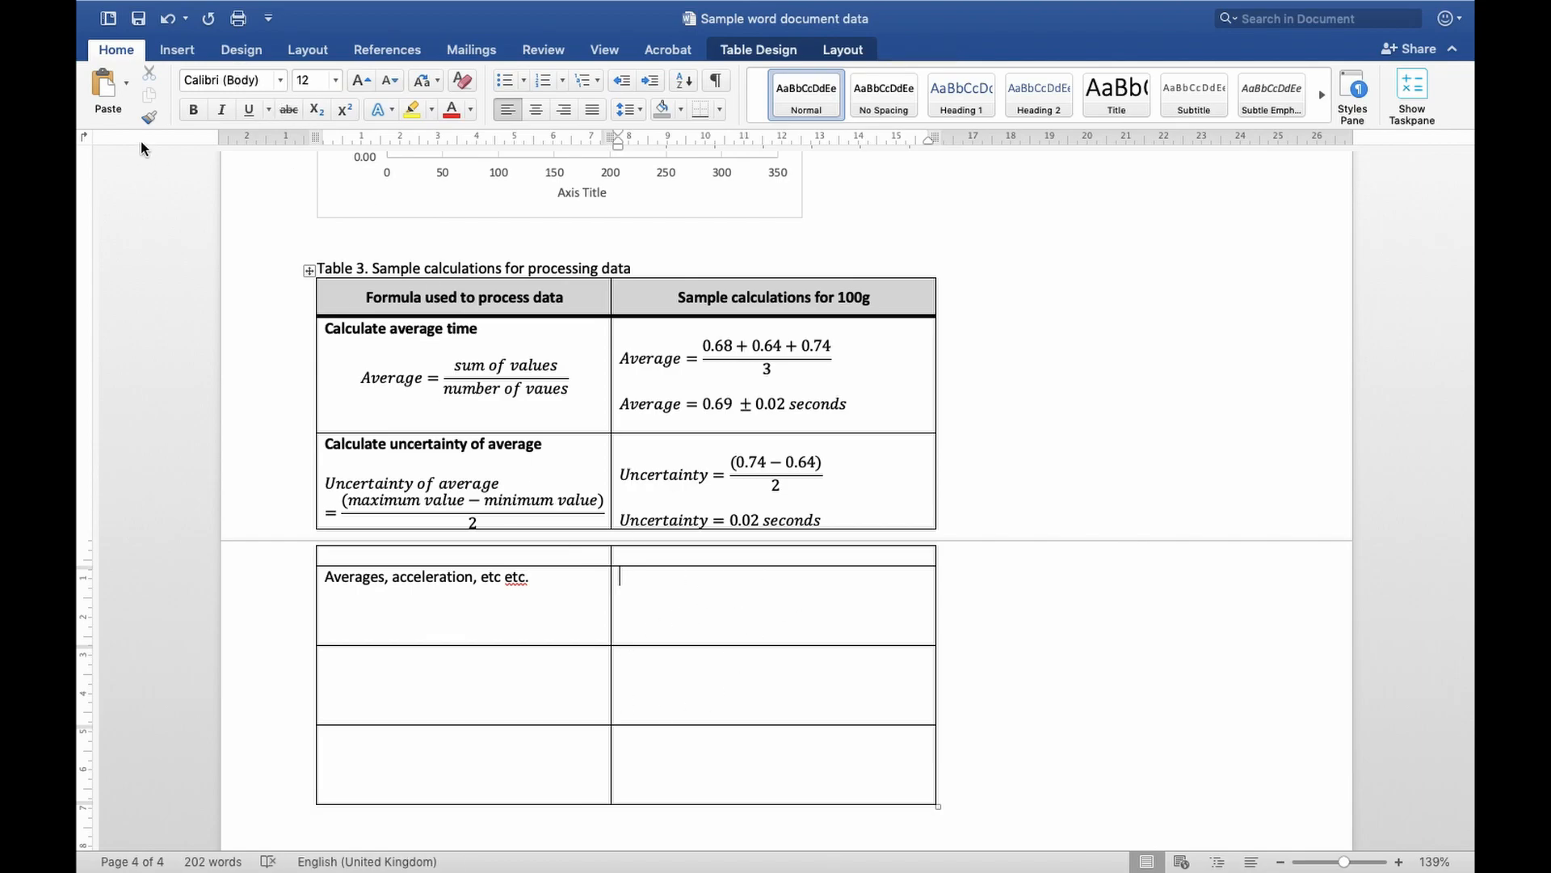
click(180, 52)
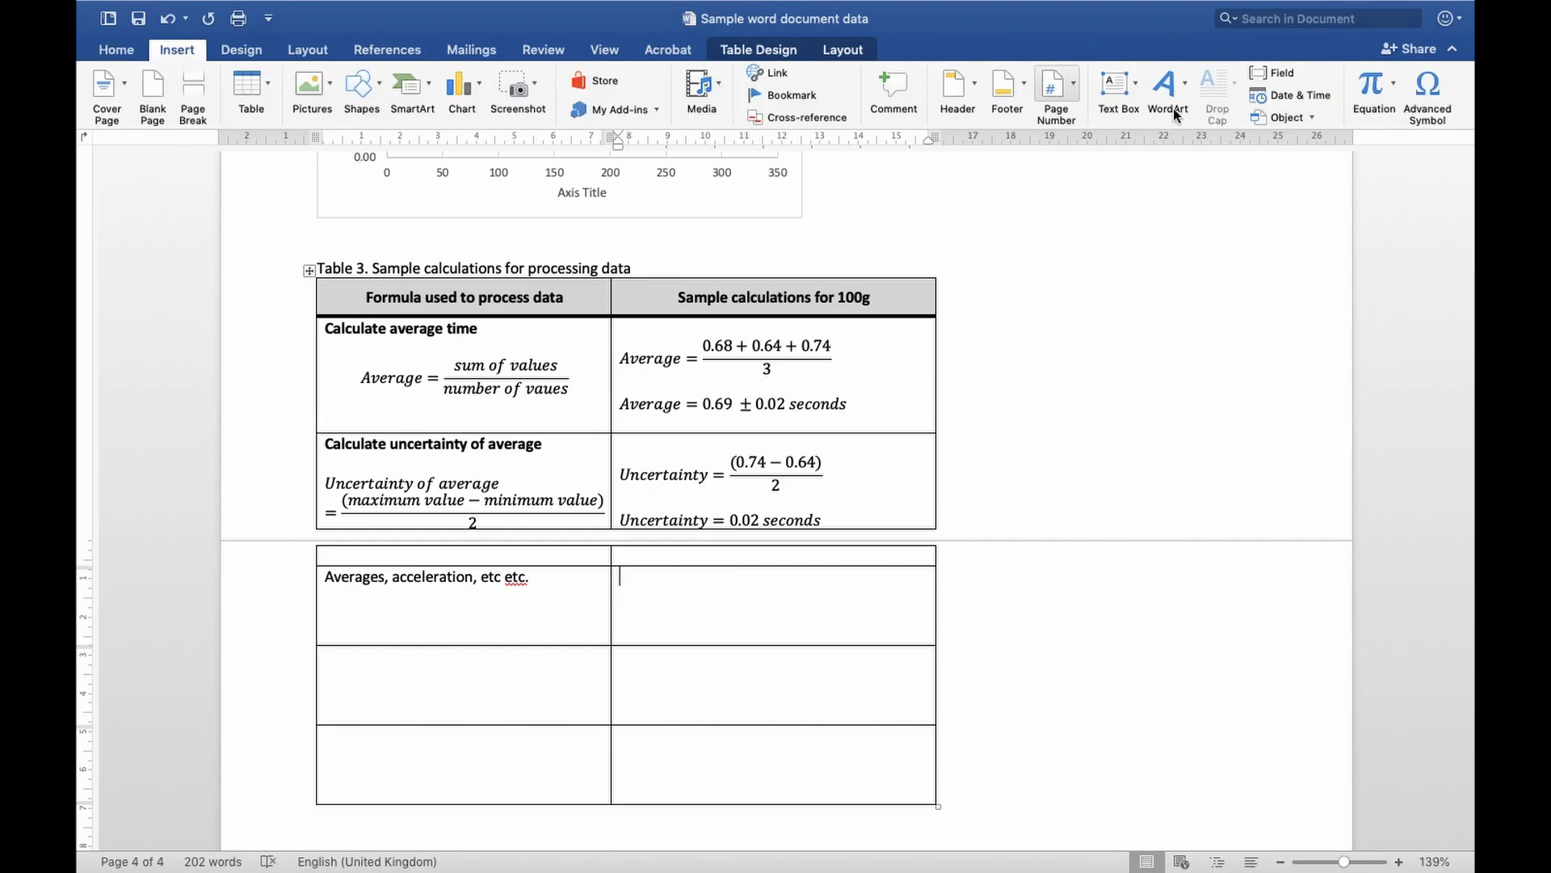
click(1373, 89)
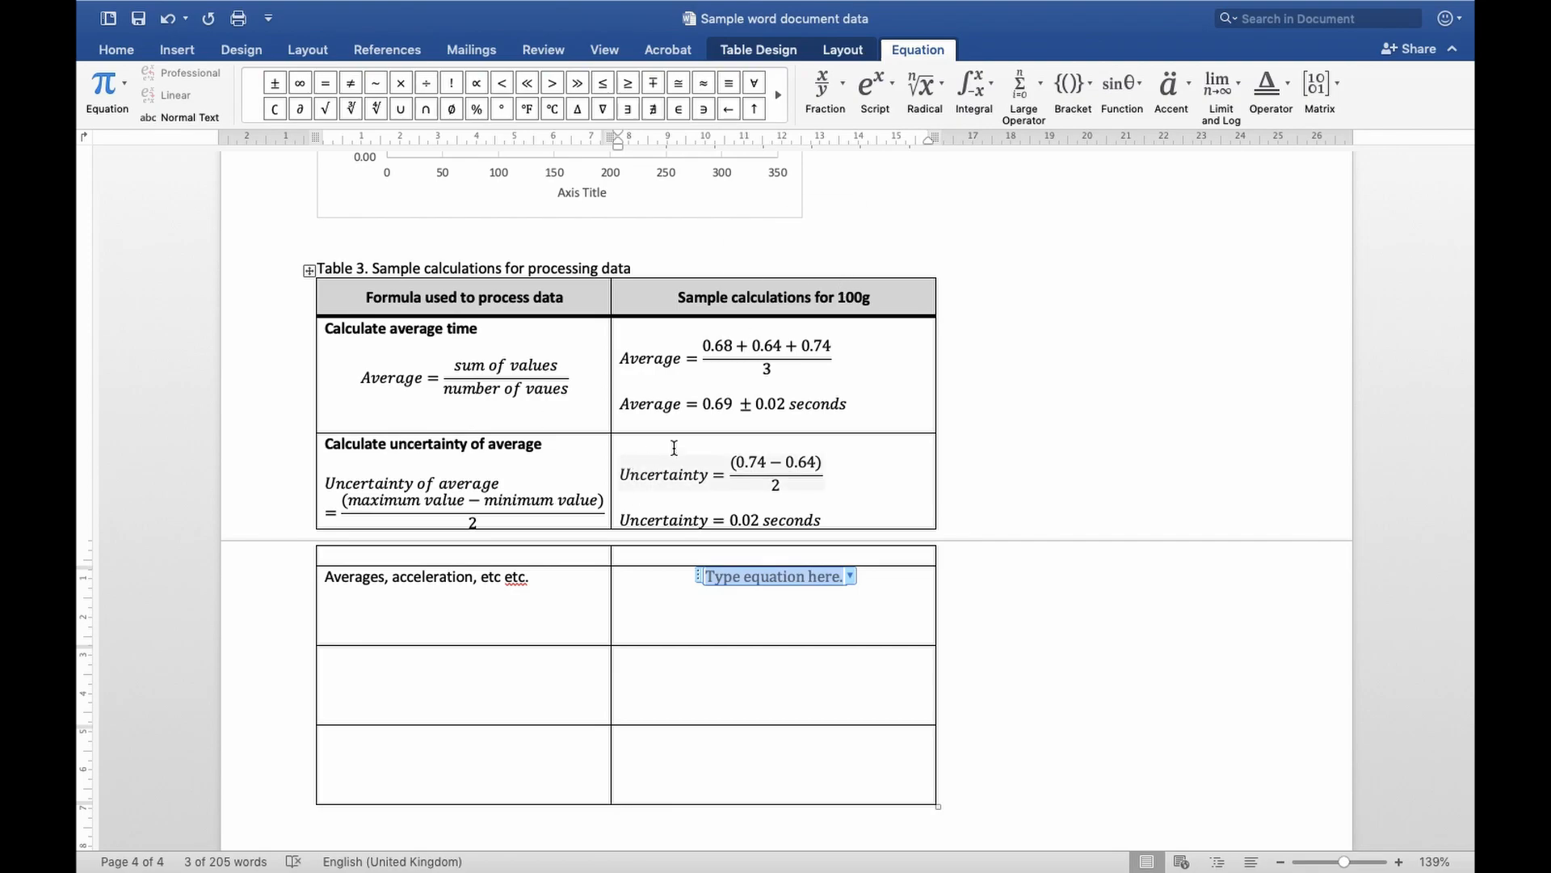
text(av)
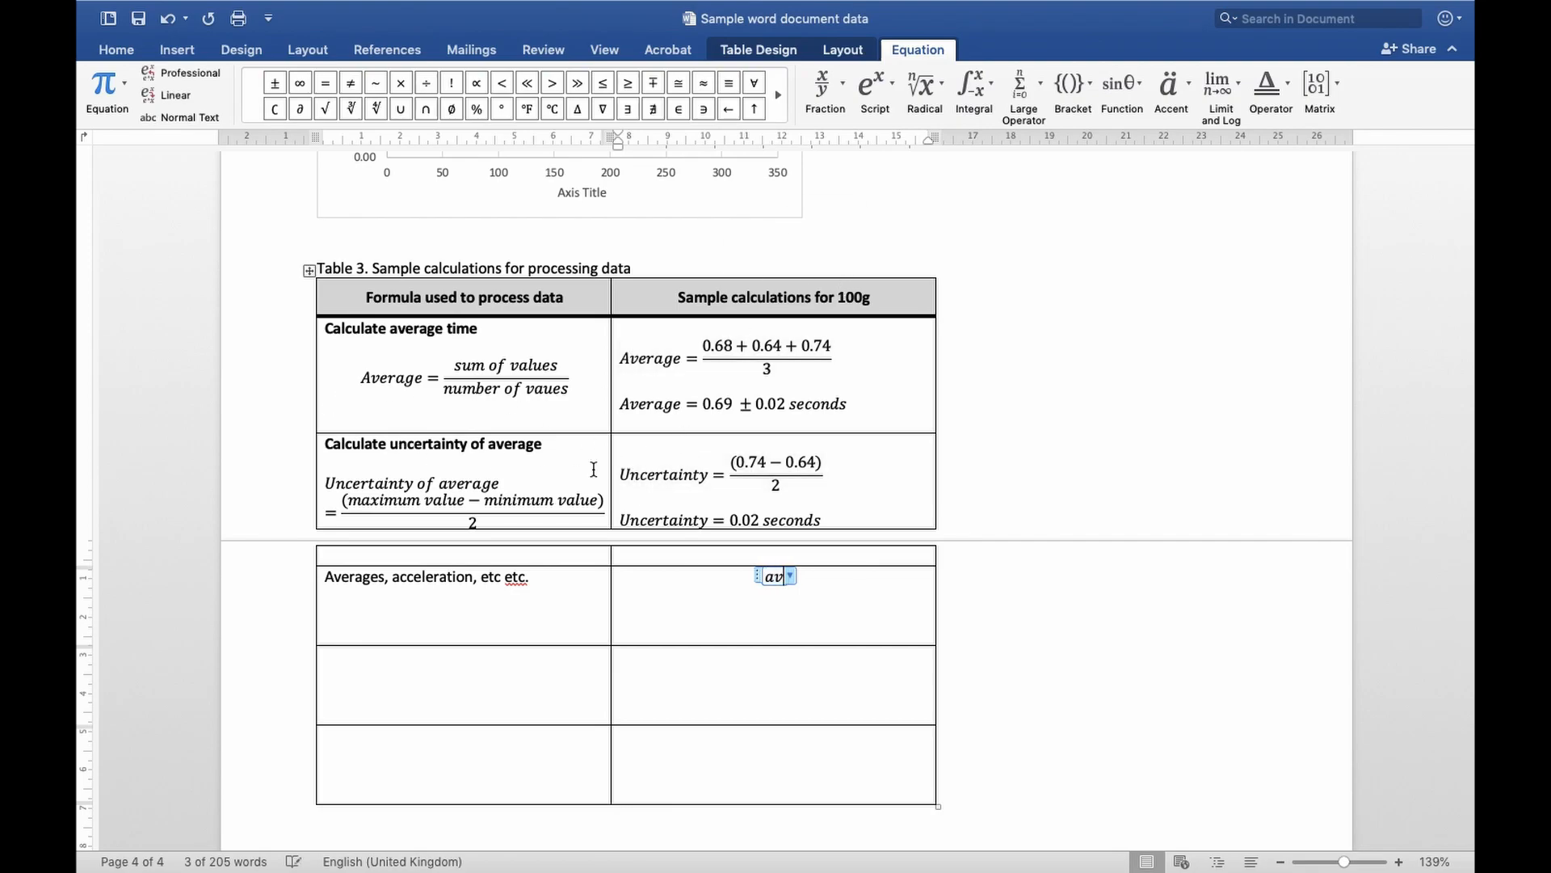
text(erage =)
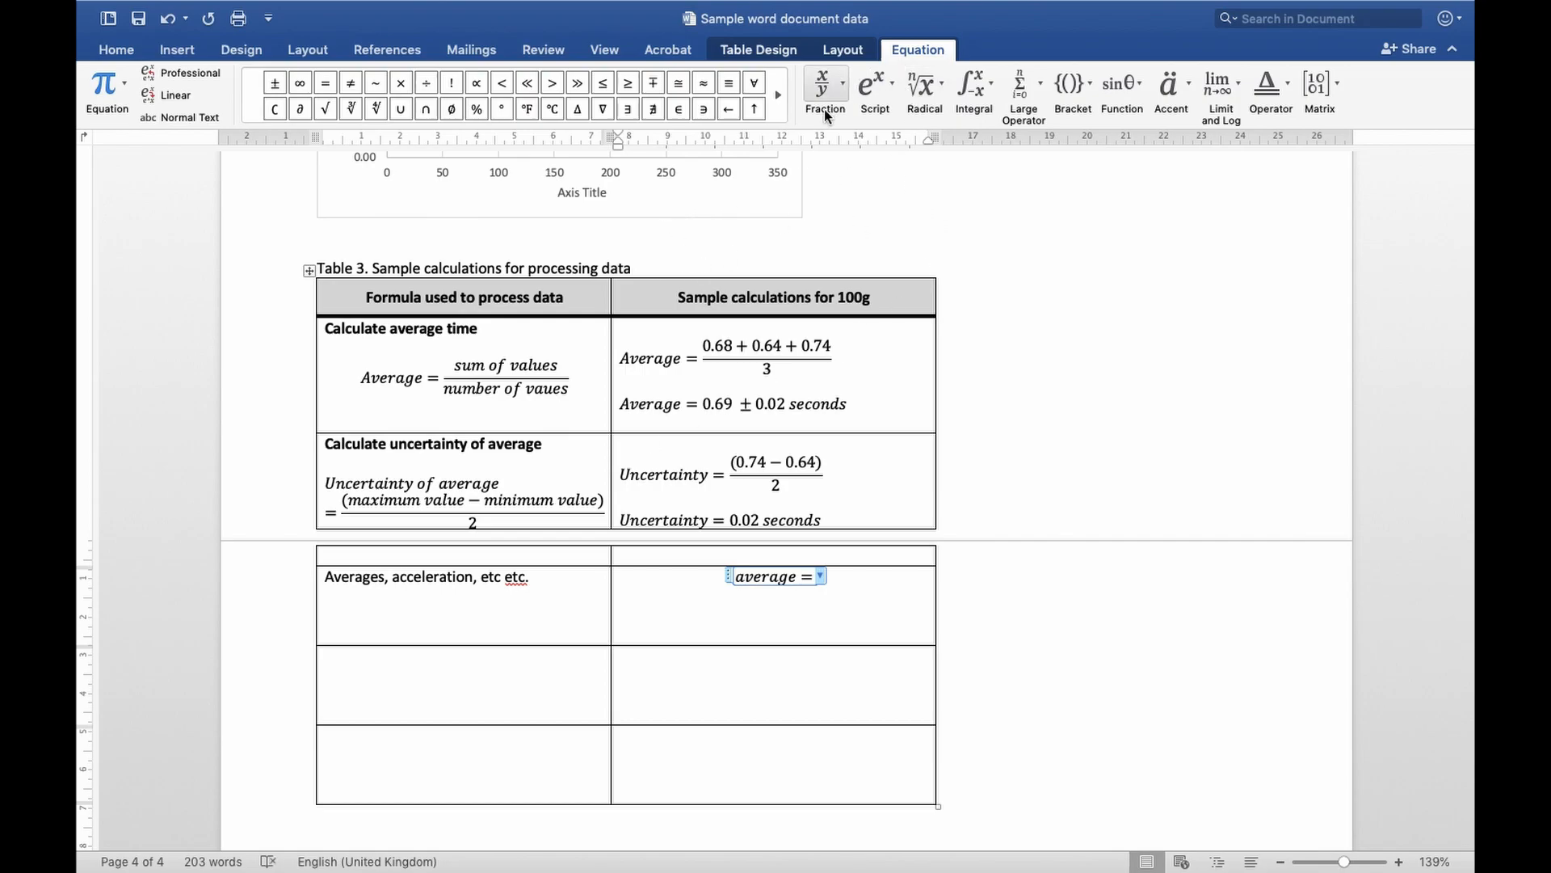
Complete the average equation with a stacked fraction of "sum of values" over "number of values"
click(833, 78)
click(842, 164)
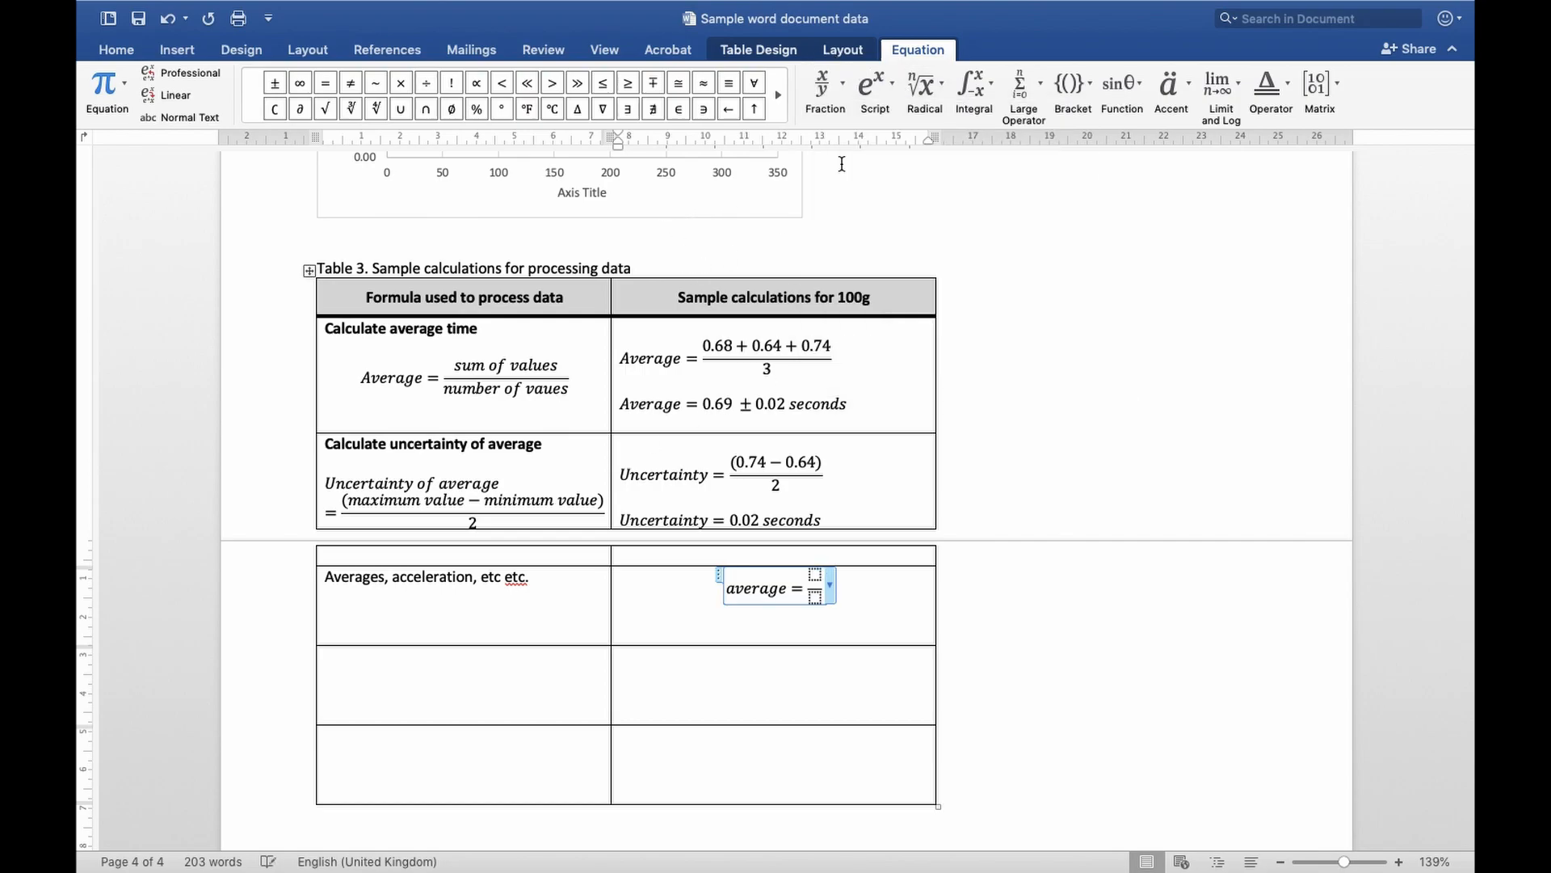
click(817, 570)
text(sum of values)
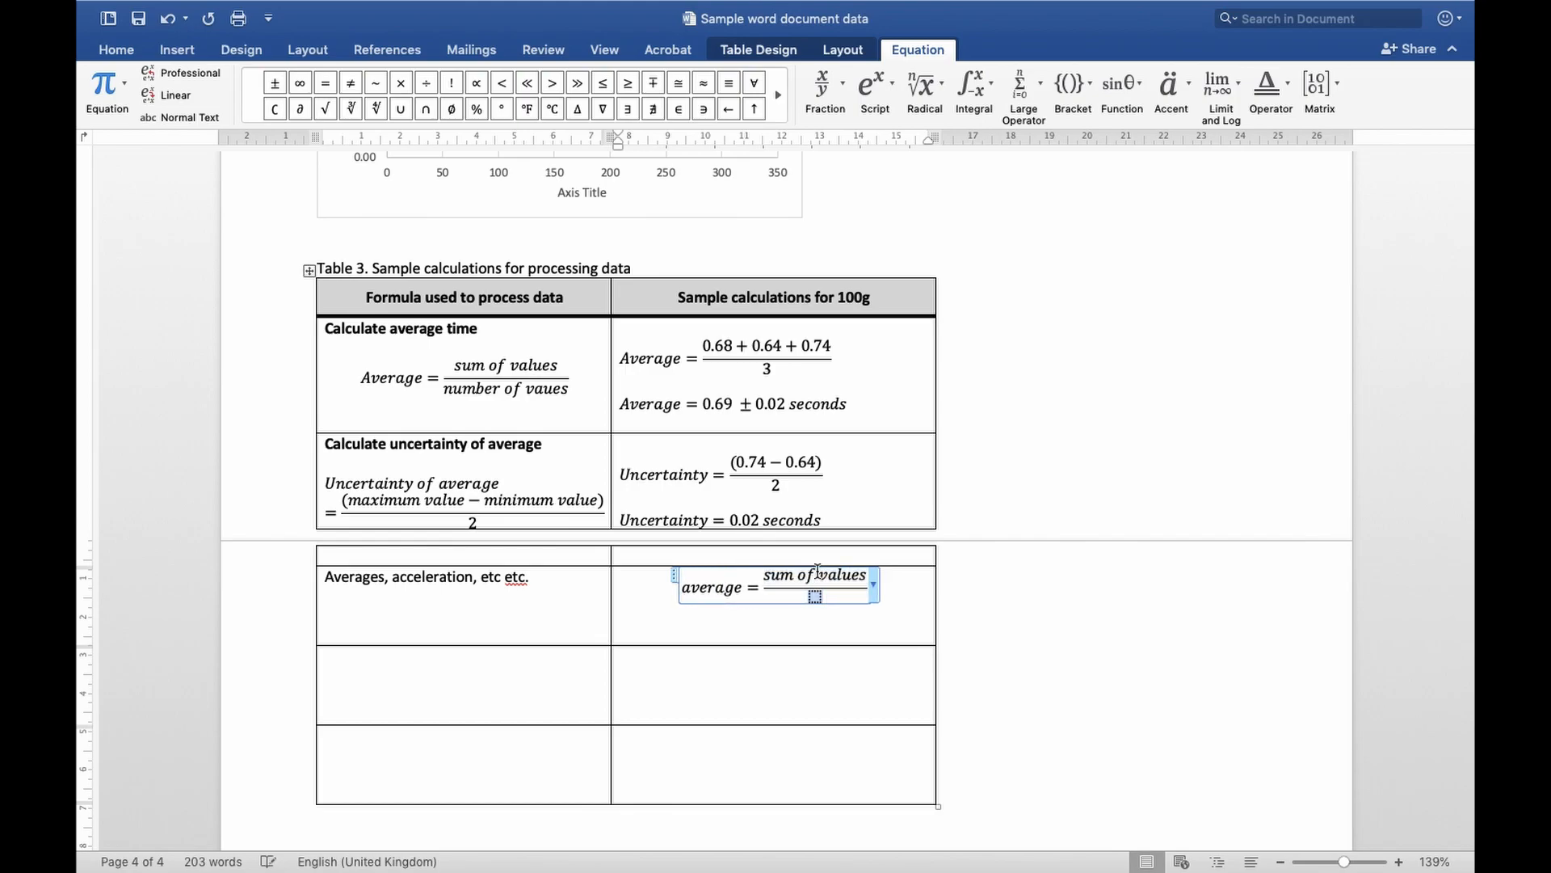
key(Down)
text(number of values)
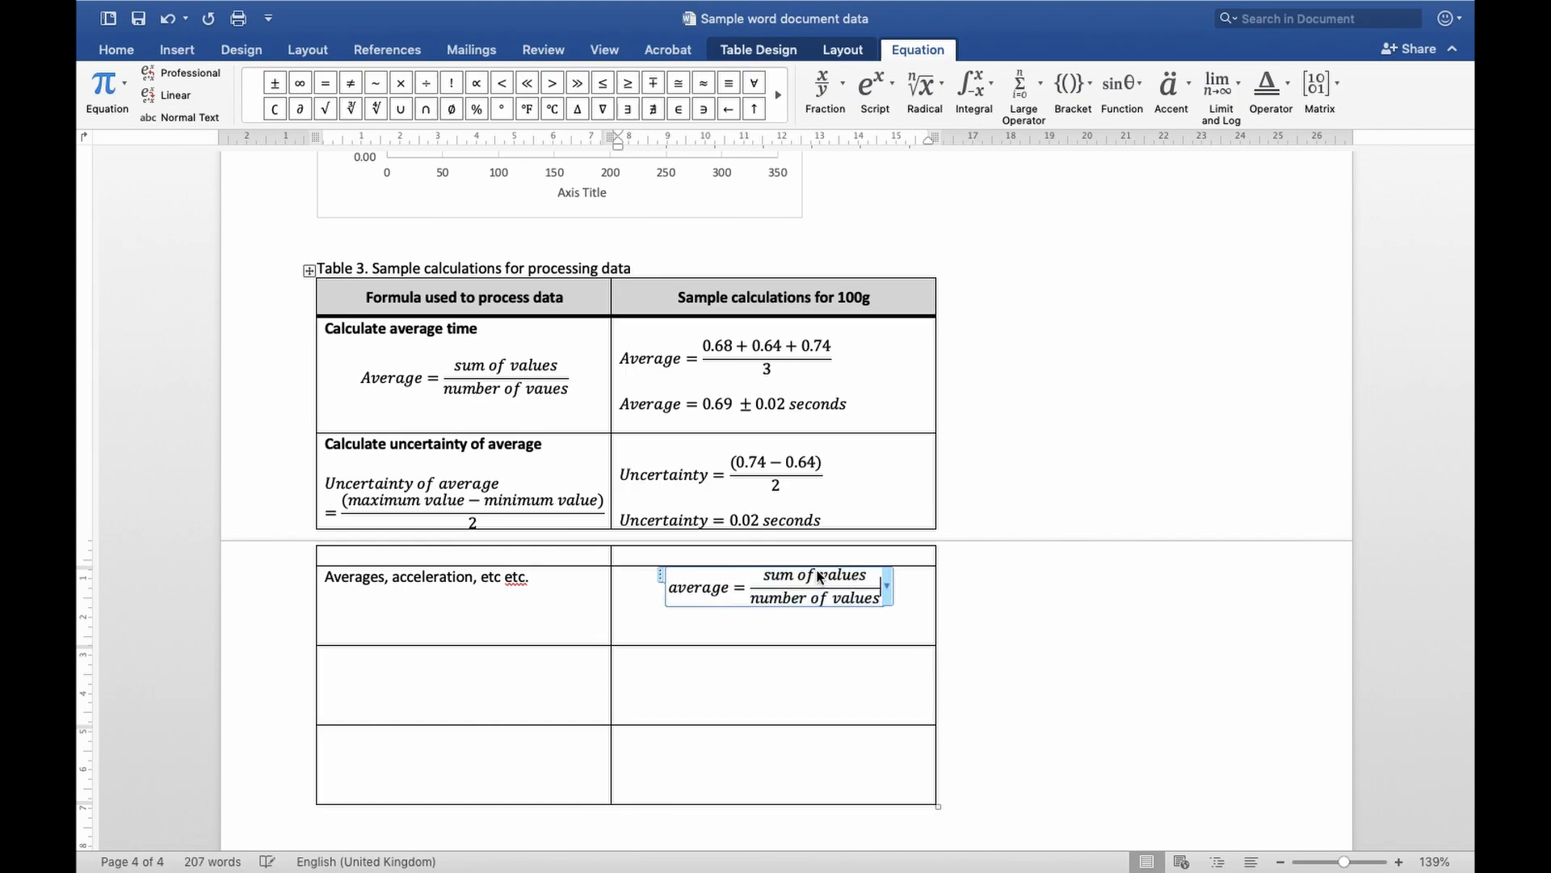
Append x with superscript 2 after the fraction in the average equation
click(869, 88)
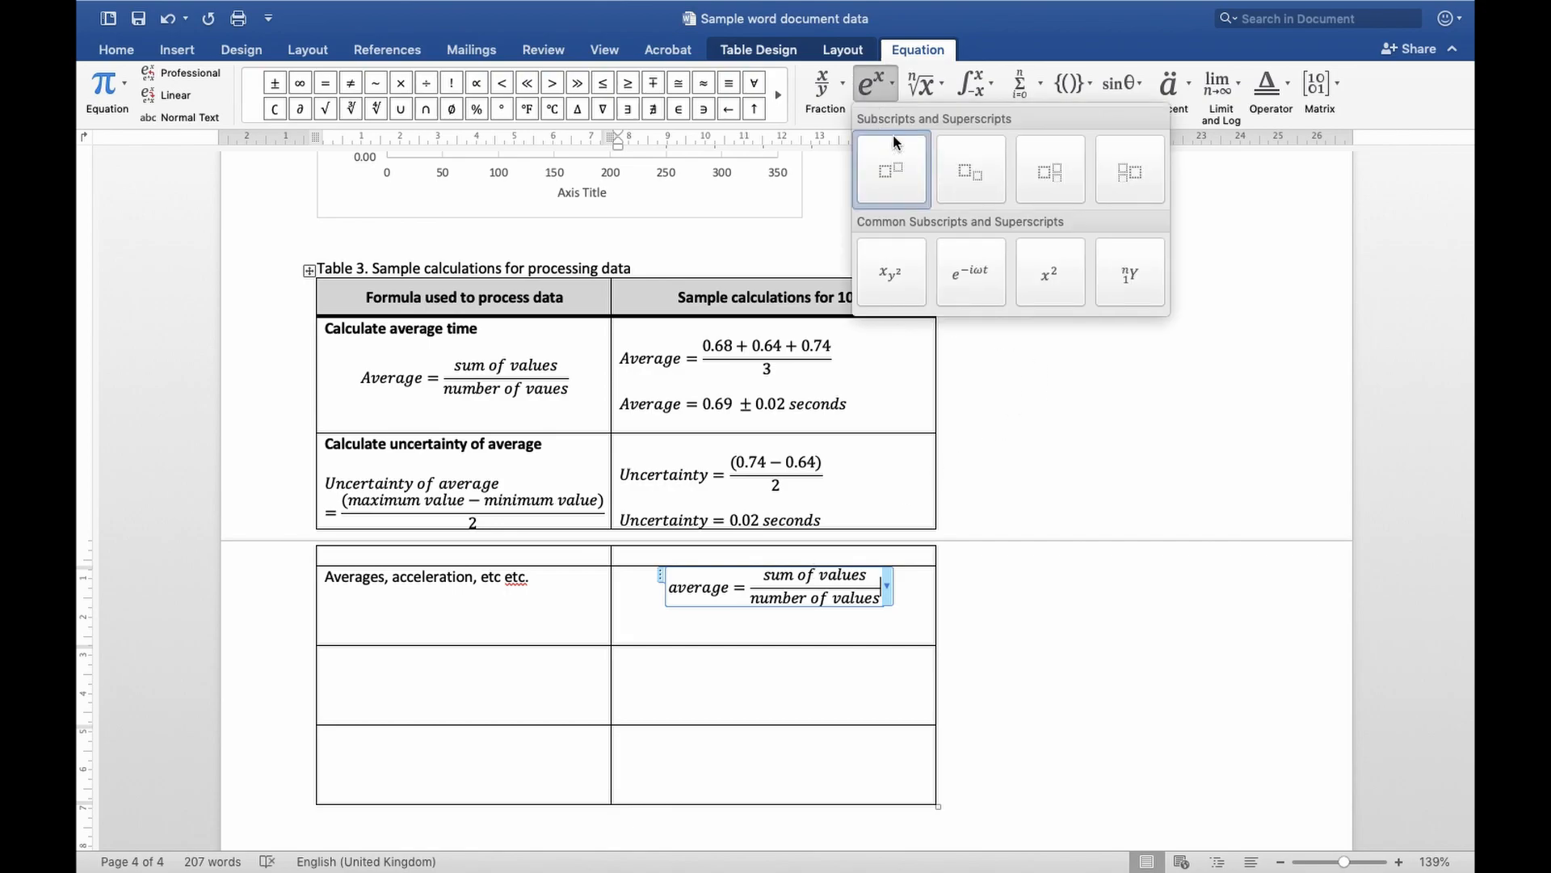
click(871, 88)
click(875, 83)
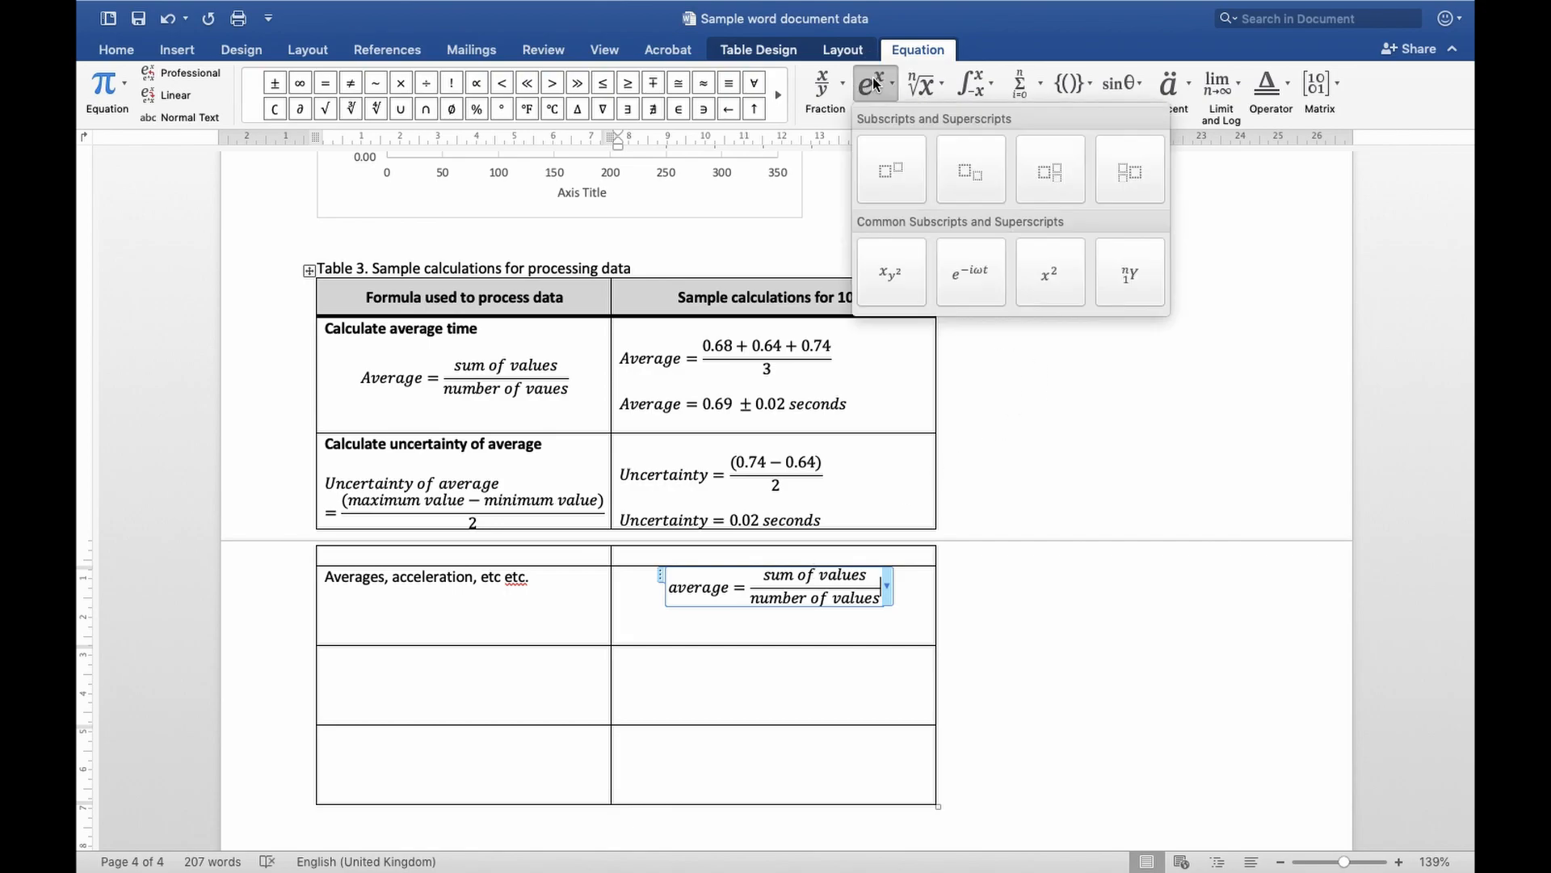
click(895, 172)
text(x)
key(Right)
text(2)
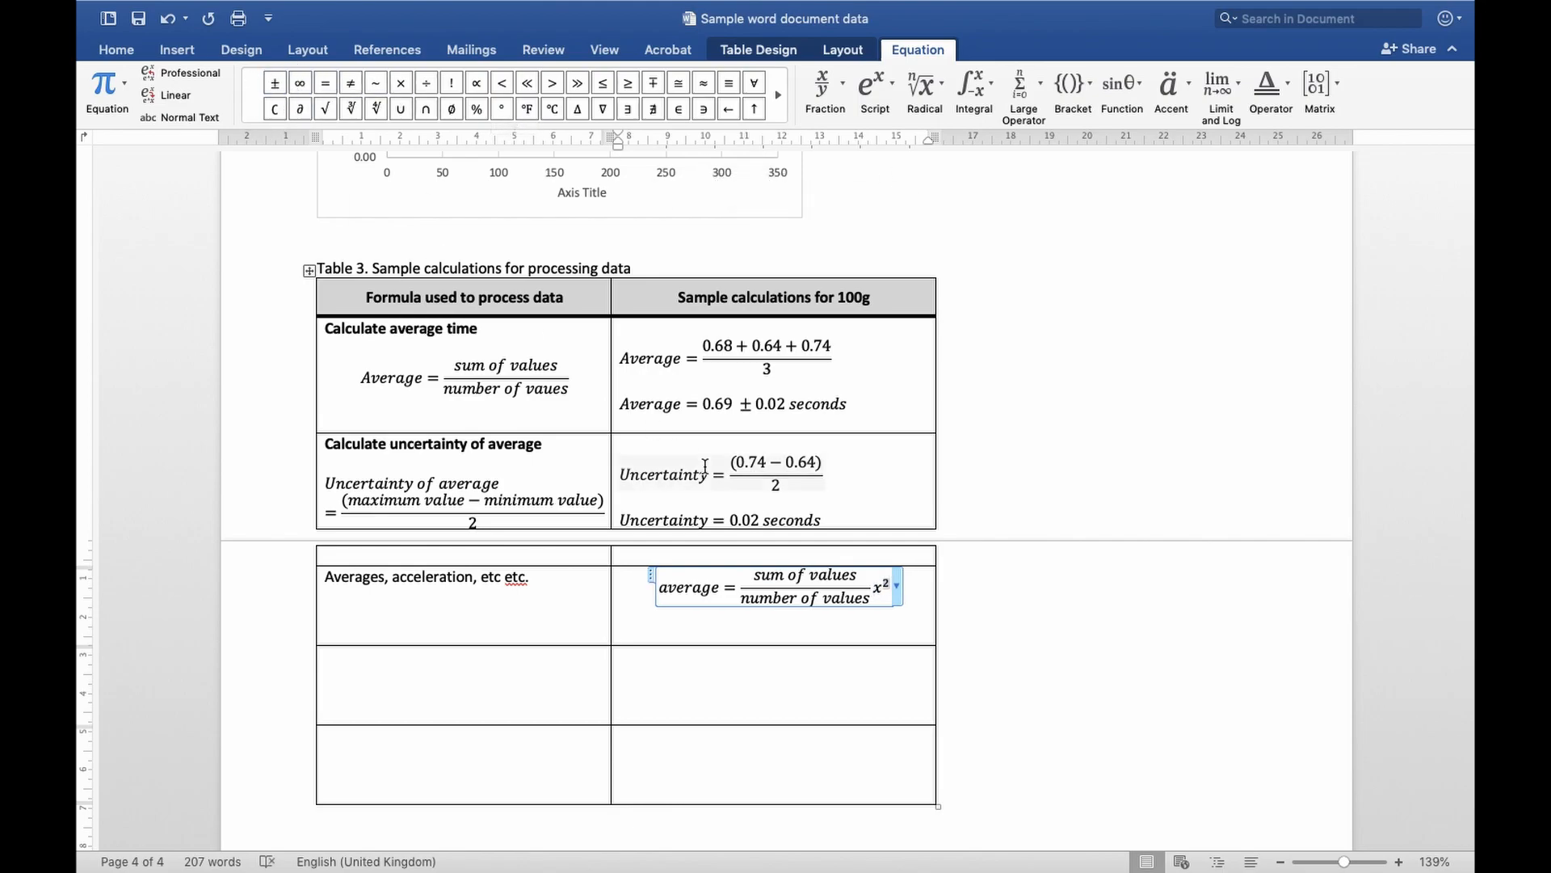
Try inserting an extra ± symbol into Table 3's average time answer, deleting it again each time
click(745, 403)
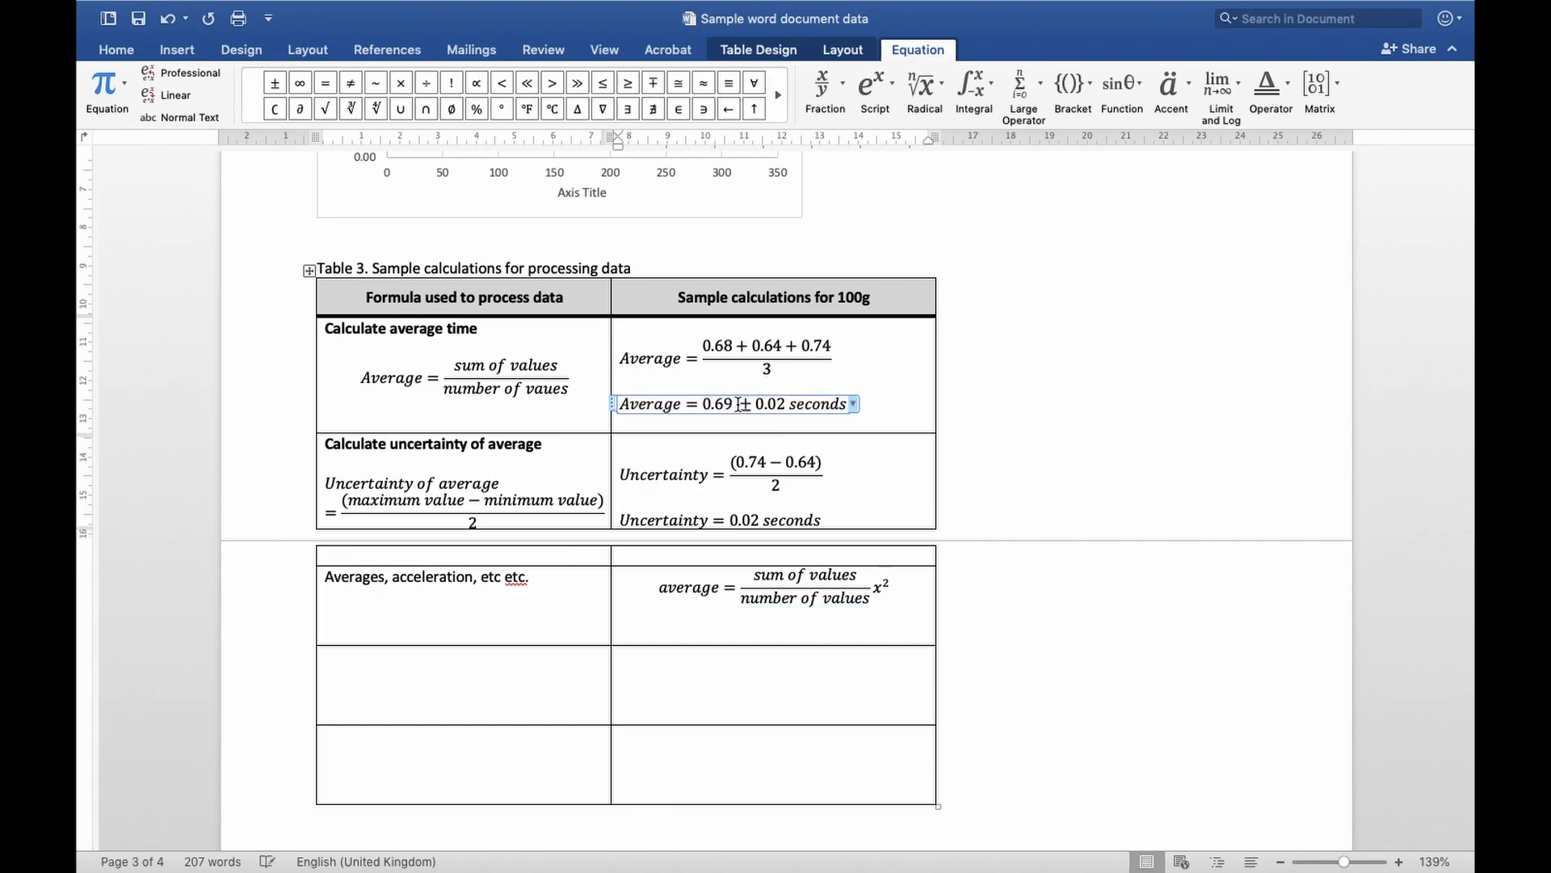
click(275, 84)
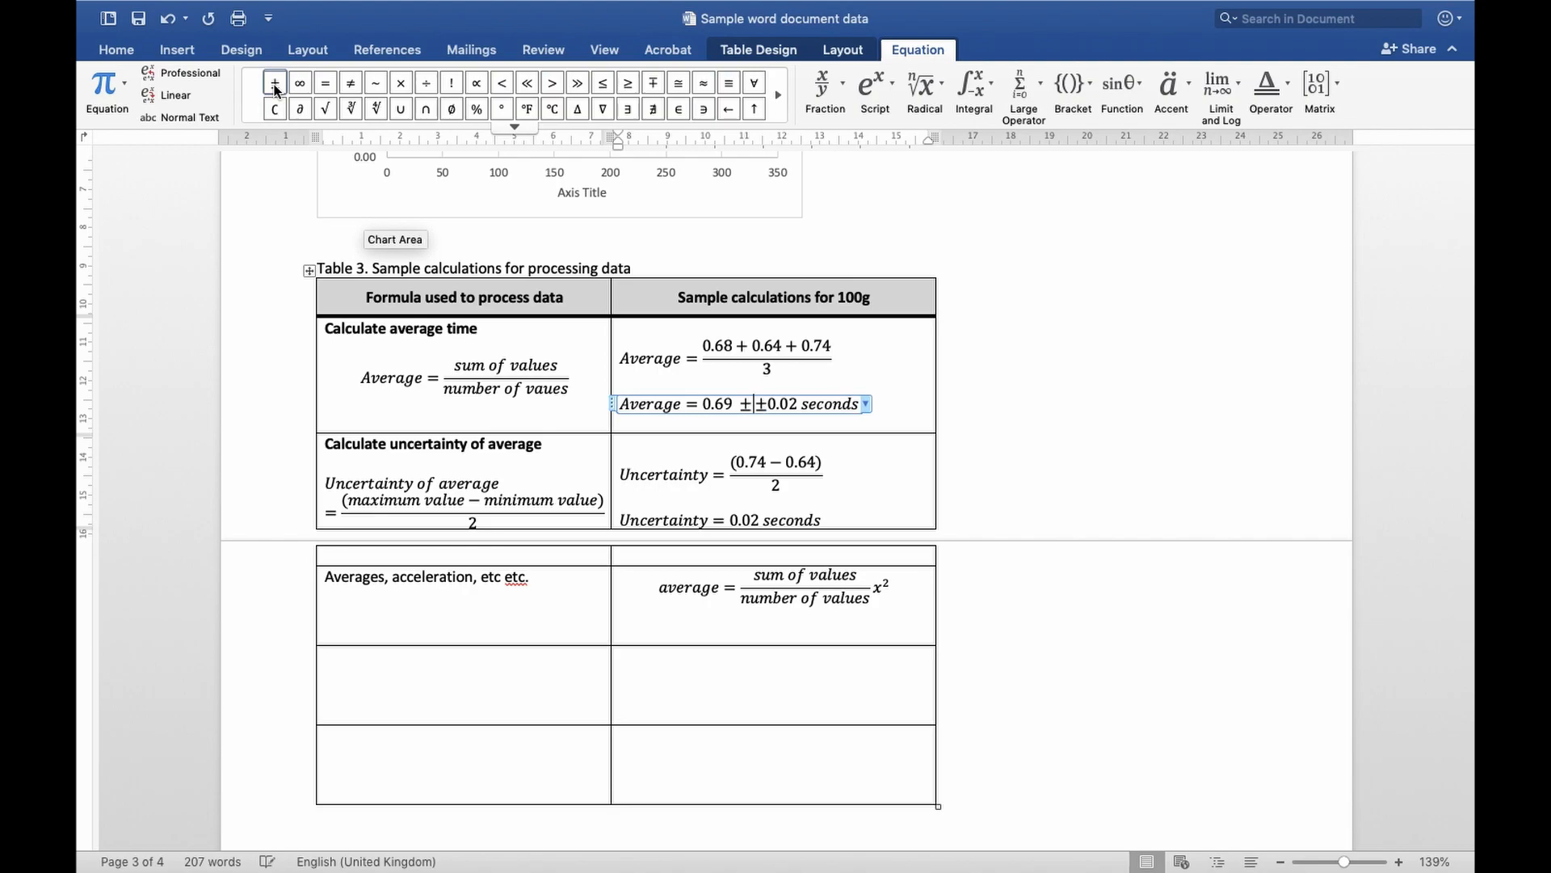
key(BackSpace)
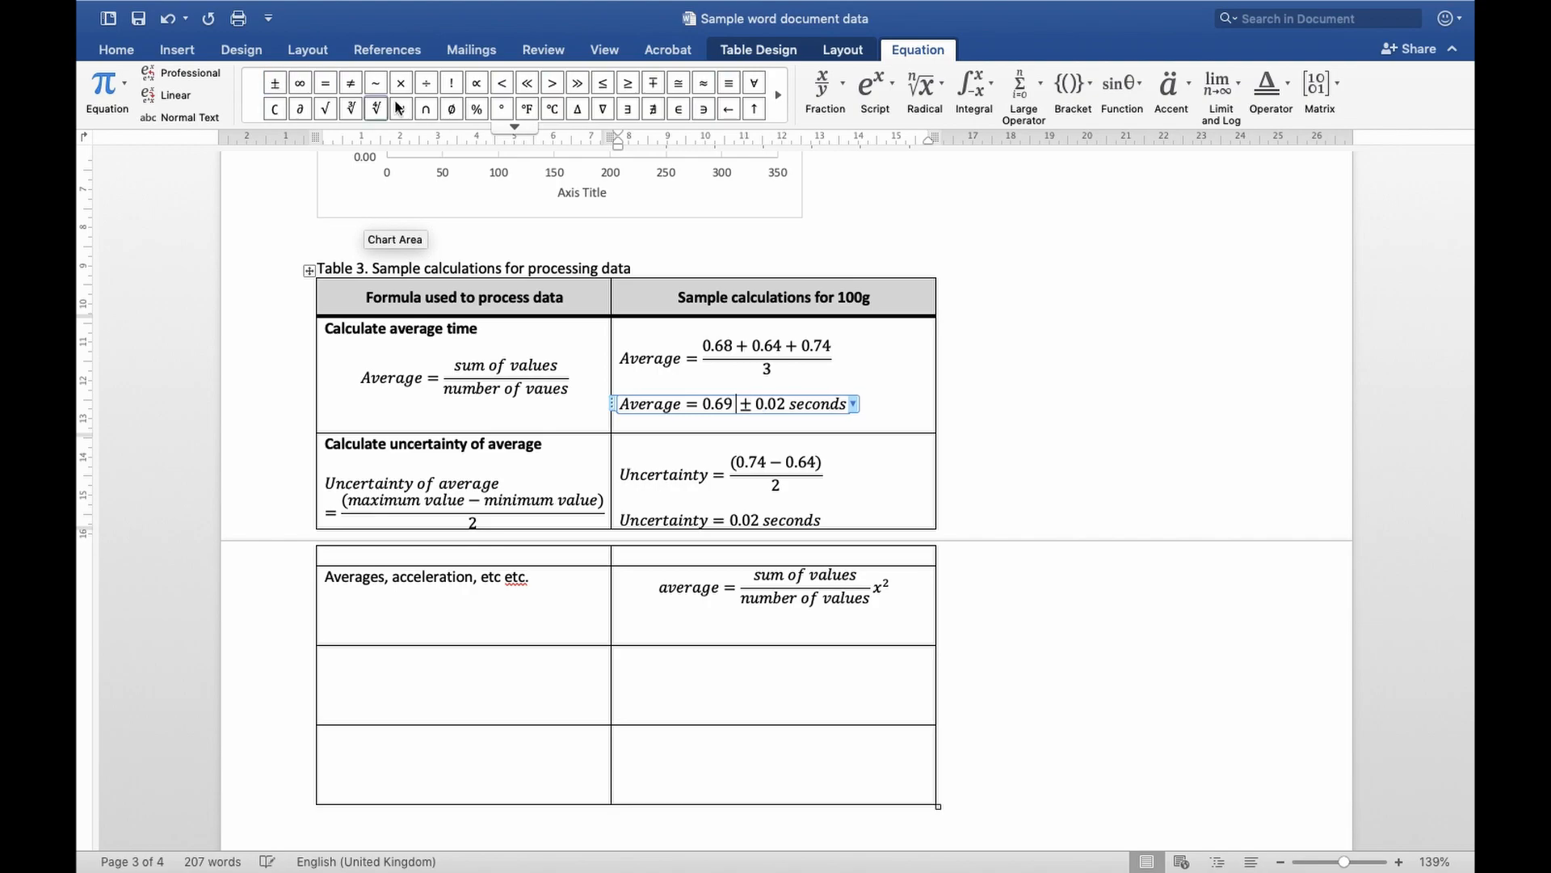
click(515, 128)
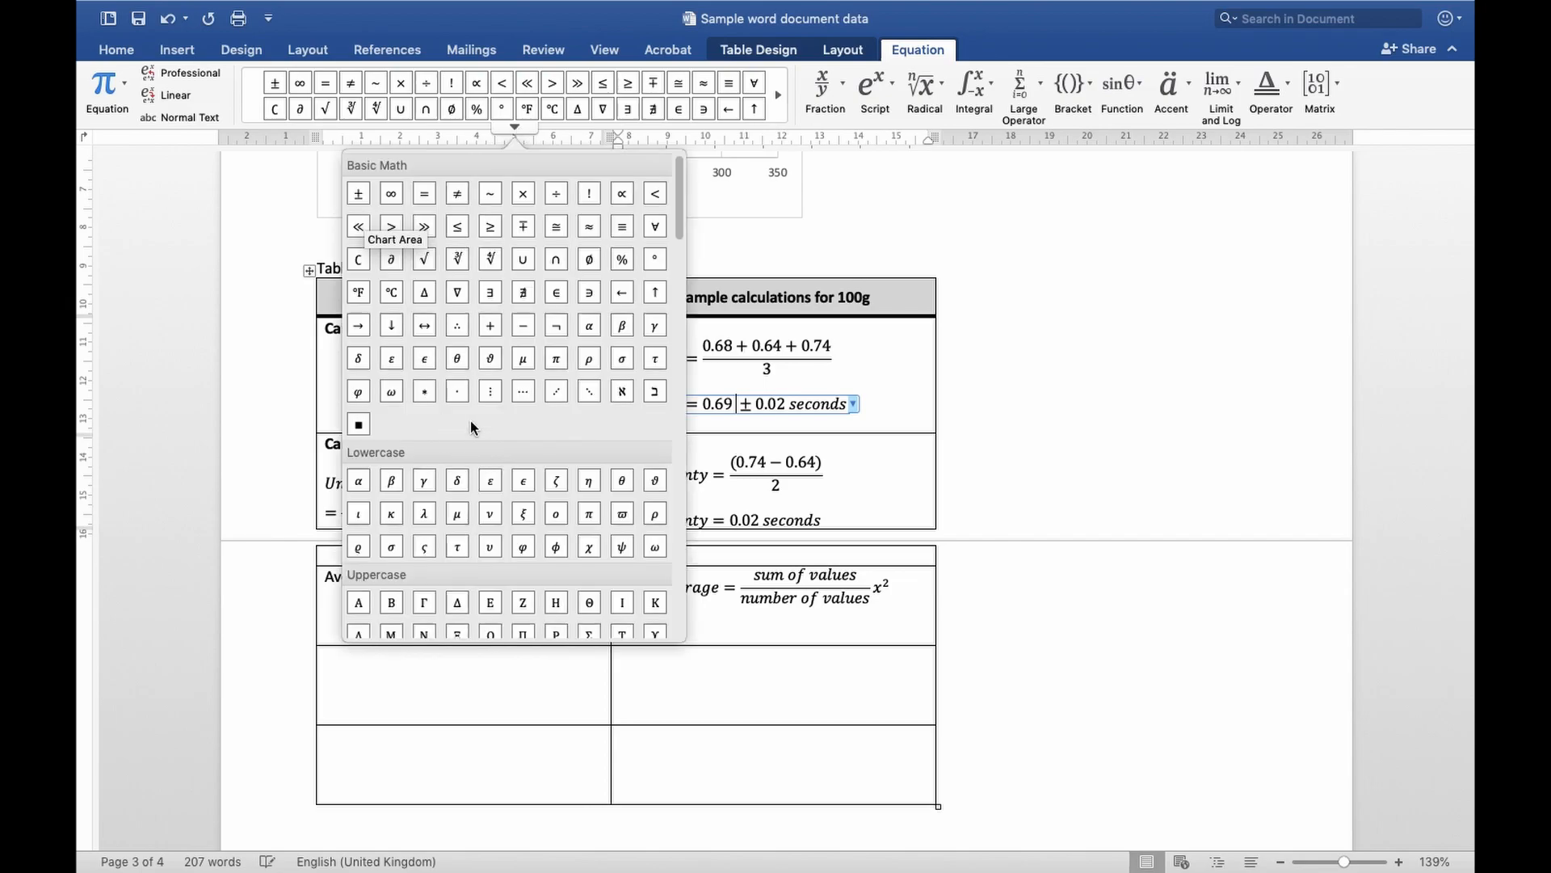
click(359, 193)
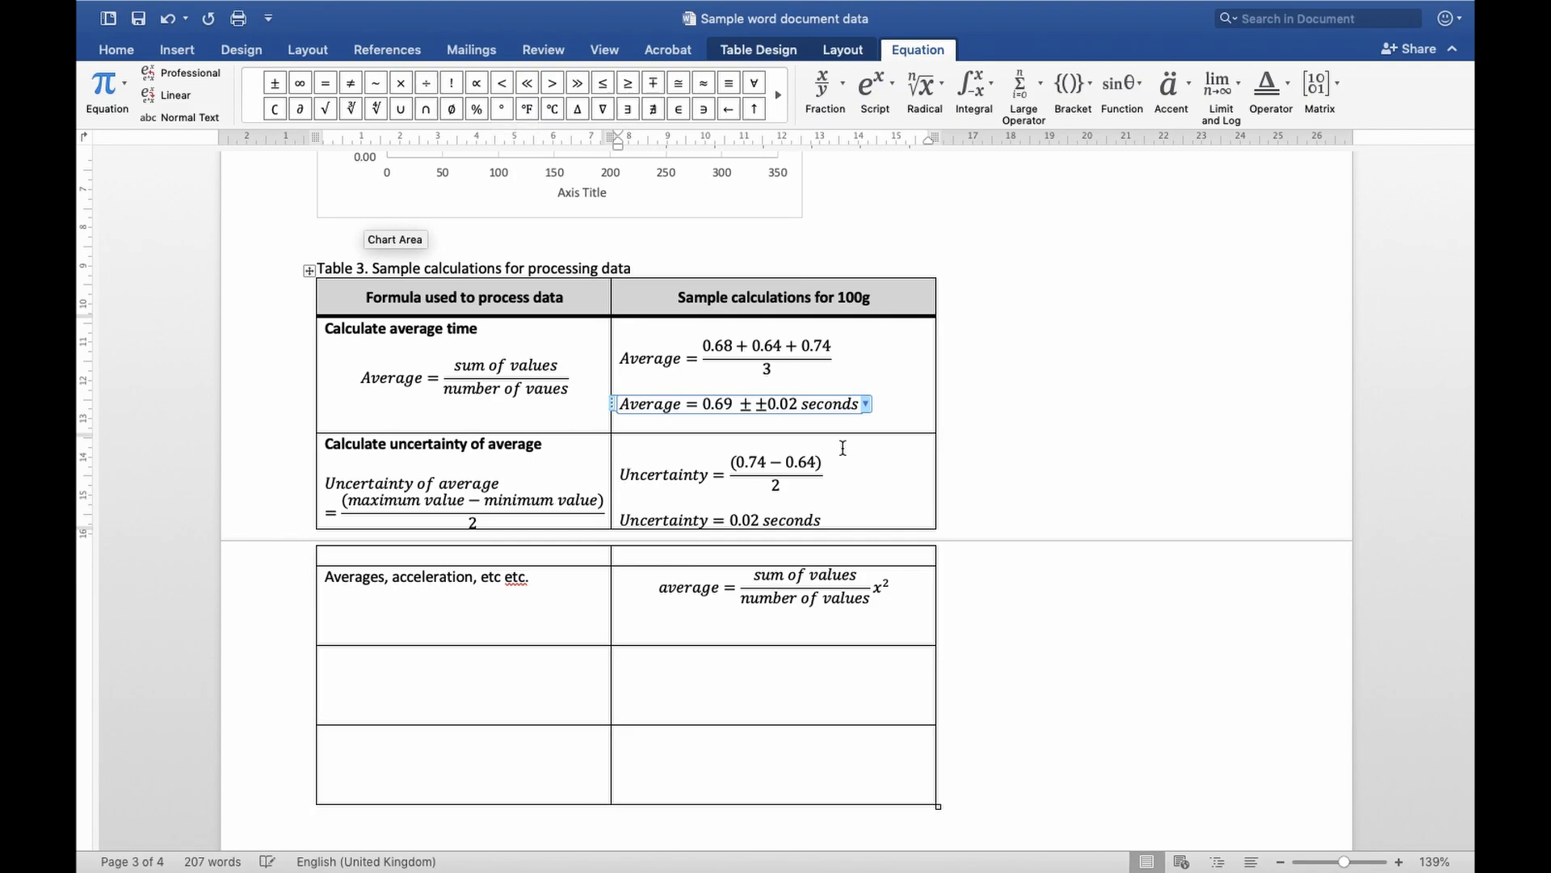
key(BackSpace)
Switch to the Practice Data workbook in Excel and review the topic list down to "Creating a table of sample calculations" in A9
scroll(1020, 434, up, 5)
key(ctrl+Left)
scroll(299, 316, up, 3)
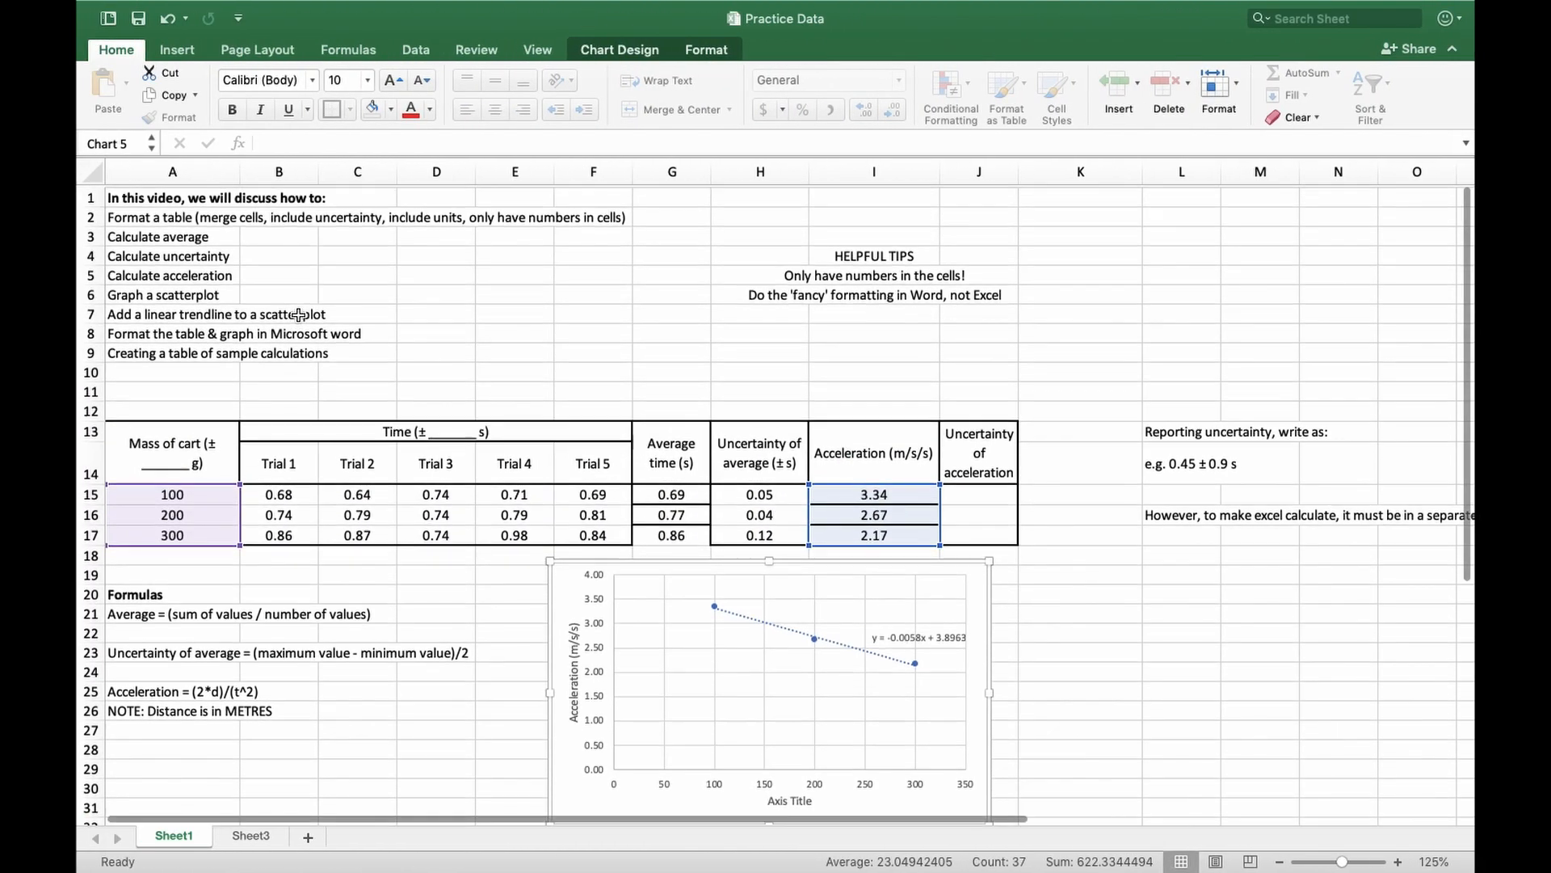
click(133, 354)
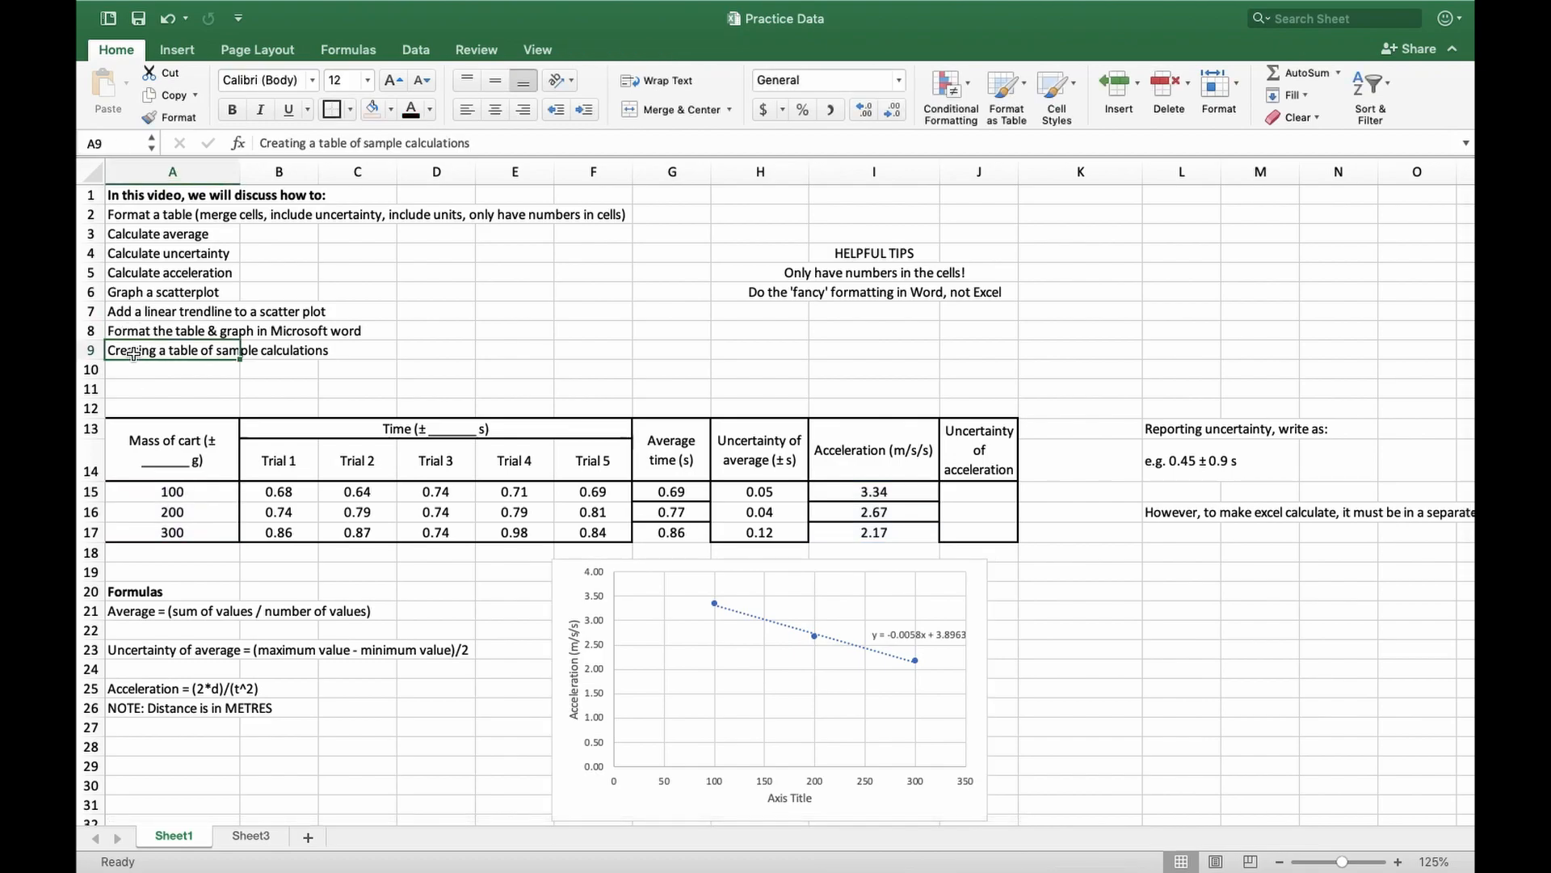